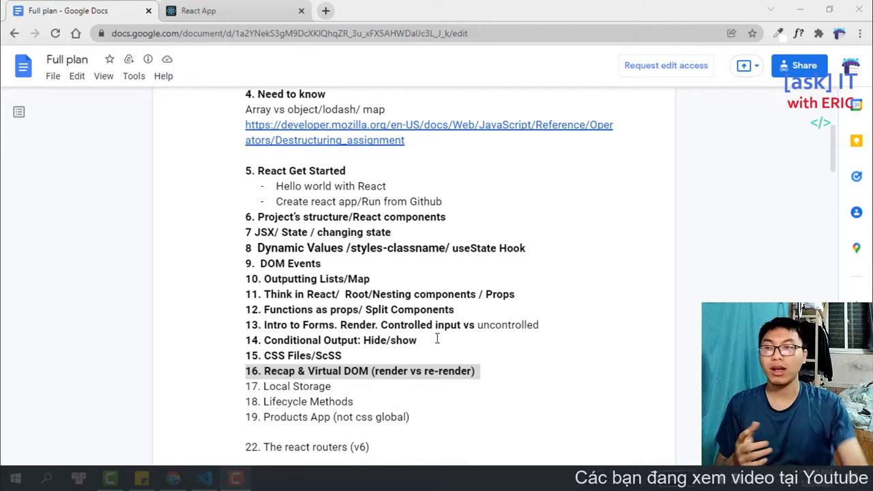
# Step: On the React App page, shrink DevTools until the whole Add A New Product form with name asdfasdf shows
pyautogui.click(199, 8)
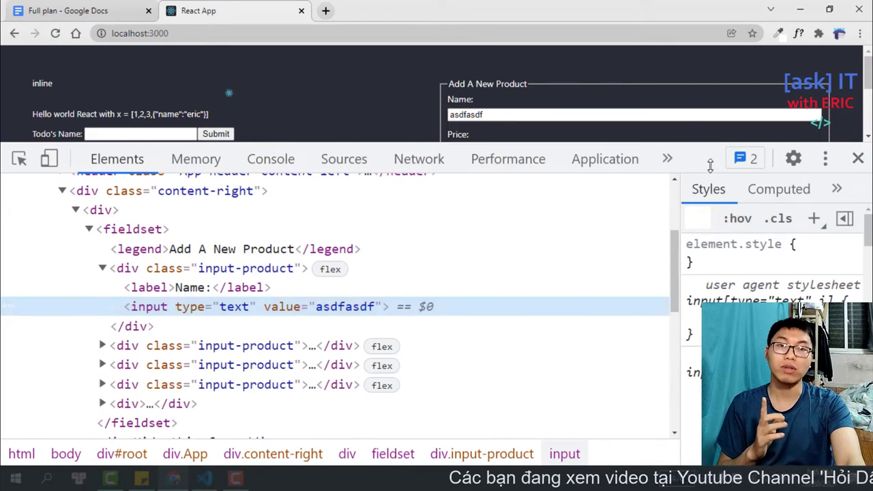
pyautogui.moveTo(710, 152); pyautogui.dragTo(713, 247)
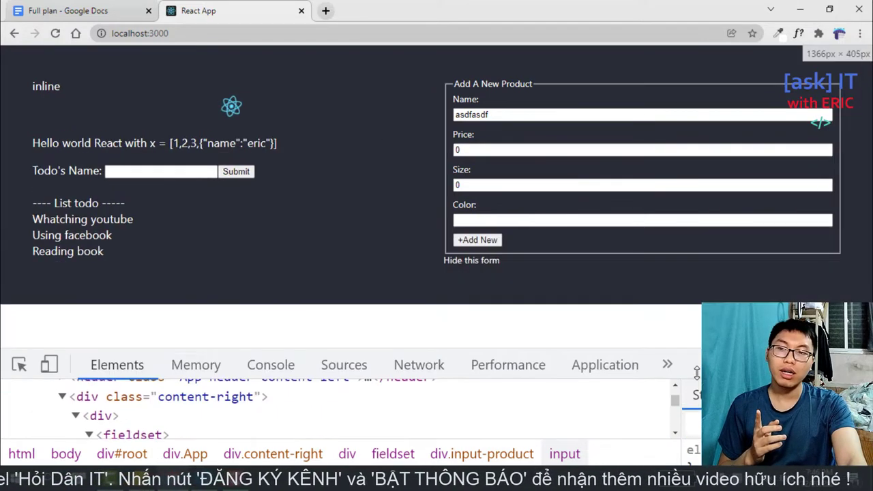
pyautogui.moveTo(692, 244); pyautogui.dragTo(692, 376)
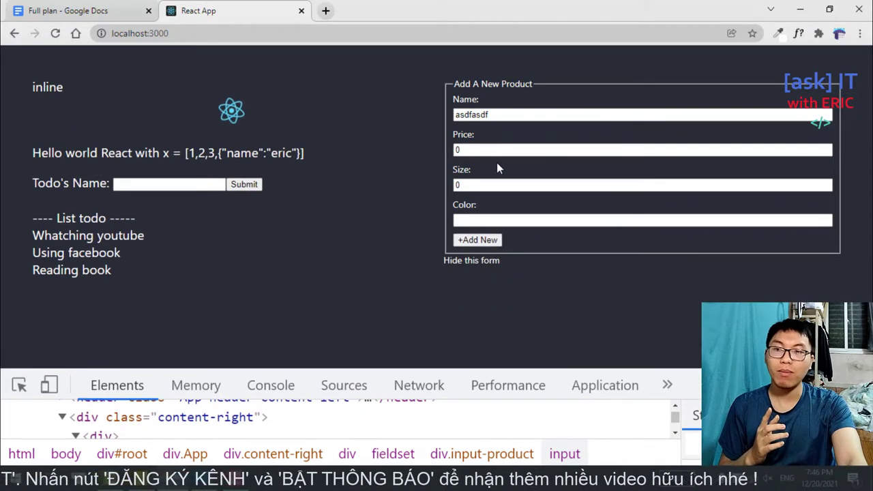
pyautogui.doubleClick(504, 115)
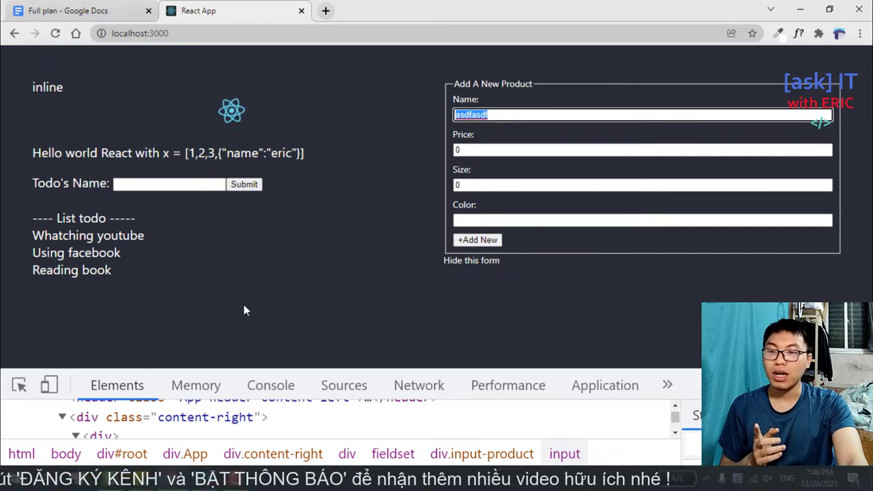
pyautogui.moveTo(243, 306); pyautogui.dragTo(604, 326)
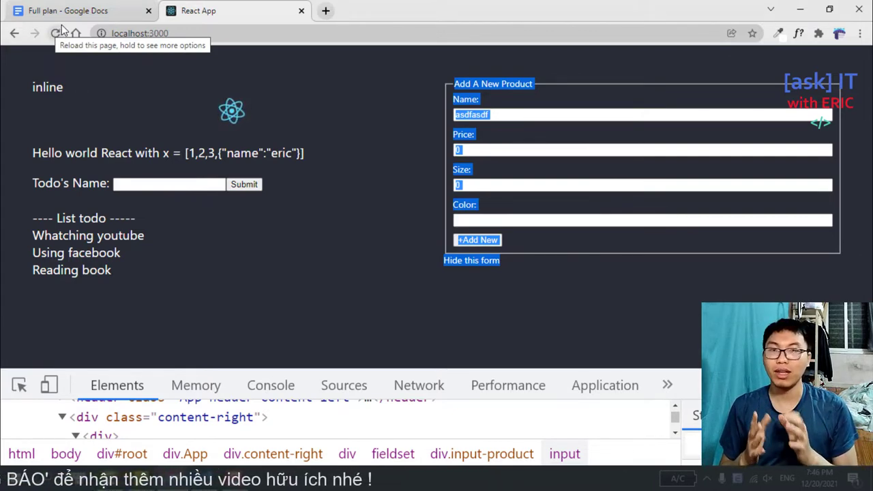
# Step: Highlight the 'Products App (not css global)' line in the Full plan doc, then return to React App
pyautogui.click(80, 9)
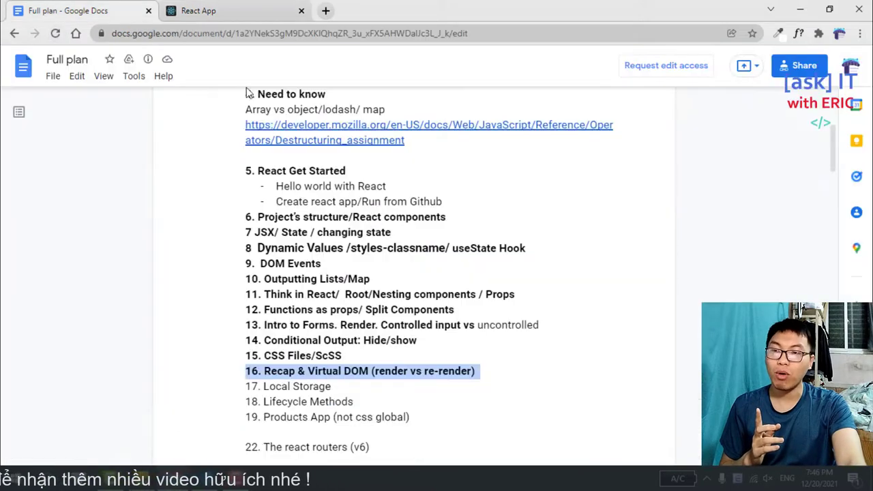
pyautogui.scroll(-3, 244, 285)
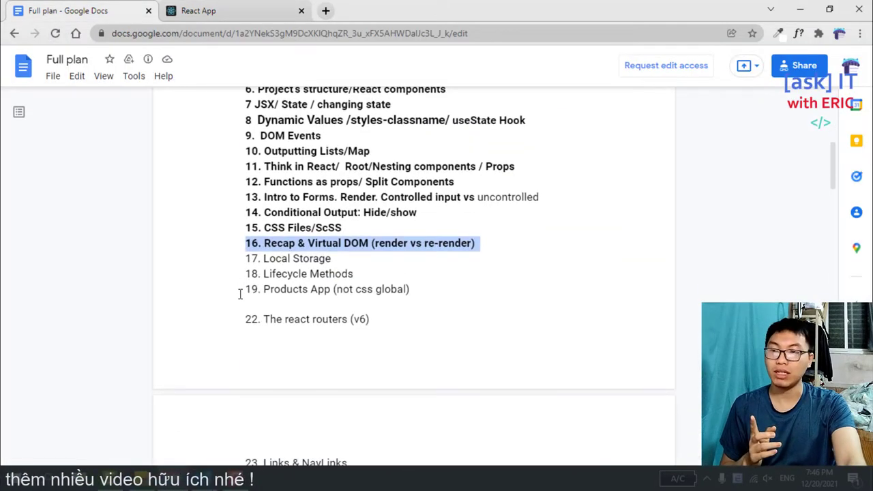
pyautogui.moveTo(242, 290); pyautogui.dragTo(442, 292)
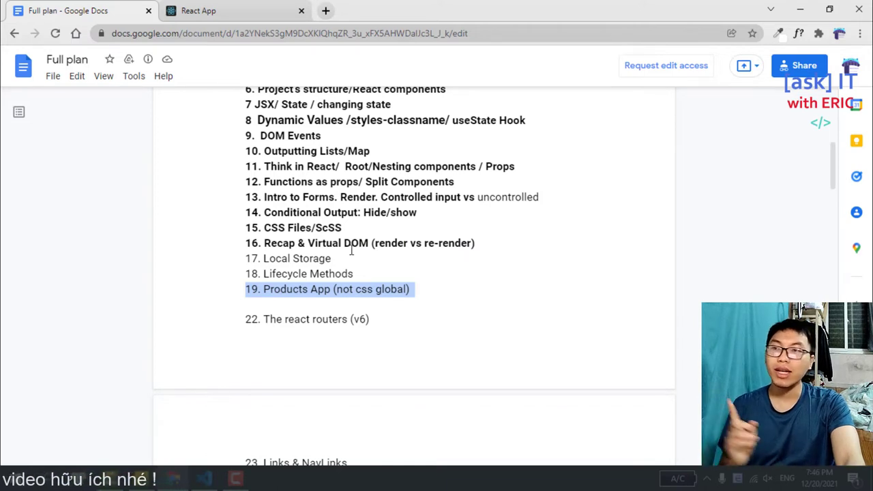
pyautogui.click(225, 6)
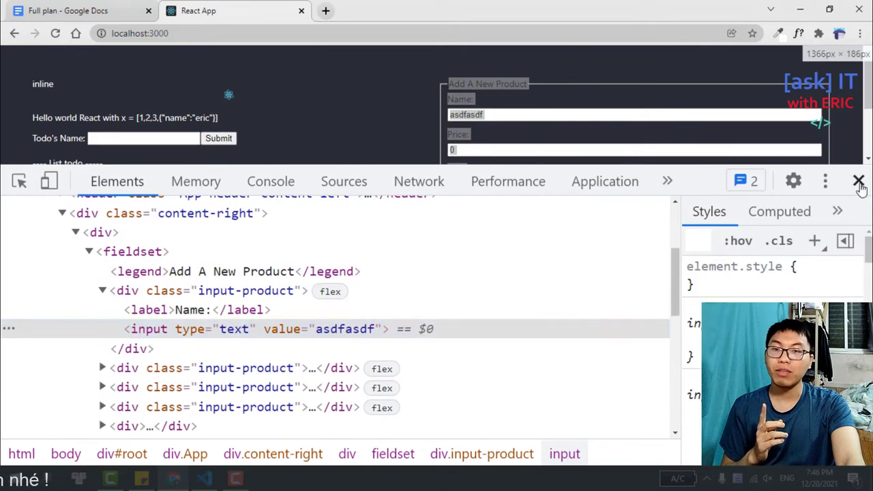
# Step: Reopen DevTools on the React App via Inspect, enlarge the panel, and show the Application panel
pyautogui.click(858, 179)
pyautogui.rightClick(365, 107)
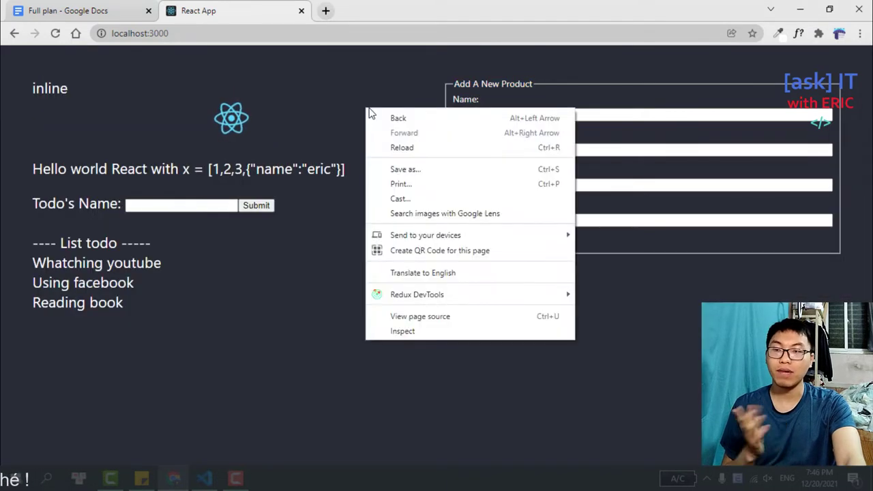
pyautogui.click(423, 334)
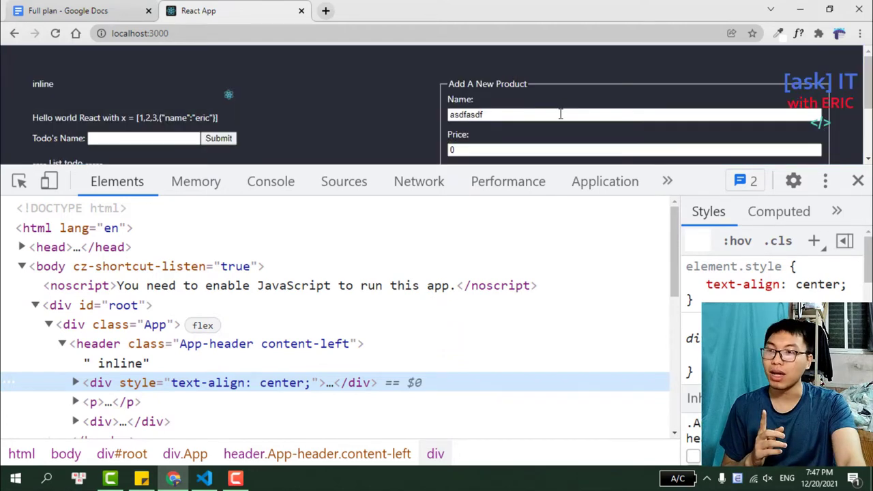
pyautogui.moveTo(379, 166); pyautogui.dragTo(375, 51)
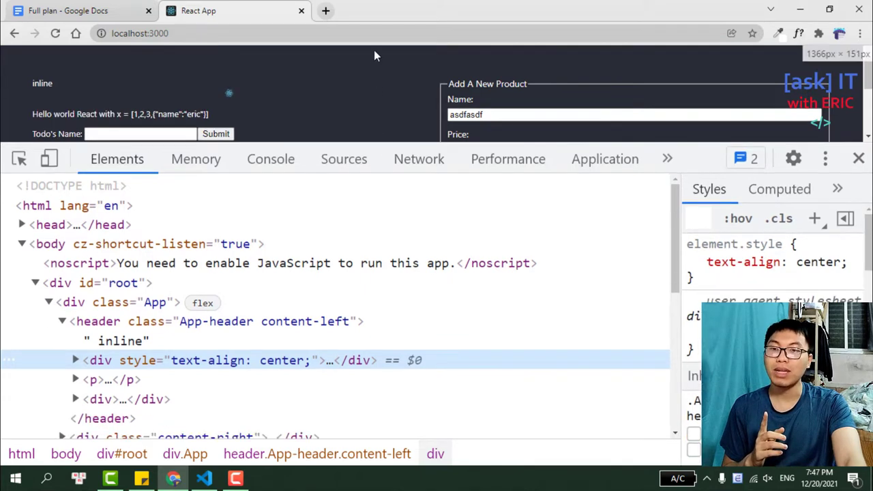
pyautogui.click(609, 167)
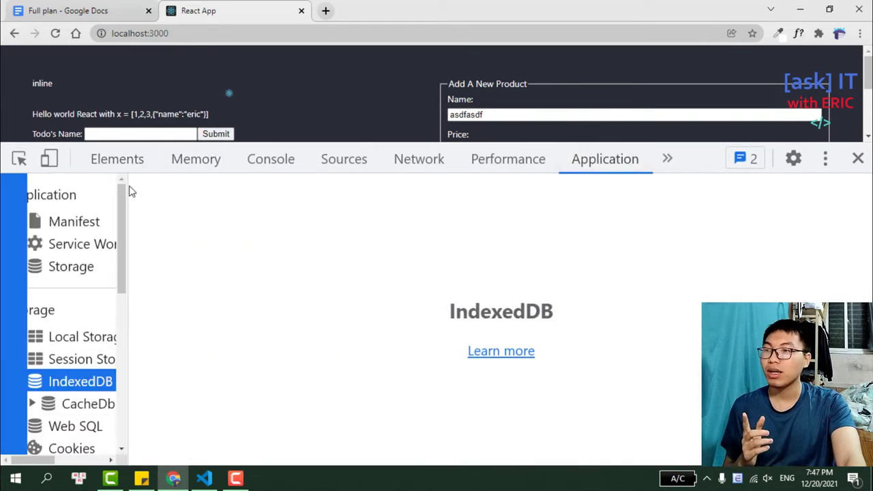
# Step: Widen the Application sidebar so Local Storage, Session Storage and IndexedDB read fully, and collapse IndexedDB
pyautogui.moveTo(126, 193); pyautogui.dragTo(287, 194)
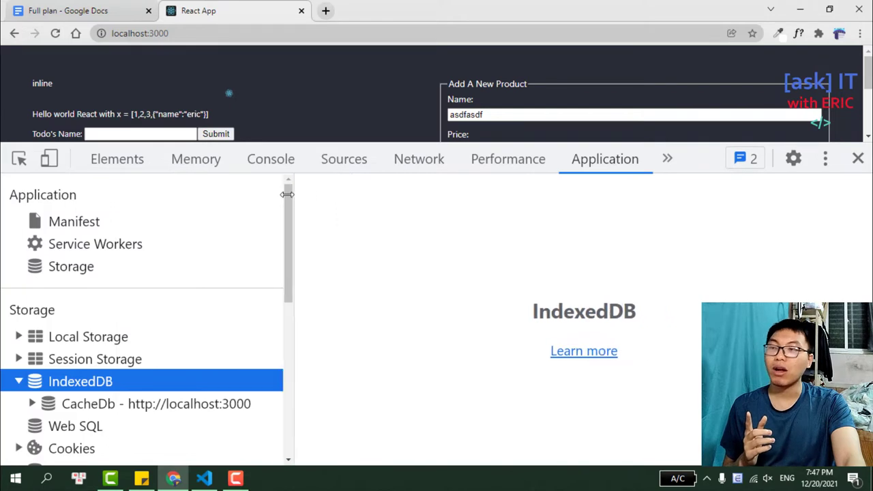
pyautogui.scroll(-3, 160, 218)
pyautogui.scroll(2, 115, 245)
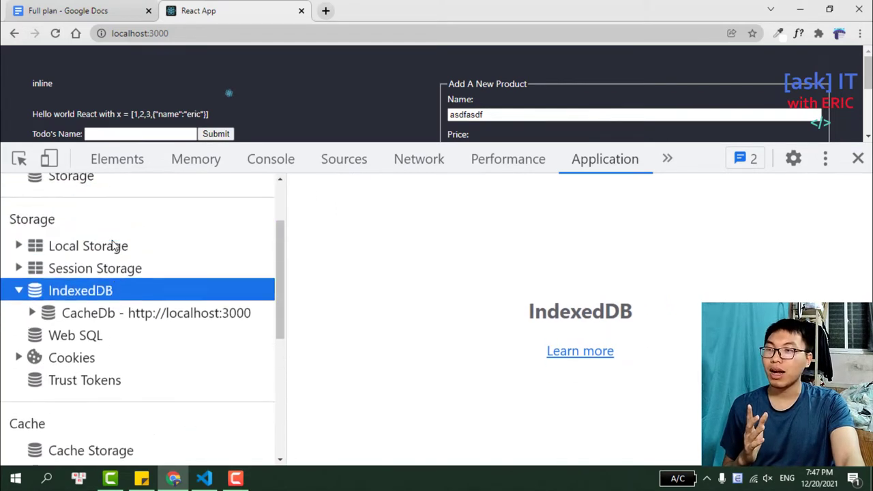
pyautogui.scroll(1, 116, 246)
pyautogui.click(23, 247)
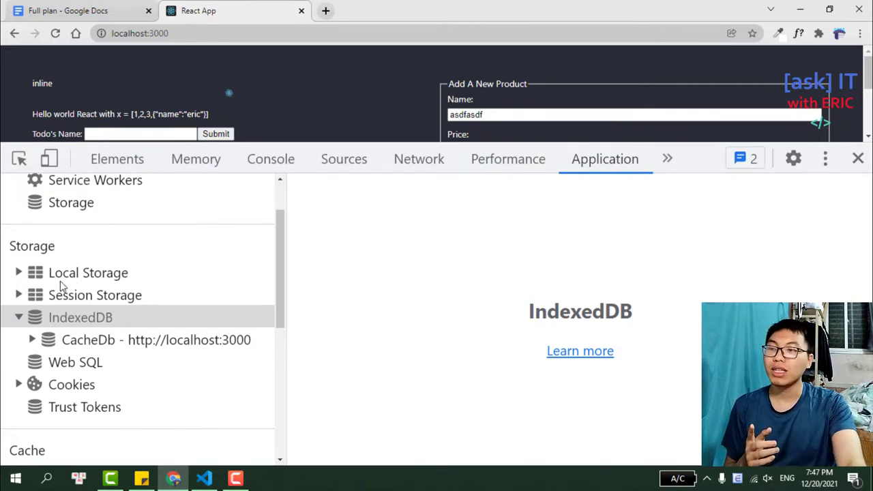
pyautogui.click(20, 319)
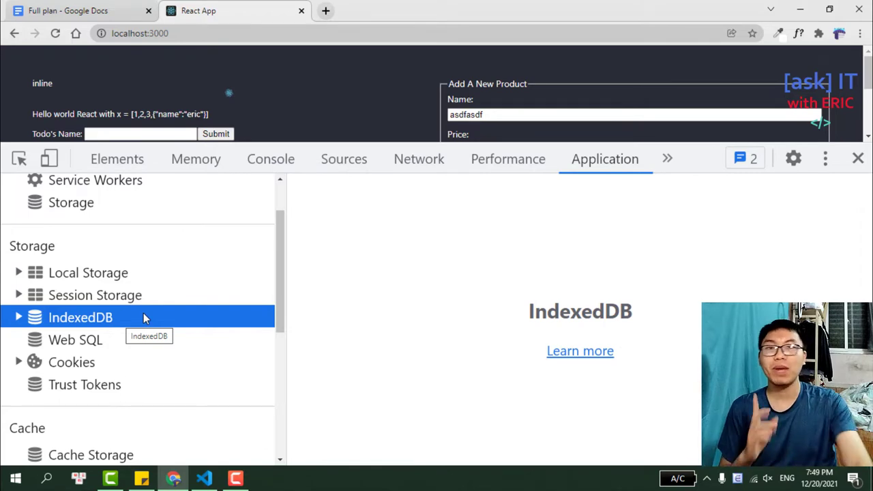
# Step: Show localhost:3000's Local Storage entries (cid, auth_time, I18N_LANGUAGE), widen the table, and reload the page
pyautogui.click(19, 273)
pyautogui.click(94, 273)
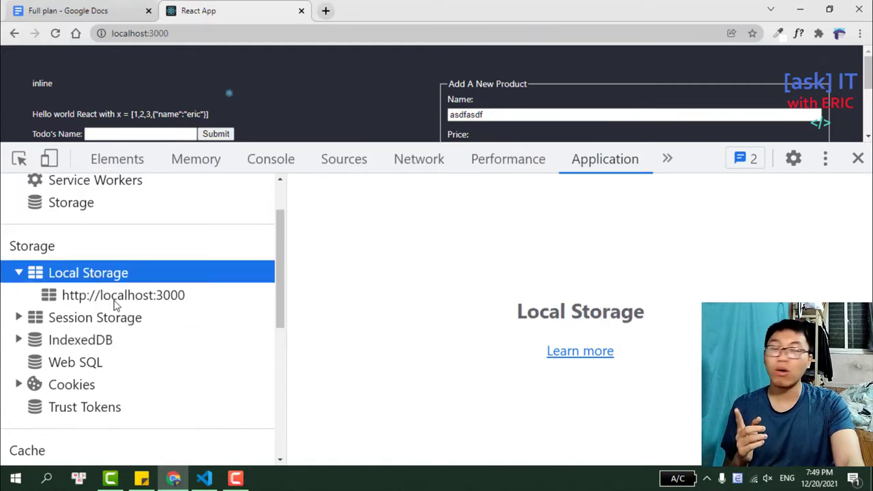
pyautogui.moveTo(185, 33); pyautogui.dragTo(110, 36)
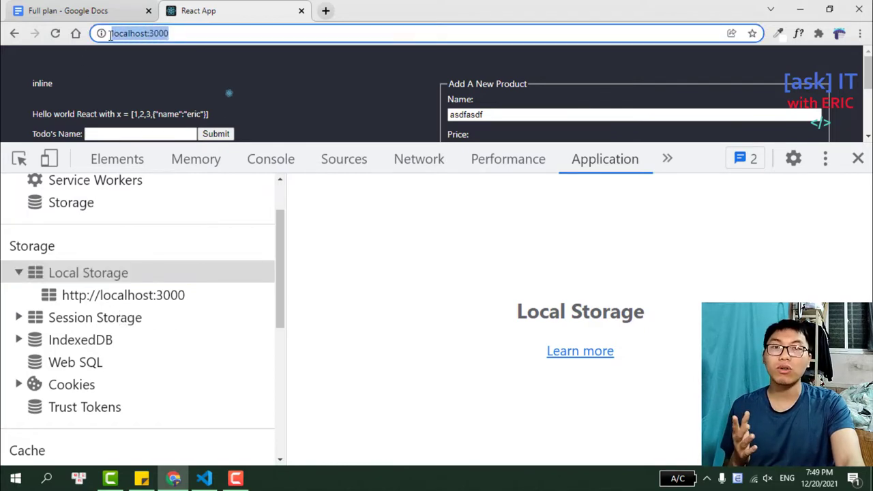
pyautogui.click(105, 302)
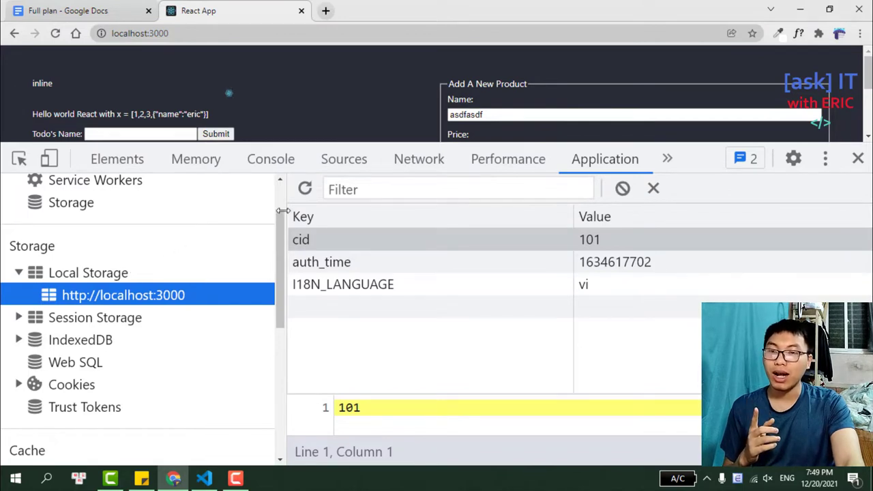
pyautogui.moveTo(283, 211); pyautogui.dragTo(227, 208)
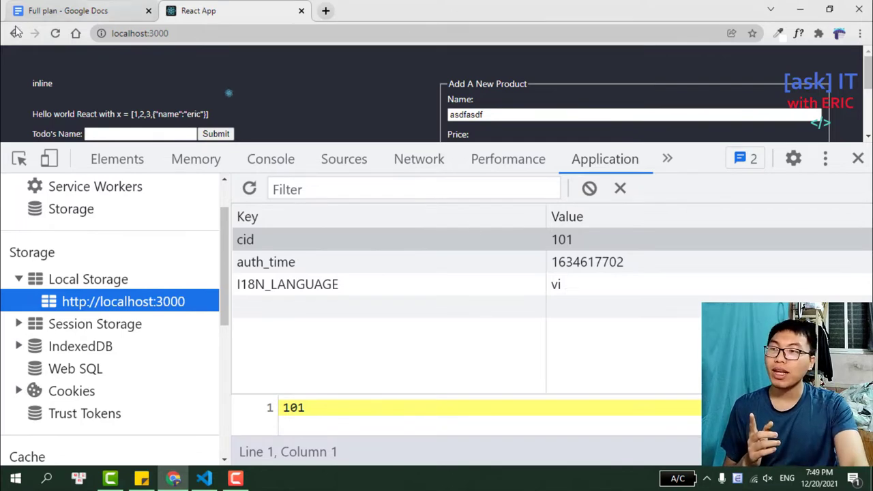
pyautogui.click(56, 34)
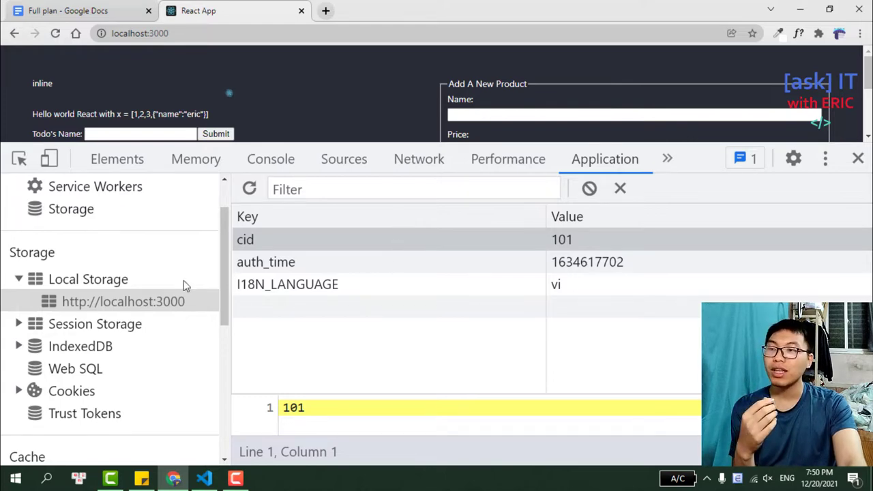
pyautogui.rightClick(319, 244)
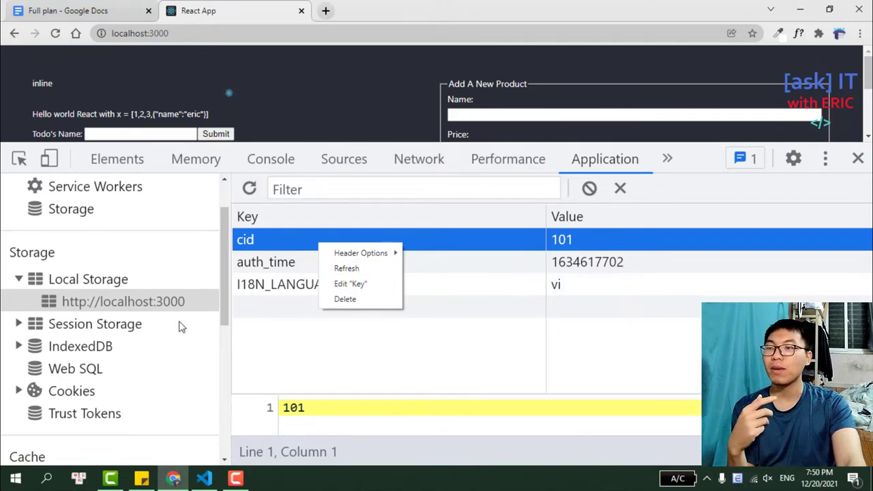
pyautogui.click(149, 310)
pyautogui.rightClick(148, 307)
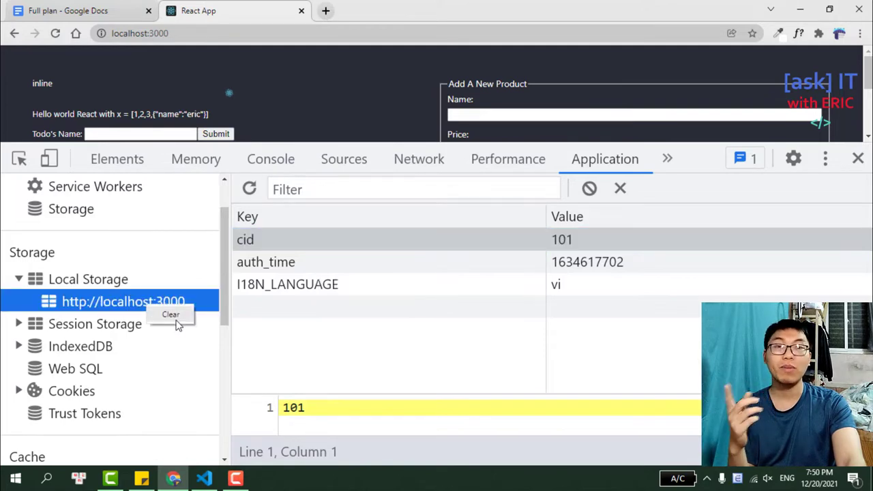
pyautogui.click(176, 319)
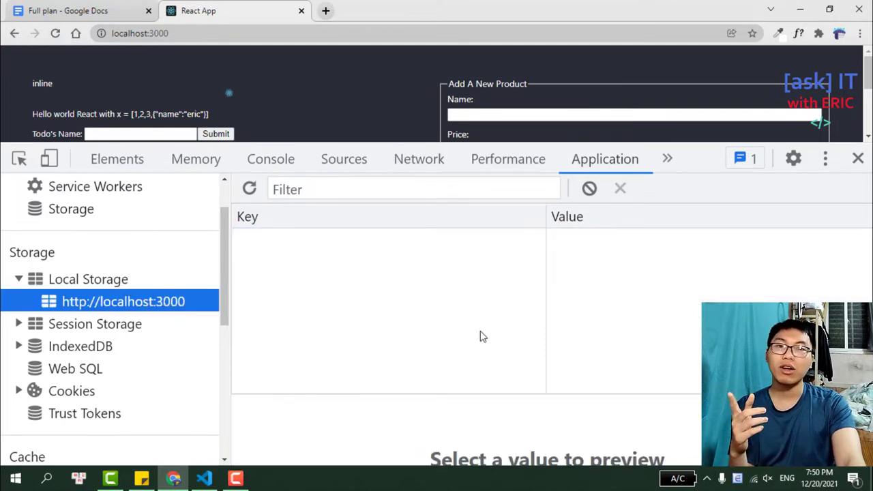
# Step: Reload the page and confirm localhost:3000's Local Storage table stays empty
pyautogui.click(55, 34)
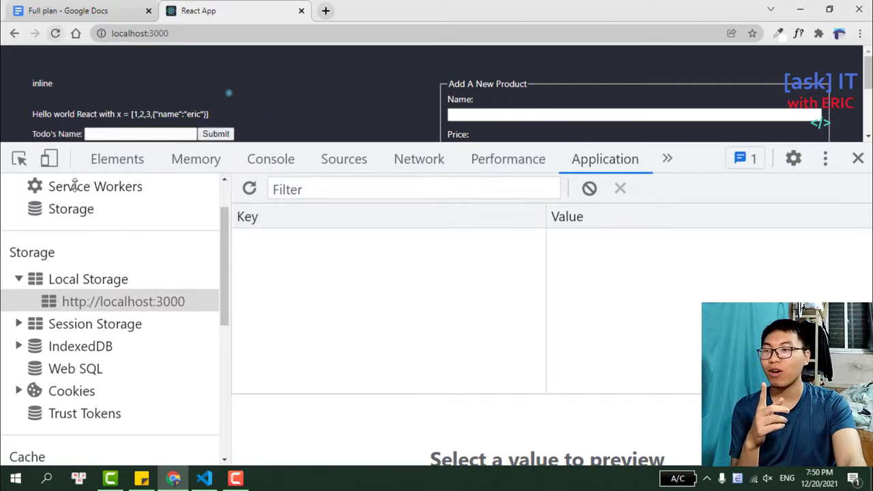
pyautogui.click(75, 280)
pyautogui.click(90, 304)
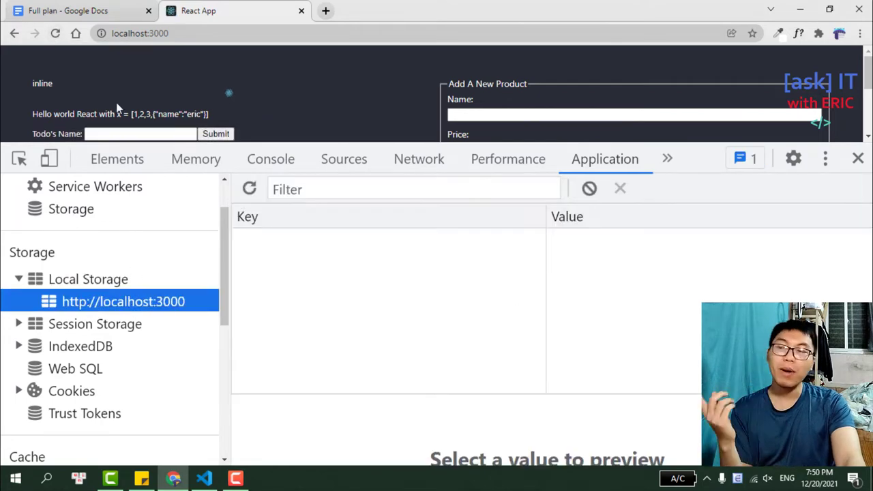
pyautogui.click(57, 34)
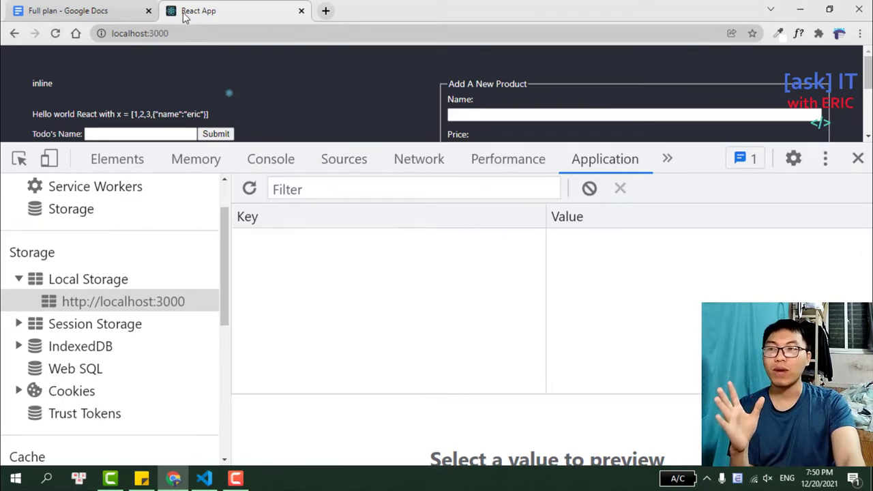
pyautogui.click(102, 35)
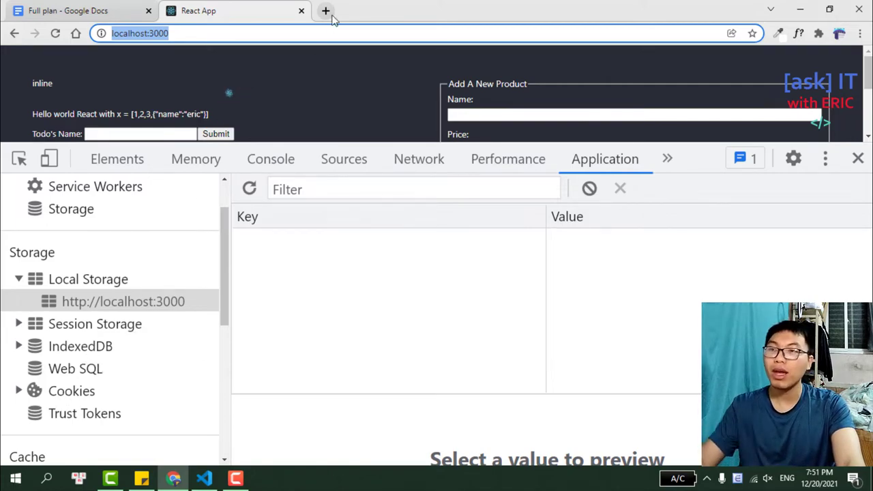
# Step: Search Google for 'localstorage w3schools' in a new tab
pyautogui.click(330, 14)
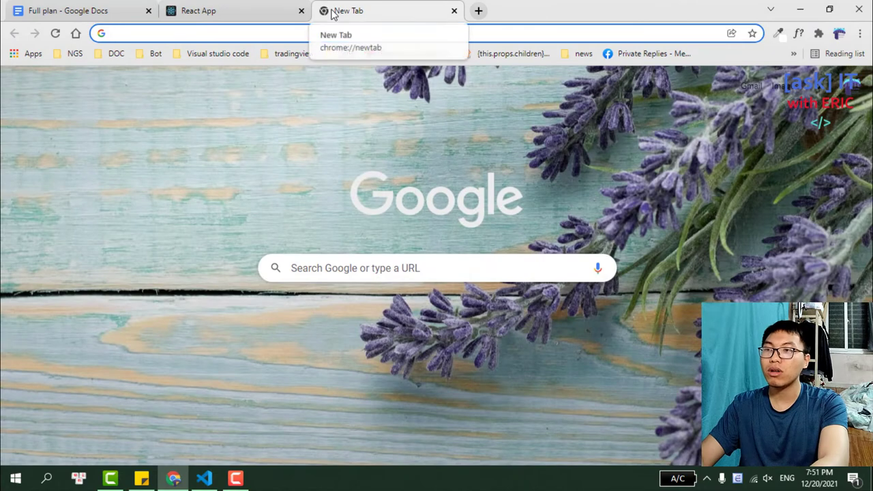
pyautogui.write('localstorage ')
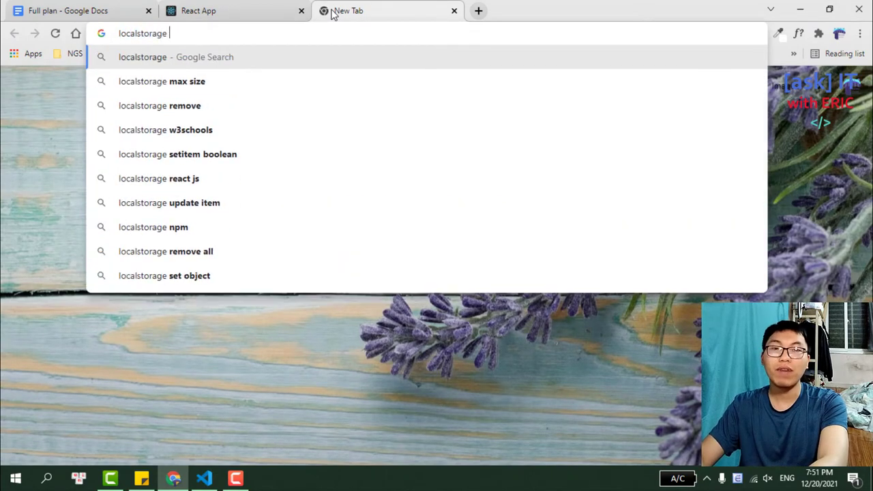
pyautogui.write('w')
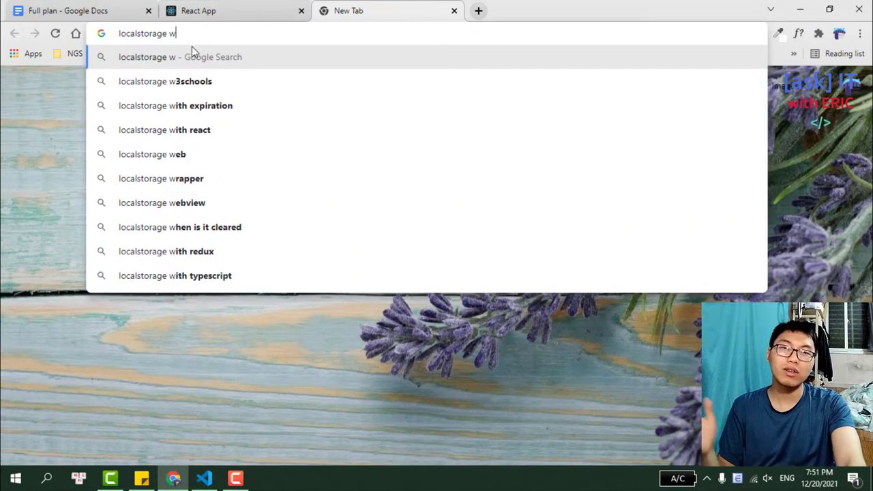
pyautogui.click(174, 86)
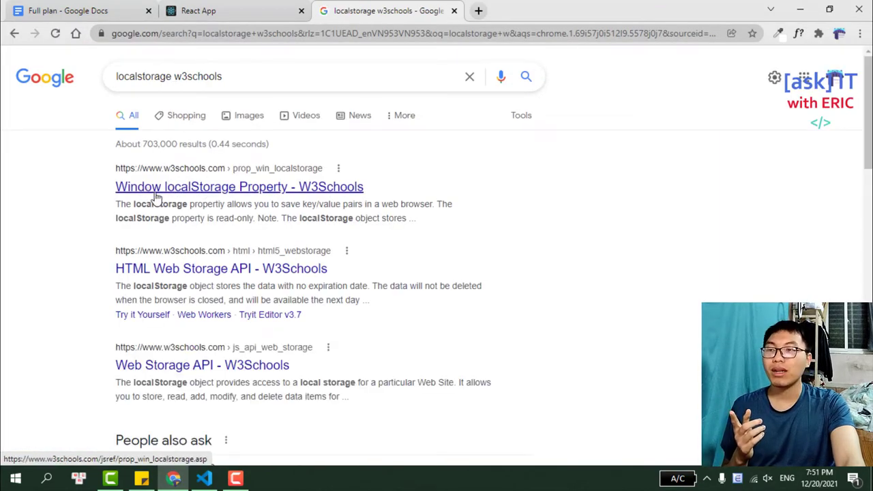
# Step: Open W3Schools' Window localStorage Property result in a new tab and view it
pyautogui.rightClick(181, 196)
pyautogui.click(211, 201)
pyautogui.click(537, 8)
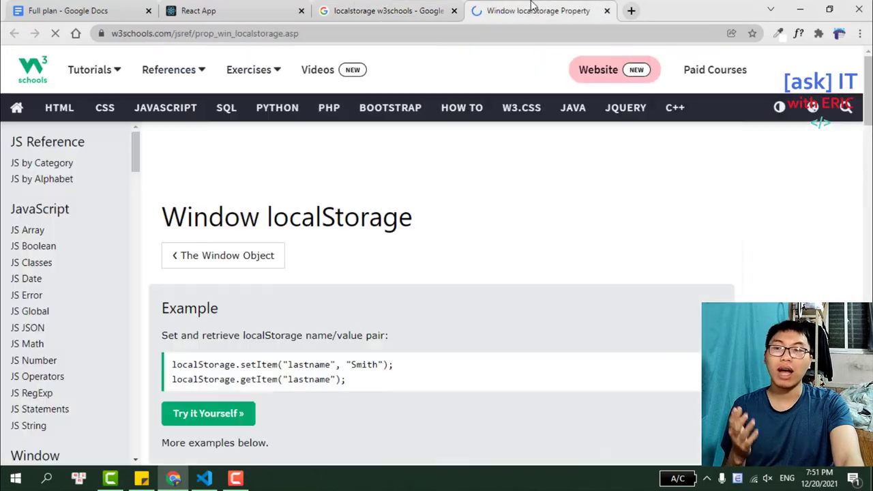
# Step: Highlight 'Set', 'retrieve', 'and' and the name/value pair phrase in the example description
pyautogui.scroll(-2, 364, 238)
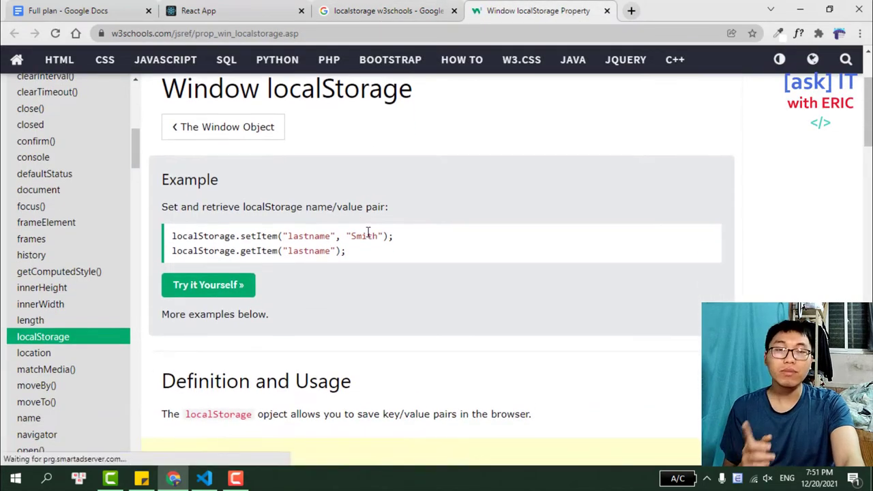
pyautogui.moveTo(162, 206); pyautogui.dragTo(176, 210)
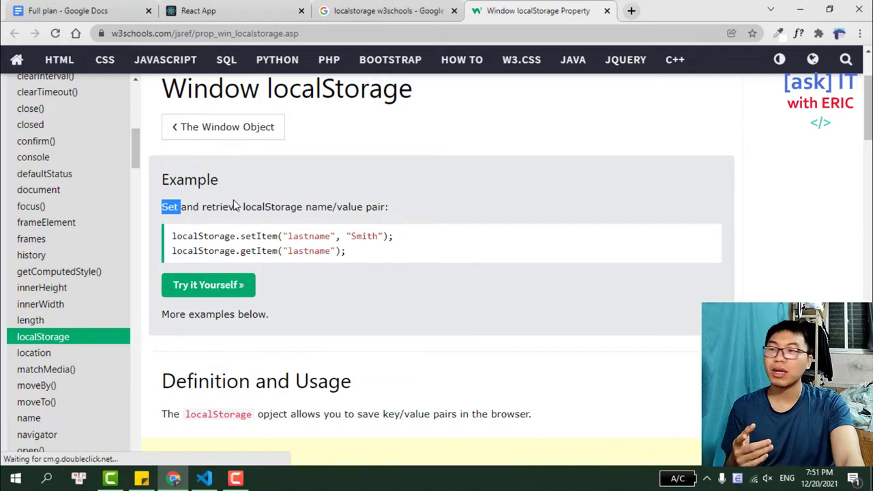
pyautogui.doubleClick(218, 206)
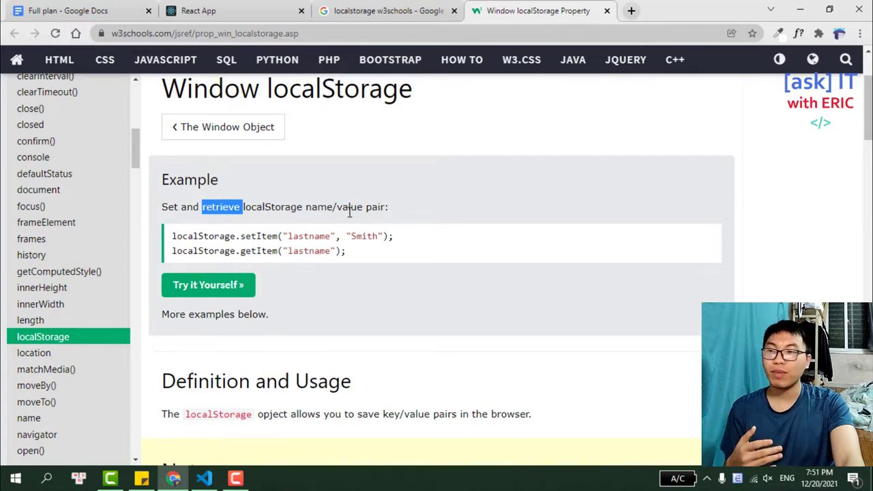
pyautogui.doubleClick(182, 206)
pyautogui.moveTo(175, 205); pyautogui.dragTo(154, 205)
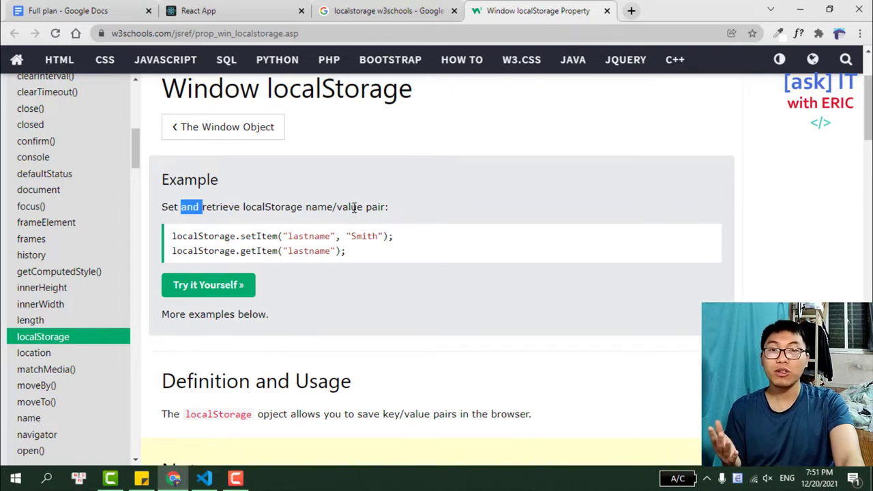
pyautogui.moveTo(379, 207); pyautogui.dragTo(319, 207)
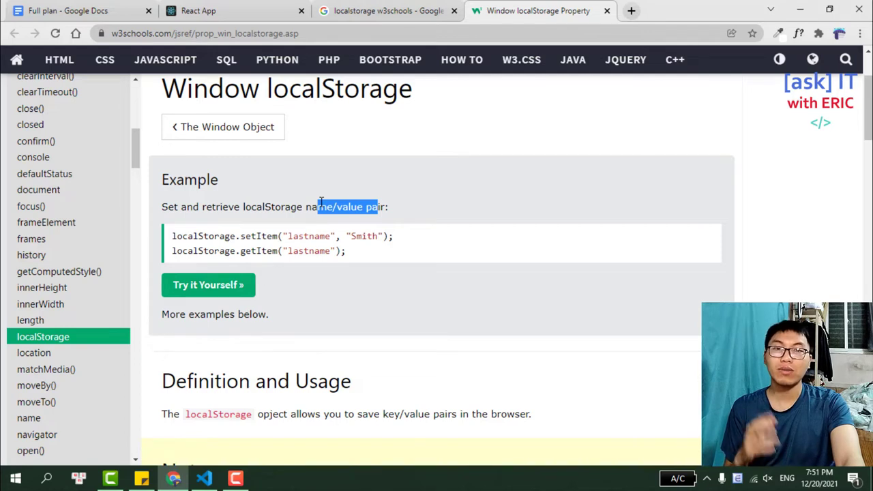
# Step: Highlight setItem, getItem and localStorage in the examples and definition, then go back to VS Code
pyautogui.doubleClick(247, 236)
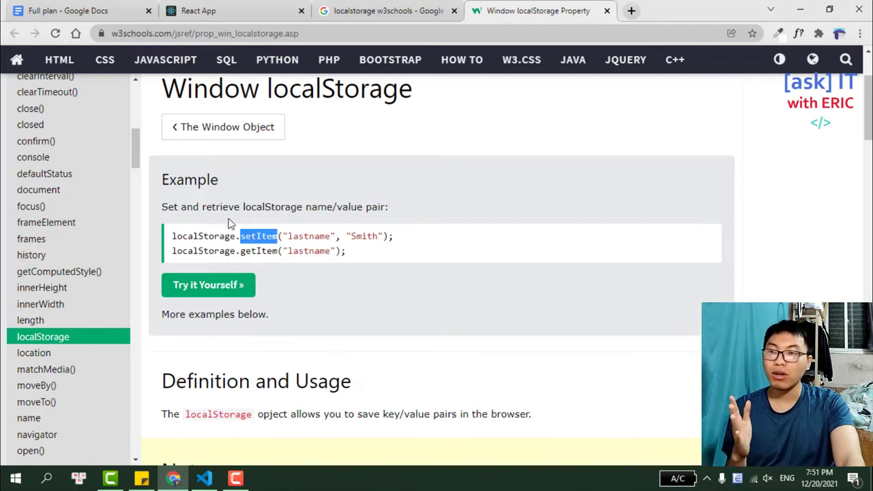
pyautogui.doubleClick(255, 236)
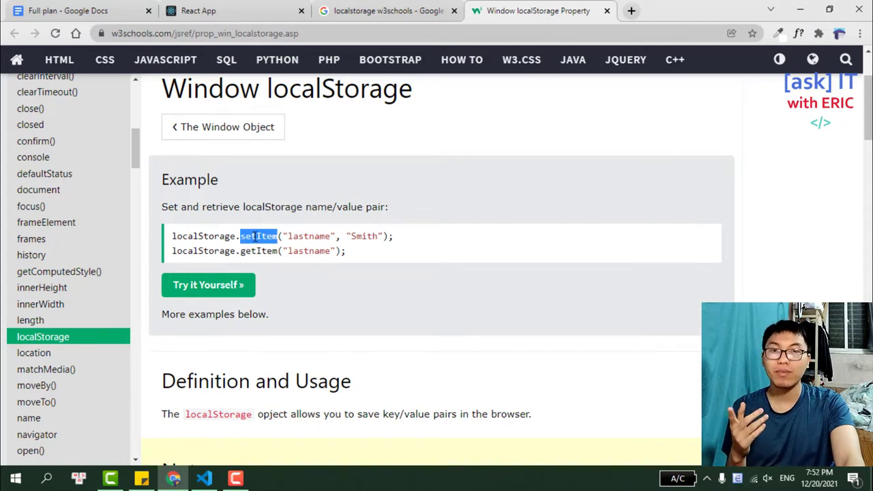
pyautogui.doubleClick(265, 251)
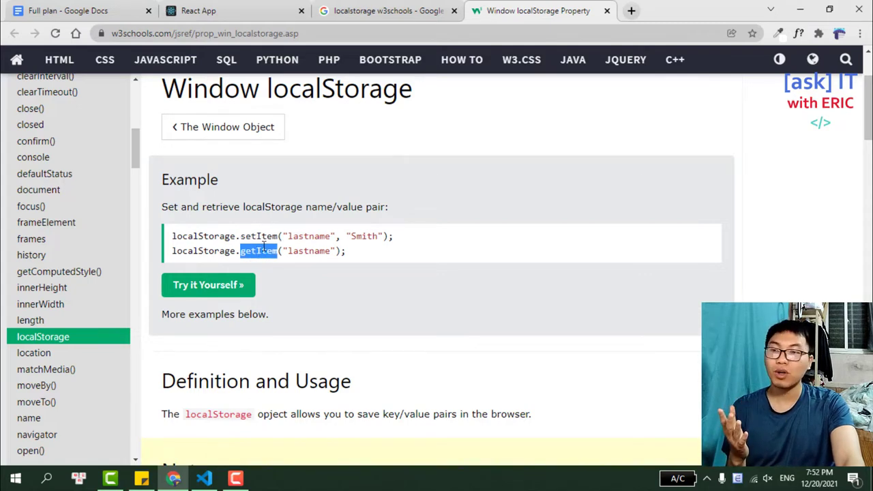
pyautogui.scroll(-2, 267, 239)
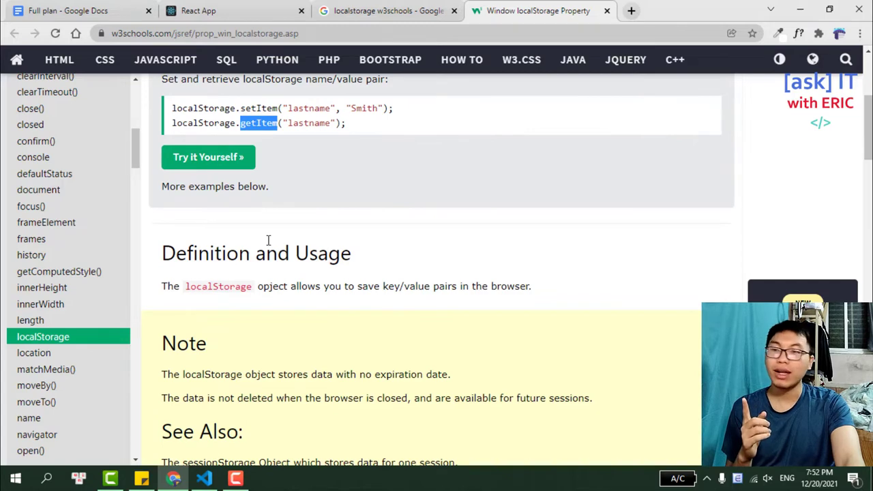
pyautogui.doubleClick(242, 290)
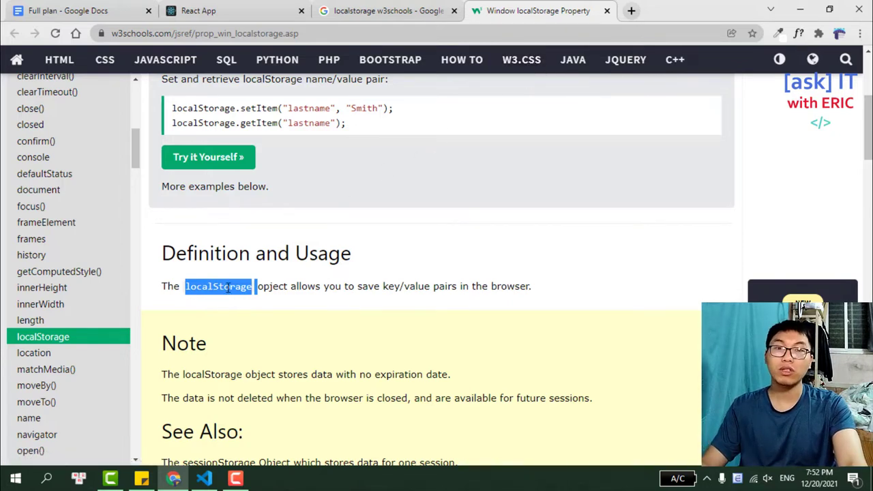
pyautogui.click(204, 478)
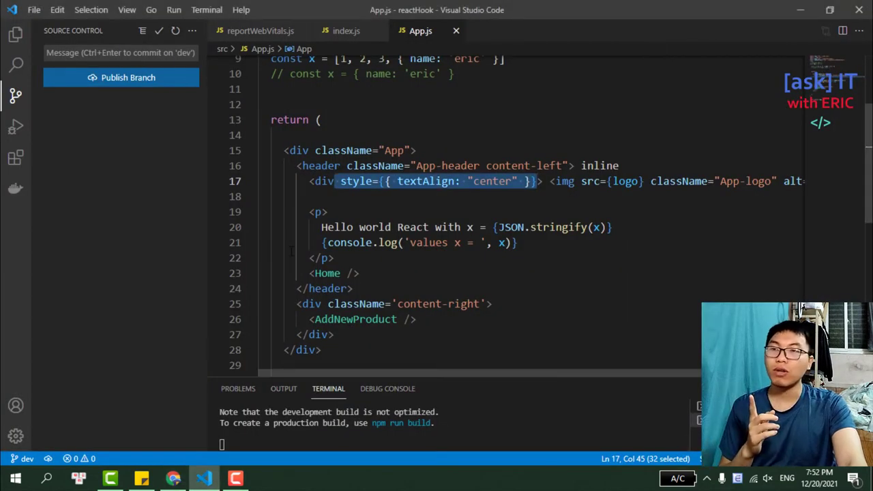
# Step: Open AddNewProduct.js from the components folder in the Explorer as a permanent tab
pyautogui.click(13, 34)
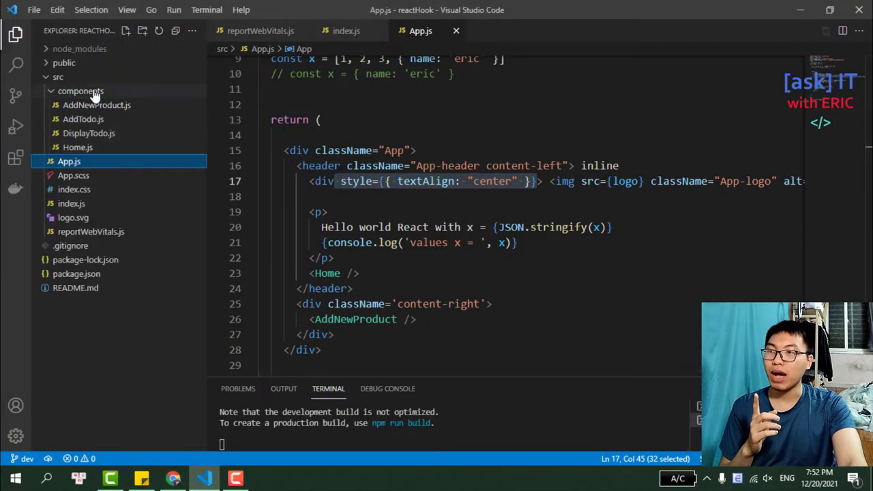
pyautogui.click(95, 108)
pyautogui.doubleClick(96, 108)
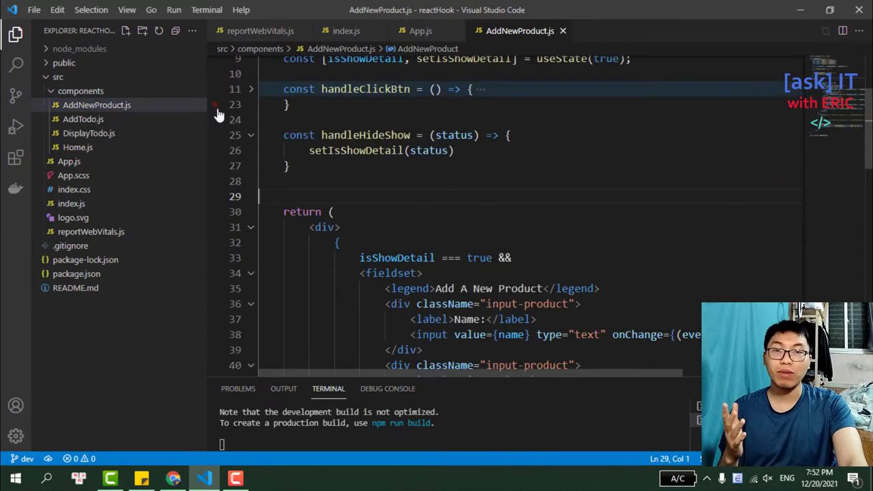
pyautogui.scroll(3, 366, 198)
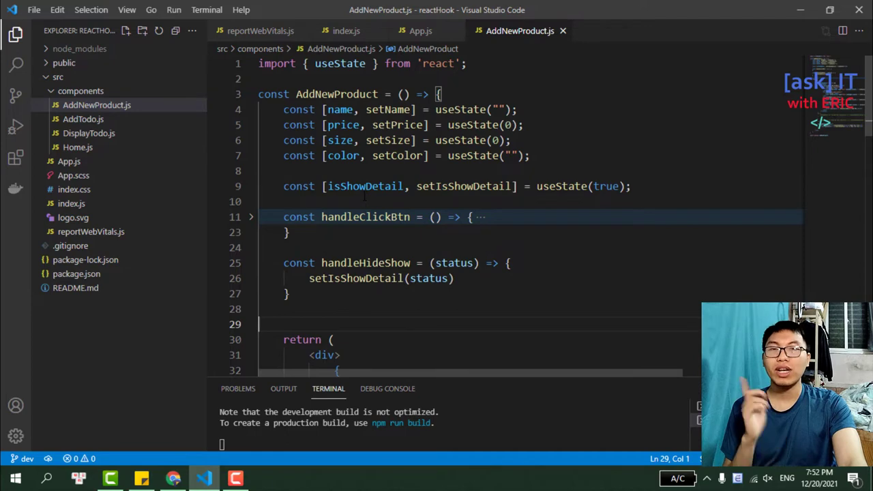
# Step: After handleHideShow, add localStorage.setItem("name", <sample name>); save with Ctrl+S, and return to Chrome
pyautogui.click(309, 231)
pyautogui.scroll(-2, 308, 231)
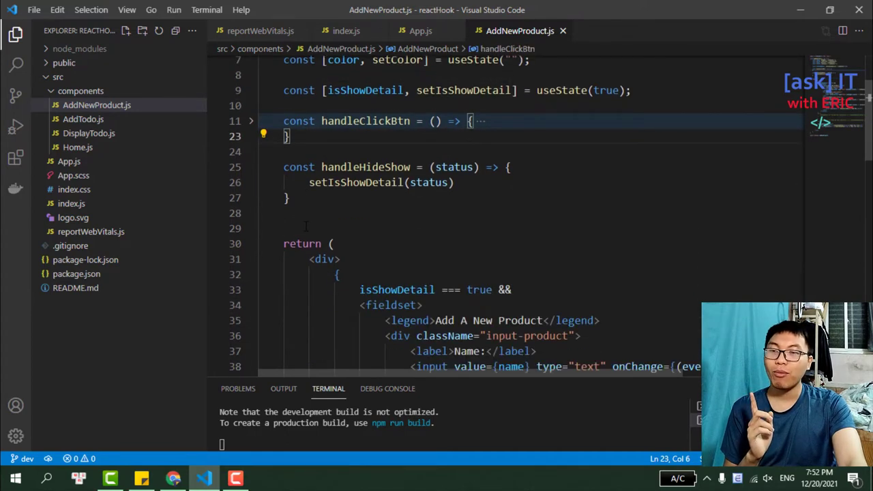
pyautogui.click(354, 197)
pyautogui.press('Return')
pyautogui.press('Return')
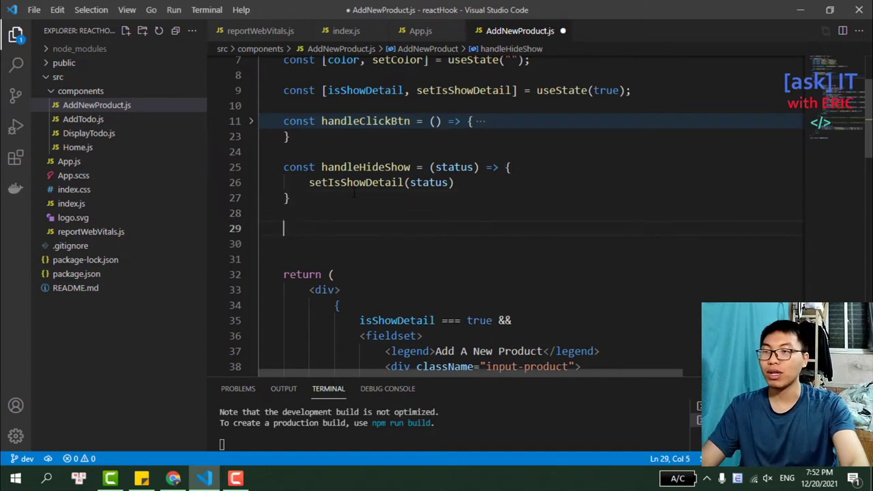
pyautogui.write('localStorage')
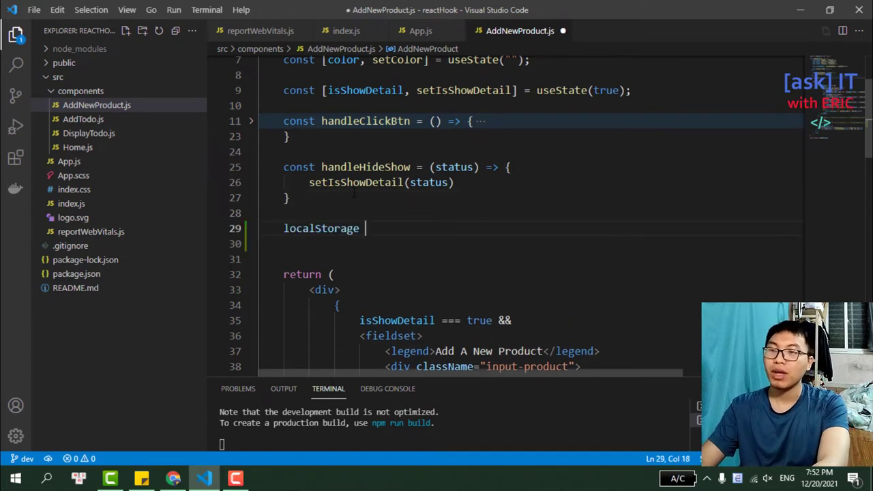
pyautogui.write('.set')
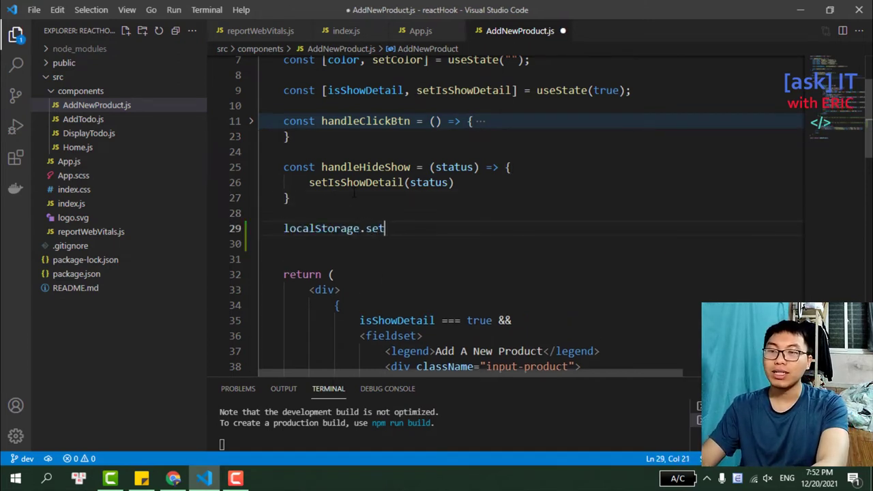
pyautogui.write('Item(')
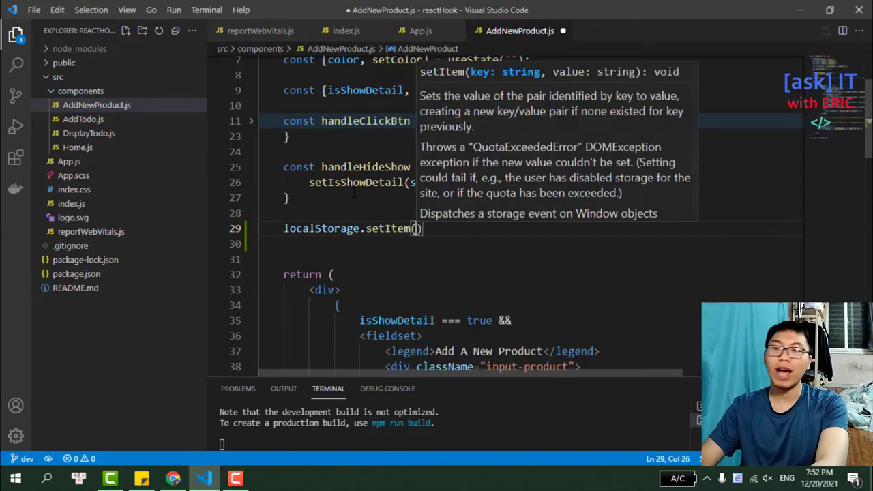
pyautogui.write('"name')
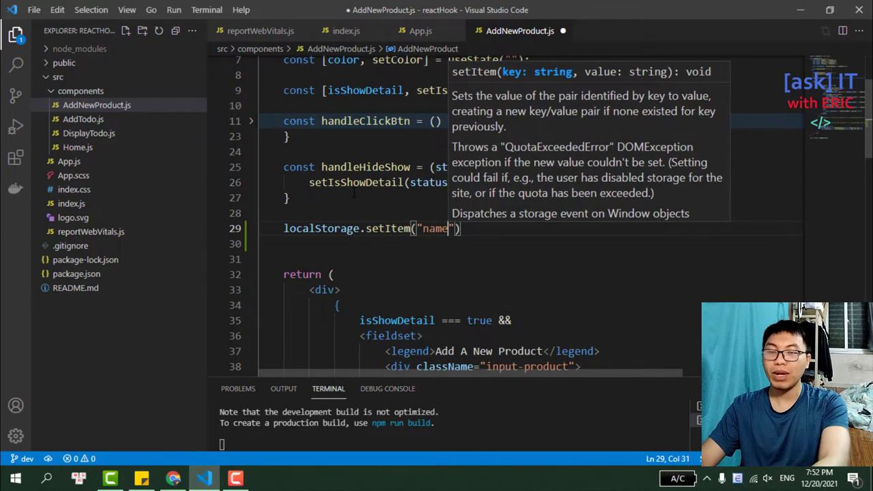
pyautogui.write('",')
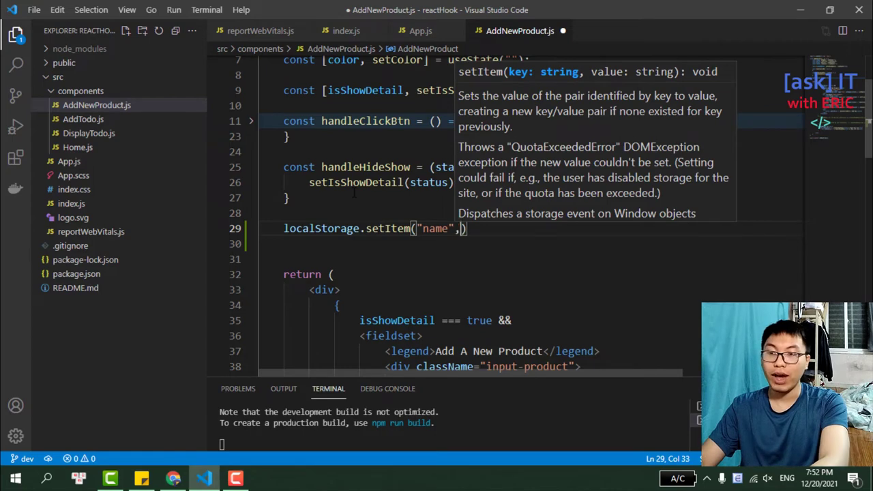
pyautogui.write(' "Eric')
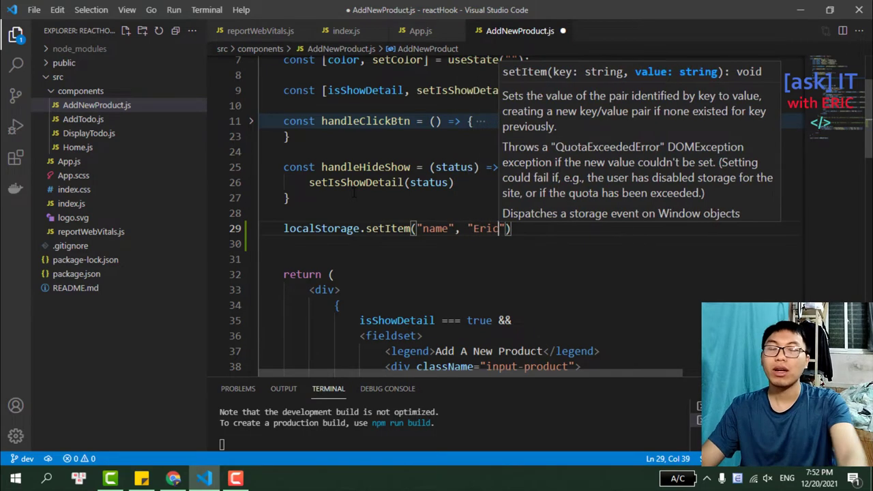
pyautogui.doubleClick(434, 228)
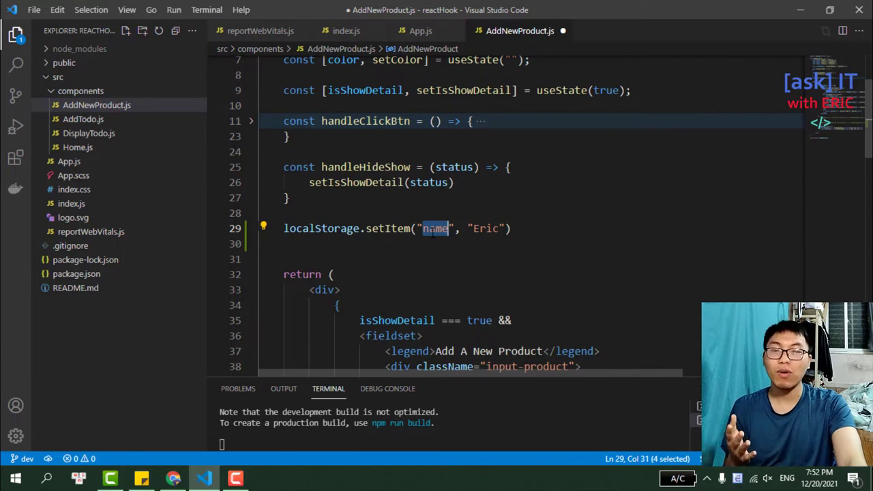
pyautogui.click(485, 229)
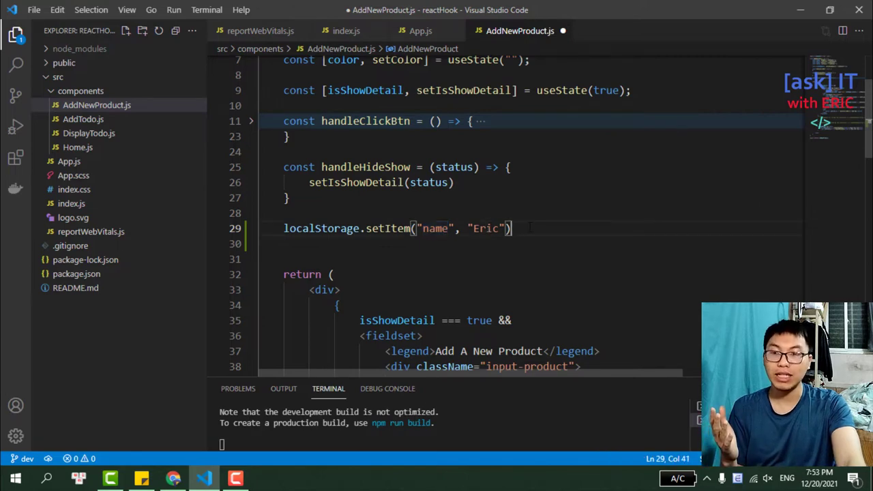
pyautogui.write(';')
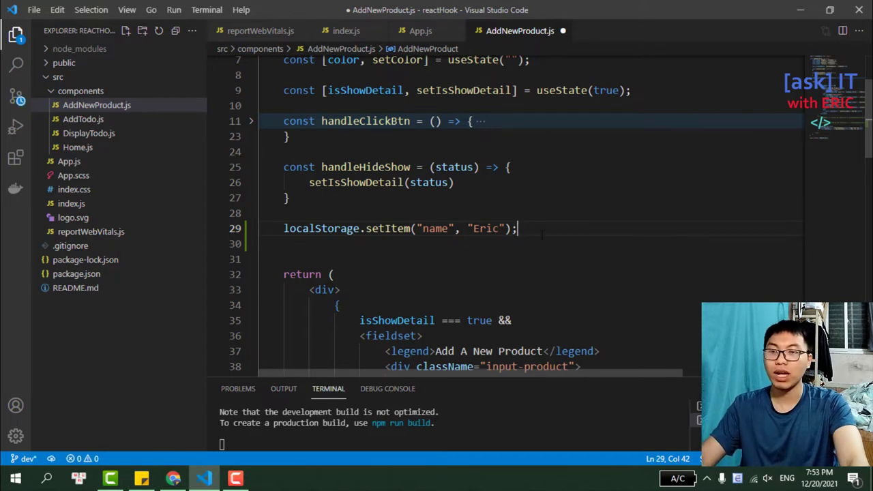
pyautogui.hotkey('ctrl', 's')
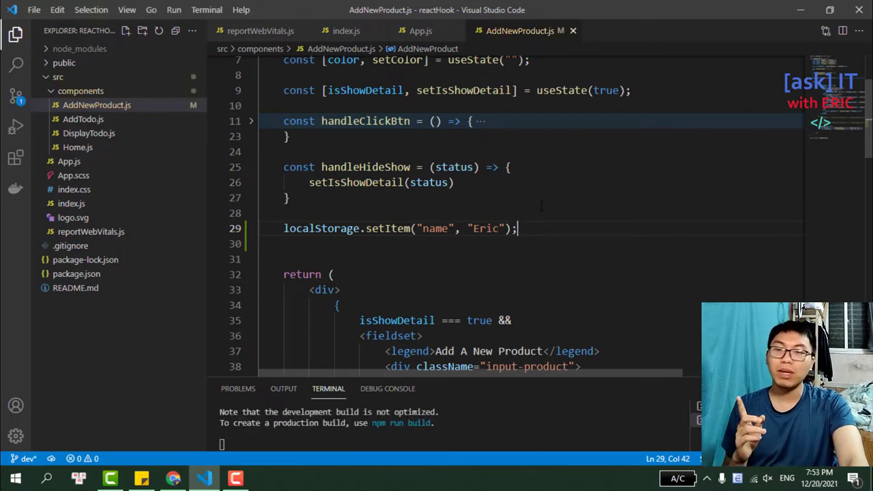
pyautogui.click(173, 478)
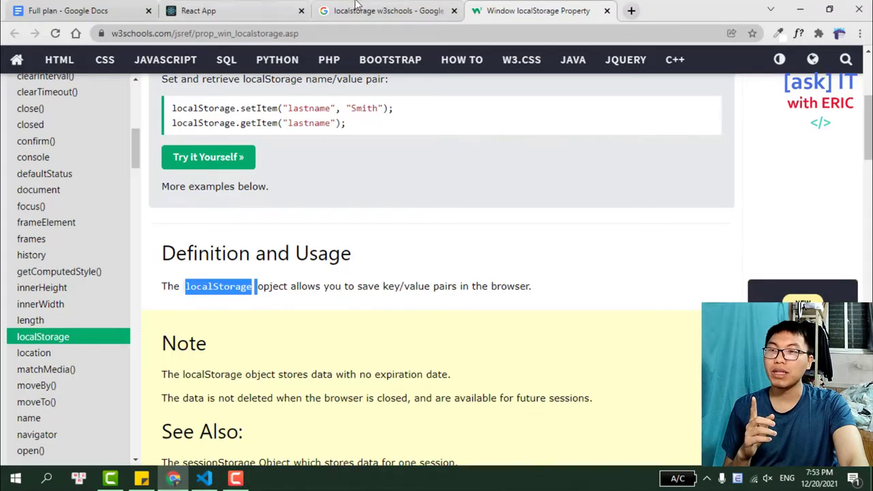
# Step: Reload React App and verify localhost:3000's Local Storage shows the name key and value, then return to VS Code
pyautogui.click(209, 7)
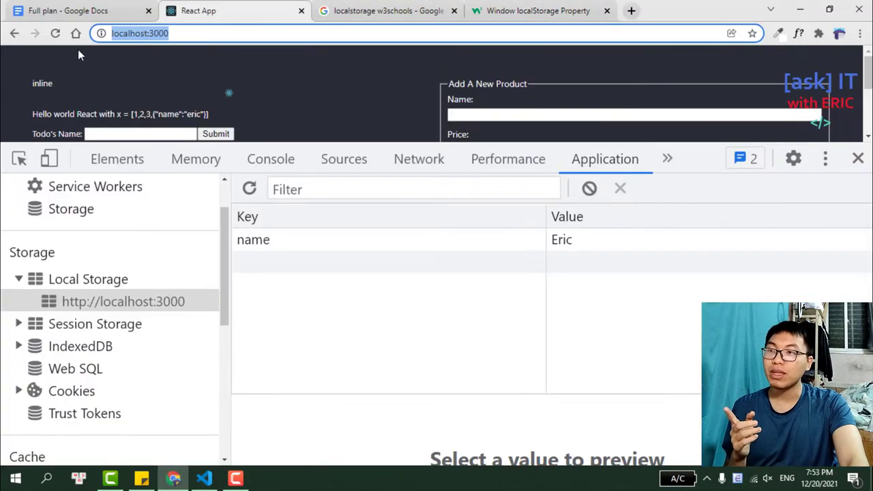
pyautogui.click(57, 33)
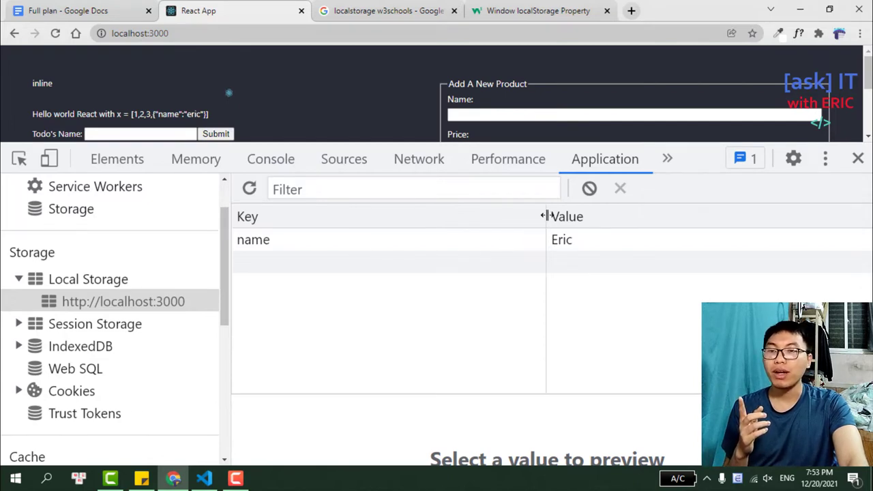
pyautogui.moveTo(546, 216); pyautogui.dragTo(432, 215)
pyautogui.click(291, 238)
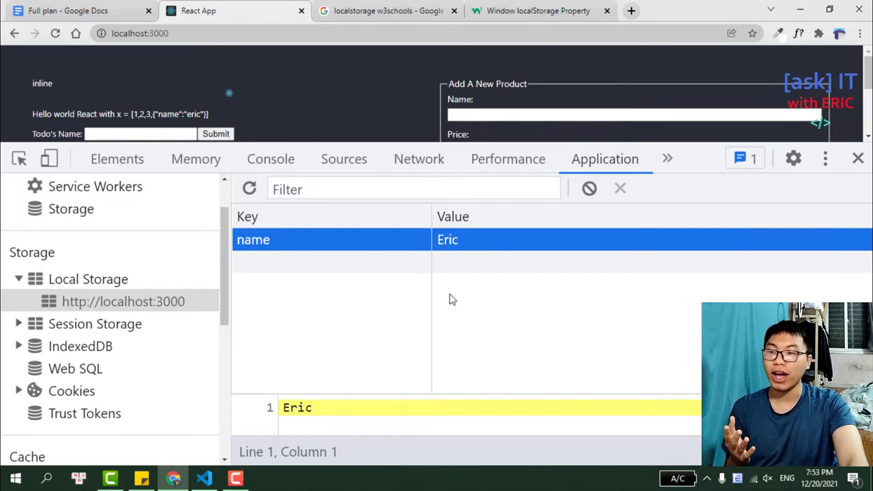
pyautogui.click(203, 477)
# Step: Duplicate the localStorage.setItem statement from line 29 onto line 30
pyautogui.press('Up')
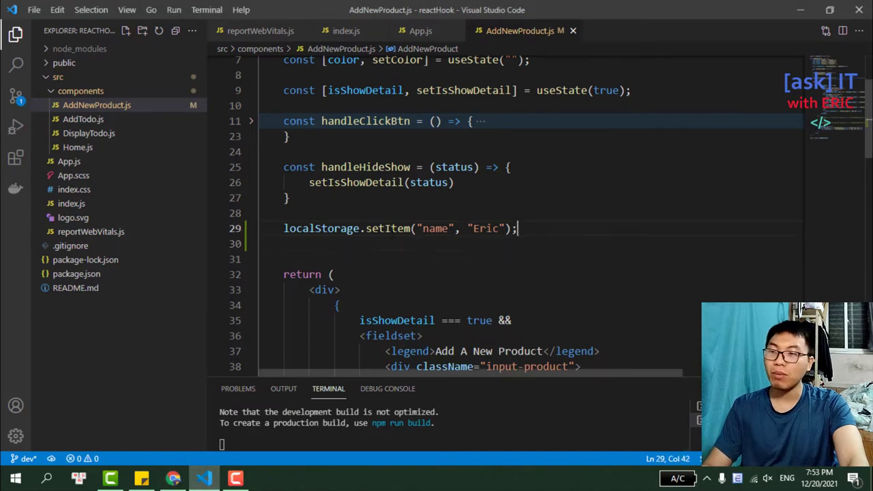
pyautogui.press('End')
pyautogui.hotkey('shift', 'Home')
pyautogui.hotkey('ctrl', 'c')
pyautogui.click(296, 245)
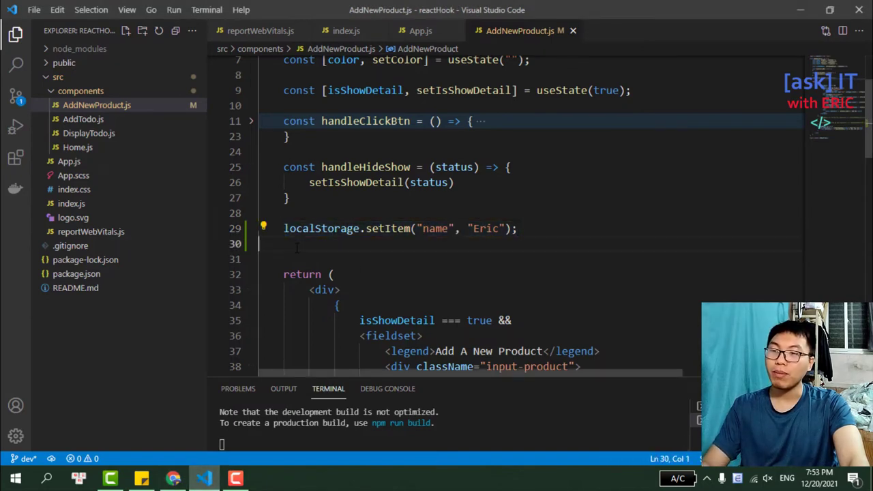
pyautogui.hotkey('ctrl', 'v')
# Step: Change the copied line's key to "channel" and its value to "Hoi DAn IT", then save
pyautogui.doubleClick(435, 243)
pyautogui.write('ca')
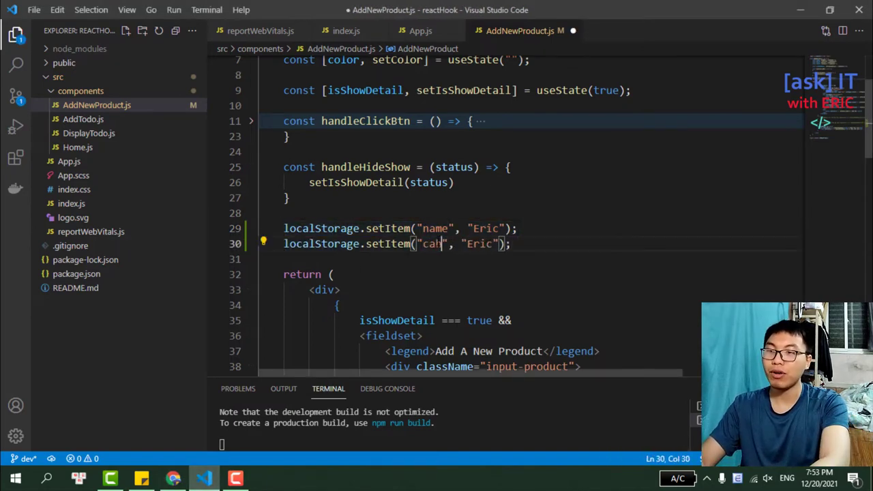
pyautogui.write('b')
pyautogui.press('BackSpace')
pyautogui.press('BackSpace')
pyautogui.write('hannel')
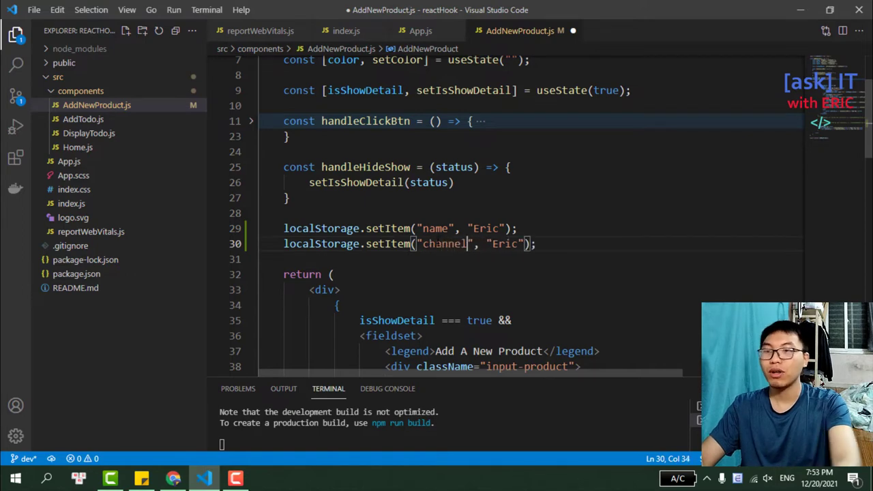
pyautogui.doubleClick(506, 243)
pyautogui.write('Hoi')
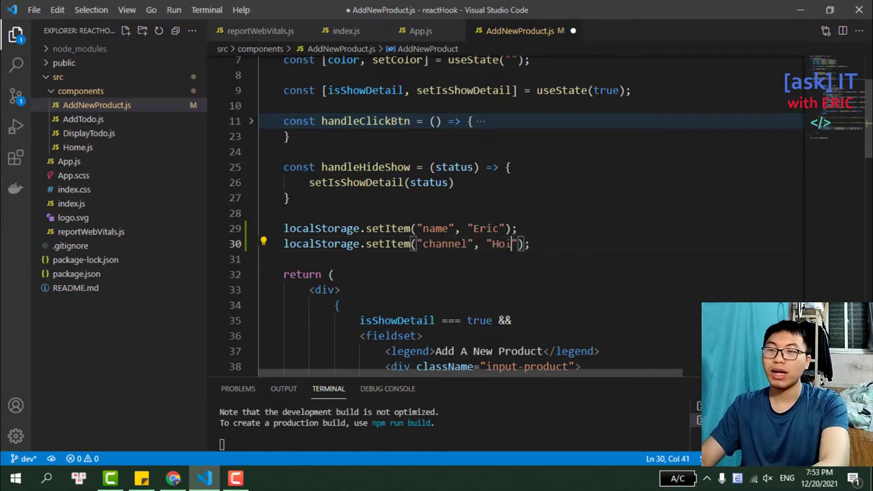
pyautogui.write(' DAn IT')
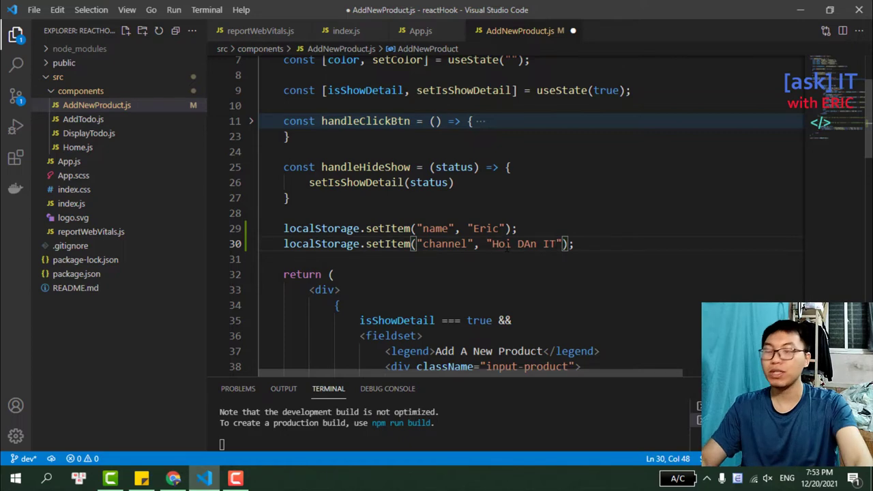
pyautogui.hotkey('ctrl', 's')
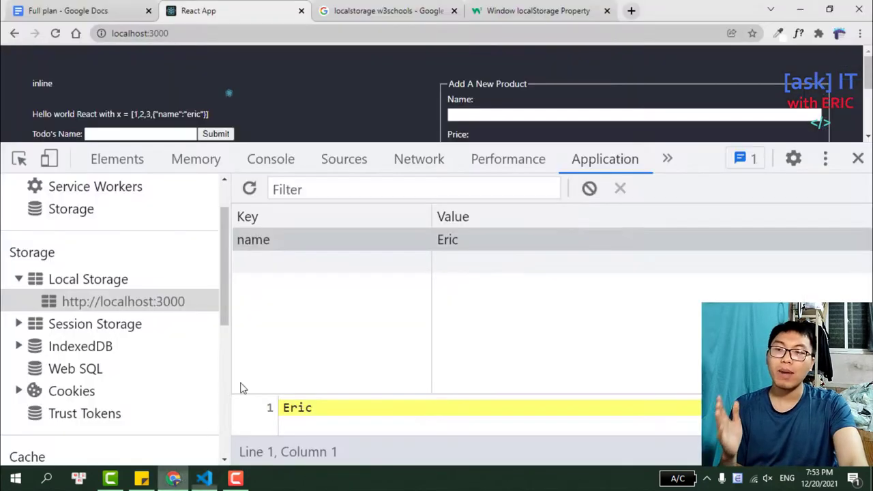
# Step: Inspect the stored channel value in DevTools' Local Storage table
pyautogui.click(174, 478)
pyautogui.click(307, 285)
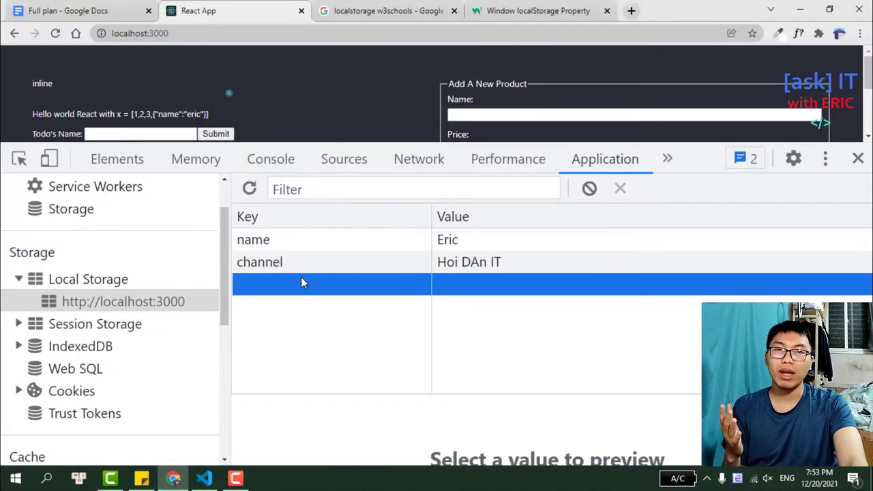
pyautogui.click(442, 265)
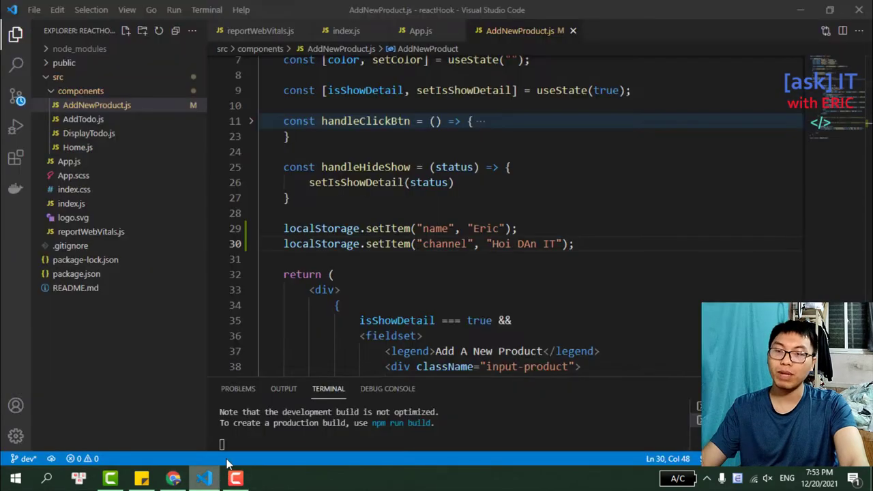
# Step: Correct "DAn" to "Dan" in the channel value and save AddNewProduct.js
pyautogui.click(204, 479)
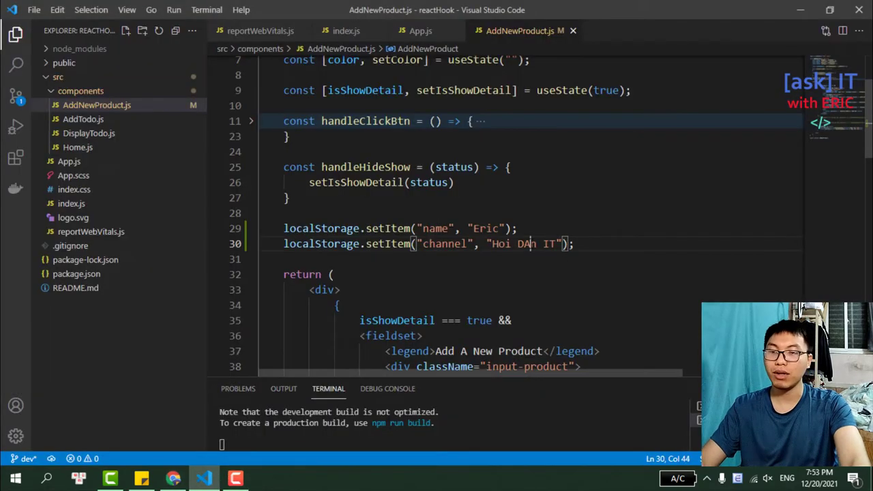
pyautogui.press('BackSpace')
pyautogui.write('a')
pyautogui.click(618, 244)
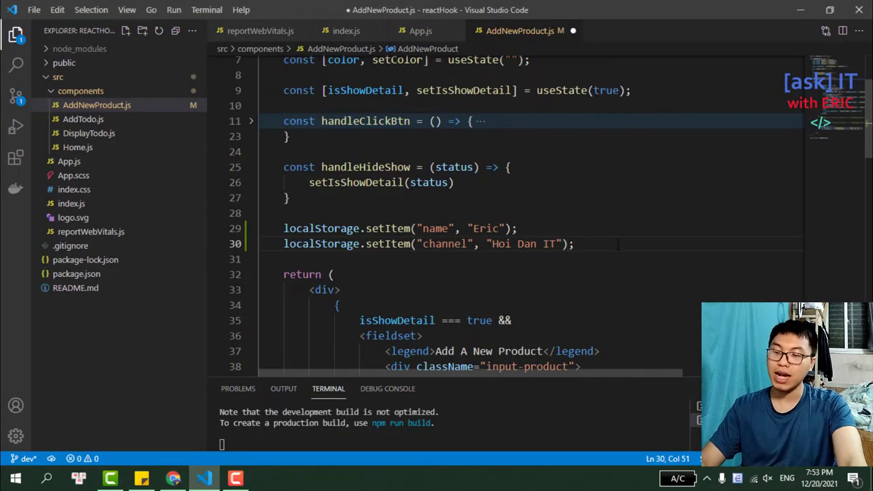
pyautogui.hotkey('ctrl', 's')
# Step: Recheck the channel entry in Local Storage and resize the DevTools panel
pyautogui.click(173, 478)
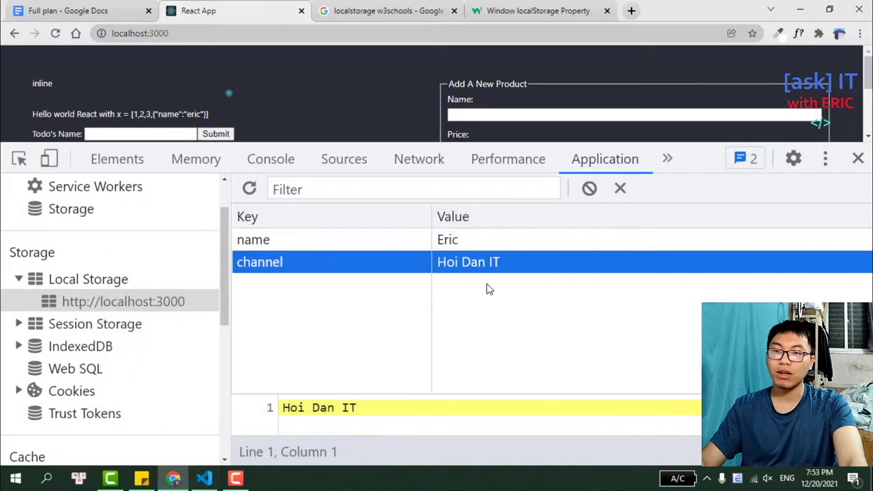
pyautogui.click(488, 285)
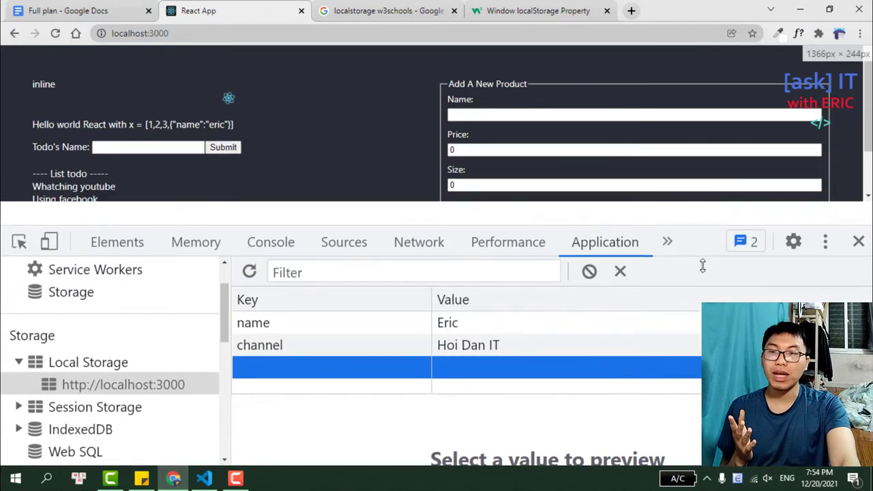
pyautogui.moveTo(691, 149); pyautogui.dragTo(519, 266)
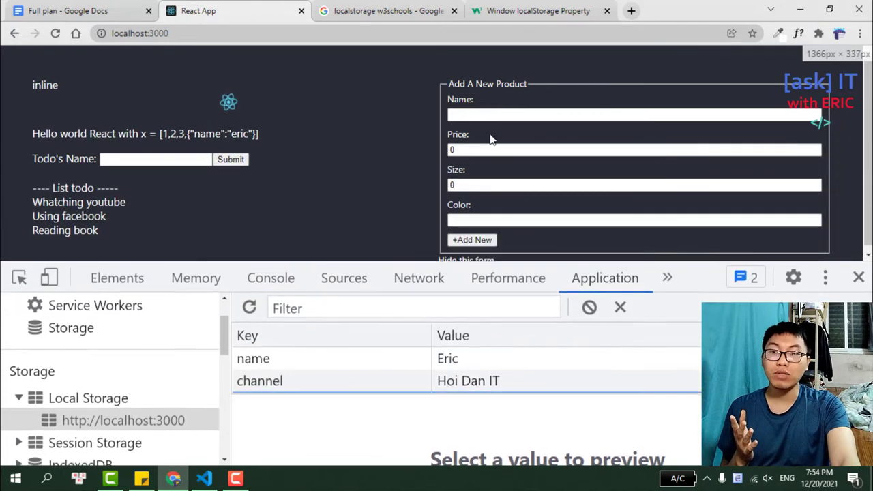
pyautogui.moveTo(527, 84); pyautogui.dragTo(438, 81)
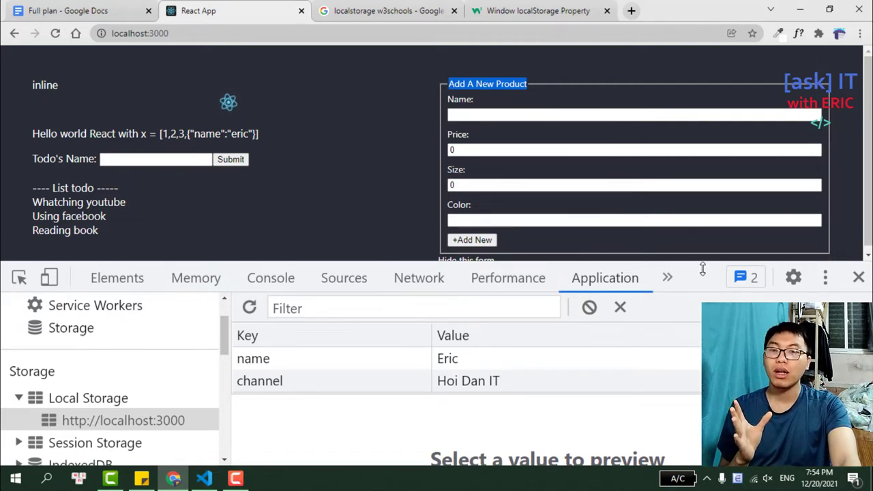
pyautogui.moveTo(701, 261); pyautogui.dragTo(671, 90)
pyautogui.click(206, 479)
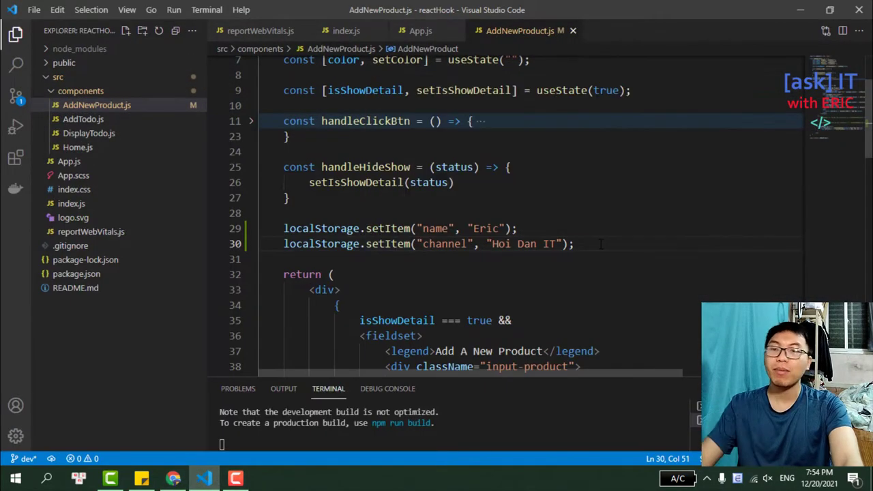
# Step: Start a "const name =" declaration on a new line below the setItem calls
pyautogui.press('Return')
pyautogui.press('Return')
pyautogui.write('const ')
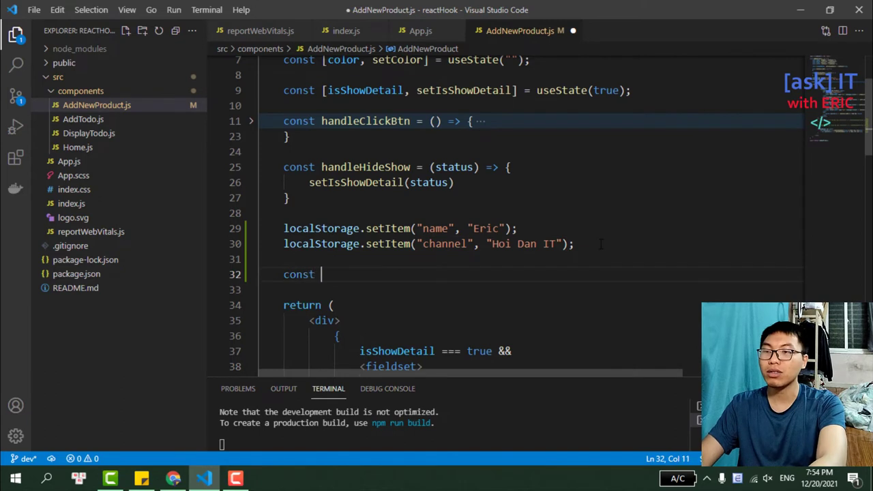
pyautogui.write('name  ')
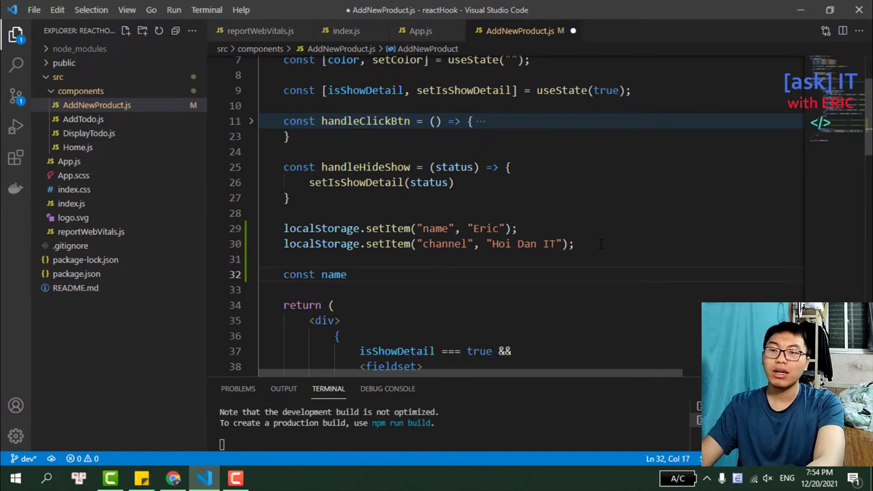
pyautogui.write('=')
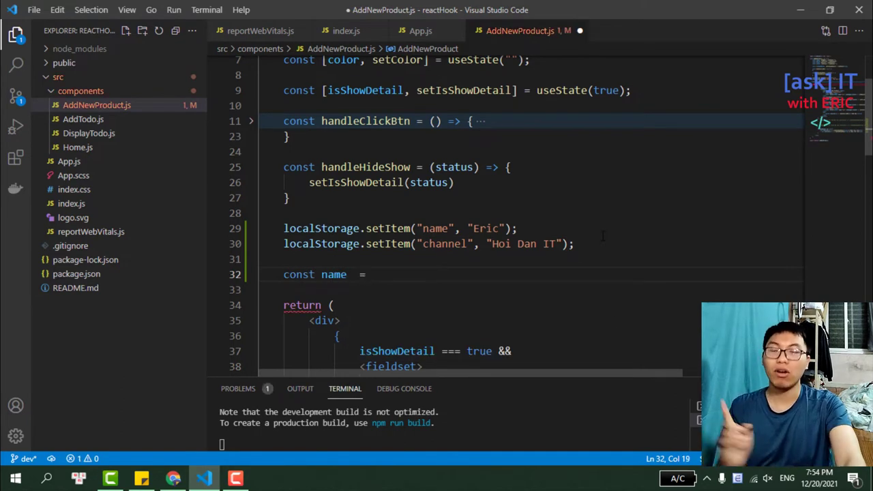
pyautogui.click(173, 478)
pyautogui.click(520, 10)
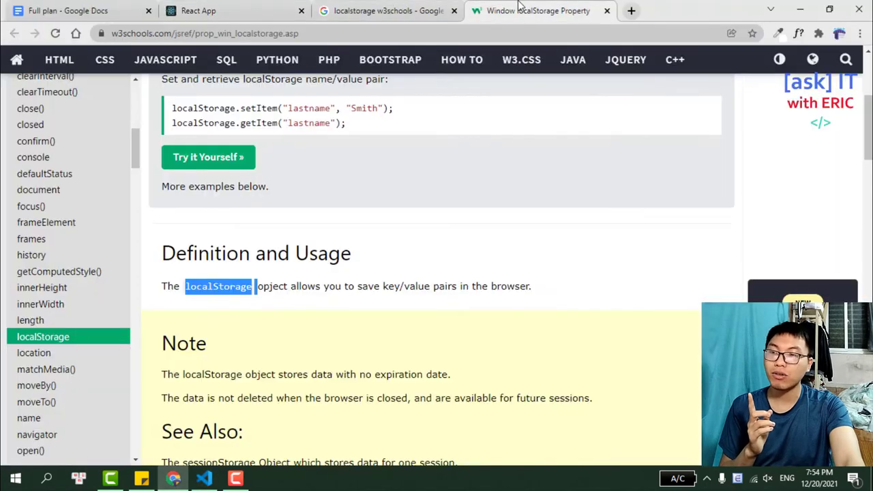
pyautogui.scroll(3, 317, 238)
pyautogui.doubleClick(258, 300)
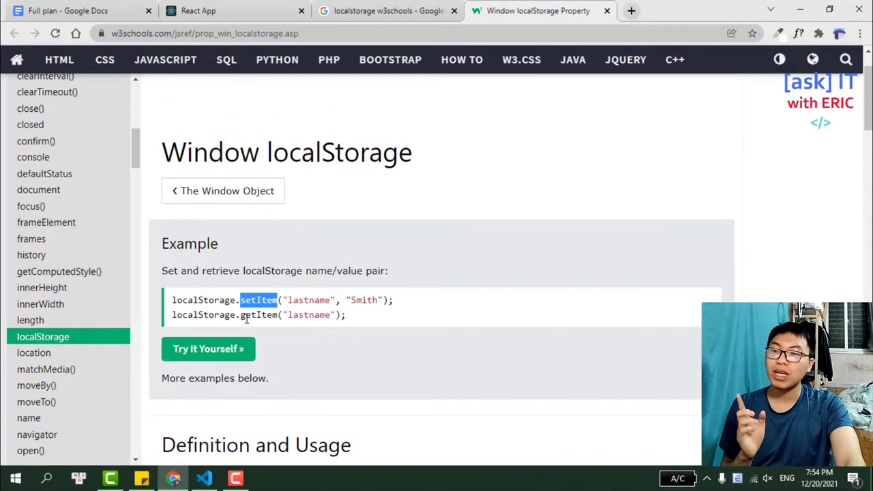
pyautogui.doubleClick(257, 315)
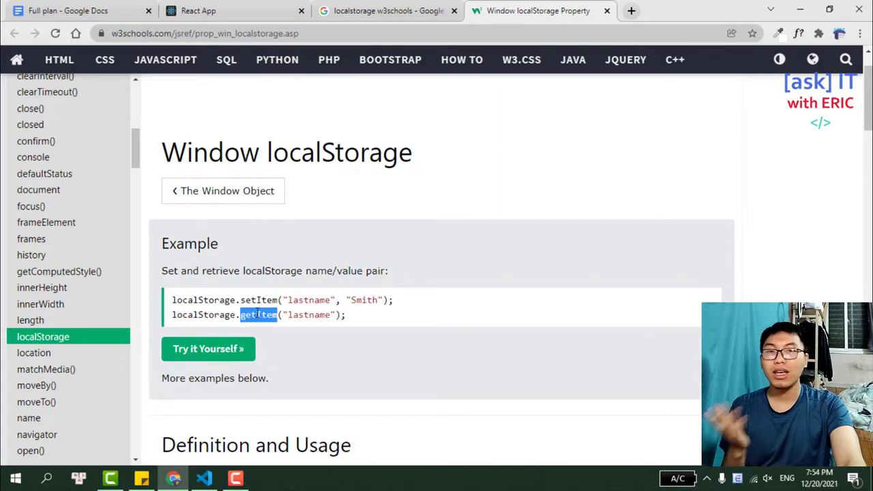
pyautogui.moveTo(285, 300); pyautogui.dragTo(312, 300)
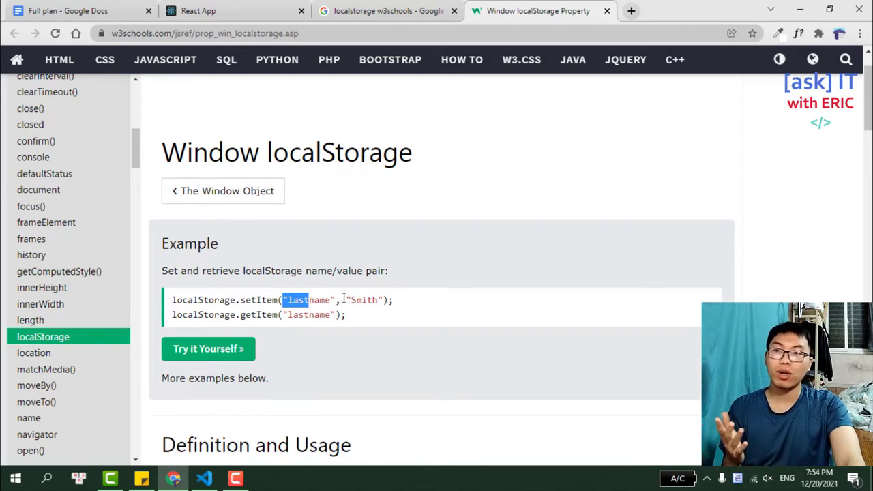
pyautogui.click(205, 11)
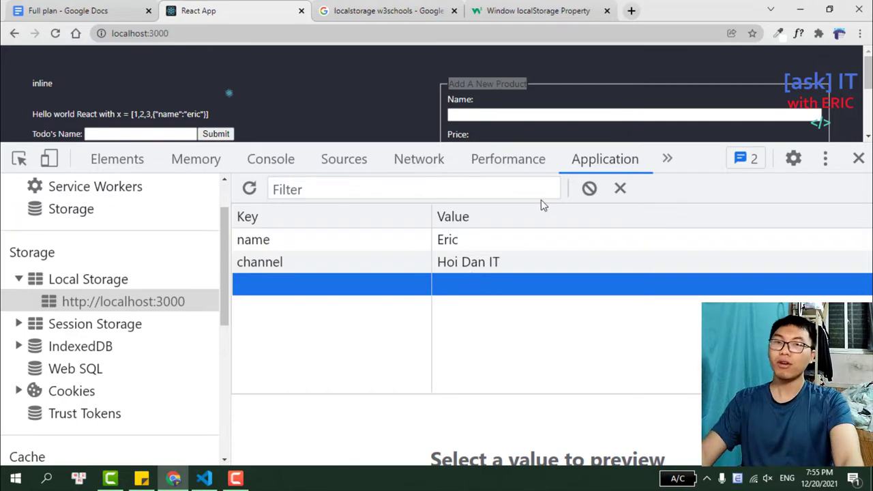
pyautogui.click(532, 10)
pyautogui.scroll(-5, 510, 246)
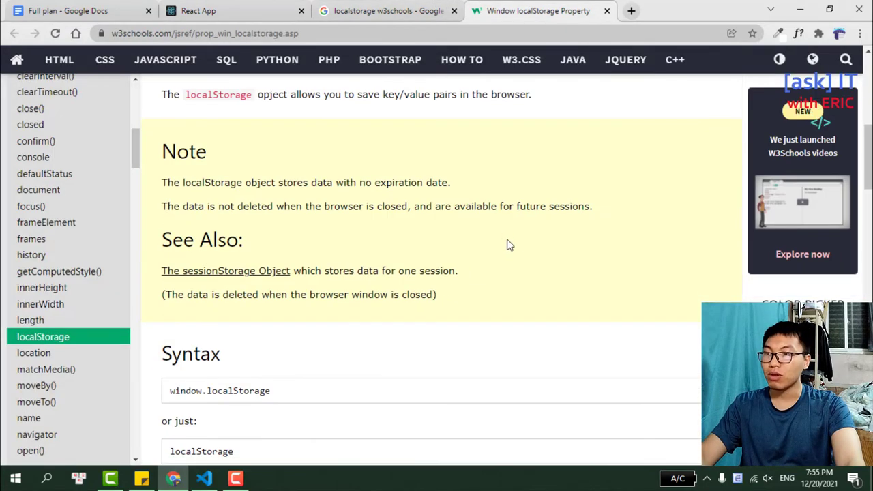
pyautogui.scroll(-5, 510, 247)
pyautogui.scroll(-1, 511, 245)
pyautogui.scroll(1, 499, 245)
pyautogui.scroll(2, 478, 249)
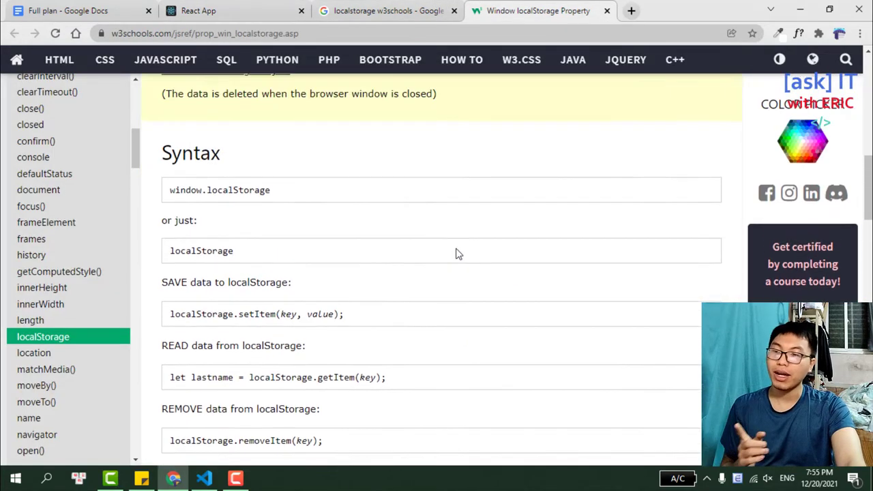
pyautogui.moveTo(220, 165); pyautogui.dragTo(158, 170)
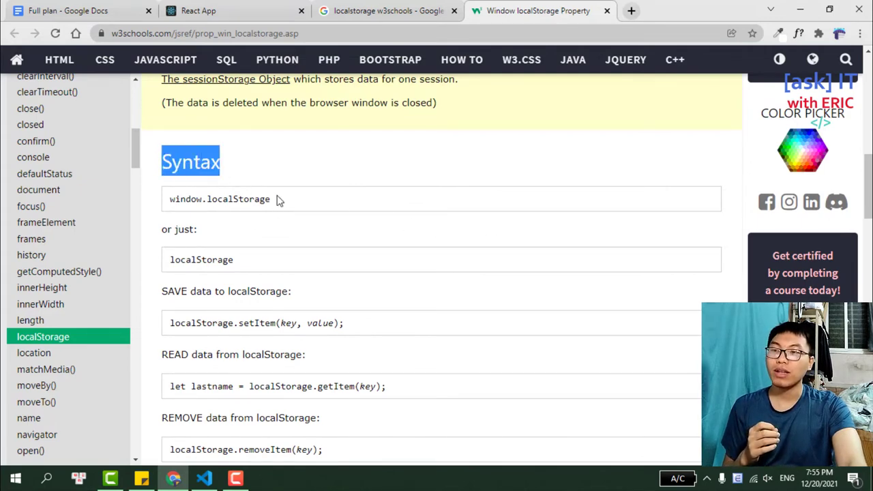
pyautogui.moveTo(277, 199); pyautogui.dragTo(167, 199)
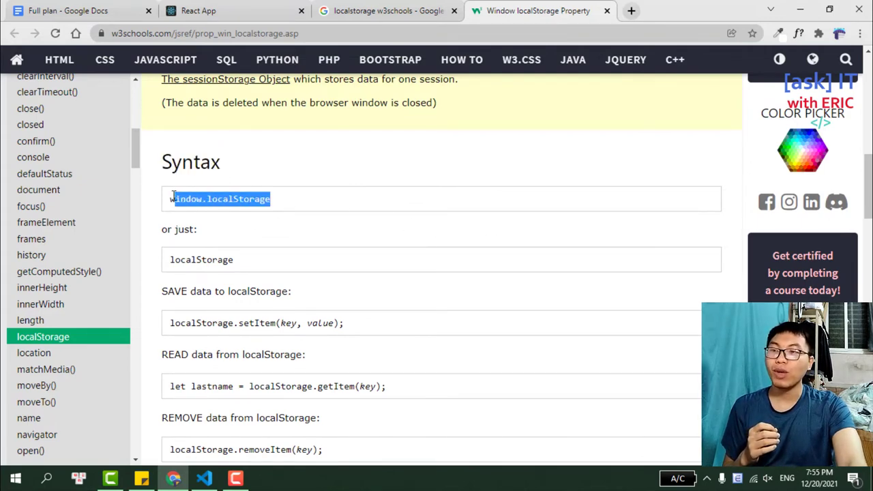
pyautogui.doubleClick(212, 261)
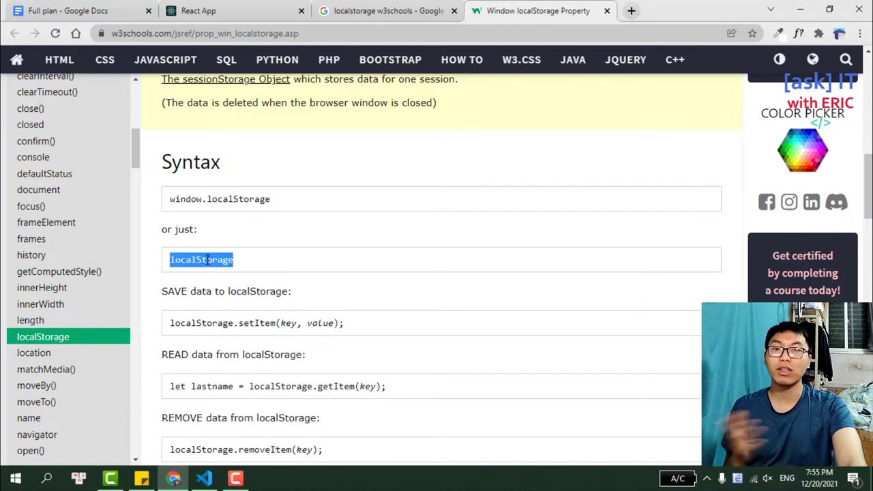
pyautogui.scroll(-2, 276, 280)
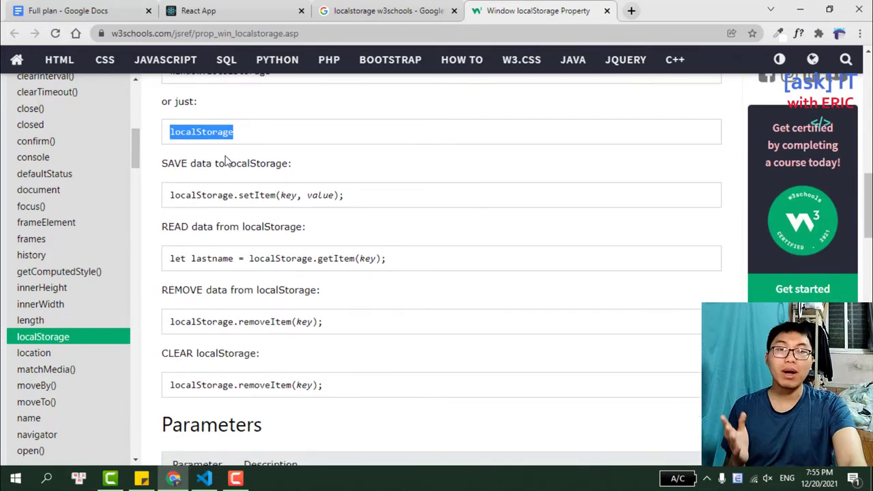
pyautogui.moveTo(292, 165); pyautogui.dragTo(151, 167)
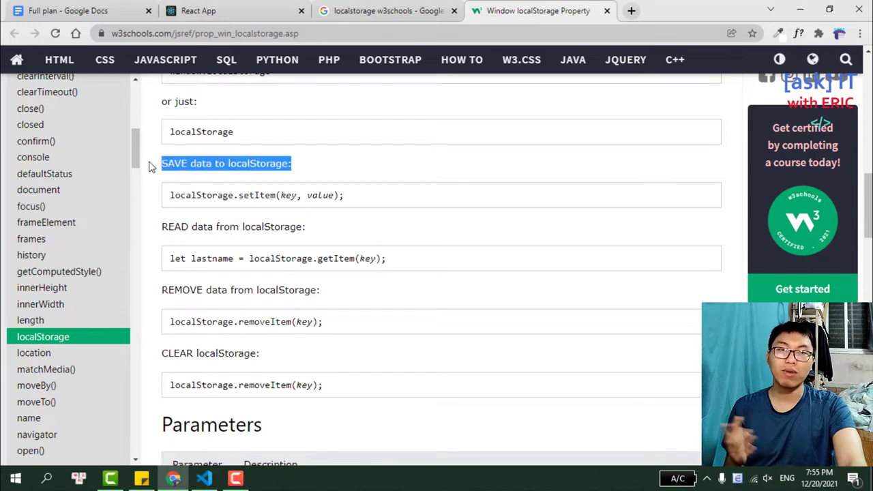
pyautogui.moveTo(348, 196); pyautogui.dragTo(150, 193)
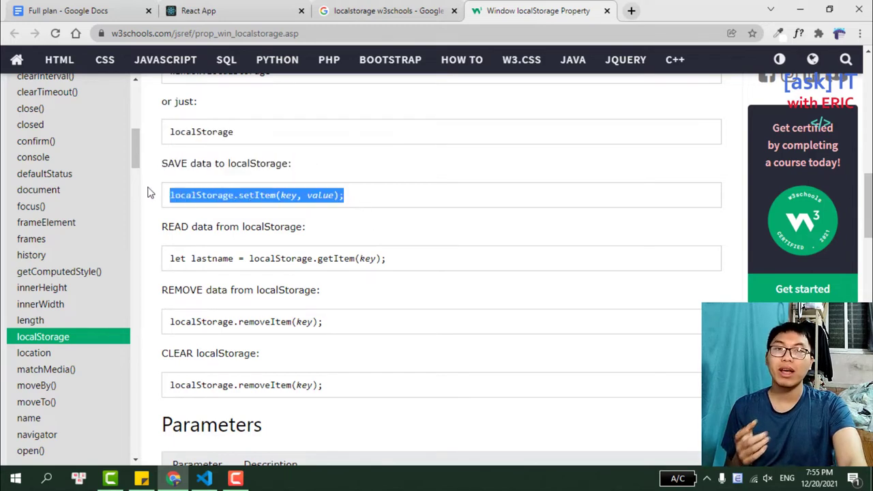
pyautogui.doubleClick(203, 227)
pyautogui.tripleClick(222, 258)
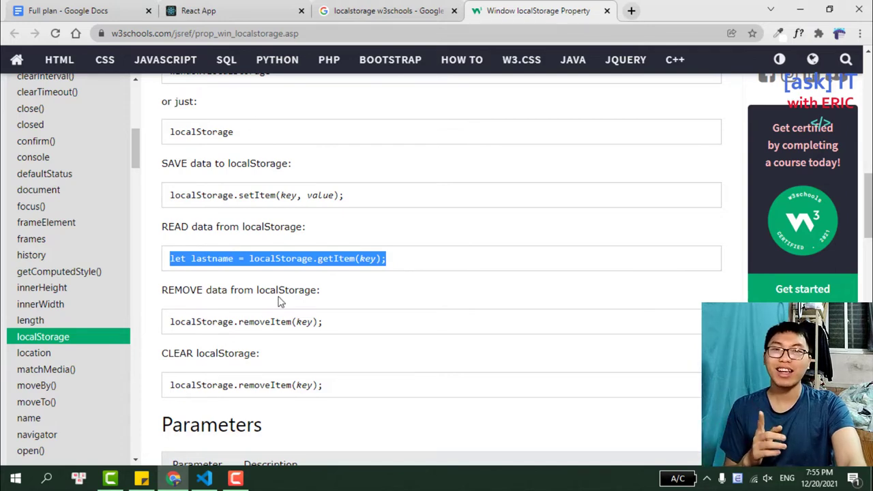
pyautogui.moveTo(324, 322); pyautogui.dragTo(179, 321)
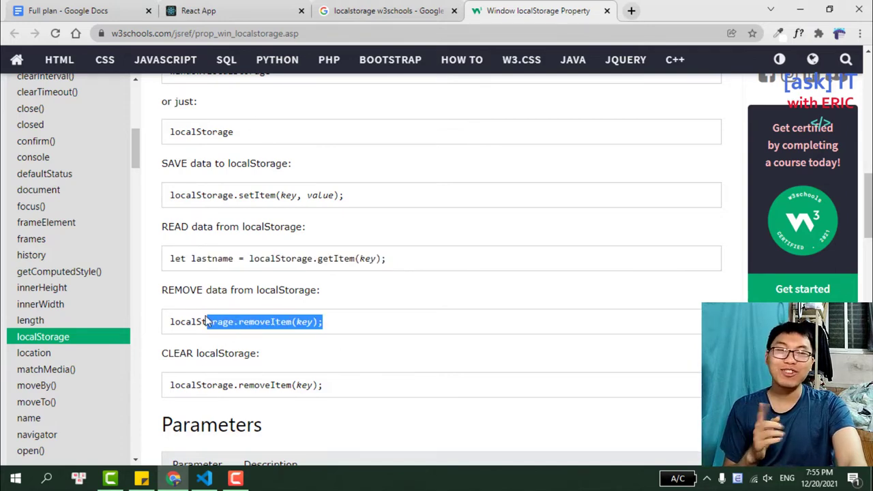
pyautogui.doubleClick(247, 318)
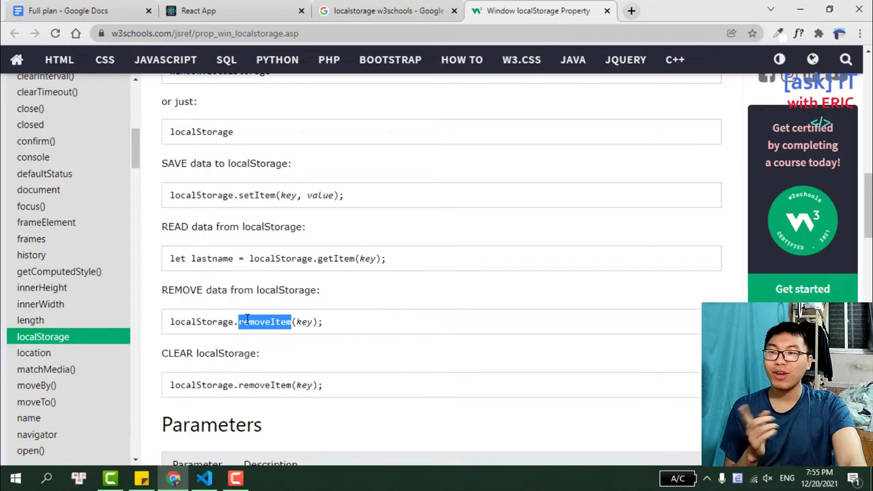
# Step: Check the Delete option for the channel entry in Local Storage
pyautogui.click(203, 10)
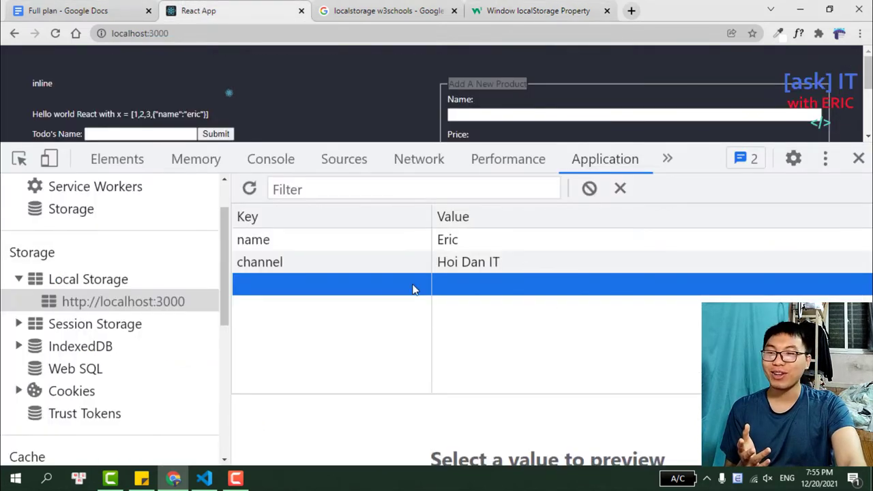
pyautogui.rightClick(369, 266)
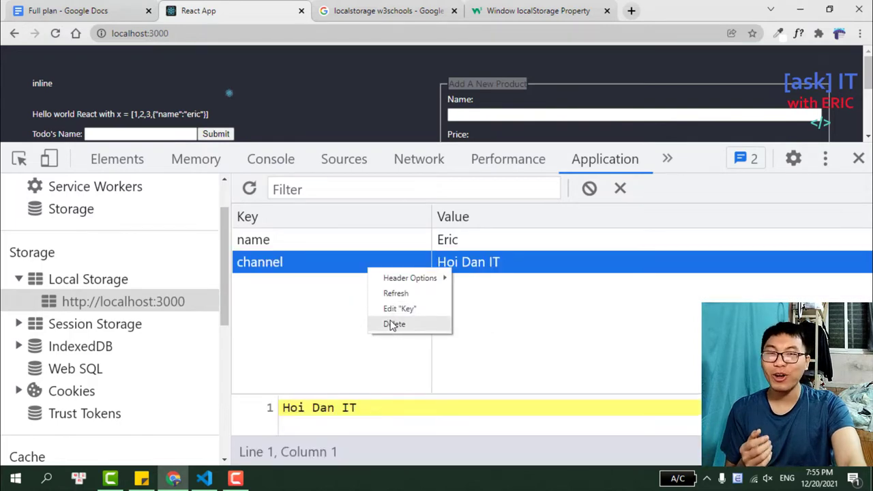
pyautogui.click(404, 7)
# Step: Review the clear and removeItem example lines on the W3Schools localStorage page
pyautogui.click(480, 6)
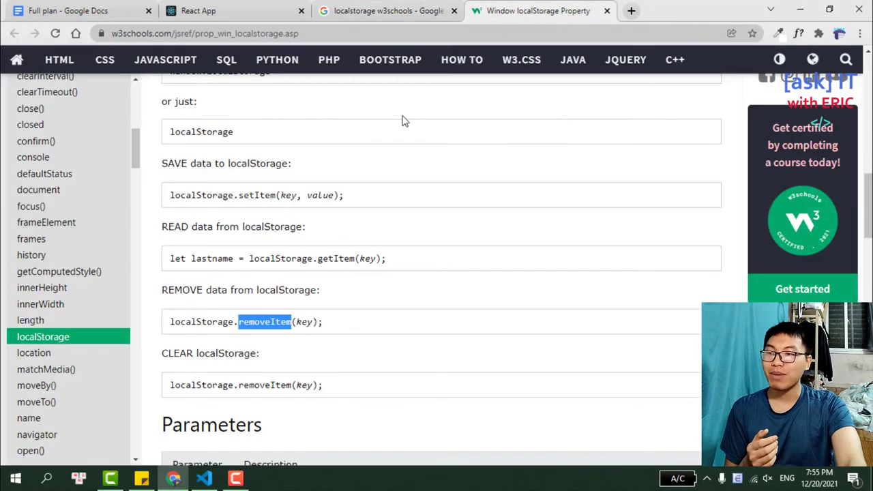
pyautogui.tripleClick(256, 384)
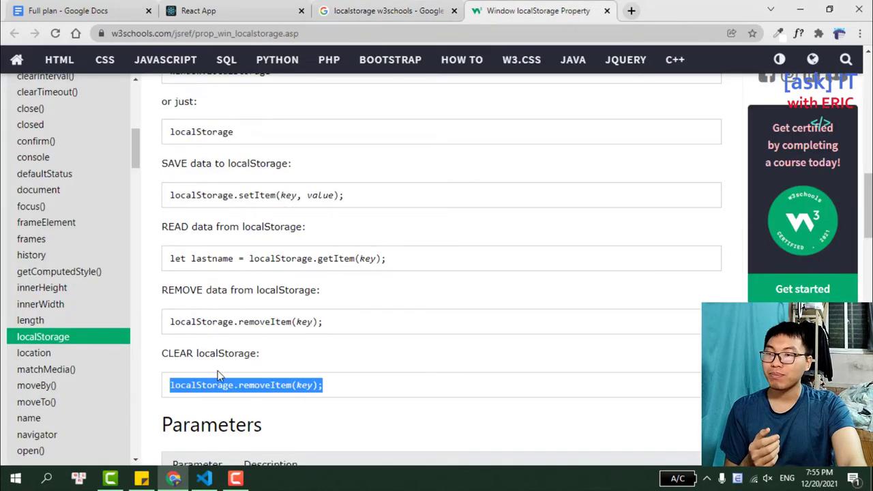
pyautogui.scroll(-2, 219, 375)
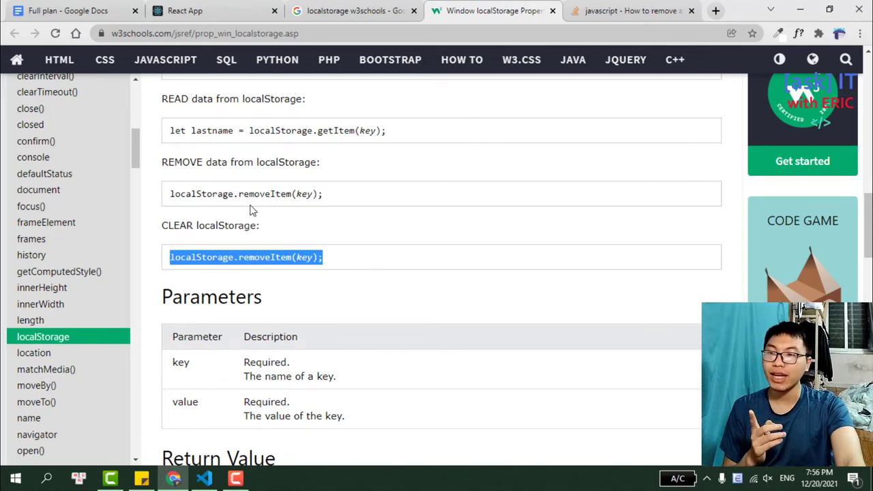
pyautogui.moveTo(319, 193); pyautogui.dragTo(157, 199)
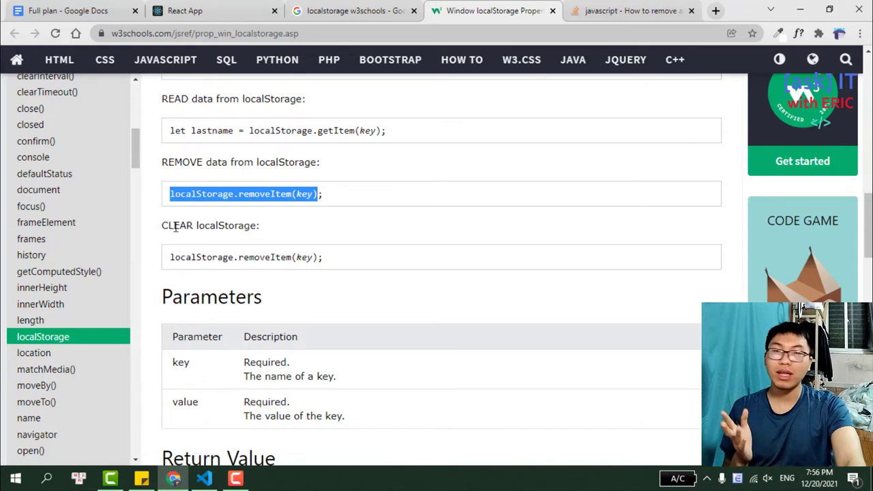
# Step: View the Clear option for localhost:3000 storage in DevTools
pyautogui.click(210, 5)
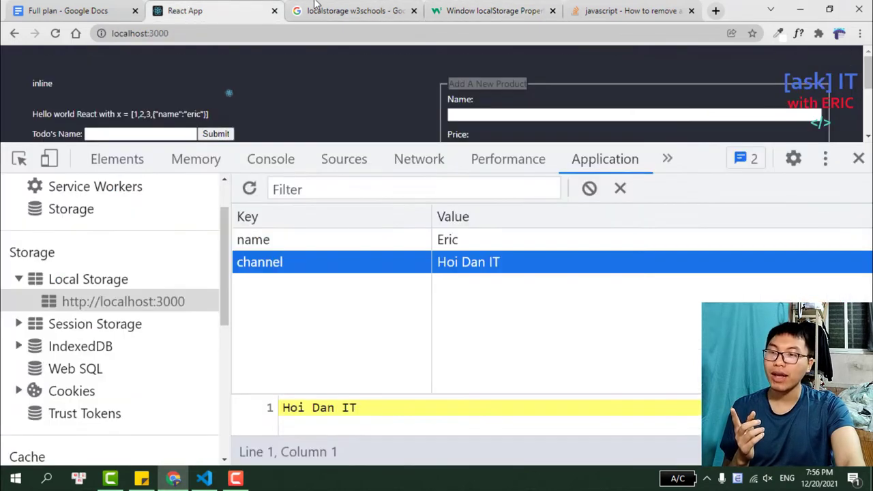
pyautogui.rightClick(314, 258)
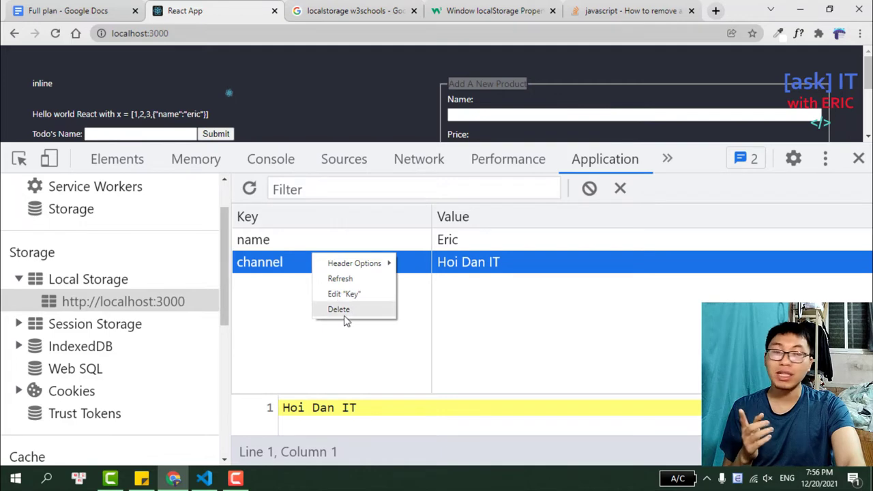
pyautogui.click(109, 307)
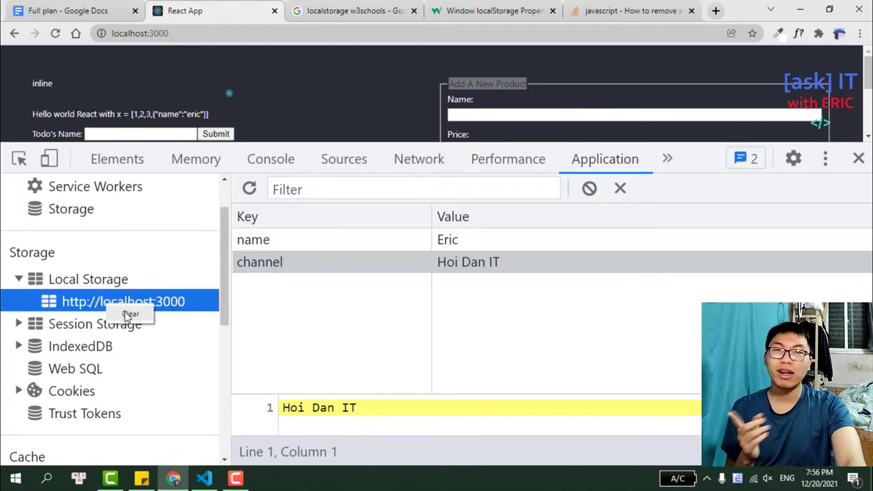
pyautogui.click(594, 7)
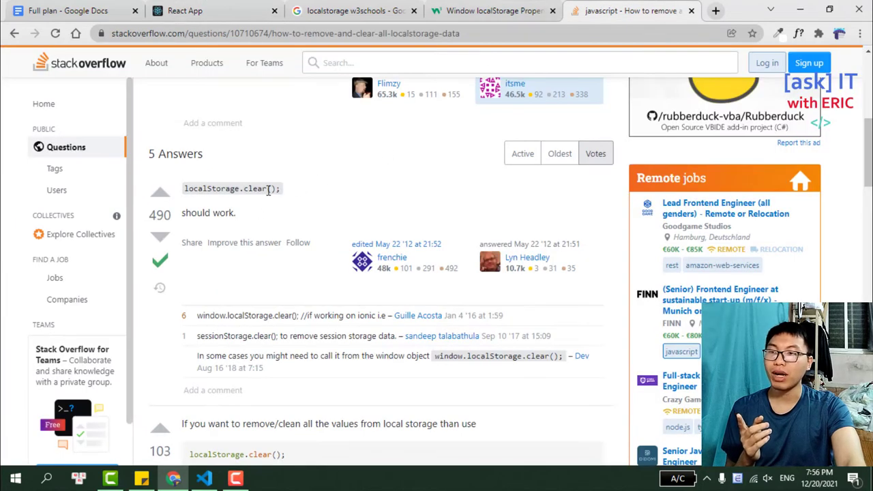
# Step: Highlight localStorage.clear() in the top Stack Overflow answer
pyautogui.moveTo(250, 188); pyautogui.dragTo(305, 190)
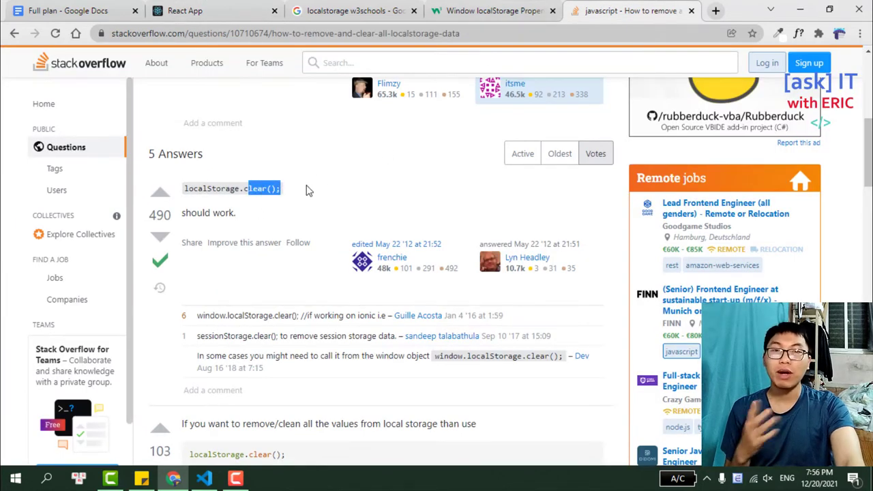
pyautogui.click(334, 8)
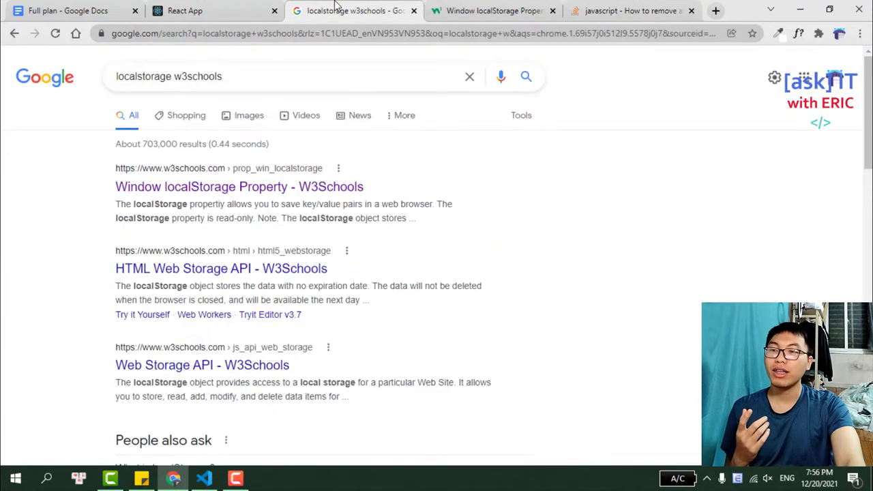
pyautogui.click(470, 7)
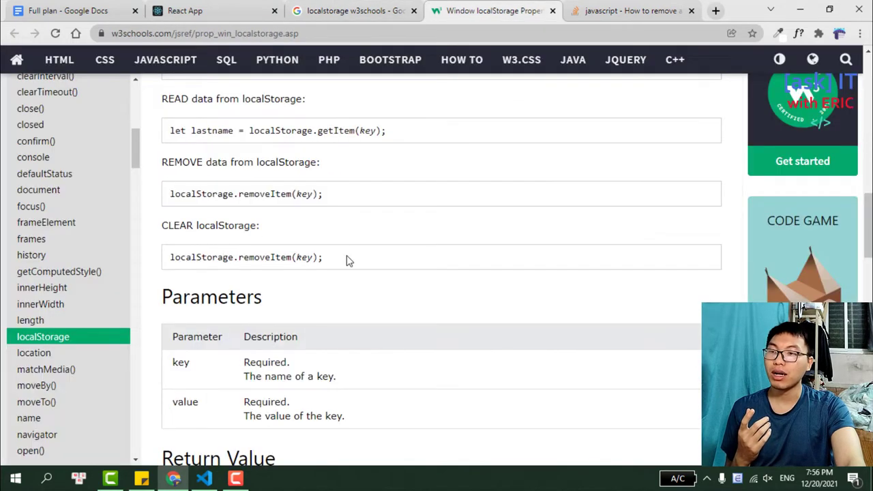
# Step: Compare the REMOVE and CLEAR example lines on the W3Schools reference
pyautogui.moveTo(347, 259); pyautogui.dragTo(170, 257)
pyautogui.moveTo(339, 201); pyautogui.dragTo(169, 196)
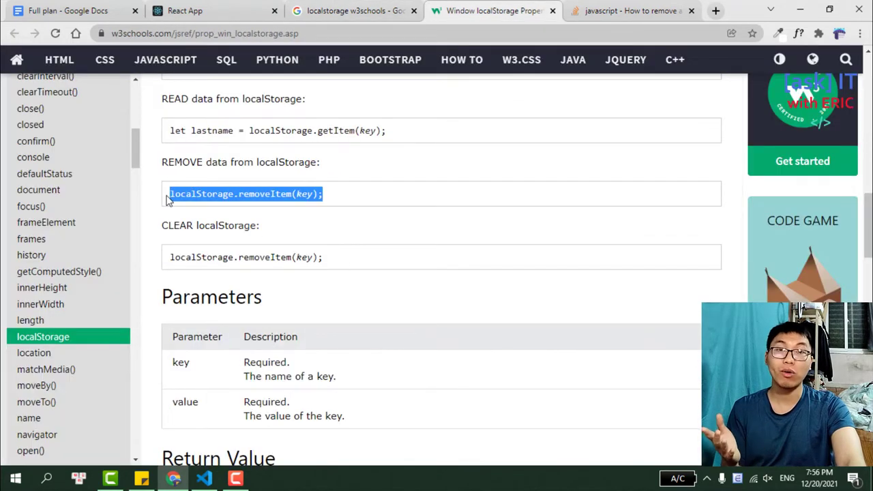
pyautogui.moveTo(324, 257); pyautogui.dragTo(169, 259)
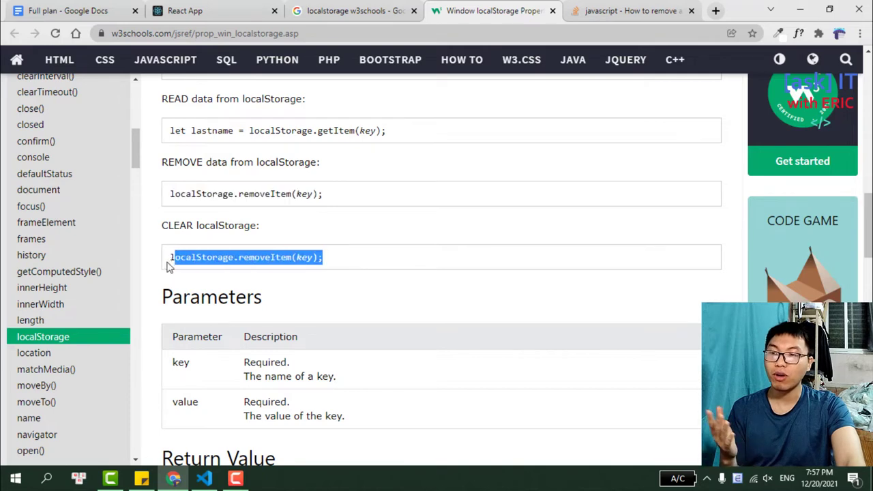
pyautogui.moveTo(339, 192); pyautogui.dragTo(147, 191)
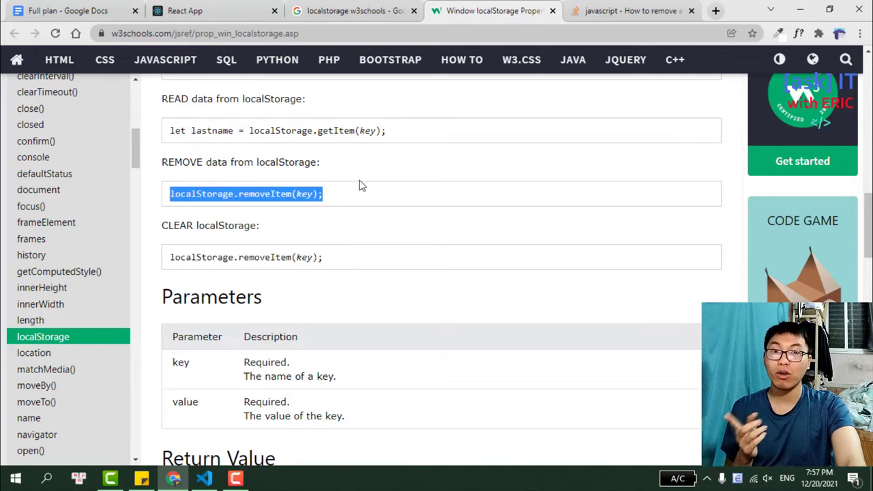
pyautogui.moveTo(325, 258); pyautogui.dragTo(201, 257)
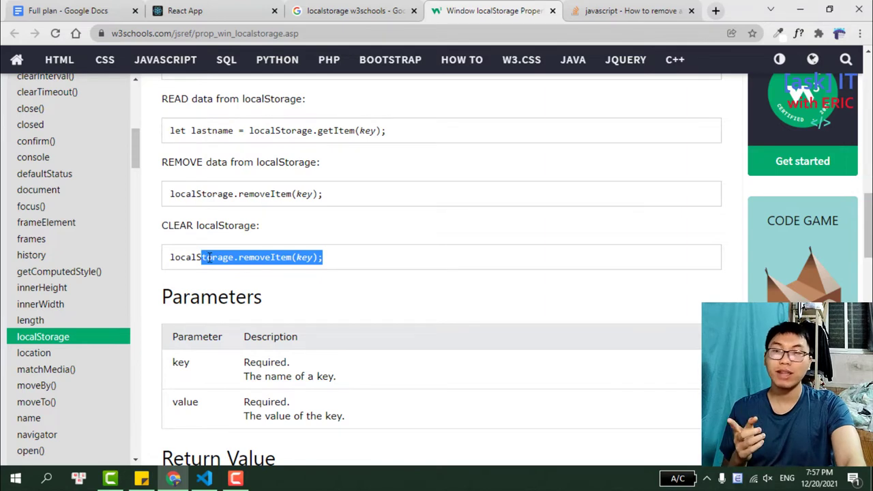
# Step: Scroll up to the READ example and highlight its getItem call
pyautogui.scroll(1, 341, 311)
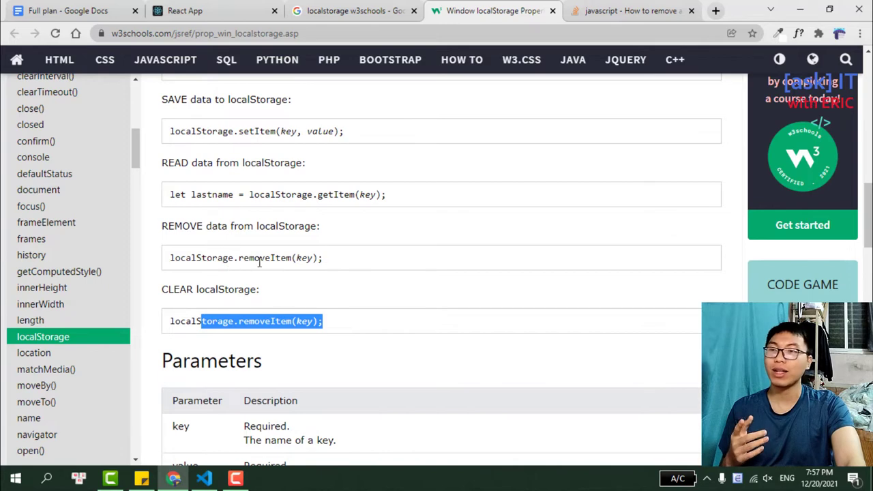
pyautogui.scroll(2, 256, 247)
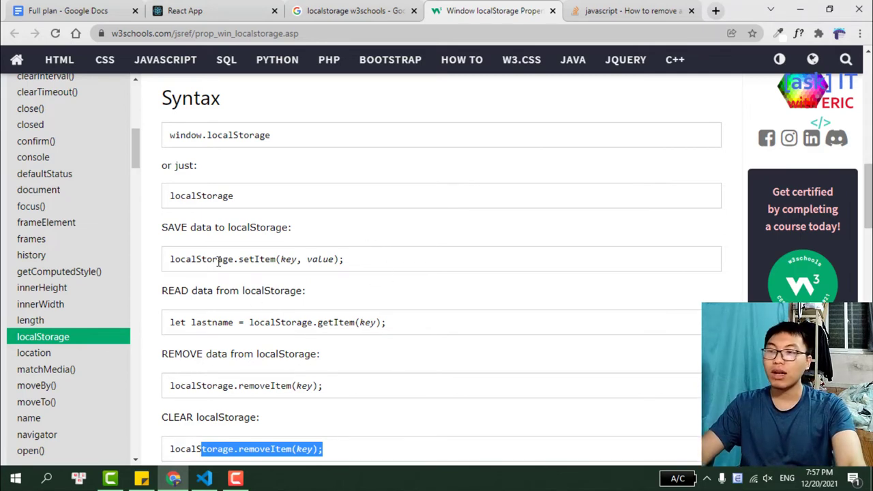
pyautogui.moveTo(250, 323); pyautogui.dragTo(395, 326)
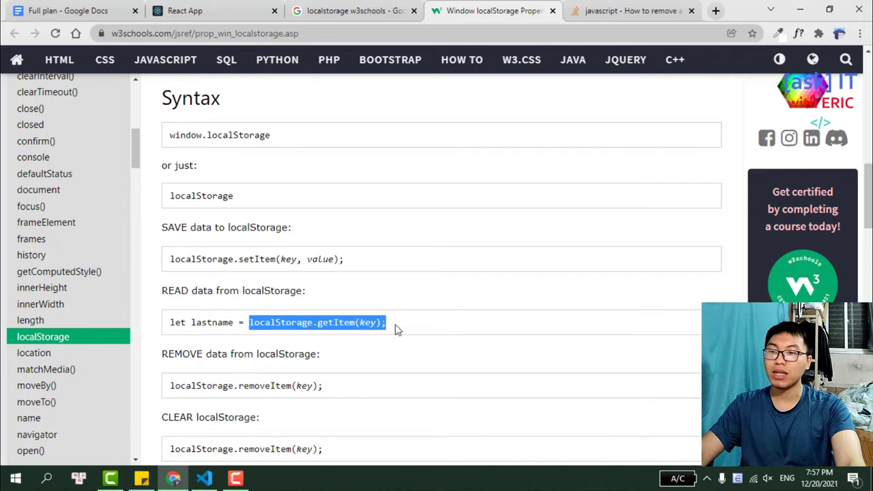
pyautogui.doubleClick(337, 324)
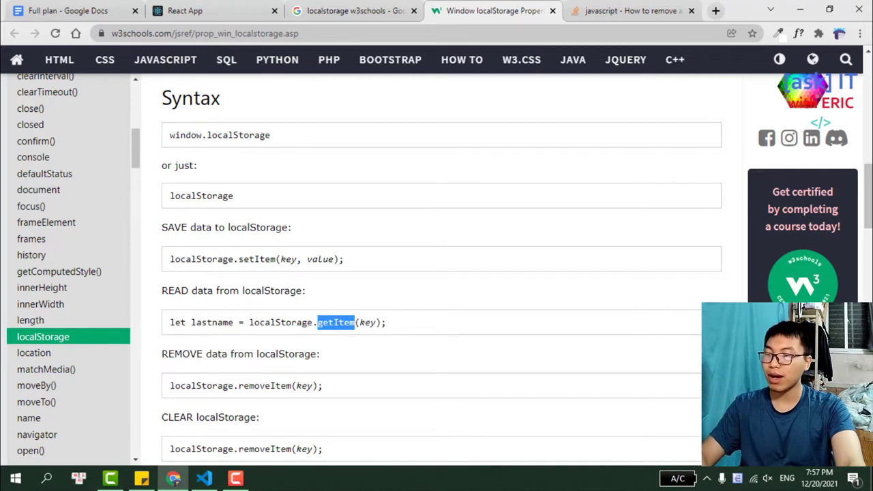
pyautogui.click(204, 477)
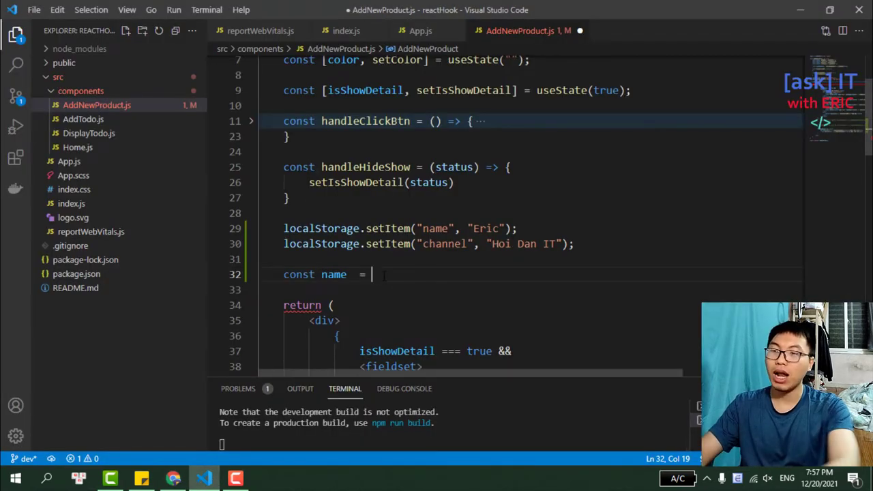
# Step: Complete the line as const name = localStorage.getItem("name"); using autocomplete
pyautogui.write('loc')
pyautogui.press('Return')
pyautogui.write('.')
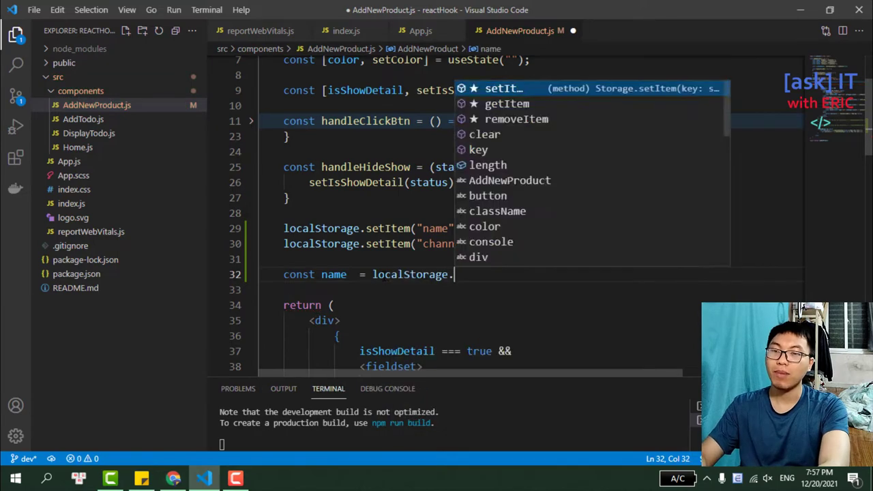
pyautogui.press('Down')
pyautogui.press('Return')
pyautogui.write('"')
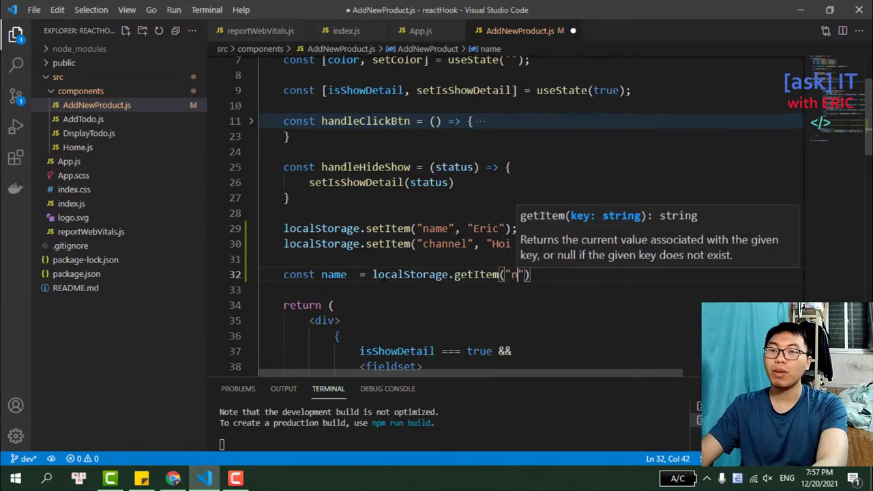
pyautogui.write('name"')
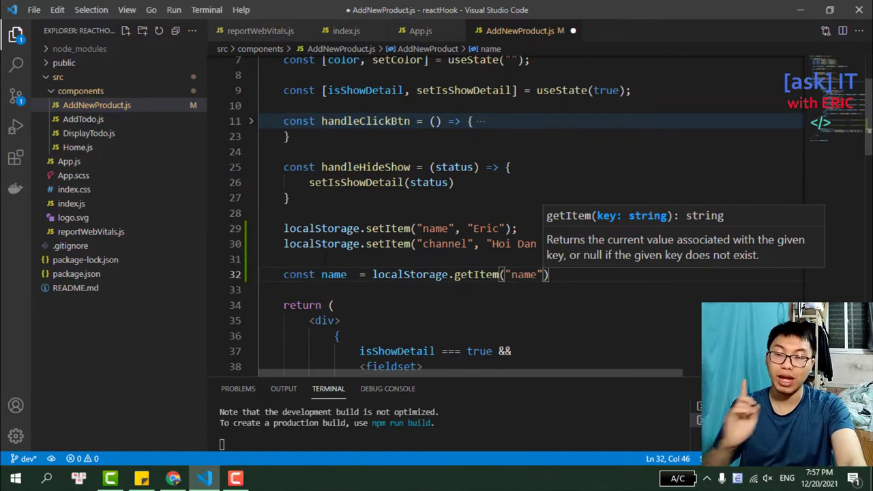
pyautogui.write(')')
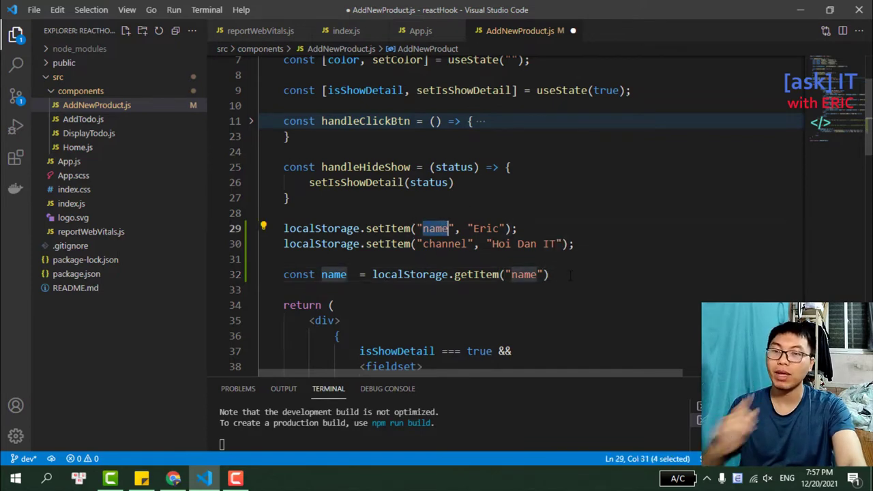
pyautogui.write(';')
# Step: Add console.log(">>> check name = ", name) below it and save
pyautogui.press('Return')
pyautogui.write('conso')
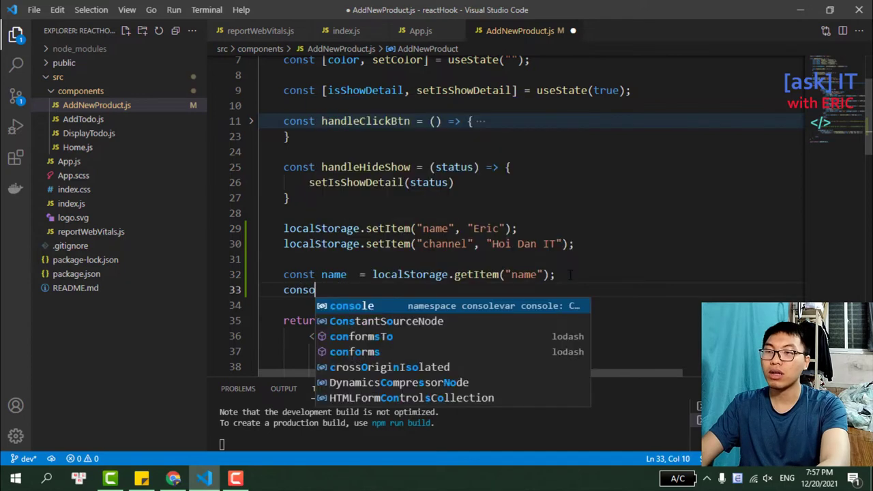
pyautogui.write('le.log(">>>')
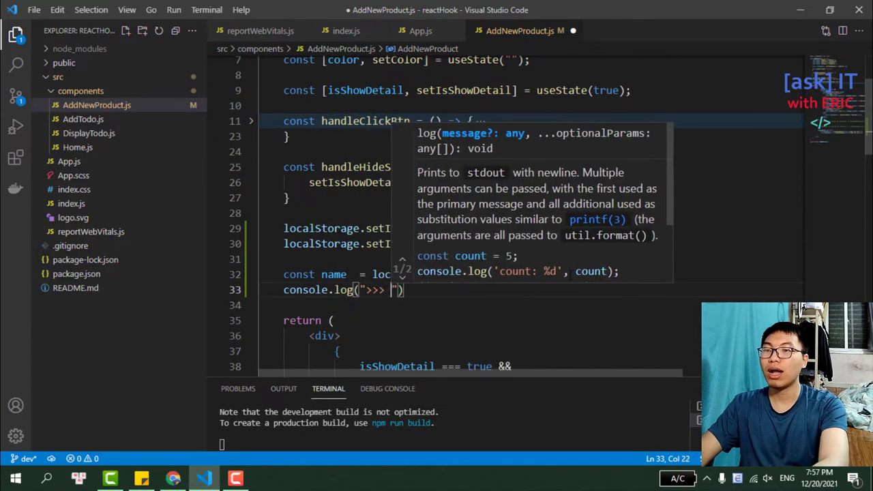
pyautogui.write(' check name = ')
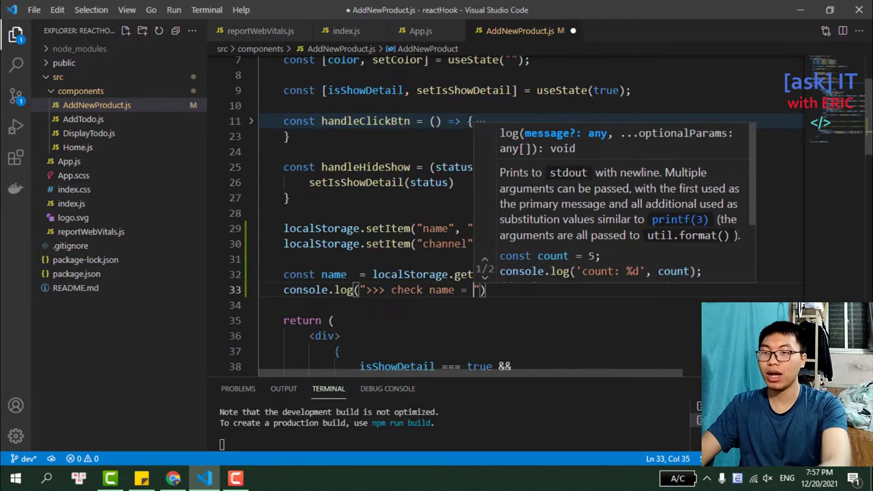
pyautogui.write('", nam')
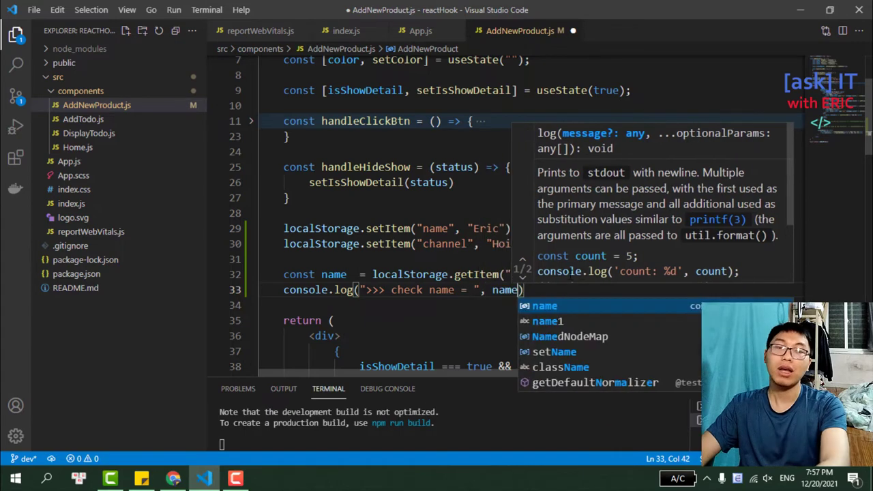
pyautogui.write('e')
pyautogui.click(467, 301)
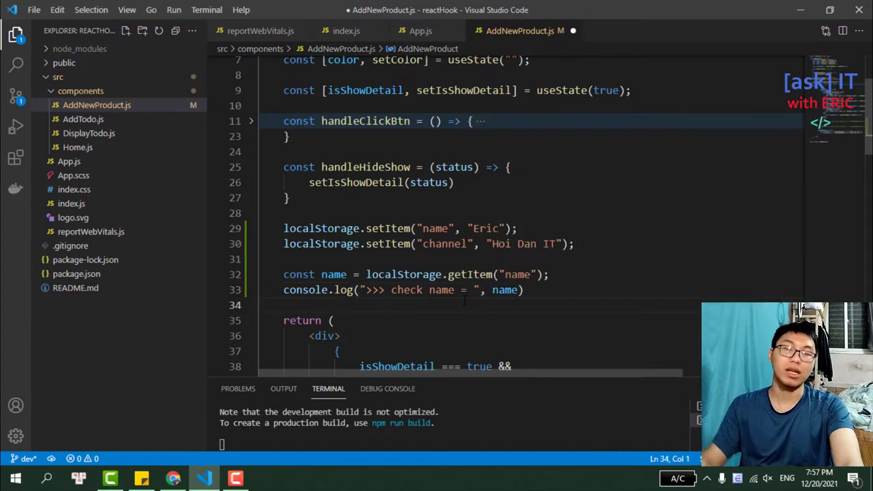
pyautogui.hotkey('ctrl', 's')
# Step: Reload the React App to show the "Identifier 'name' has already been declared" error
pyautogui.hotkey('alt', 'Tab')
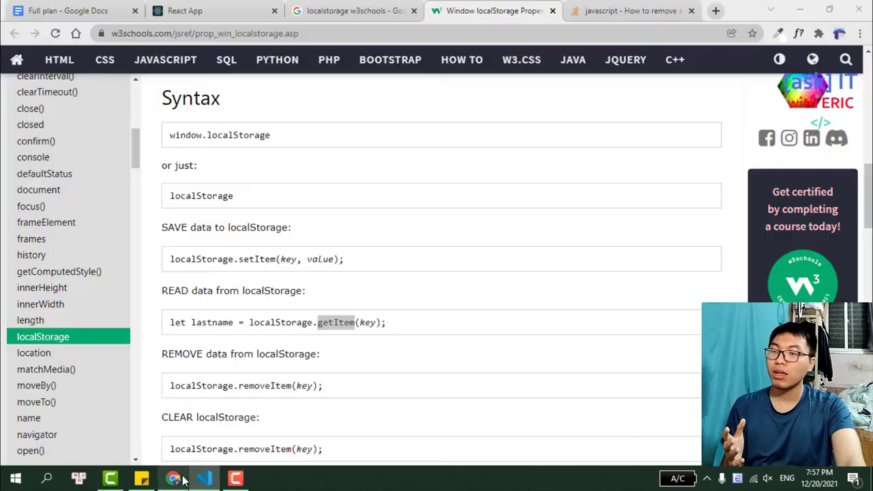
pyautogui.click(230, 6)
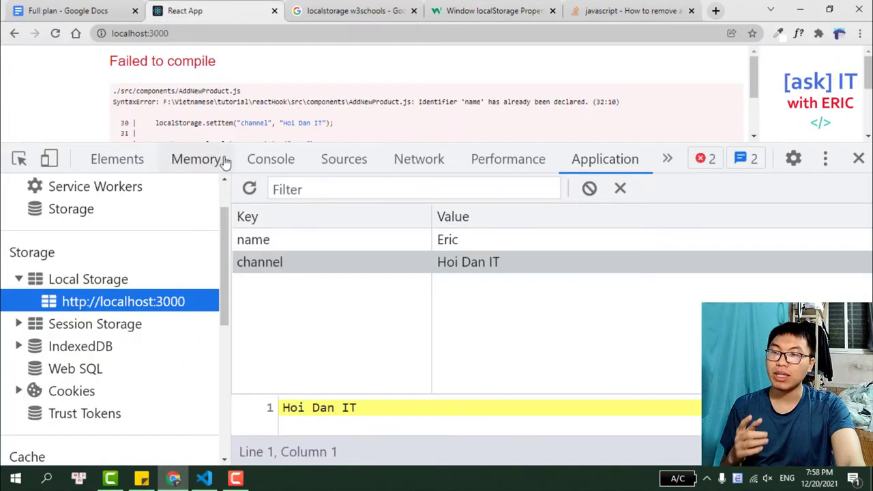
pyautogui.click(56, 33)
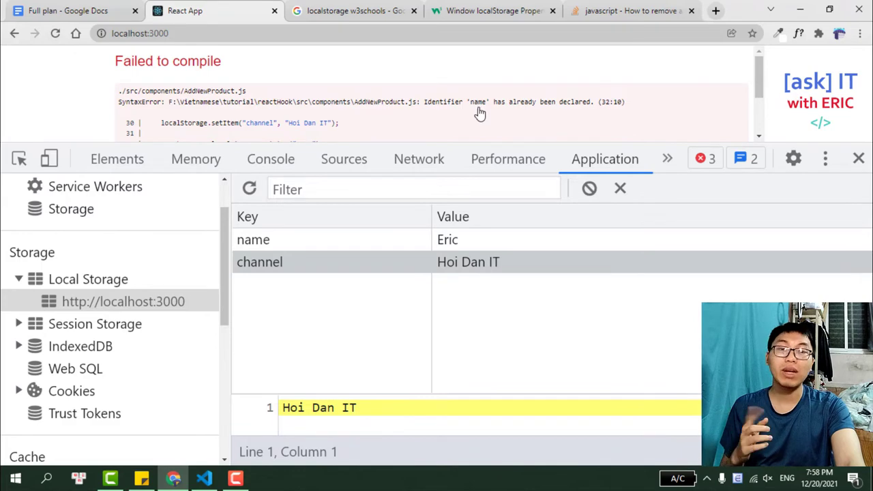
# Step: Rename name to name1 in the getItem line 32 and console.log line 33, then save
pyautogui.click(204, 479)
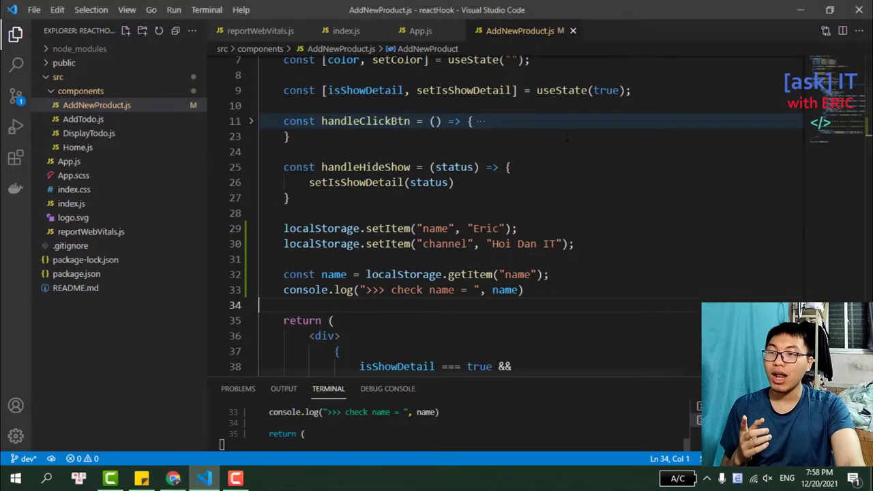
pyautogui.scroll(5, 846, 86)
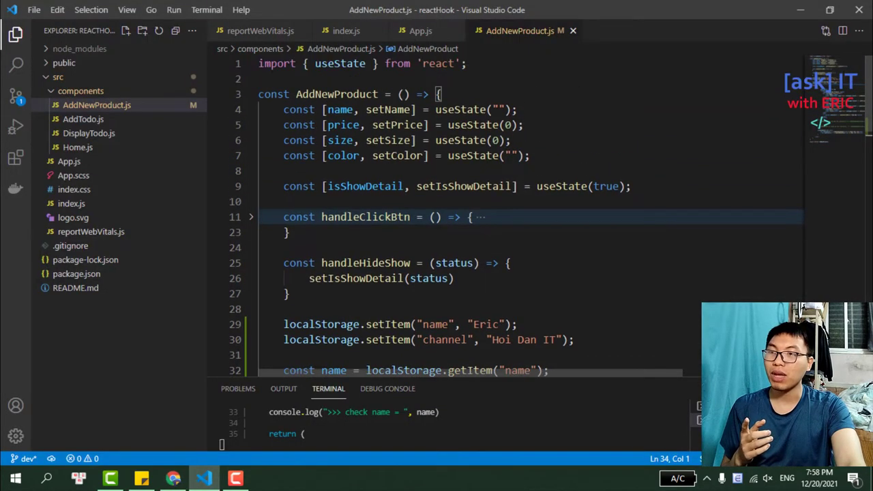
pyautogui.moveTo(283, 110); pyautogui.dragTo(518, 109)
pyautogui.moveTo(865, 68); pyautogui.dragTo(865, 86)
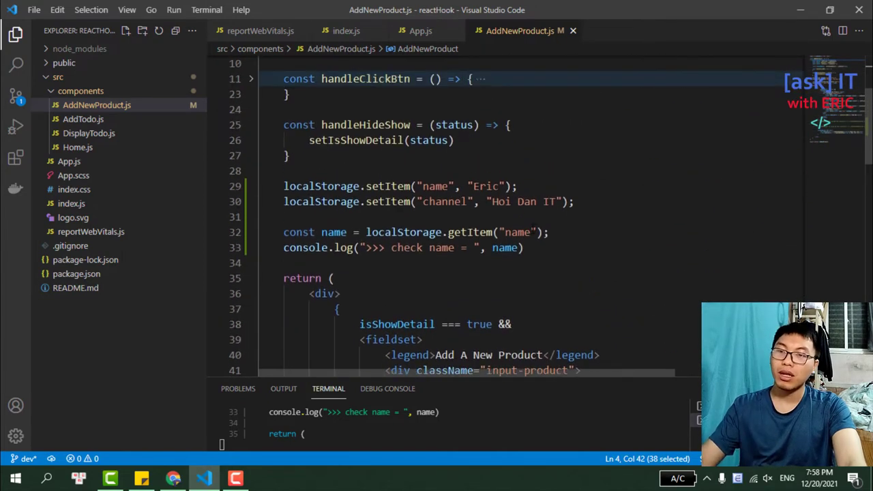
pyautogui.click(531, 232)
pyautogui.click(348, 232)
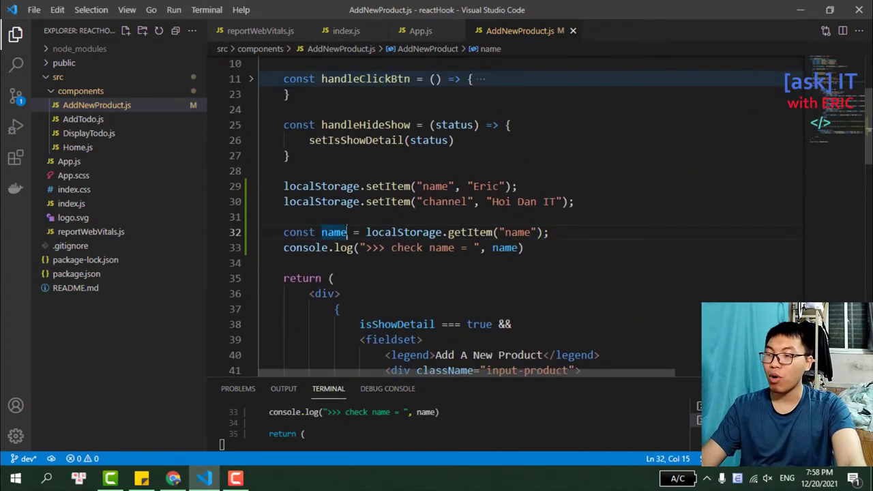
pyautogui.write('1')
pyautogui.doubleClick(506, 248)
pyautogui.write('1')
pyautogui.click(599, 239)
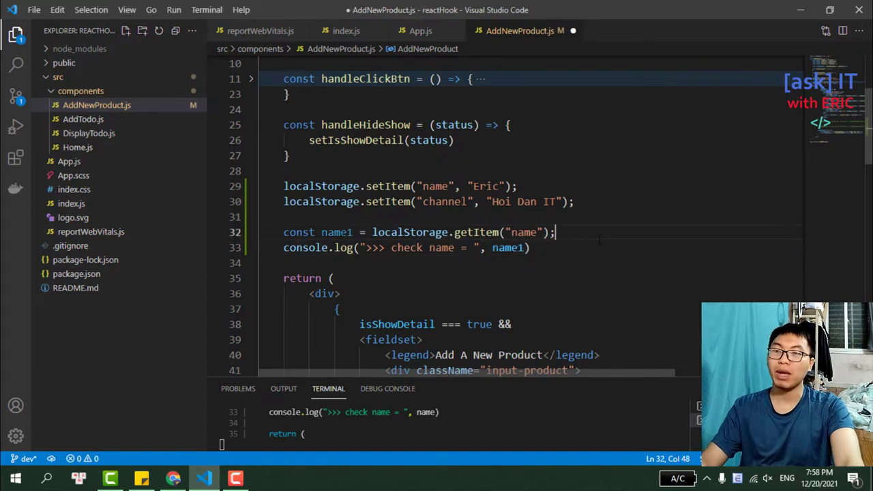
pyautogui.hotkey('ctrl', 's')
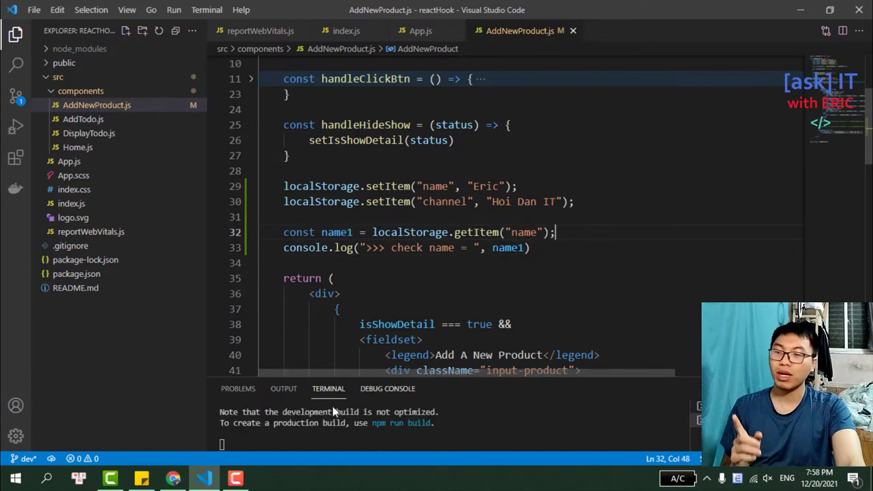
pyautogui.hotkey('alt', 'Tab')
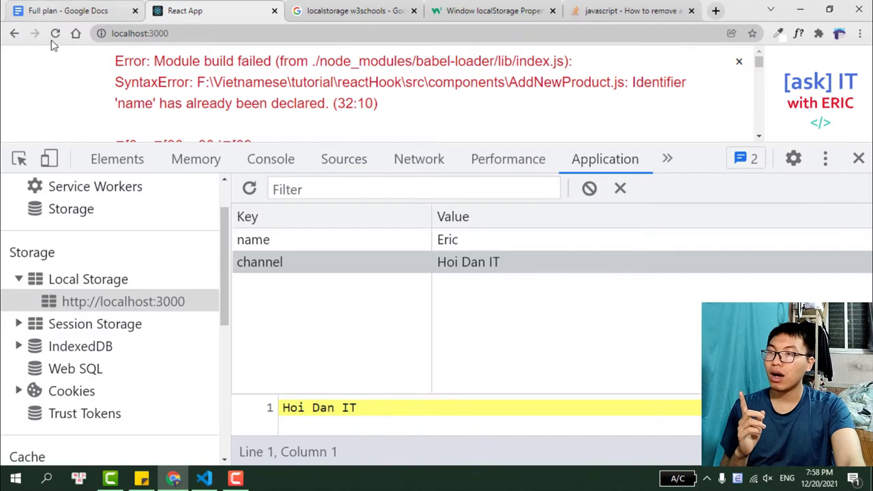
# Step: Reload the React App and confirm the console logs ">>> check name = Eric"
pyautogui.click(52, 37)
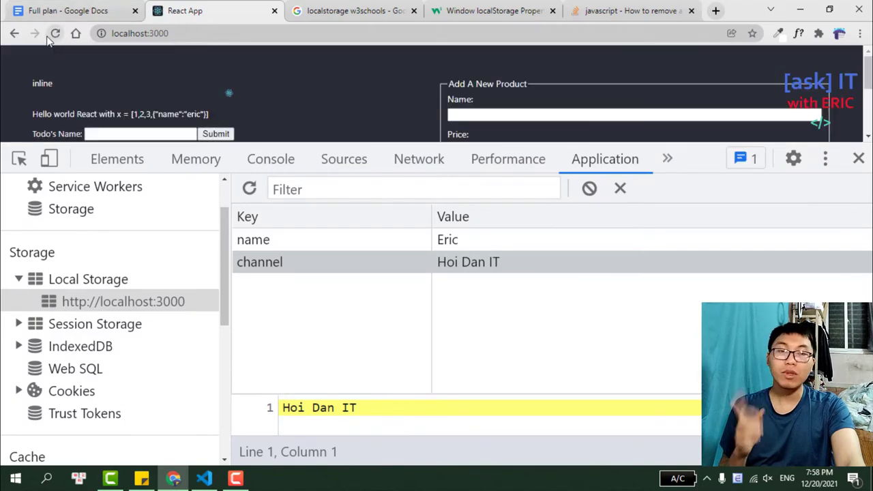
pyautogui.click(268, 159)
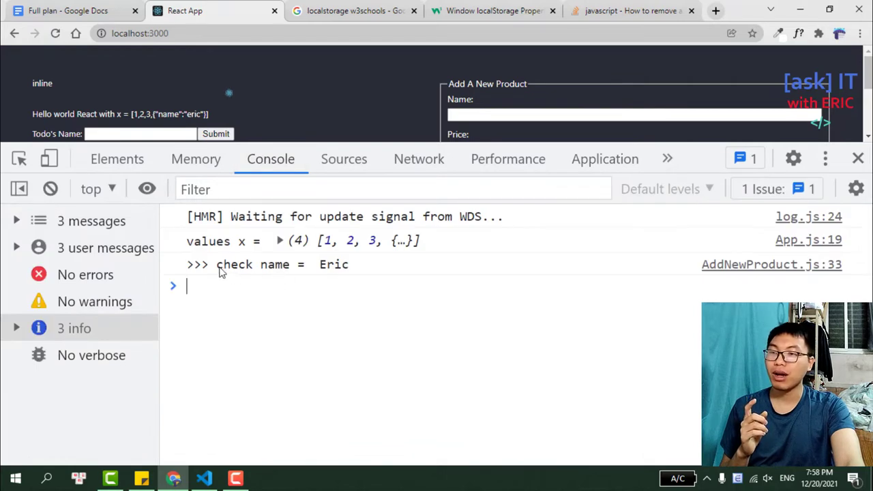
pyautogui.moveTo(216, 266); pyautogui.dragTo(350, 264)
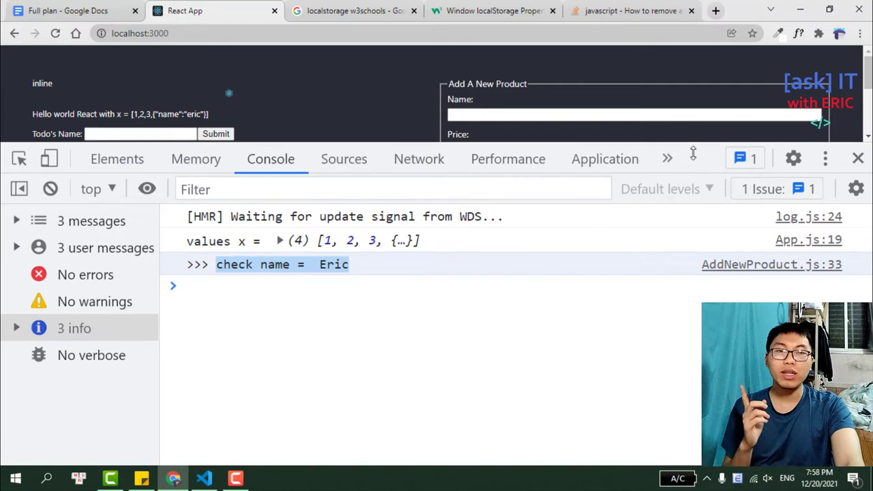
pyautogui.moveTo(712, 144); pyautogui.dragTo(712, 268)
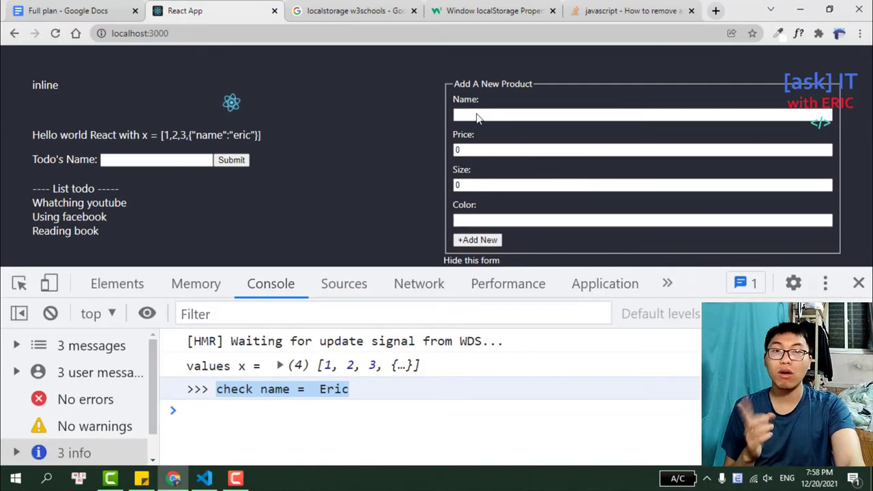
pyautogui.hotkey('alt', 'Tab')
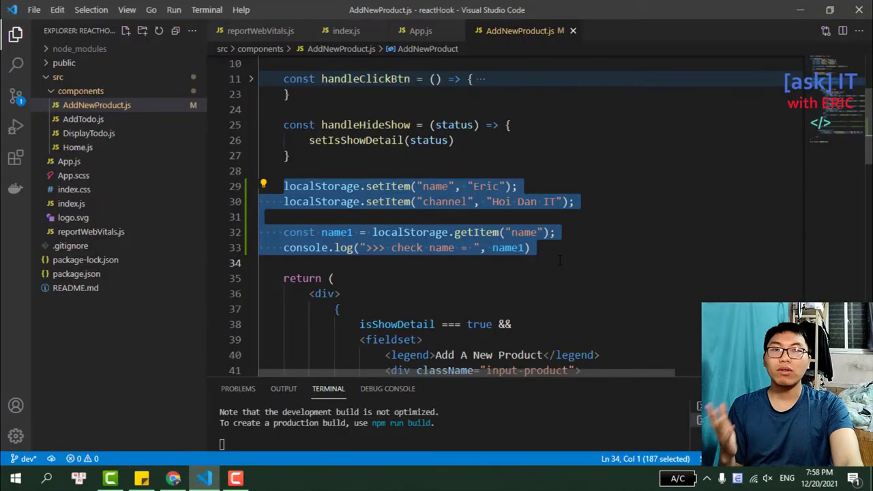
# Step: Delete the localStorage demo lines 29–33 and the leftover blank lines
pyautogui.click(560, 260)
pyautogui.moveTo(278, 189); pyautogui.dragTo(555, 244)
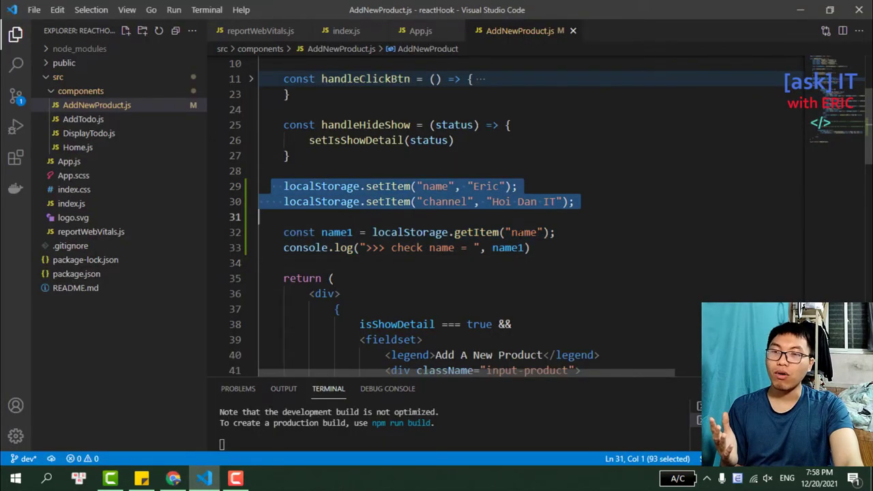
pyautogui.press('BackSpace')
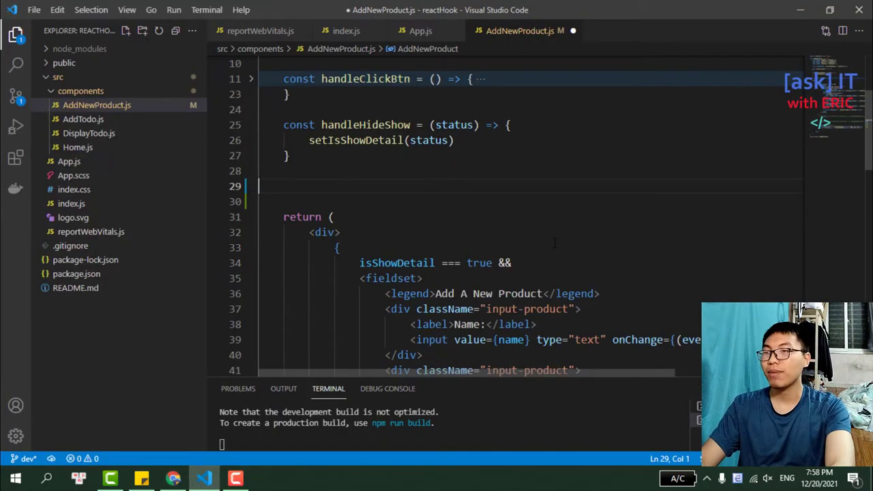
pyautogui.press('BackSpace')
pyautogui.press('BackSpace')
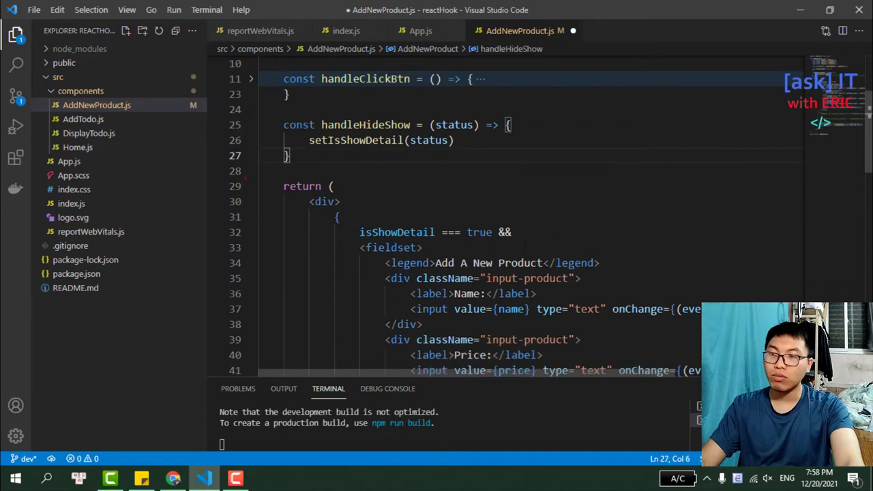
# Step: Unfold handleClickBtn and remove its commented-out object lines
pyautogui.click(251, 79)
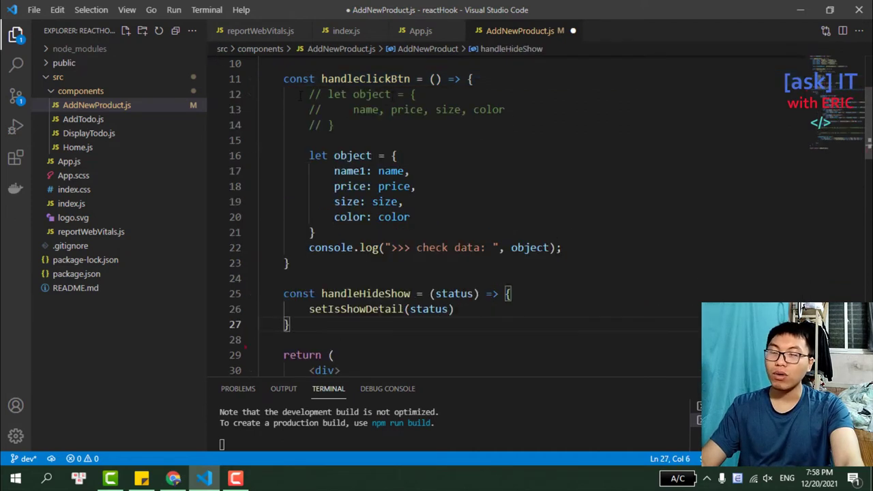
pyautogui.moveTo(300, 96); pyautogui.dragTo(416, 129)
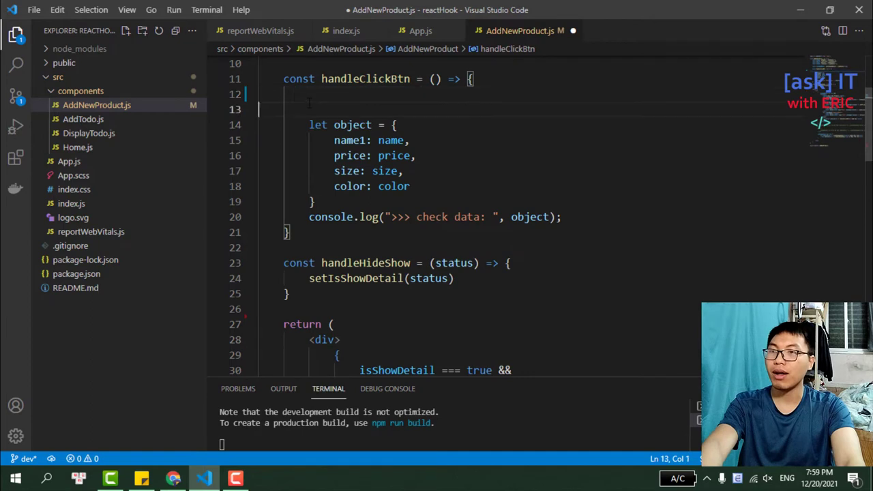
pyautogui.press('BackSpace')
pyautogui.press('BackSpace')
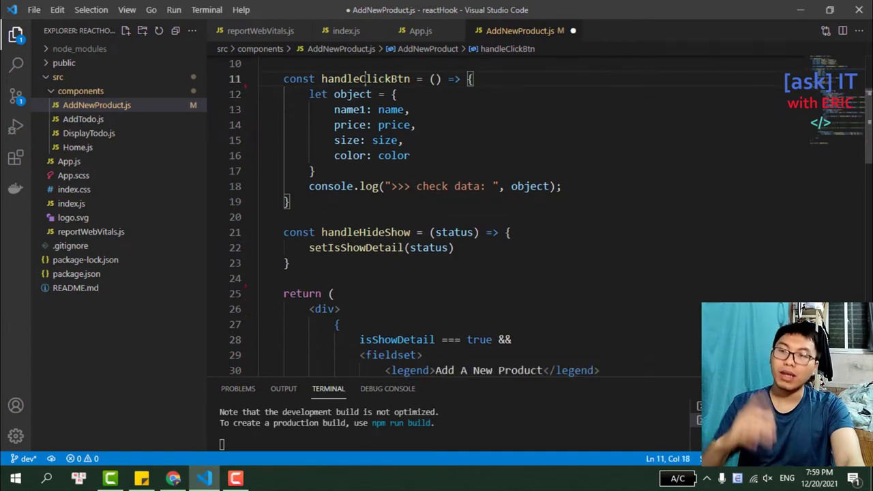
pyautogui.doubleClick(365, 78)
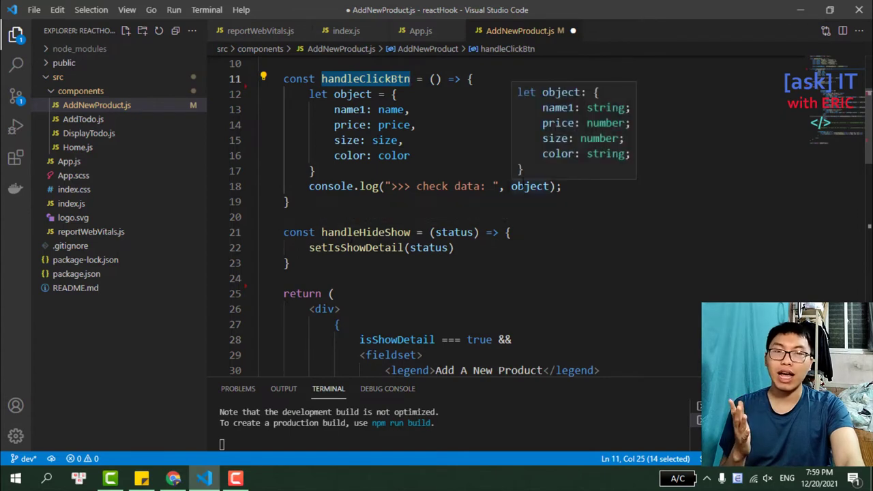
# Step: Add localStorage.setItem("producList", object); on line 20 after the log, then save AddNewProduct.js
pyautogui.click(595, 189)
pyautogui.press('Return')
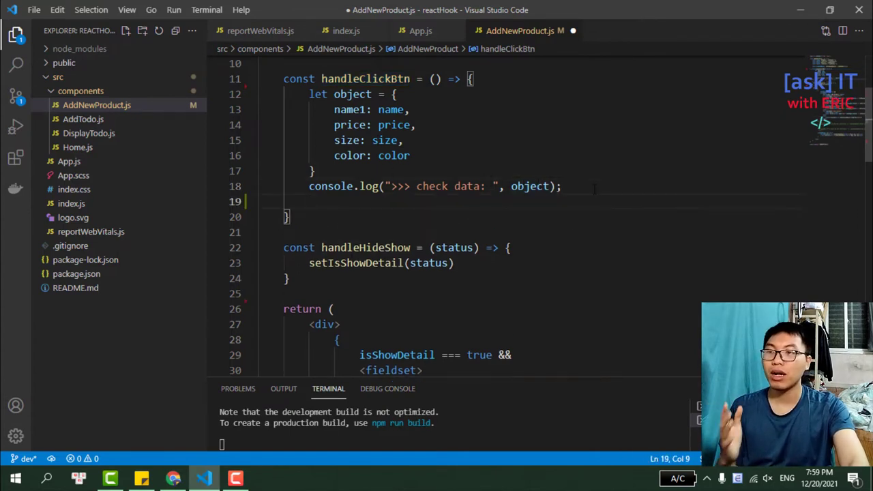
pyautogui.press('Return')
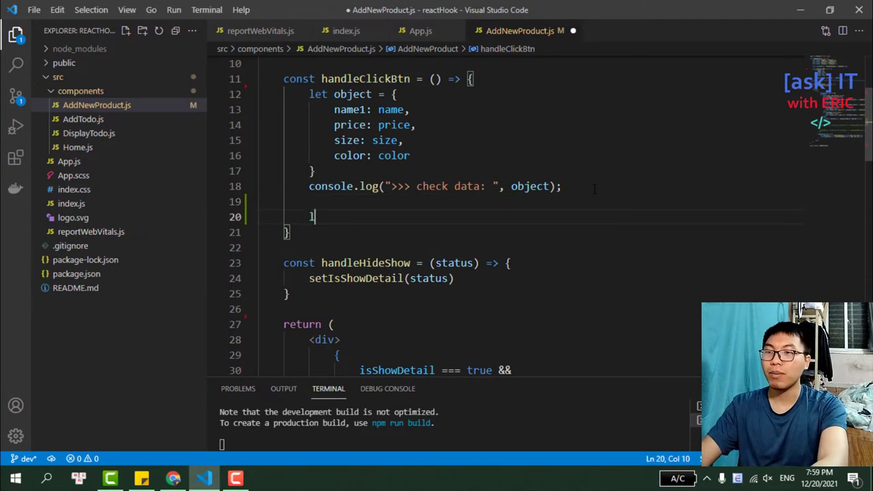
pyautogui.write('loc')
pyautogui.press('Tab')
pyautogui.write('.')
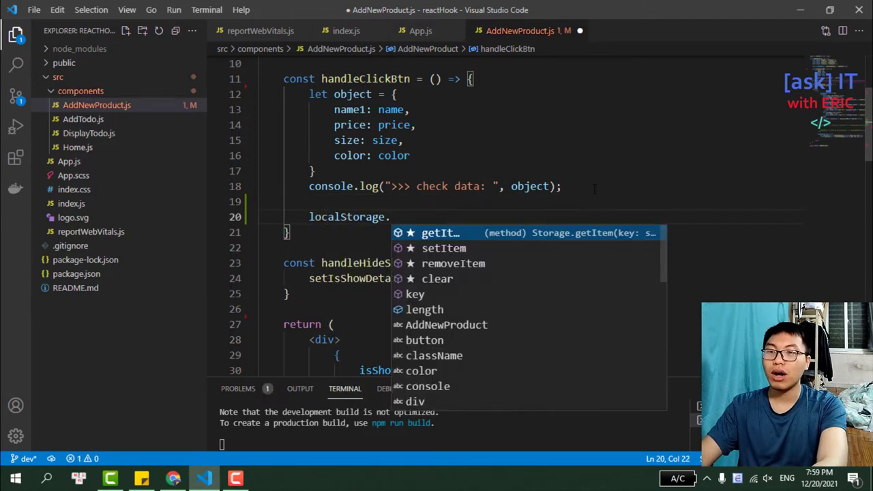
pyautogui.press('Down')
pyautogui.press('Tab')
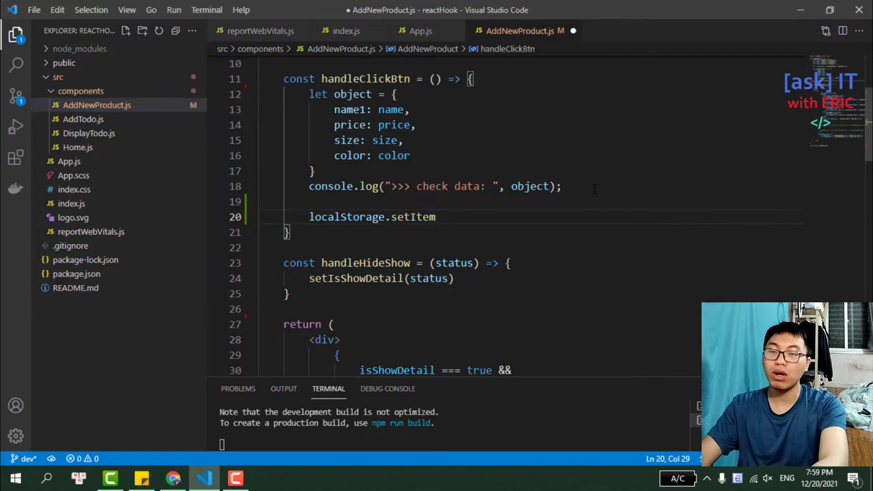
pyautogui.write('("')
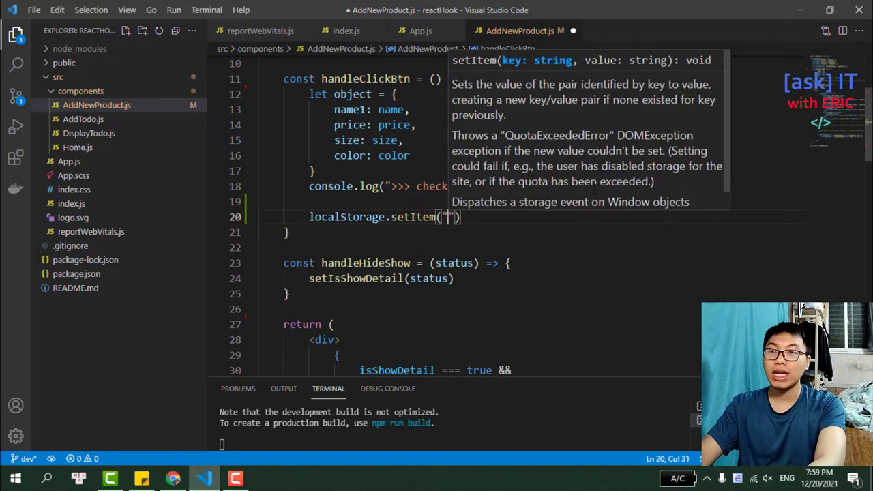
pyautogui.write('produc')
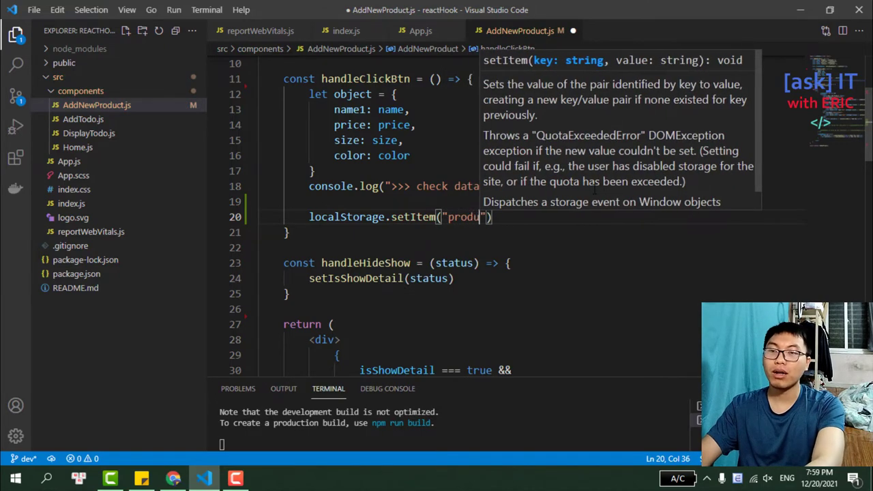
pyautogui.write('List')
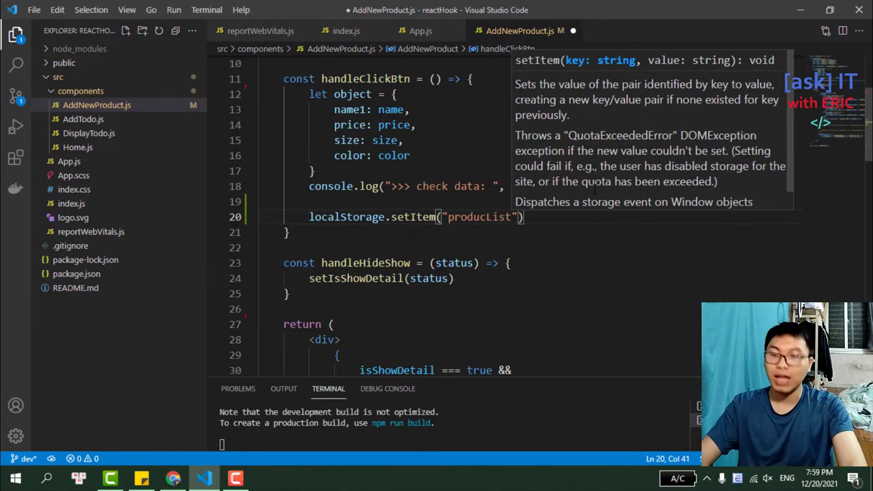
pyautogui.write('", ob')
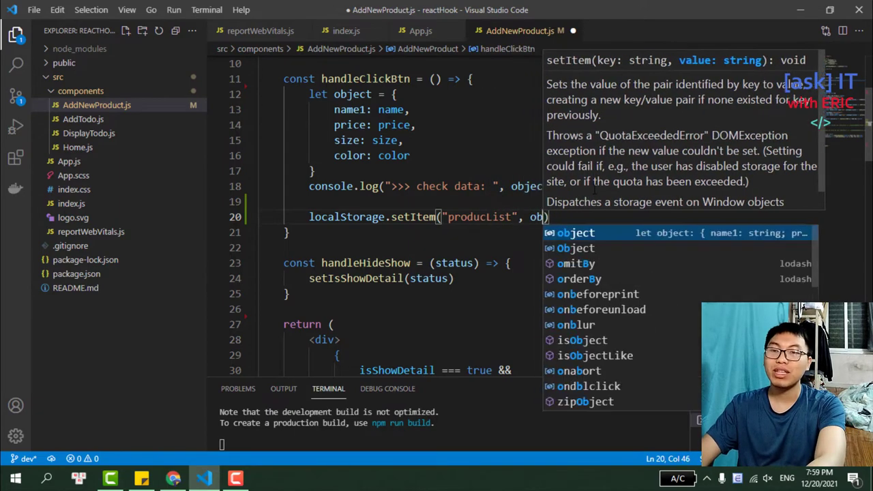
pyautogui.write('ject)')
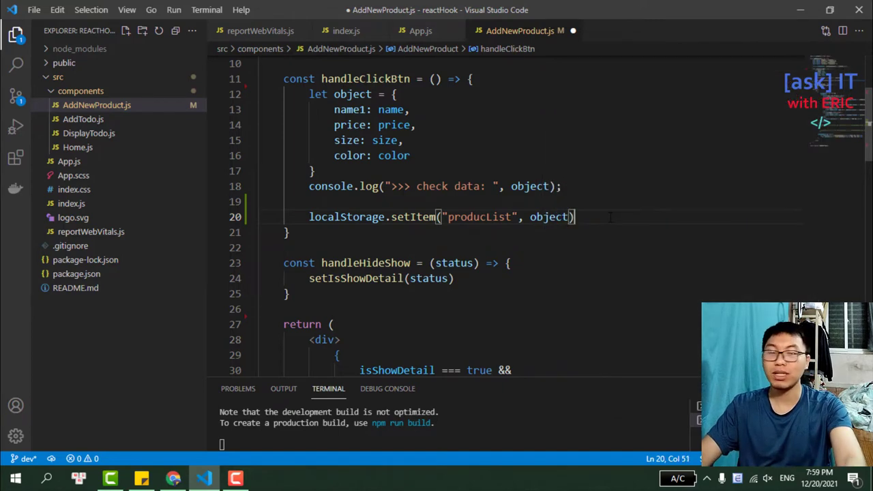
pyautogui.write(';')
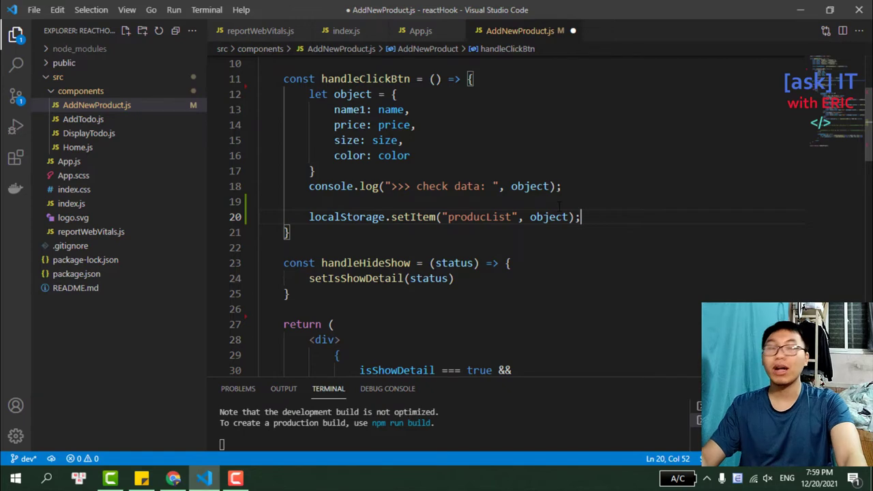
pyautogui.hotkey('ctrl', 's')
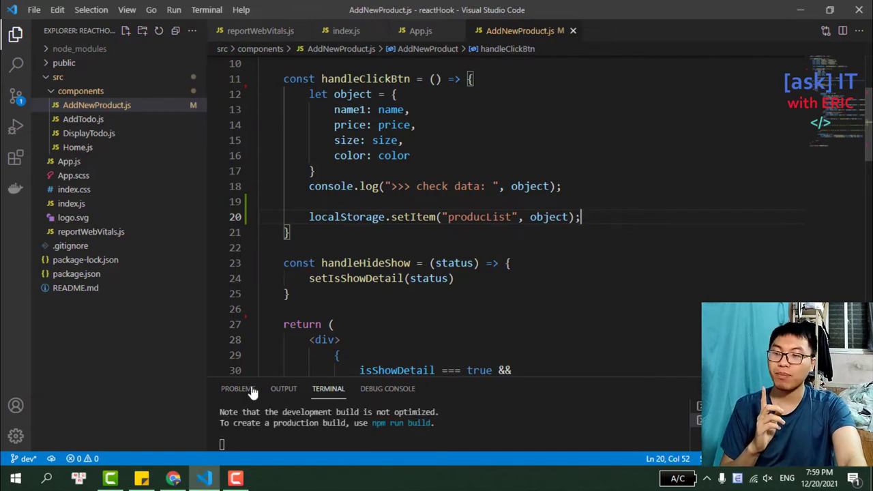
# Step: In Chrome, show localhost:3000's Local Storage entries (name, channel) in an enlarged DevTools panel
pyautogui.click(174, 478)
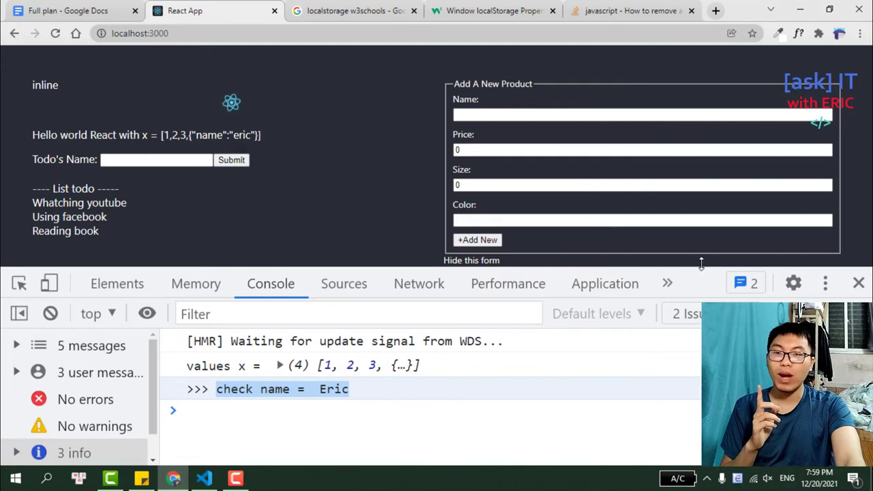
pyautogui.moveTo(701, 264); pyautogui.dragTo(702, 145)
pyautogui.click(605, 158)
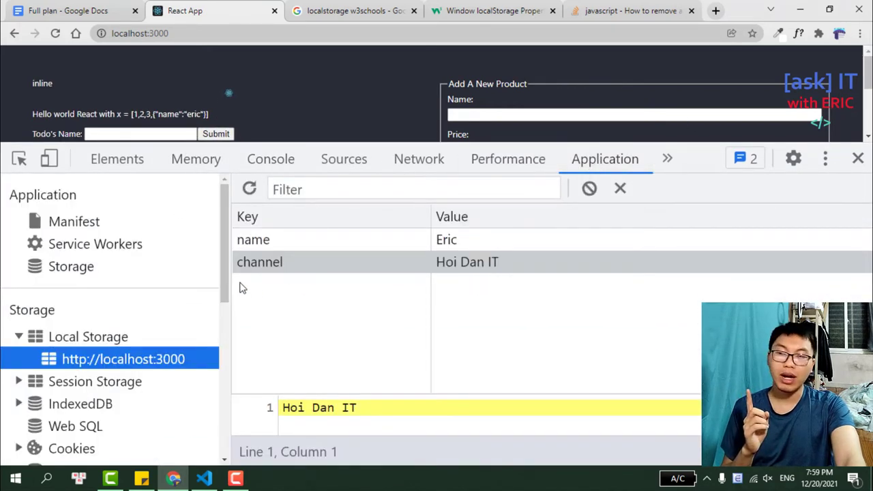
# Step: Review handleClickBtn's producList setItem code, then return to Chrome with DevTools shrunk to show the form
pyautogui.click(205, 477)
pyautogui.doubleClick(480, 217)
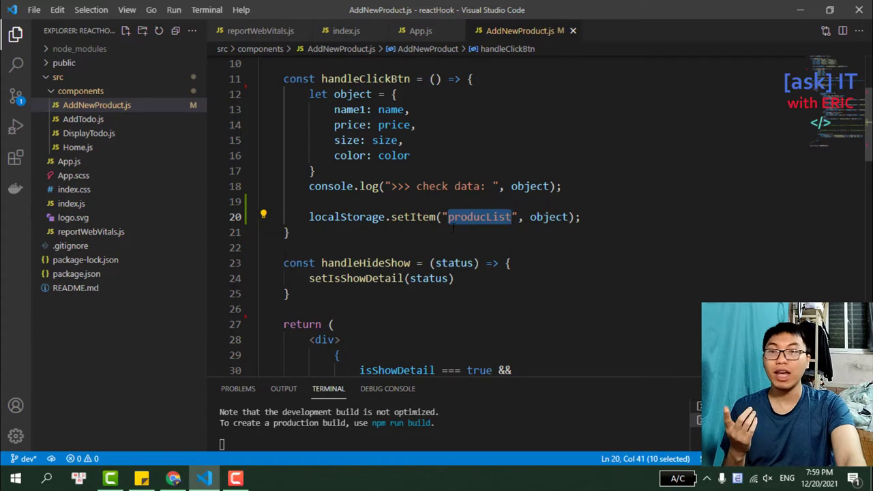
pyautogui.moveTo(283, 78); pyautogui.dragTo(259, 247)
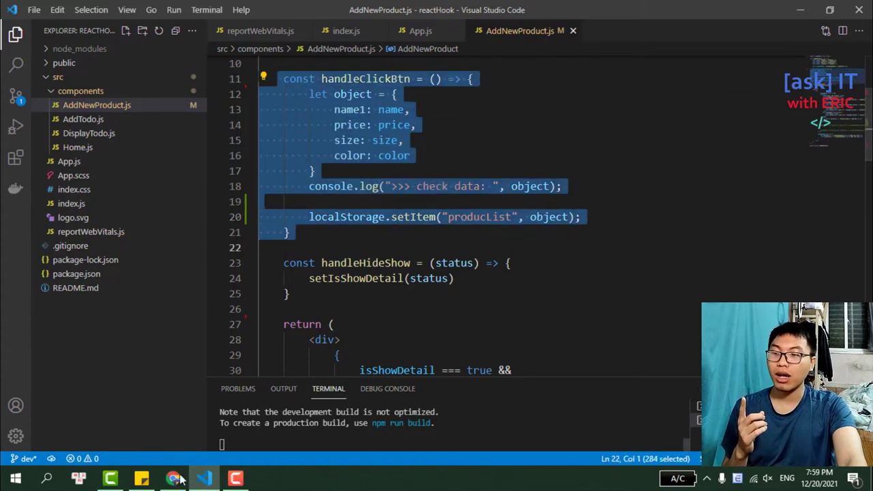
pyautogui.hotkey('alt', 'Tab')
pyautogui.moveTo(707, 144); pyautogui.dragTo(682, 264)
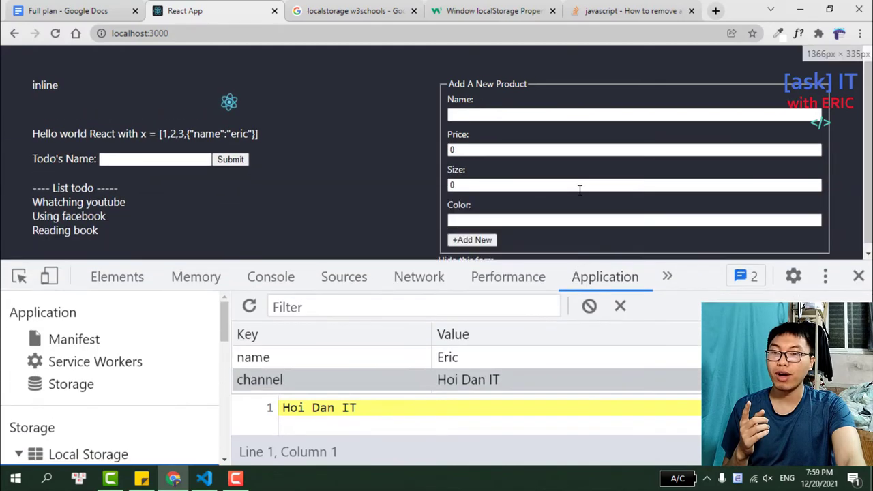
# Step: Submit a product named shirt, price 30, size 20, colour red, then enlarge DevTools
pyautogui.click(489, 117)
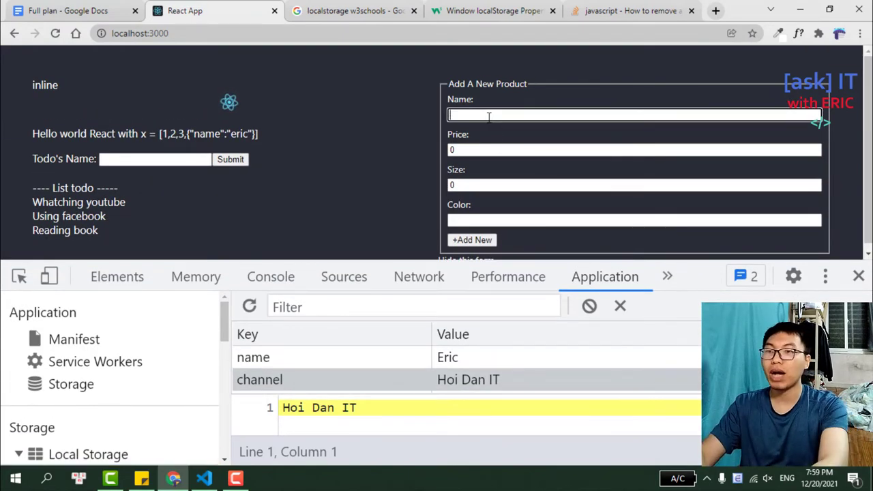
pyautogui.write('shirt')
pyautogui.press('Tab')
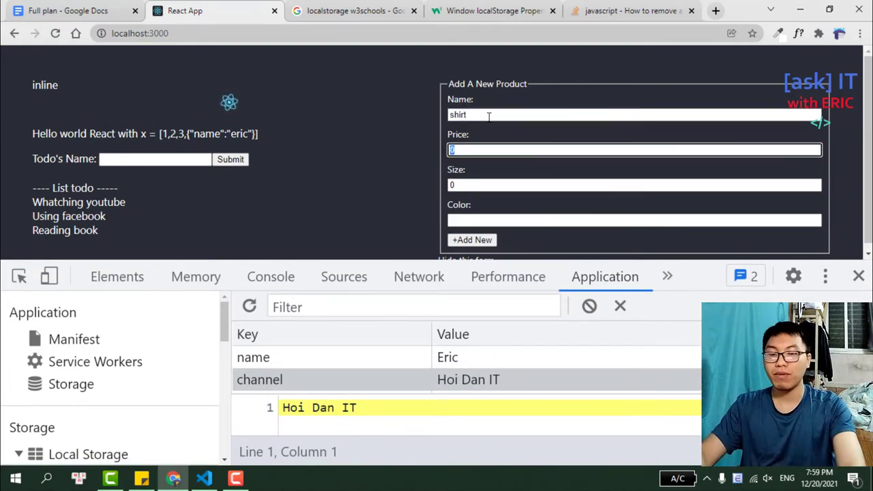
pyautogui.write('30')
pyautogui.doubleClick(457, 184)
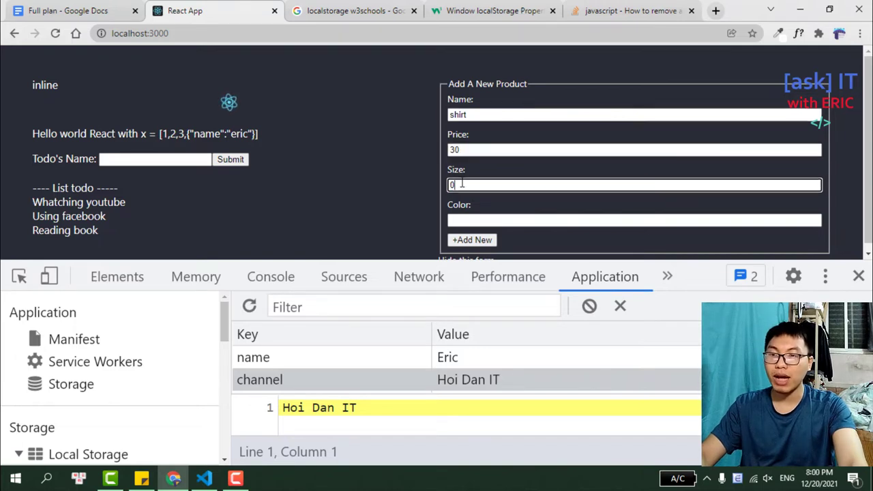
pyautogui.write('20')
pyautogui.scroll(-1, 494, 182)
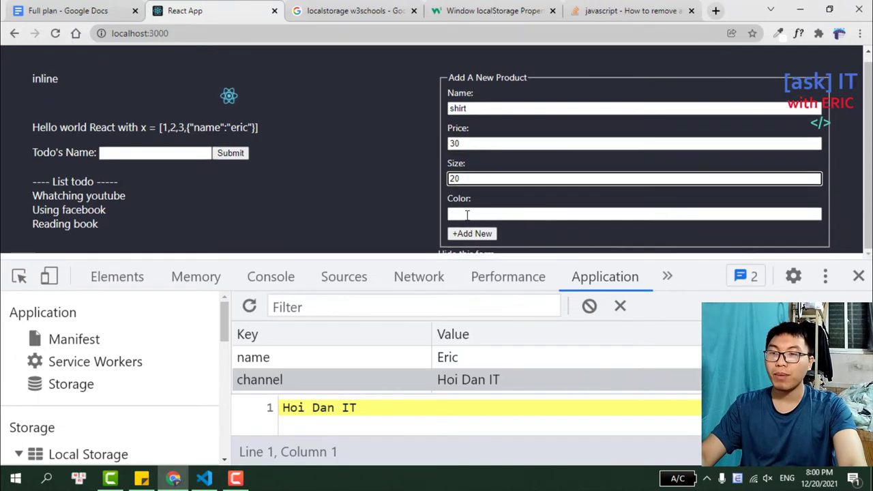
pyautogui.click(469, 213)
pyautogui.write('red')
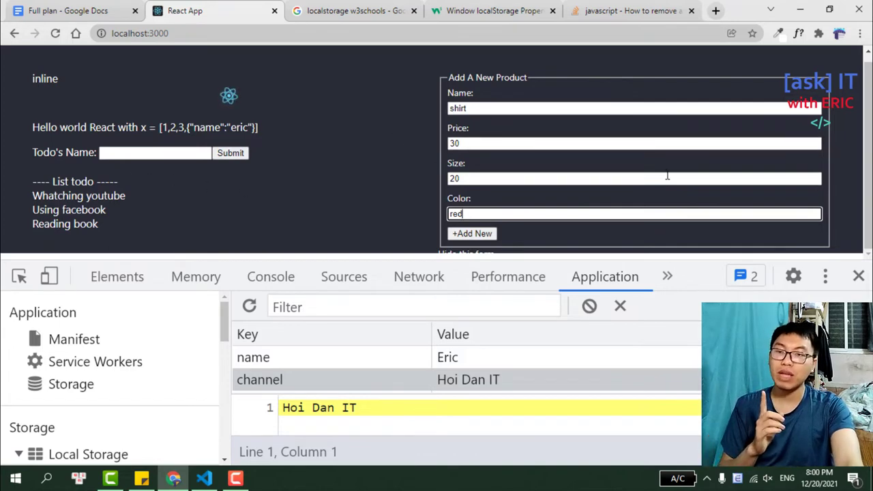
pyautogui.click(482, 235)
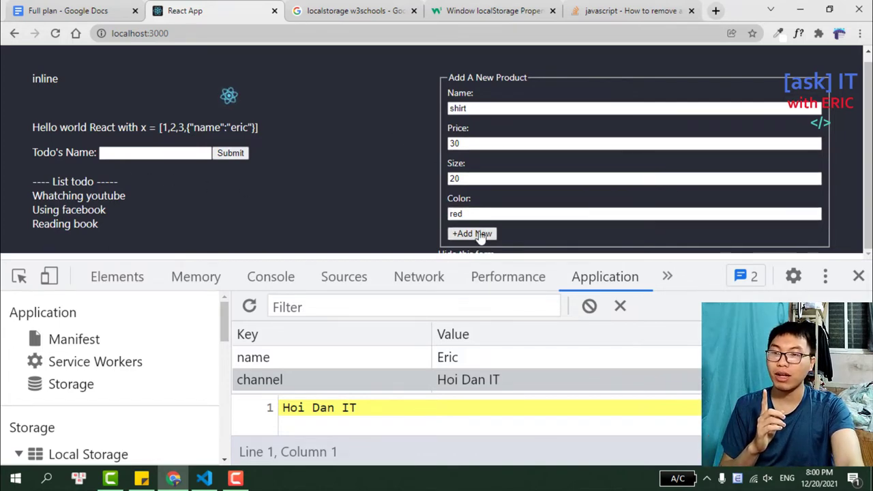
pyautogui.moveTo(720, 265); pyautogui.dragTo(720, 107)
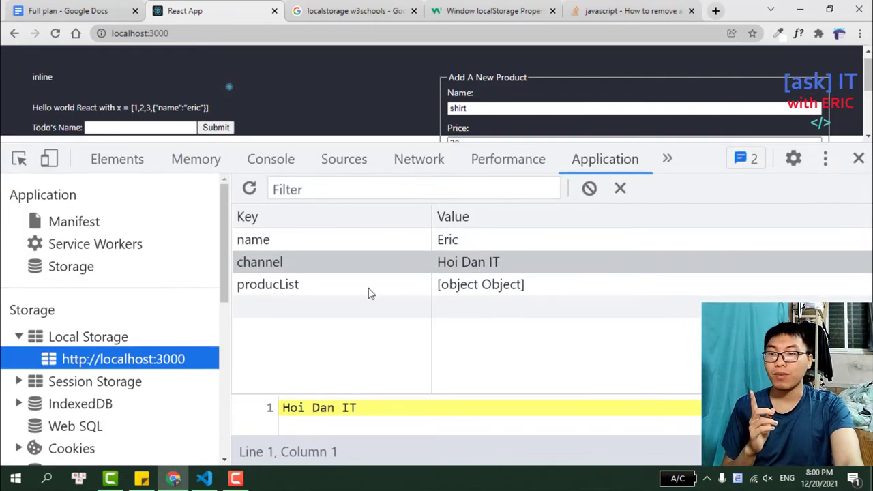
# Step: Preview the producList value, which reads [object Object], then return to VS Code
pyautogui.click(491, 288)
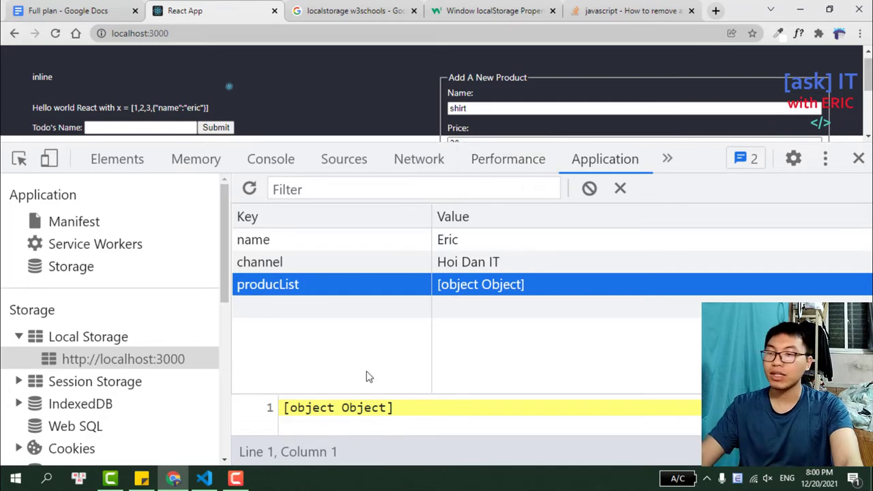
pyautogui.click(204, 478)
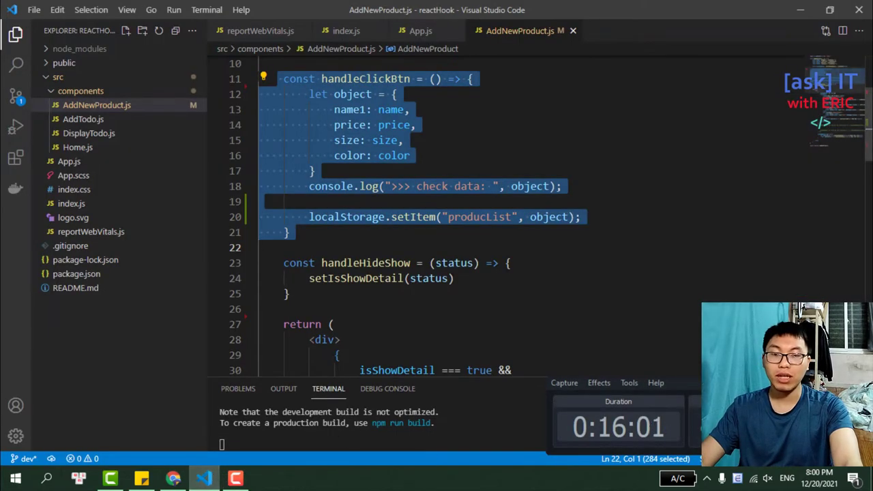
pyautogui.scroll(-15, 647, 237)
pyautogui.scroll(5, 649, 242)
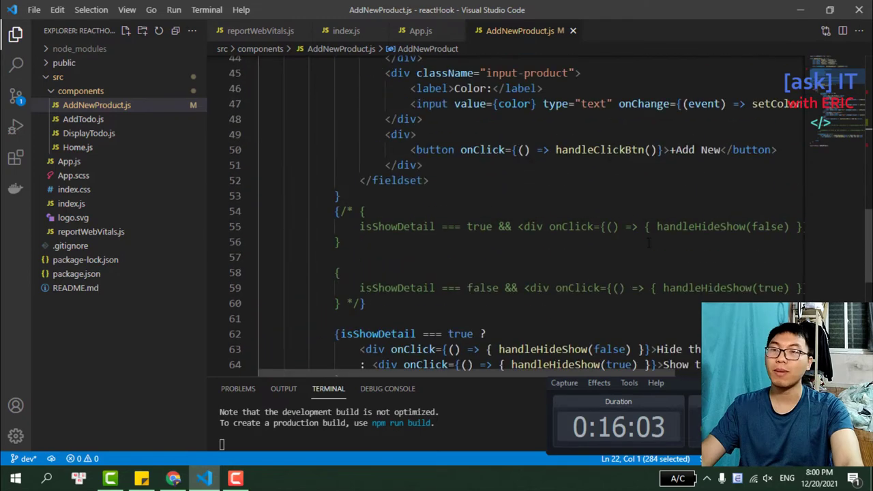
pyautogui.scroll(7, 649, 242)
pyautogui.scroll(2, 649, 242)
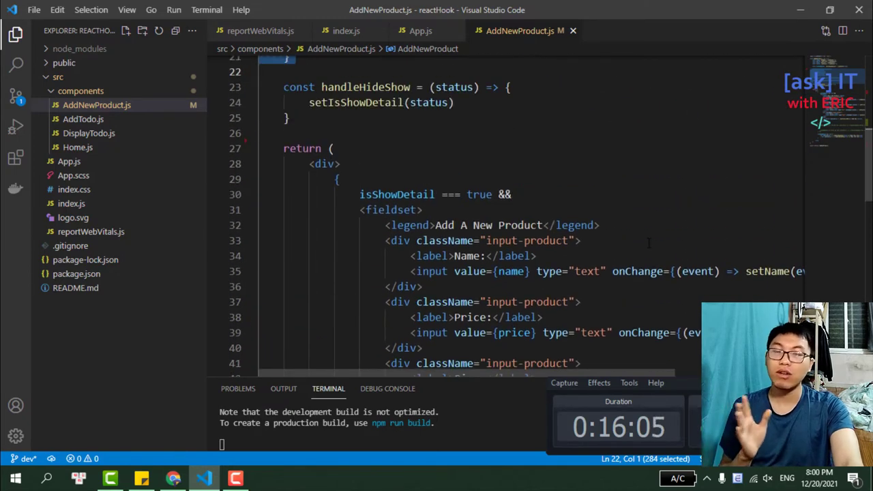
pyautogui.scroll(2, 649, 242)
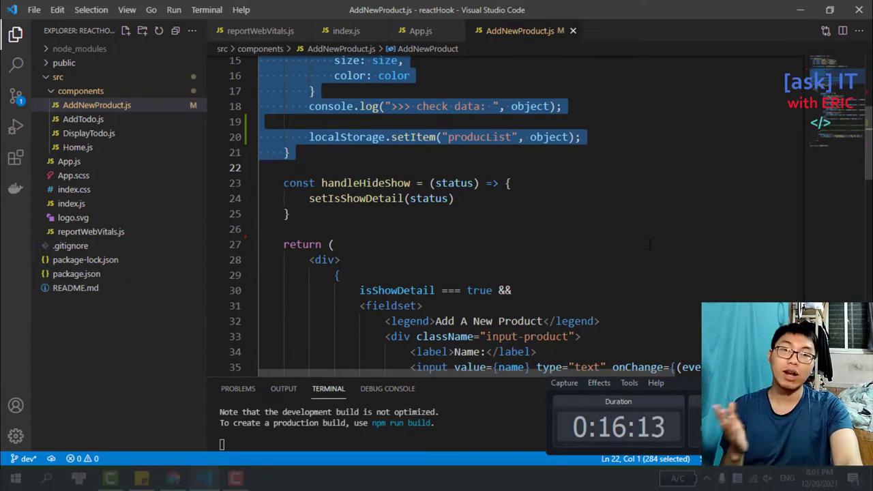
pyautogui.click(538, 138)
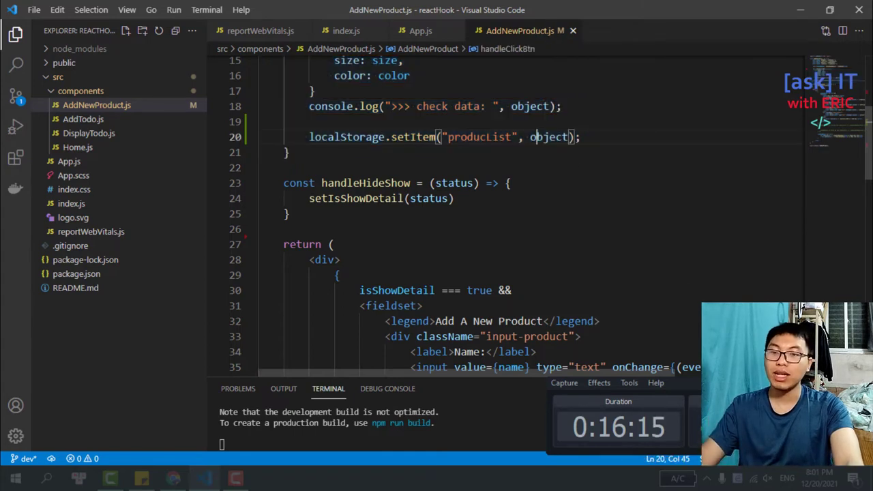
pyautogui.click(517, 137)
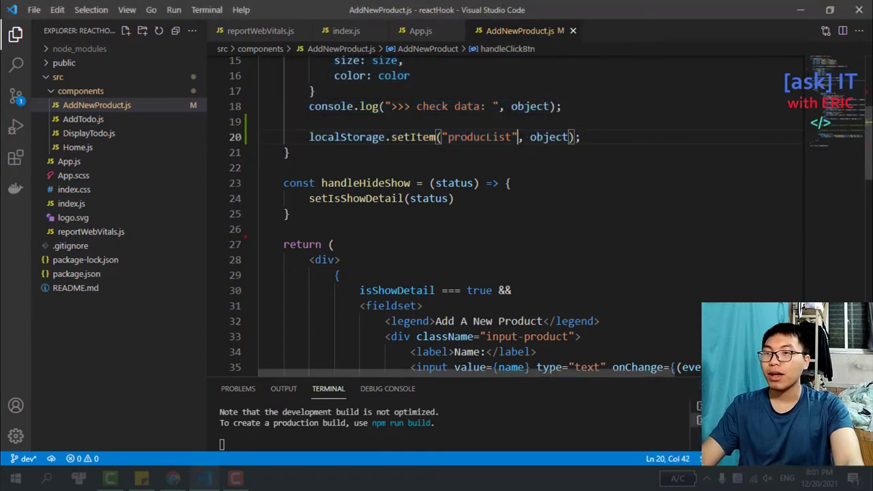
pyautogui.scroll(2, 519, 204)
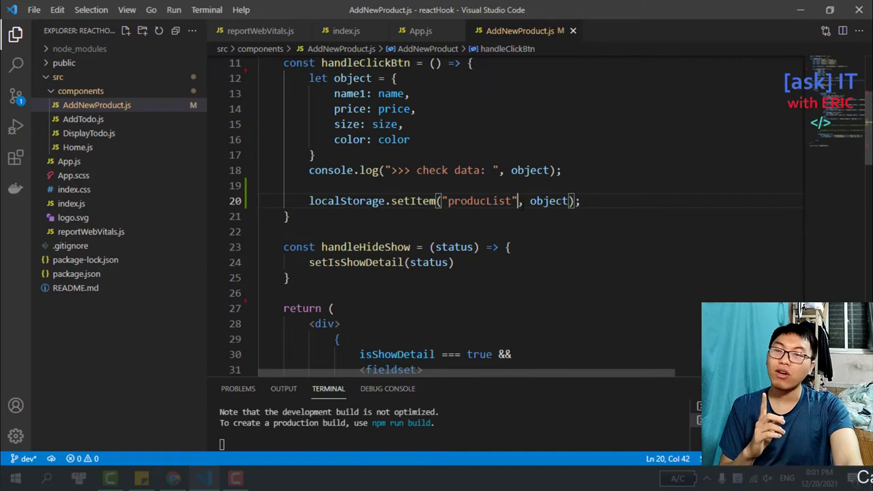
# Step: Add JSON.stringify(object) as an extra argument to the check data console.log and save
pyautogui.click(550, 170)
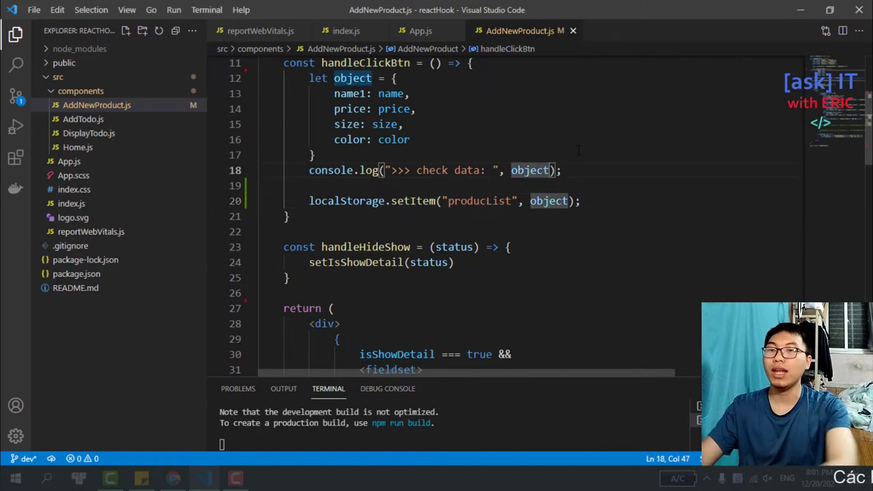
pyautogui.write(', JS')
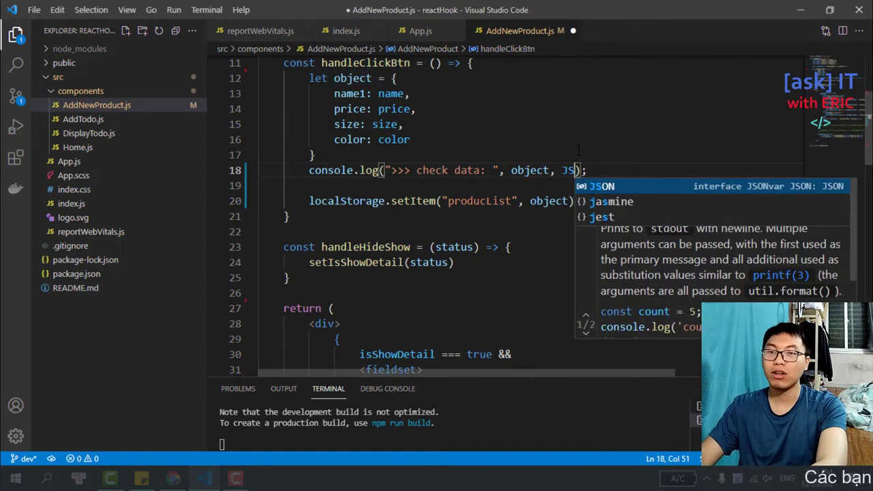
pyautogui.write('ON.')
pyautogui.press('Return')
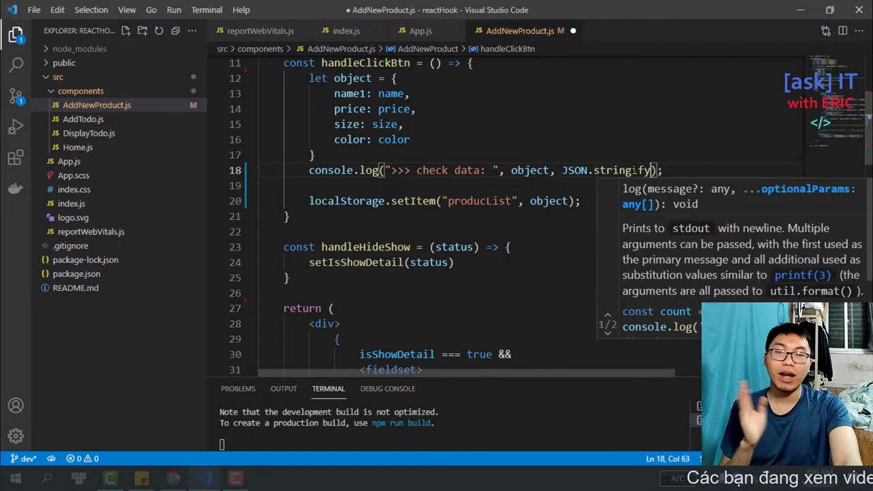
pyautogui.moveTo(624, 170)
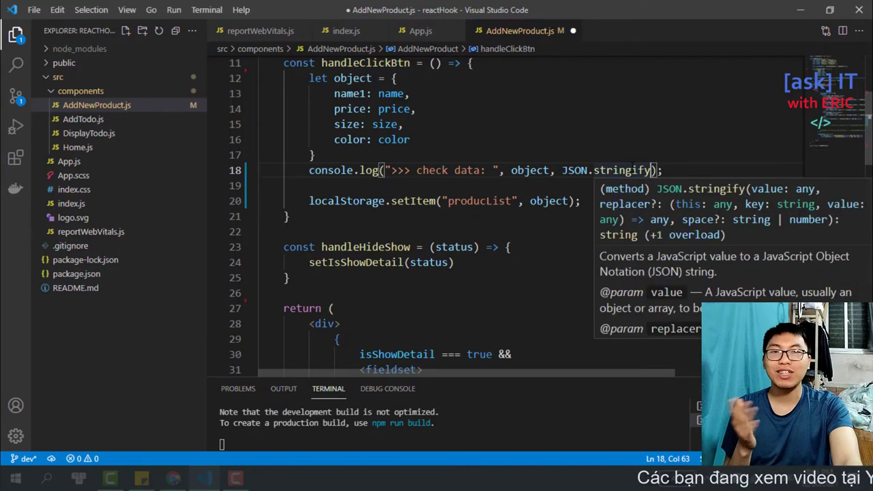
pyautogui.doubleClick(633, 170)
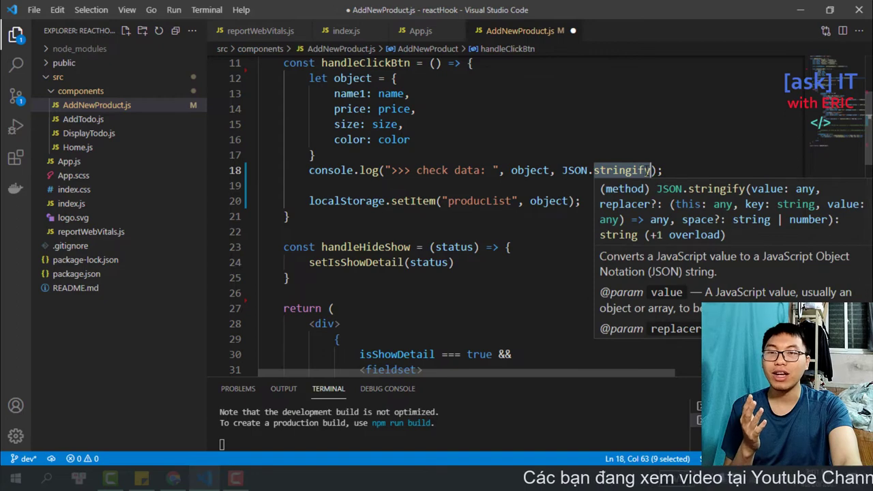
pyautogui.press('Right')
pyautogui.write('(')
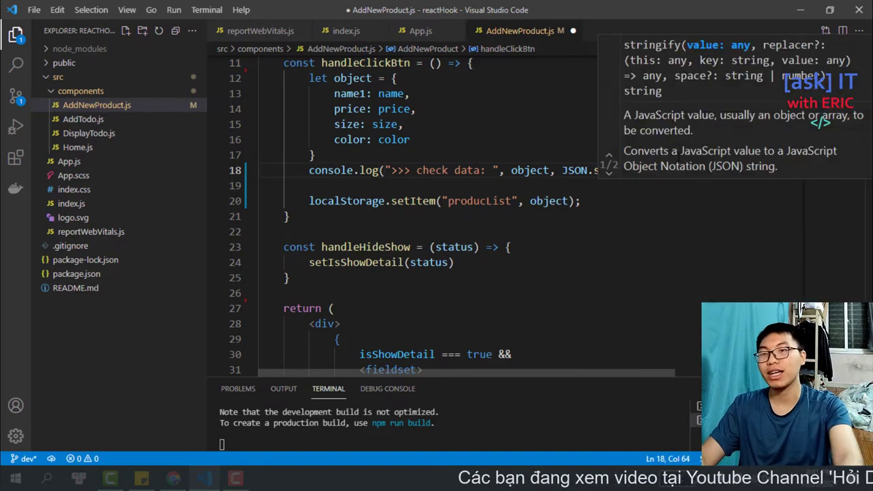
pyautogui.doubleClick(530, 170)
pyautogui.hotkey('ctrl', 'c')
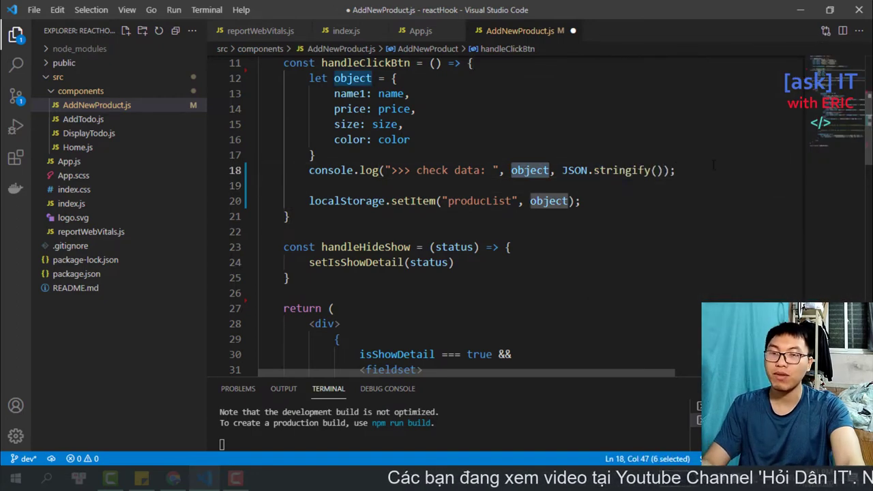
pyautogui.click(654, 170)
pyautogui.hotkey('ctrl', 'v')
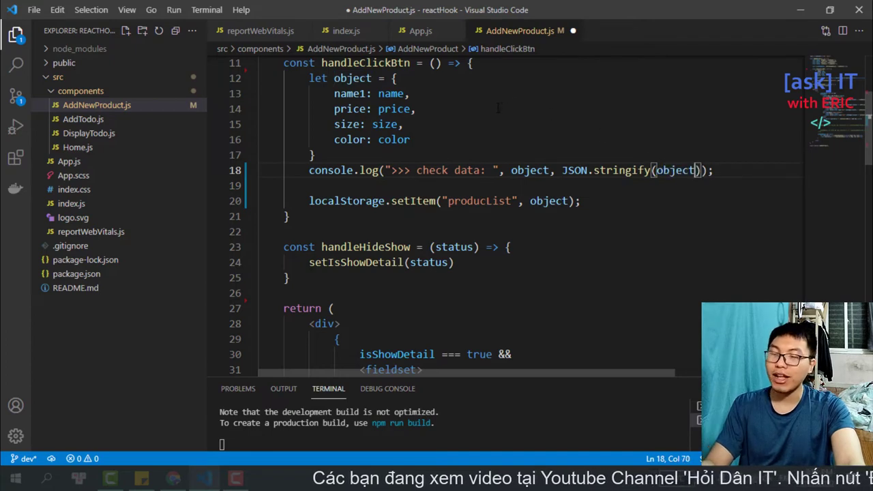
pyautogui.click(618, 183)
pyautogui.hotkey('ctrl', 's')
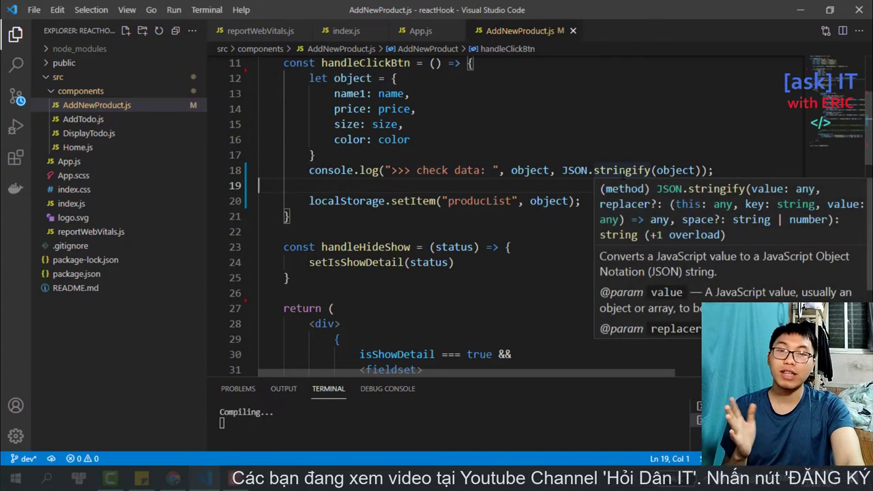
# Step: Add 'json' to the check data log label, save, and switch to Chrome
pyautogui.click(491, 169)
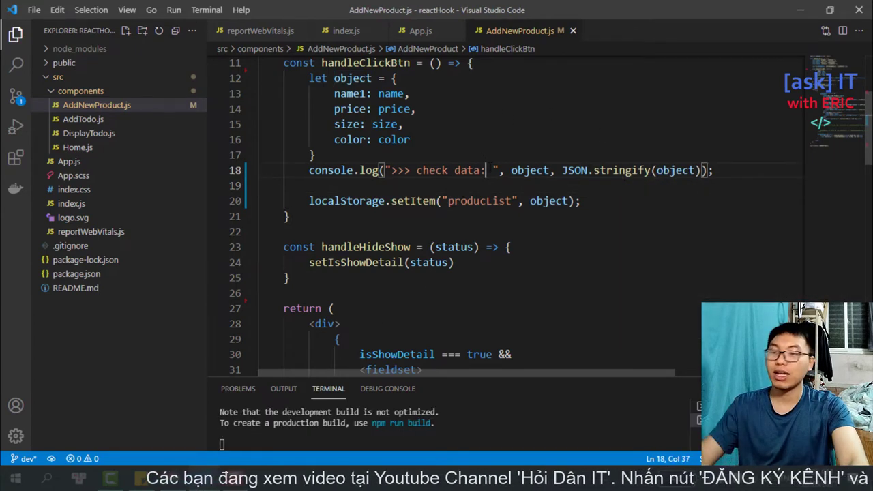
pyautogui.write('json')
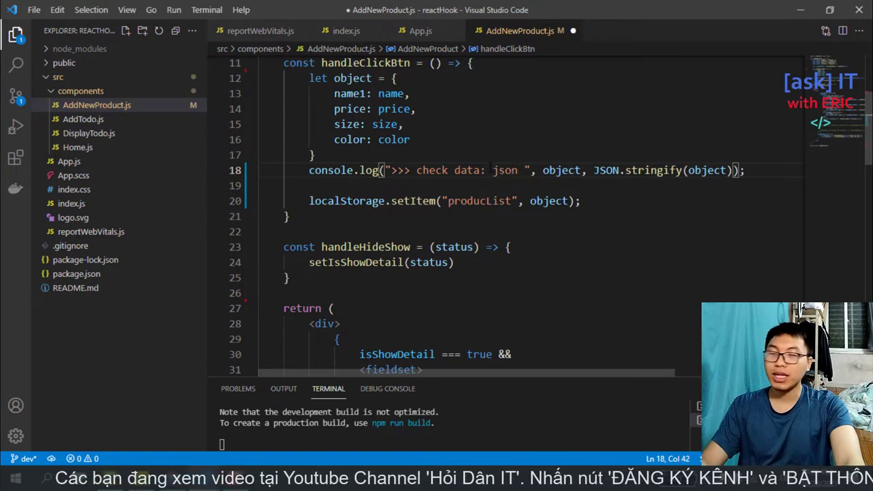
pyautogui.hotkey('ctrl', 's')
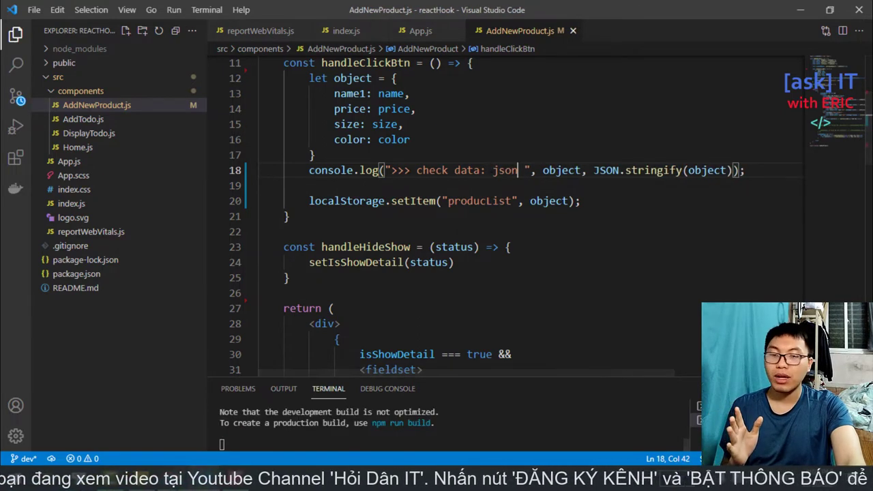
pyautogui.hotkey('alt', 'Tab')
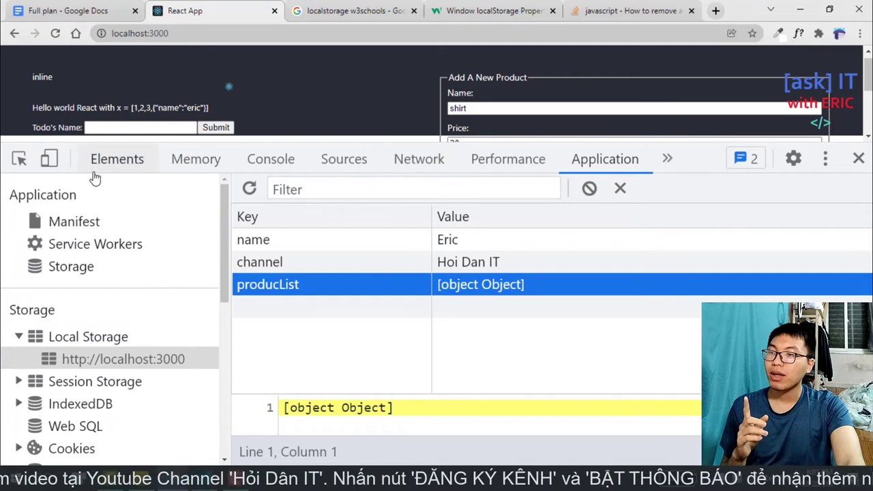
# Step: Open the Console, reload the React app, and enlarge the page area above DevTools
pyautogui.click(263, 160)
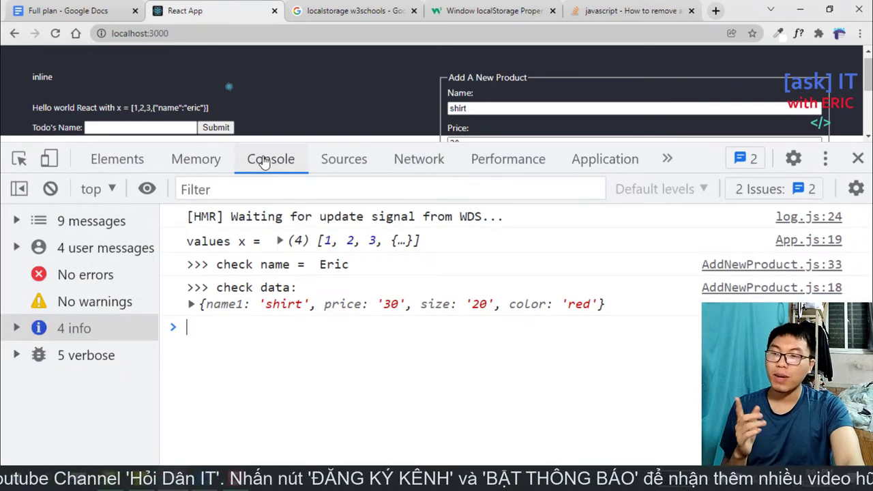
pyautogui.click(56, 34)
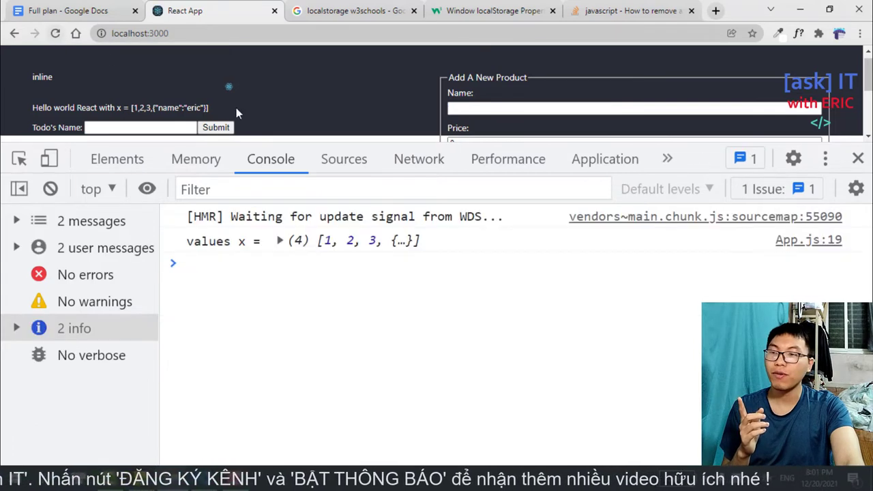
pyautogui.moveTo(614, 144); pyautogui.dragTo(504, 217)
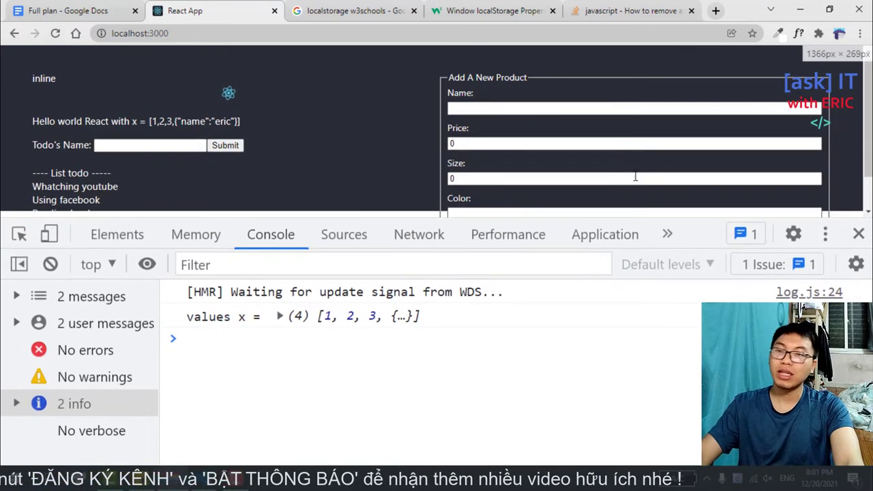
# Step: Submit a product named shirt, price 30, size 20, colour green
pyautogui.click(497, 109)
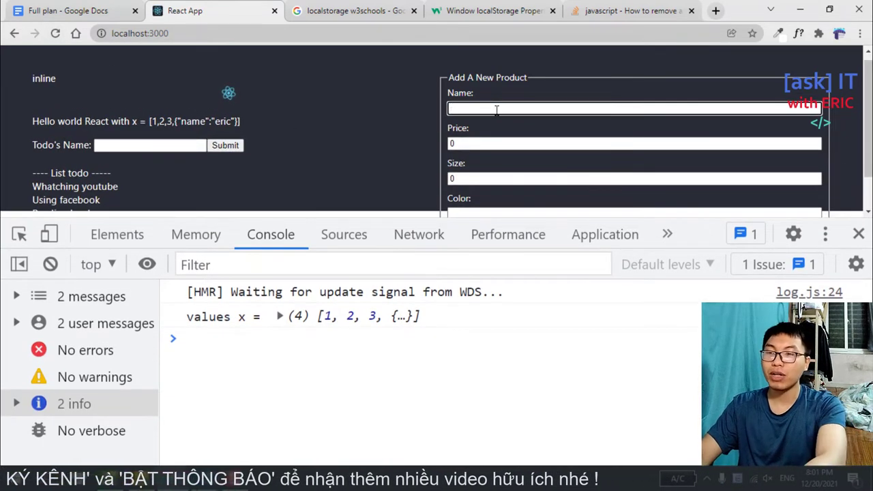
pyautogui.write('shirt')
pyautogui.press('Tab')
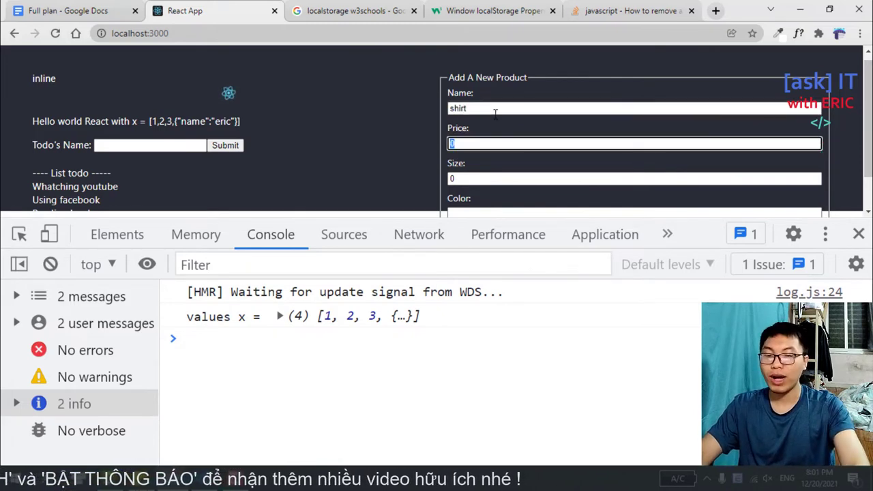
pyautogui.write('30')
pyautogui.press('Tab')
pyautogui.write('20')
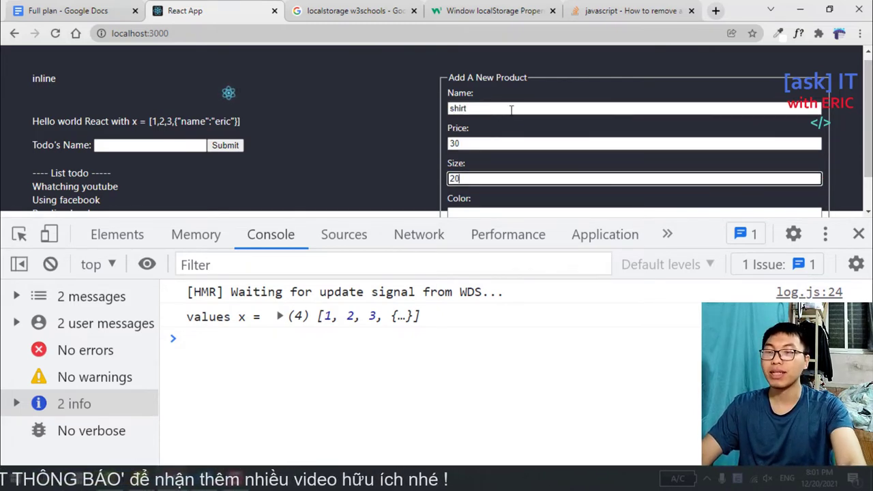
pyautogui.scroll(-1, 495, 113)
pyautogui.click(482, 175)
pyautogui.write('gr')
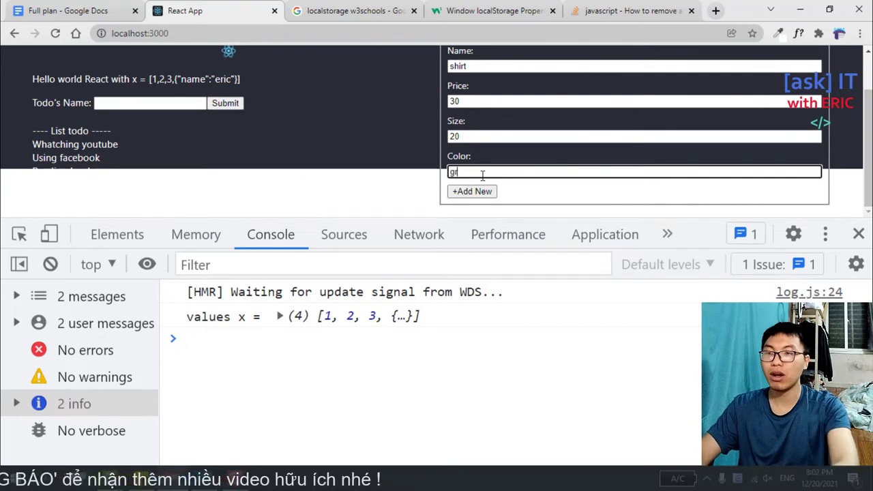
pyautogui.write('een')
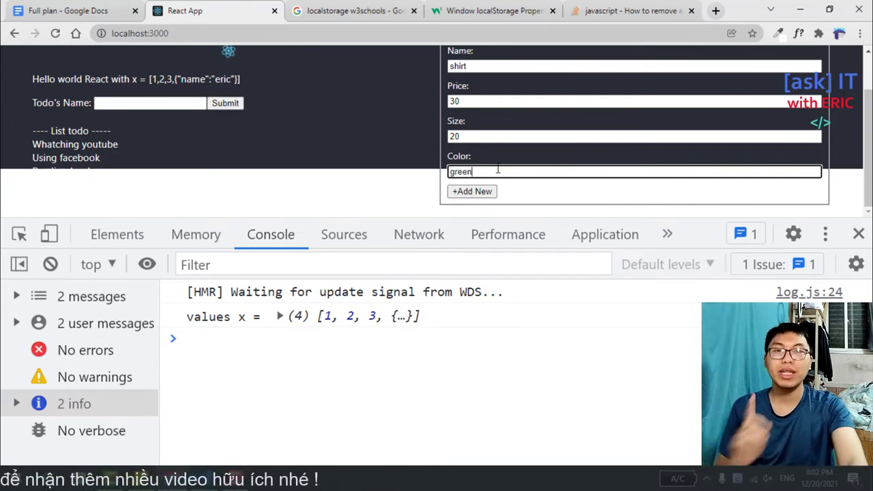
pyautogui.click(483, 198)
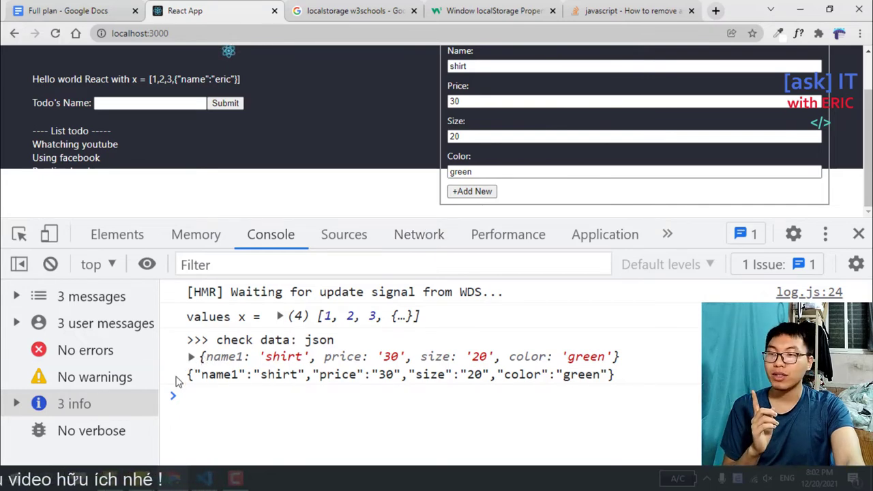
# Step: Expand the logged product object, compare it with the selected JSON string line, then return to VS Code
pyautogui.click(192, 357)
pyautogui.scroll(-2, 293, 348)
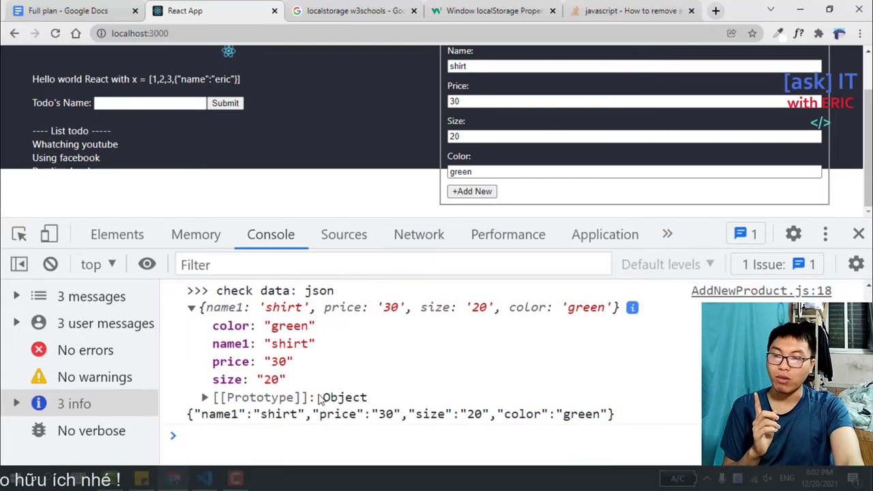
pyautogui.doubleClick(367, 398)
pyautogui.click(191, 308)
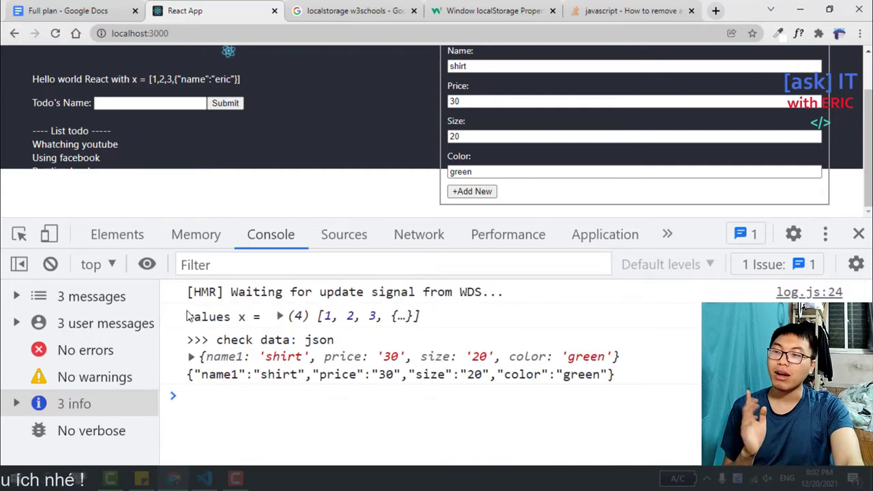
pyautogui.click(191, 357)
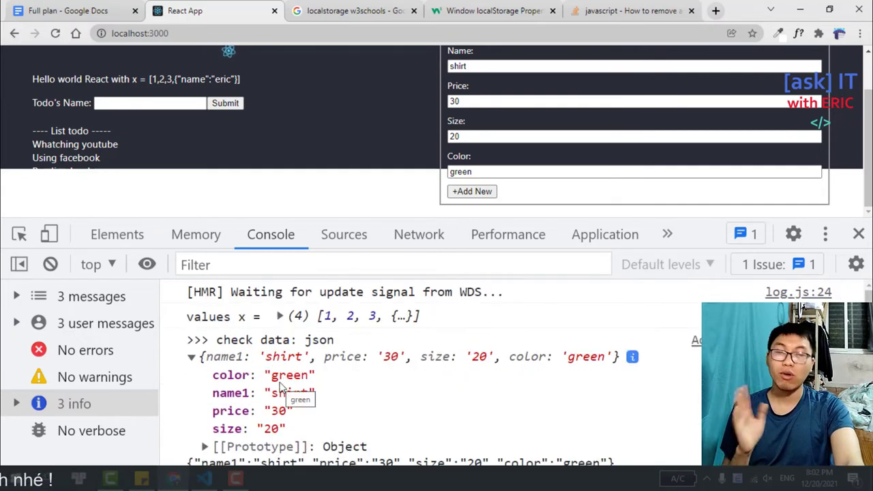
pyautogui.scroll(-1, 305, 396)
pyautogui.moveTo(188, 416); pyautogui.dragTo(618, 423)
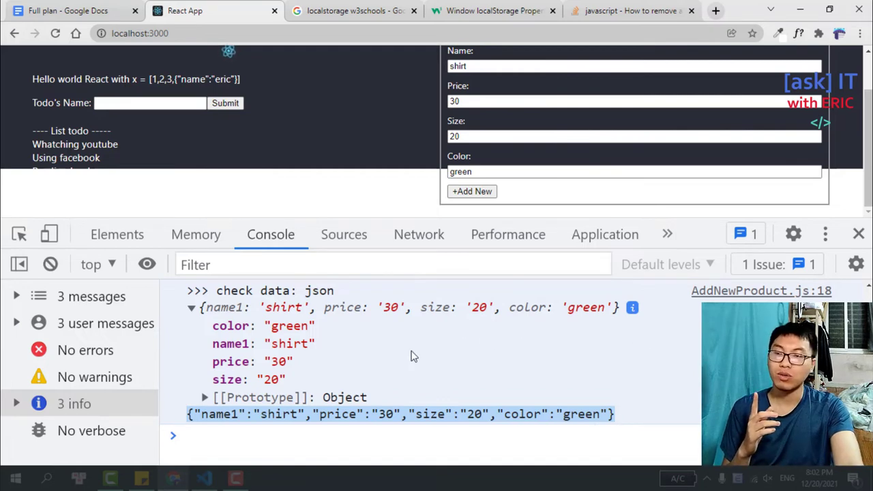
pyautogui.click(191, 307)
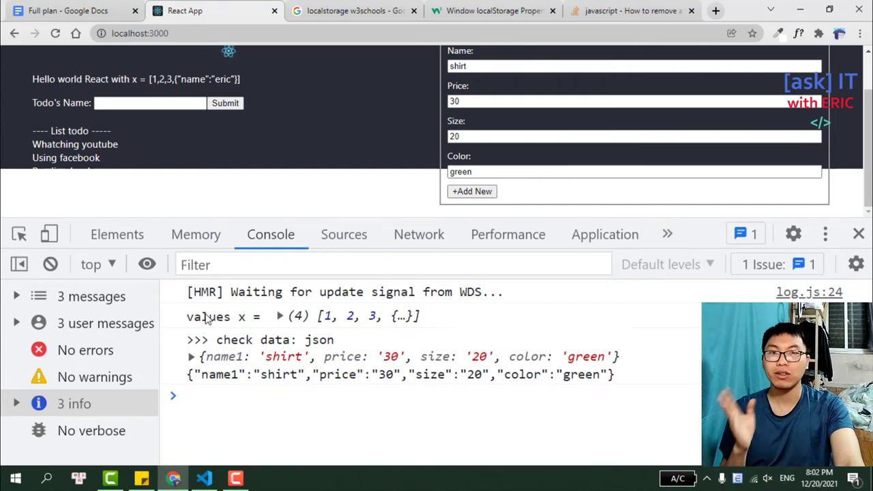
pyautogui.hotkey('alt', 'Tab')
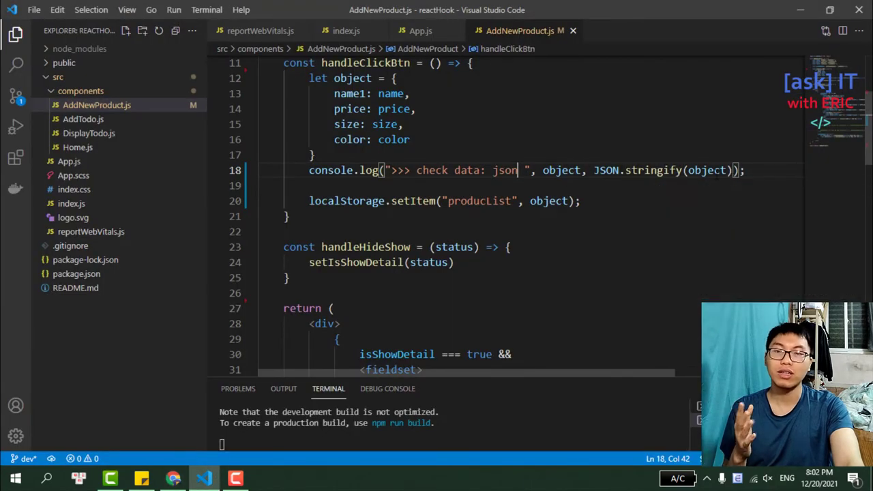
# Step: Wrap object in the setItem call as JSON.stringify(object)
pyautogui.moveTo(705, 172)
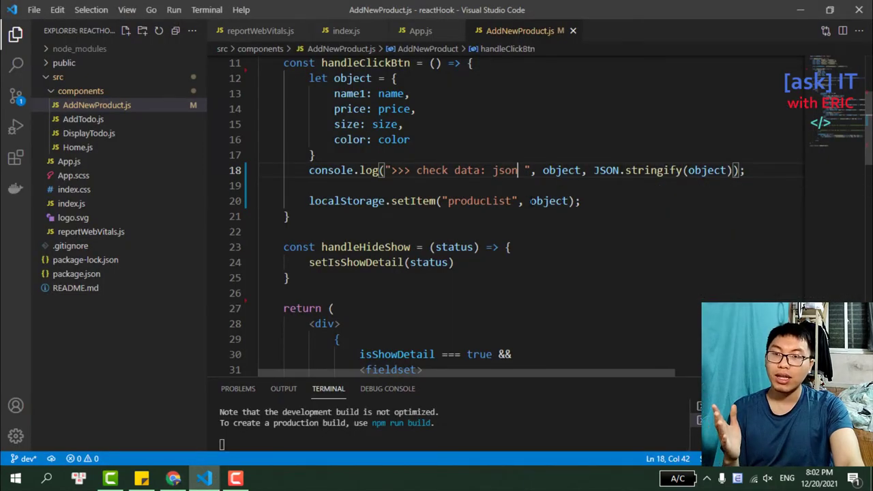
pyautogui.doubleClick(533, 200)
pyautogui.click(531, 201)
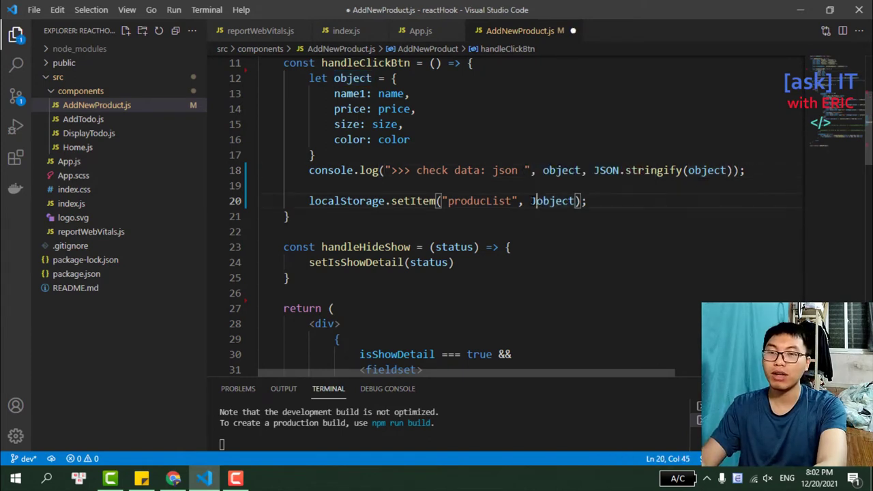
pyautogui.write('JSON.s')
pyautogui.press('Tab')
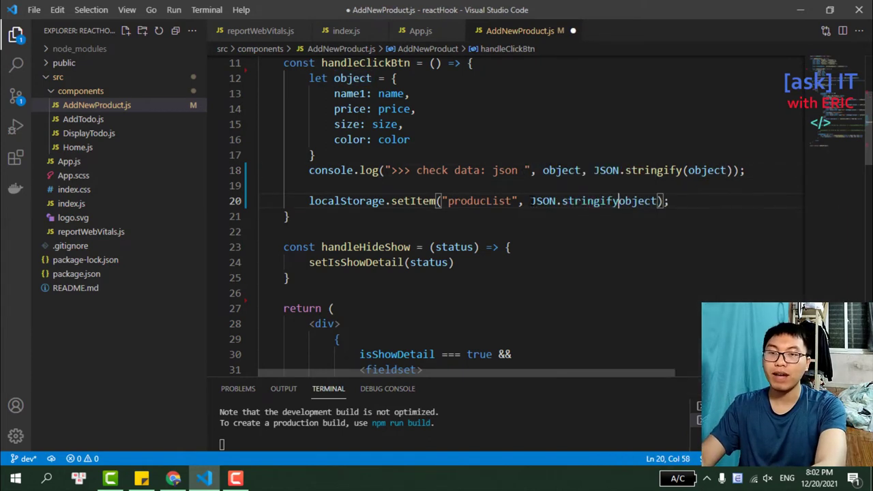
pyautogui.write('(')
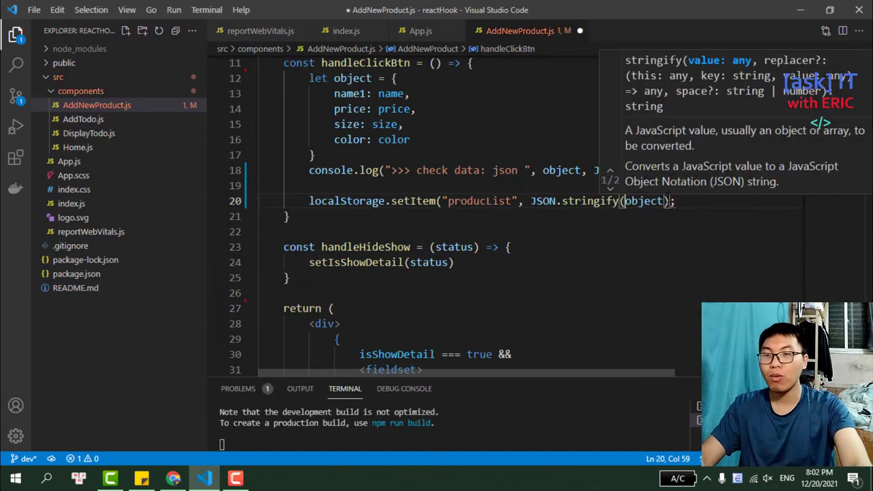
pyautogui.press('Right')
pyautogui.press('Right')
pyautogui.press('Right')
pyautogui.write(')')
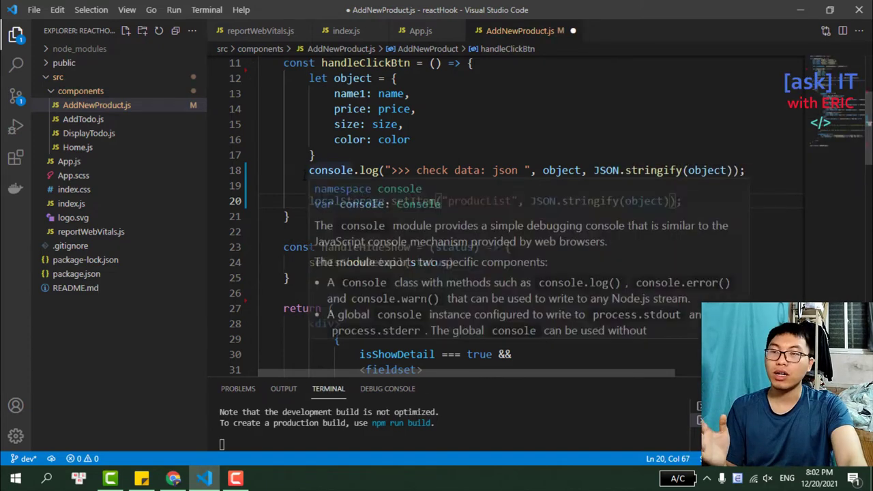
# Step: Delete the console.log line, save AddNewProduct.js, and switch to Chrome
pyautogui.moveTo(302, 170); pyautogui.dragTo(734, 178)
pyautogui.press('BackSpace')
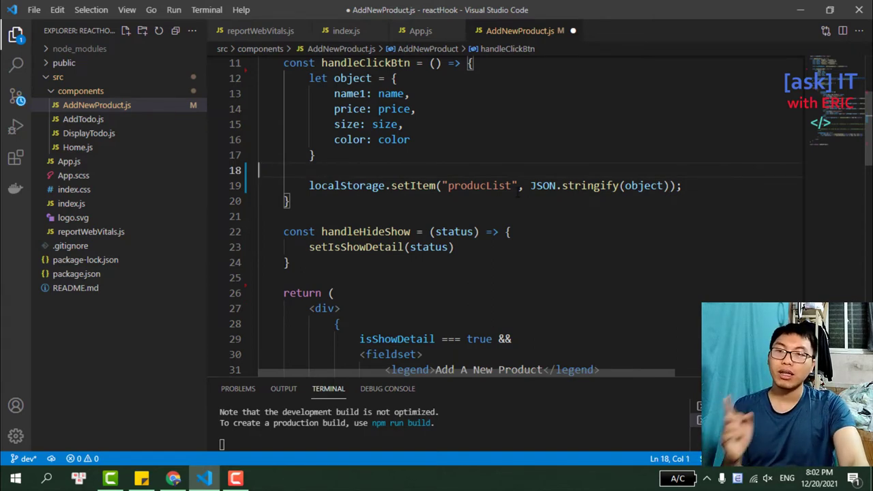
pyautogui.hotkey('ctrl', 's')
pyautogui.hotkey('alt', 'Tab')
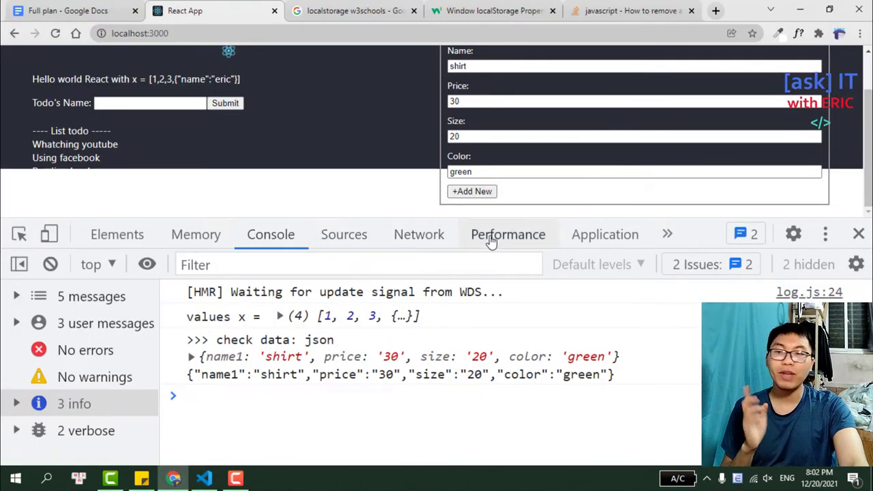
# Step: Show localhost:3000 Local Storage in a taller DevTools panel, then return to the code editor
pyautogui.click(604, 241)
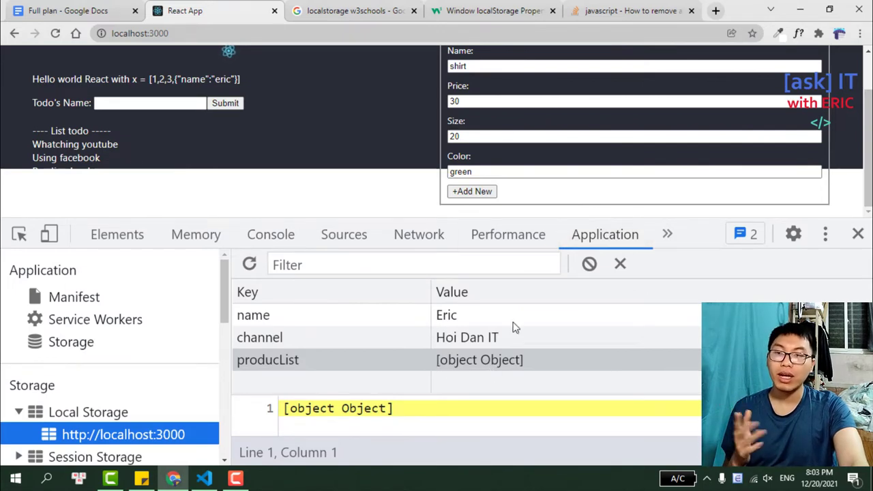
pyautogui.moveTo(700, 213); pyautogui.dragTo(682, 173)
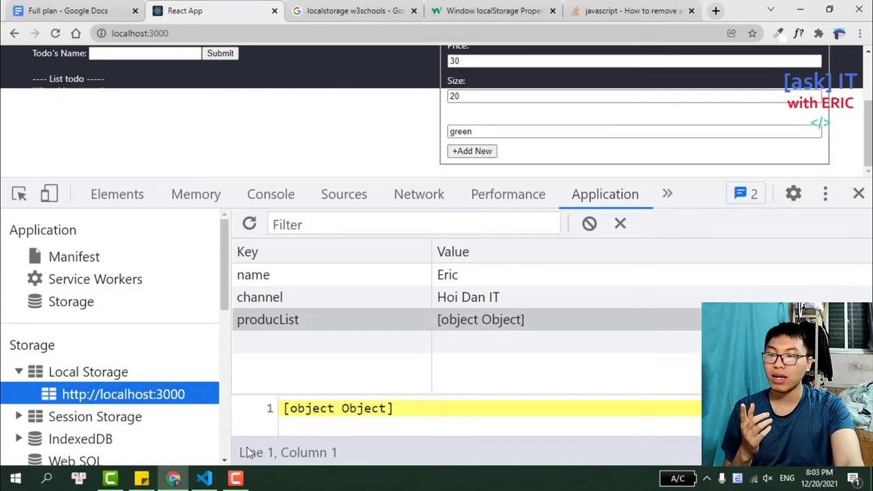
pyautogui.click(204, 478)
# Step: Review the setItem call on line 19, highlighting the producList key and JSON.stringify(object)
pyautogui.moveTo(309, 185); pyautogui.dragTo(682, 186)
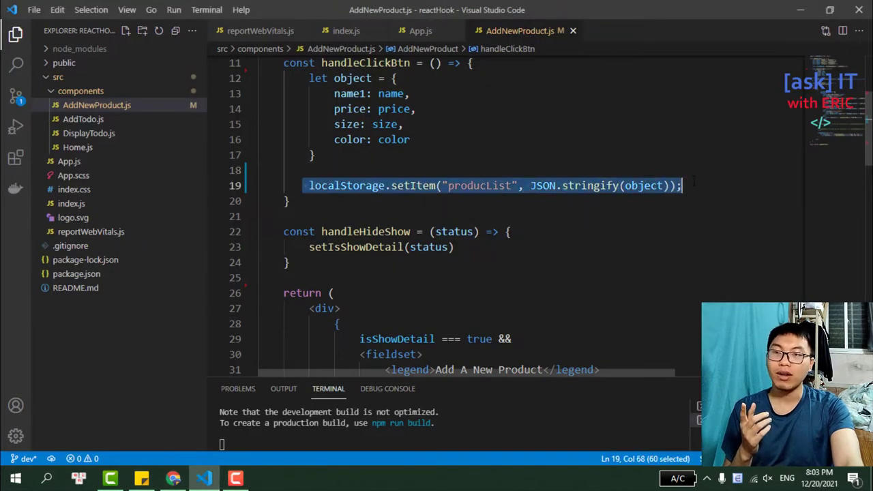
pyautogui.doubleClick(466, 185)
pyautogui.moveTo(531, 186); pyautogui.dragTo(682, 186)
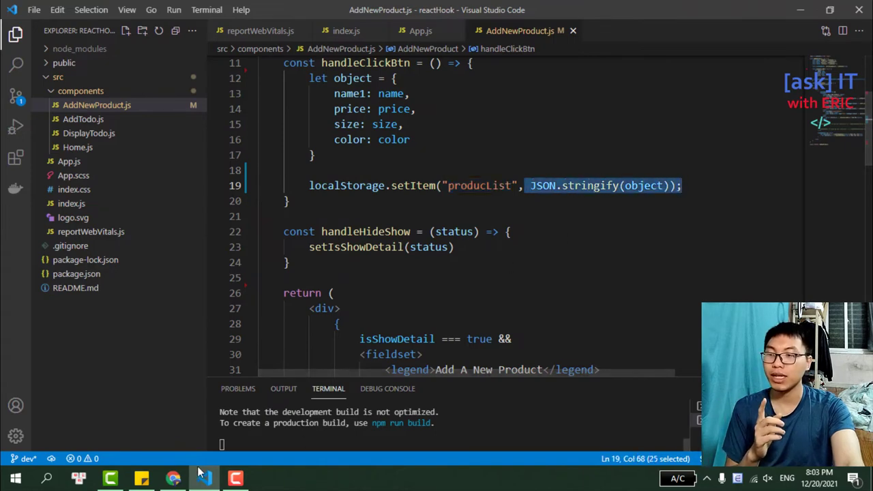
# Step: Re-add the shirt product in Chrome so producList is stored as a JSON string
pyautogui.click(173, 478)
pyautogui.click(474, 156)
pyautogui.click(474, 156)
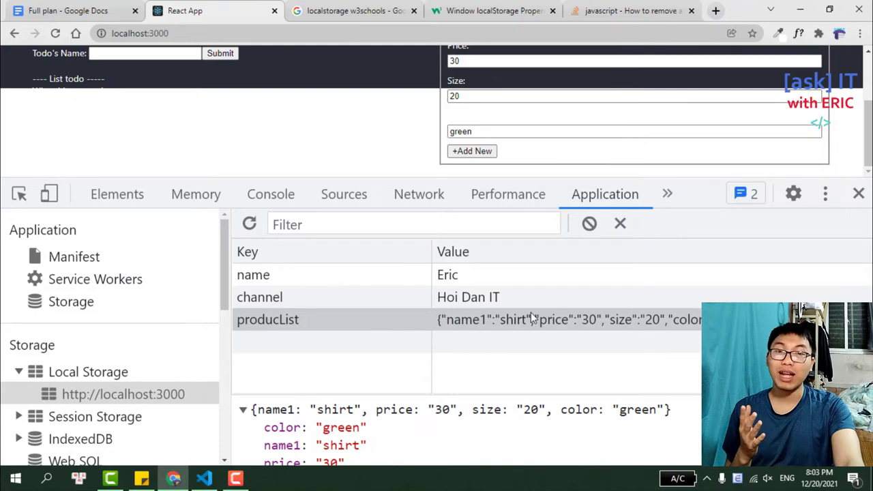
# Step: Add let producList = localStorage.getItem("producList"); below line 19
pyautogui.click(204, 478)
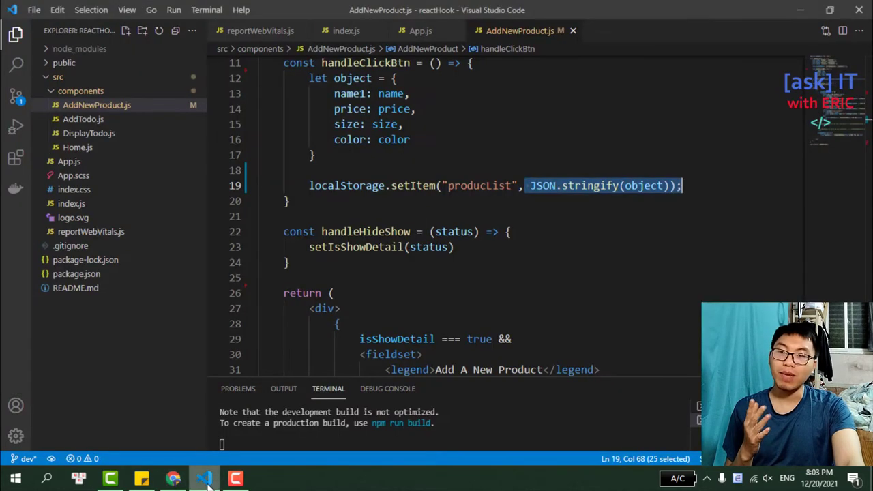
pyautogui.moveTo(304, 186); pyautogui.dragTo(732, 181)
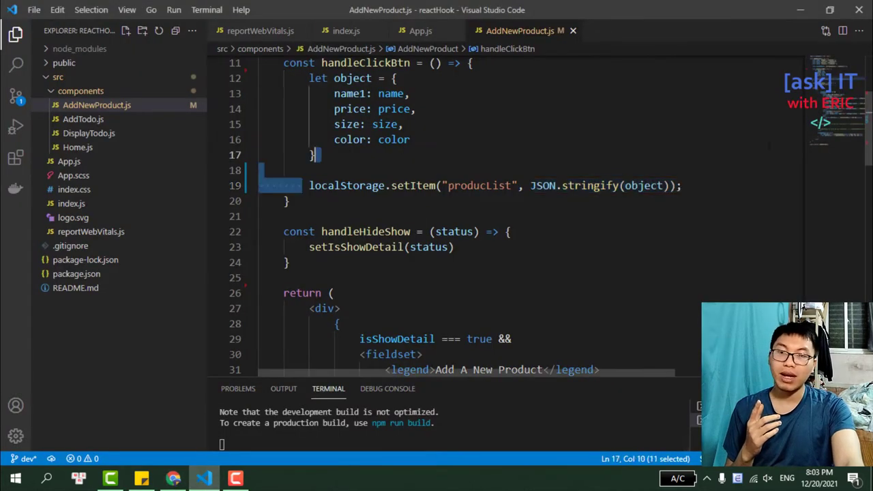
pyautogui.click(713, 185)
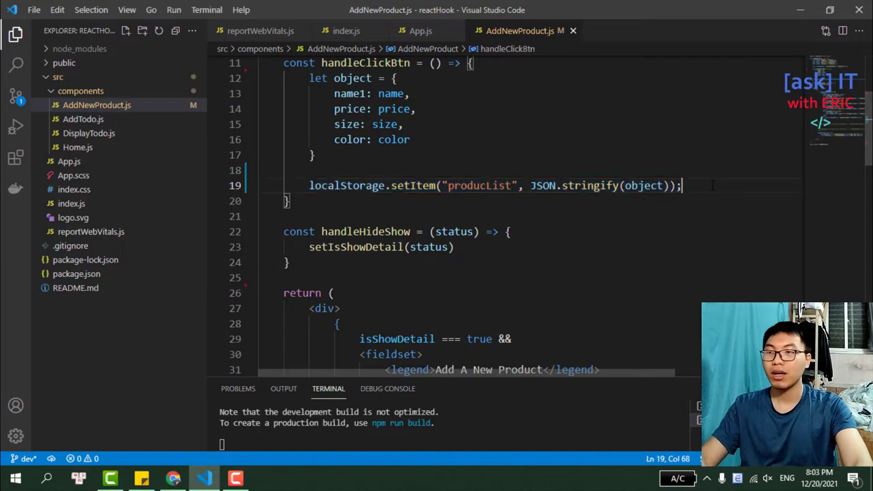
pyautogui.press('Return')
pyautogui.write('let')
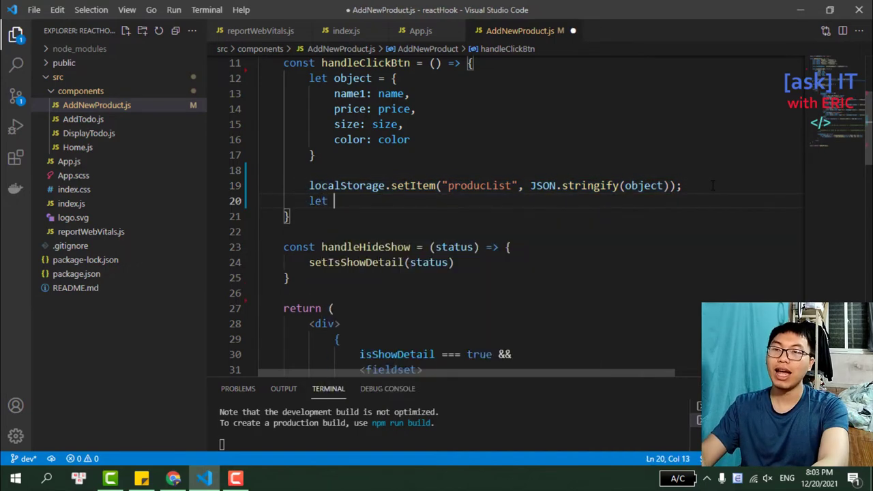
pyautogui.write(' l')
pyautogui.press('BackSpace')
pyautogui.write('pro')
pyautogui.press('Tab')
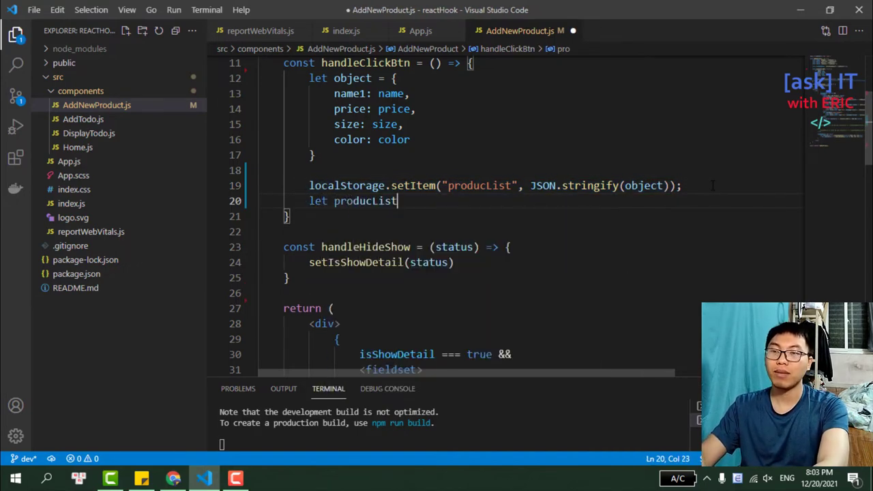
pyautogui.write(' = l')
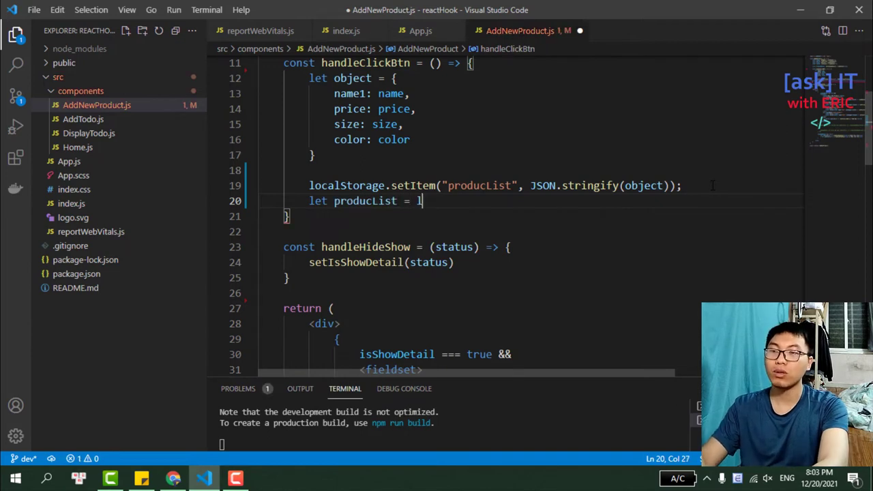
pyautogui.write('oc')
pyautogui.press('Tab')
pyautogui.write('.get')
pyautogui.press('Tab')
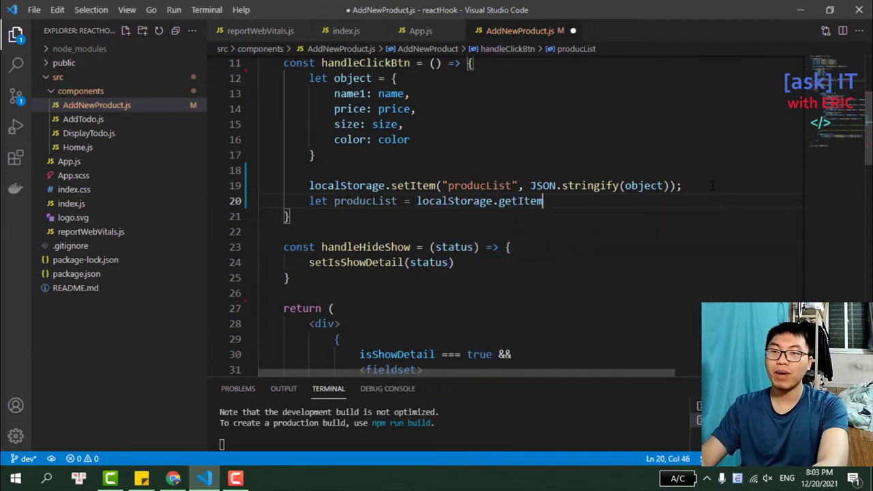
pyautogui.write('("')
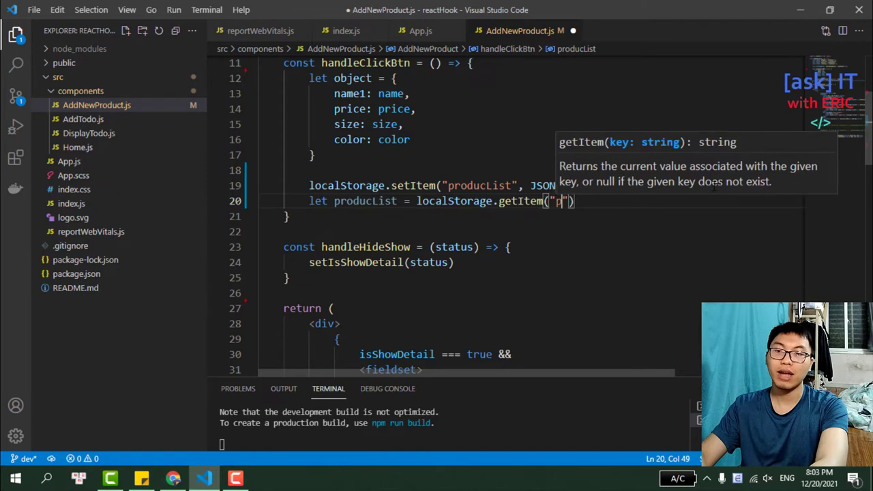
pyautogui.write('product')
pyautogui.press('BackSpace')
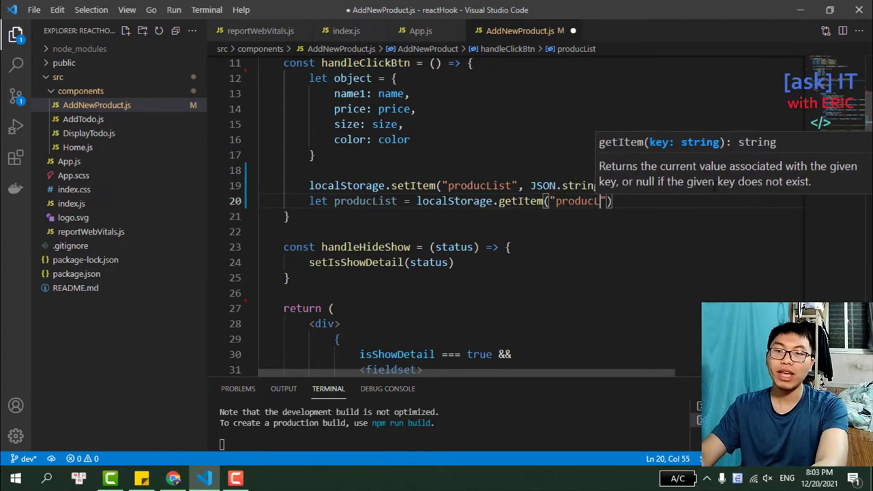
pyautogui.write('List')
pyautogui.click(657, 201)
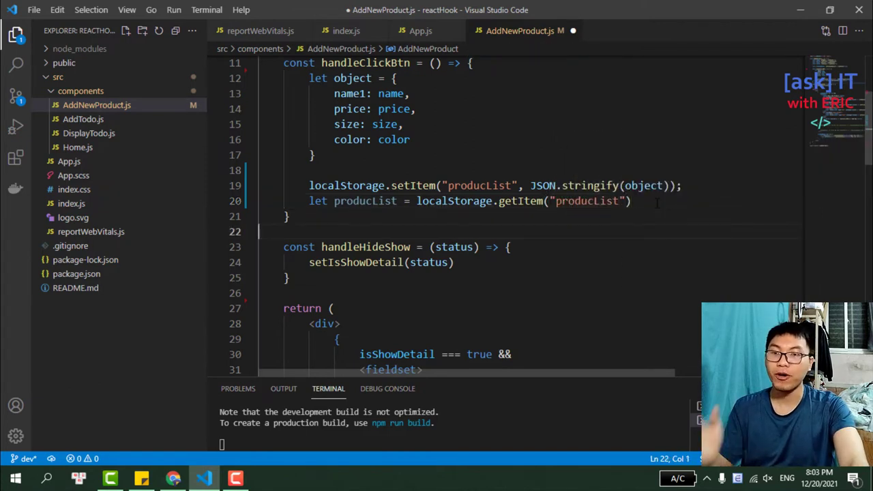
pyautogui.write(';')
# Step: Add console.log(">>> check productList: ", producList) on the next line and save the file
pyautogui.press('Return')
pyautogui.write('conso')
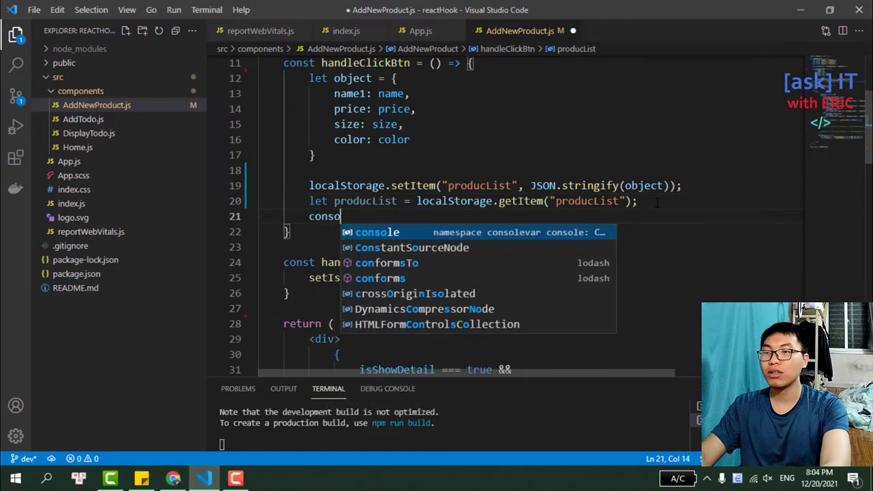
pyautogui.write('le.log(">>> ')
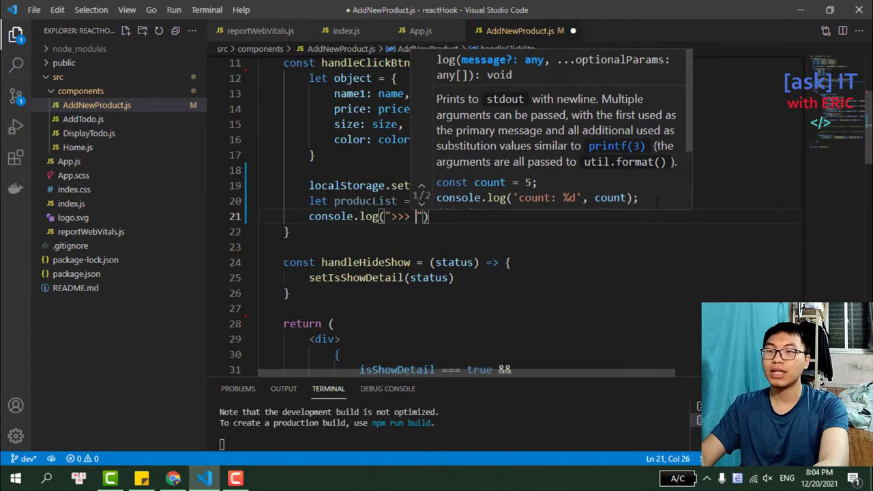
pyautogui.write('check product')
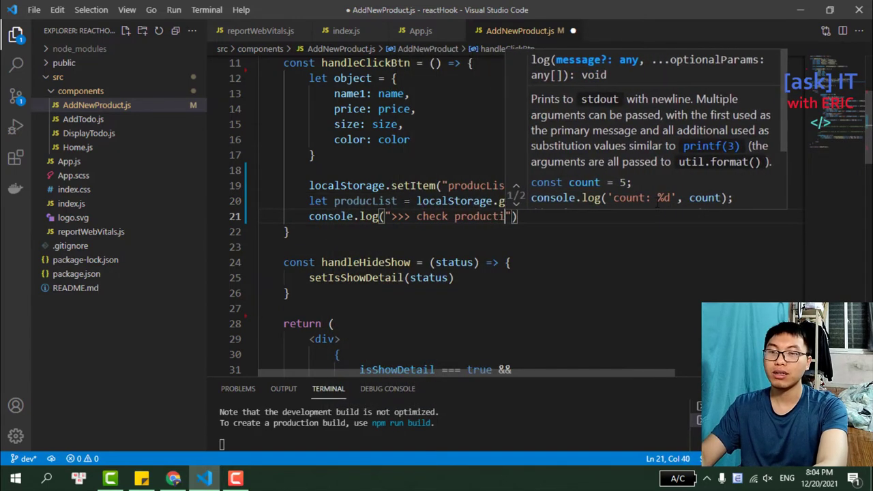
pyautogui.write('List')
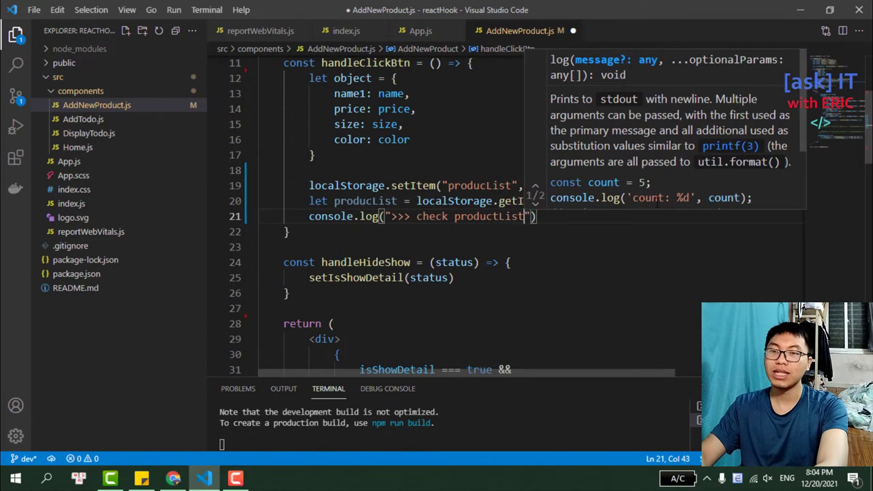
pyautogui.write(': "')
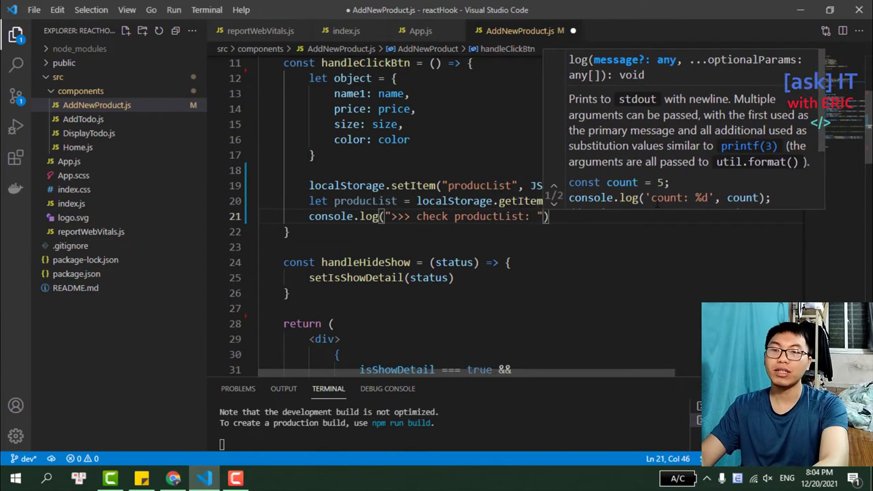
pyautogui.write(', pr')
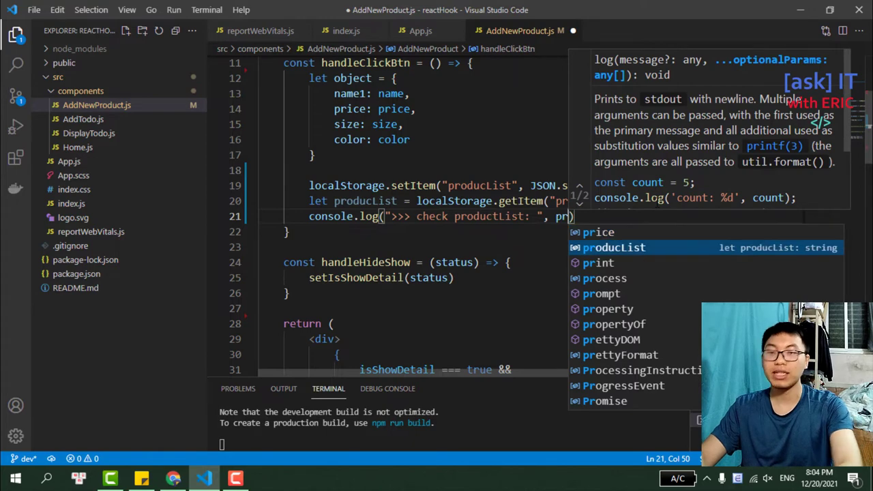
pyautogui.press('Return')
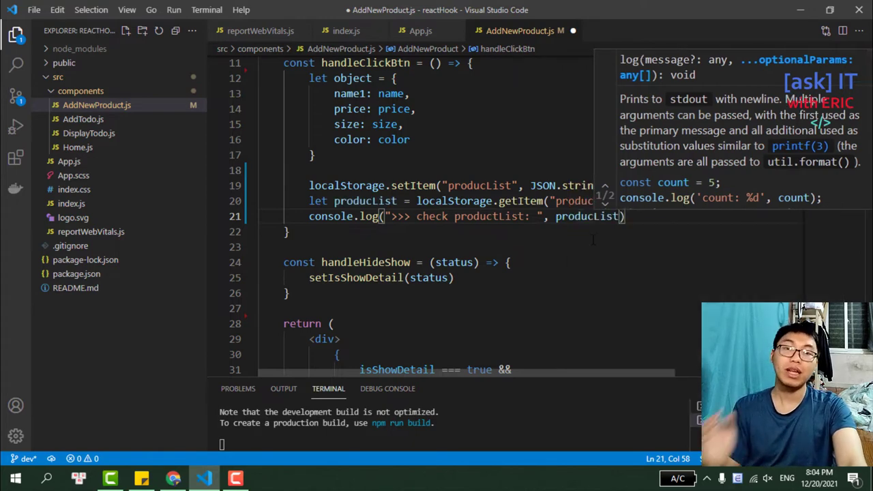
pyautogui.press('Escape')
pyautogui.press('Down')
pyautogui.press('Down')
pyautogui.hotkey('ctrl', 's')
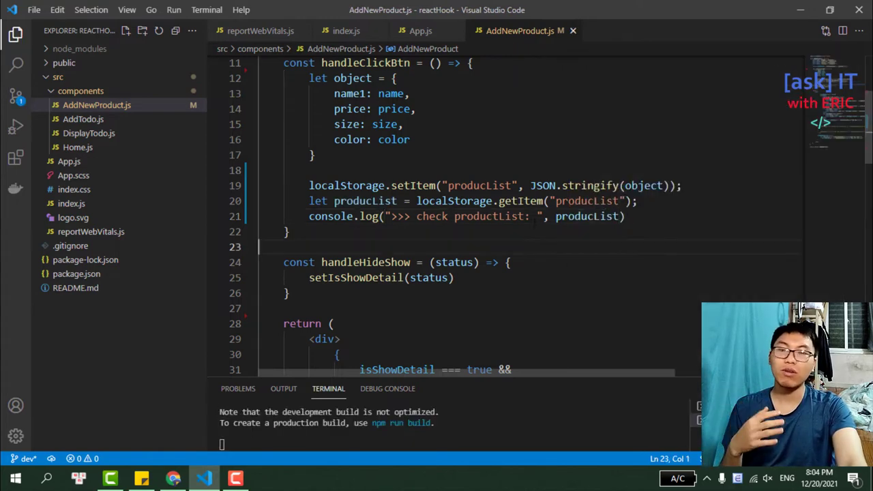
# Step: Clear Chrome's Console, add the shirt again, and select the logged productList JSON string
pyautogui.click(174, 478)
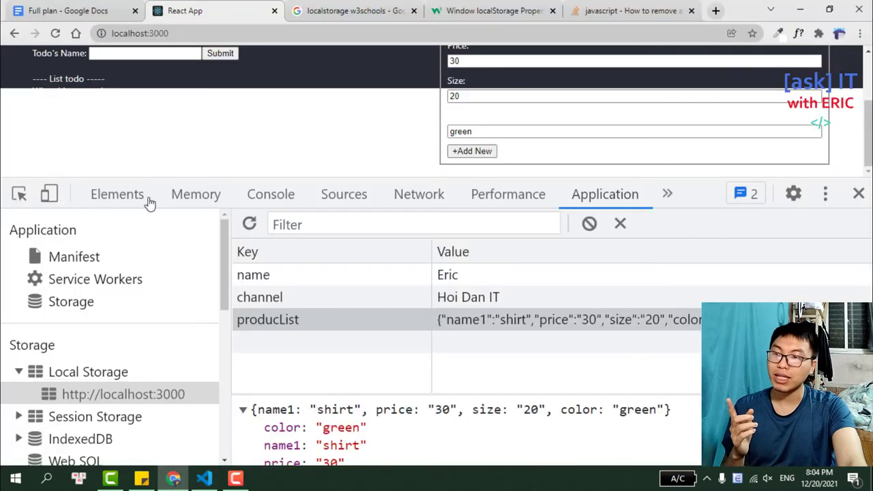
pyautogui.click(251, 197)
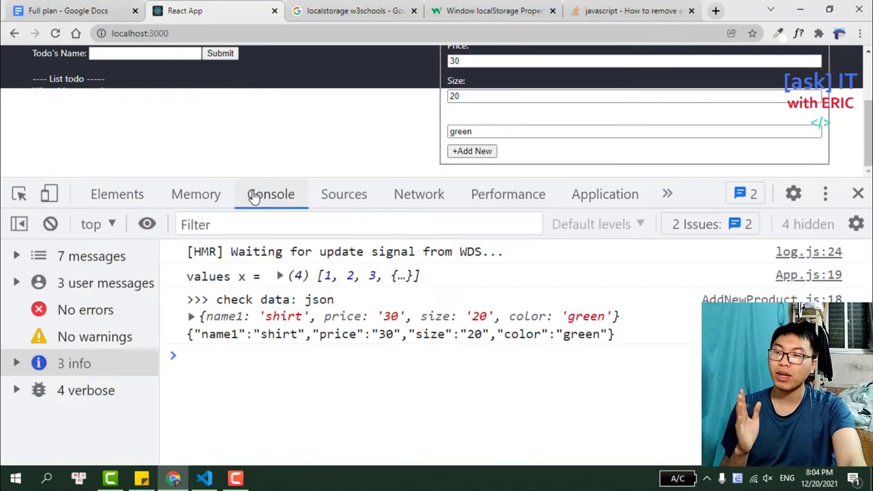
pyautogui.click(50, 224)
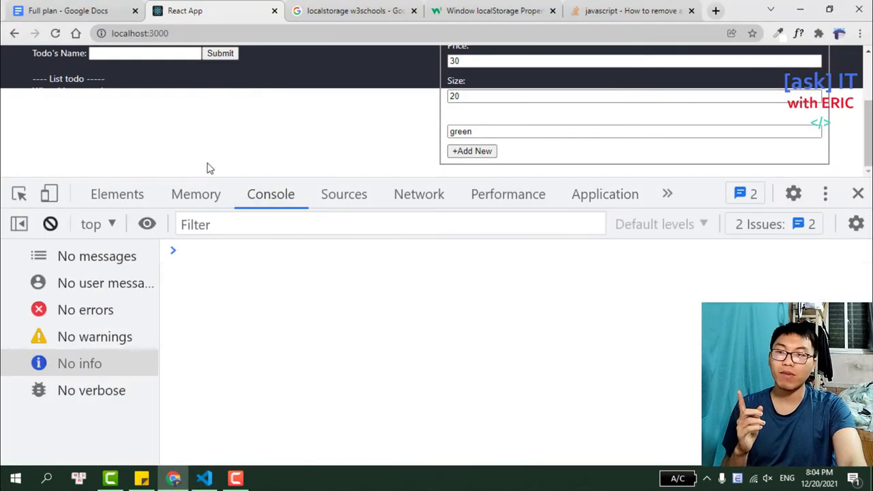
pyautogui.click(473, 151)
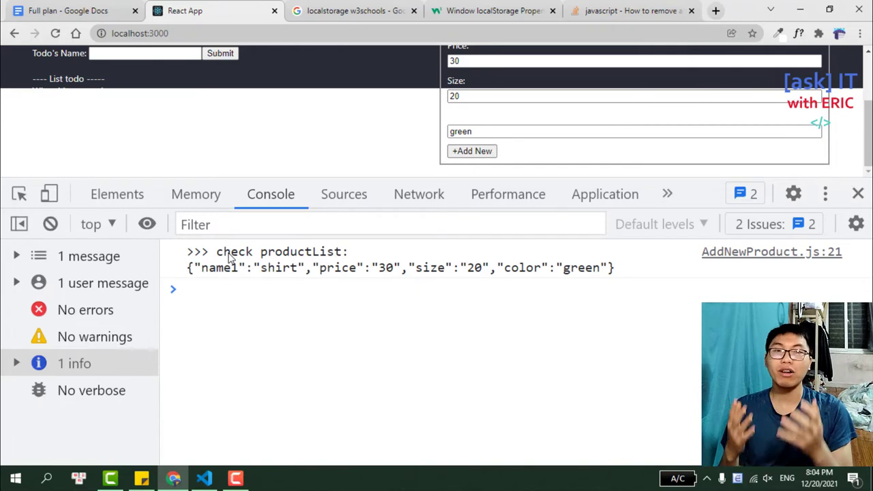
pyautogui.tripleClick(257, 273)
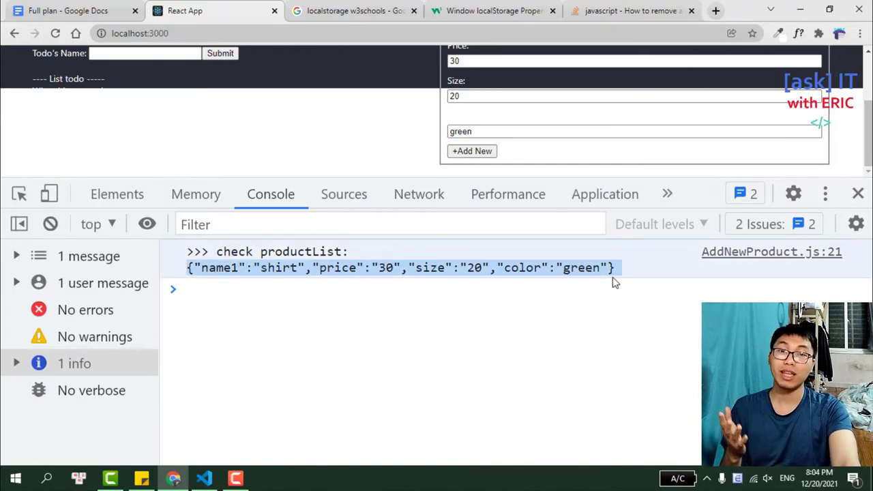
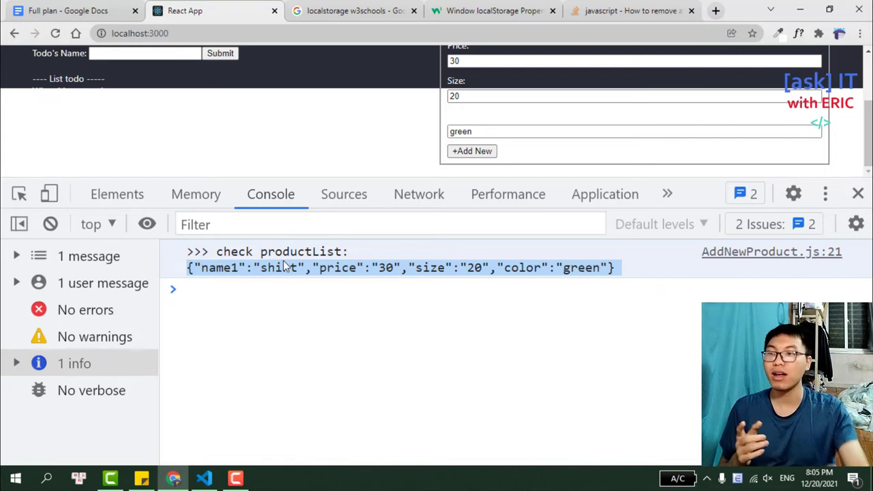
# Step: Select the logged productList JSON string, from name1 to green, then return to VS Code
pyautogui.click(193, 304)
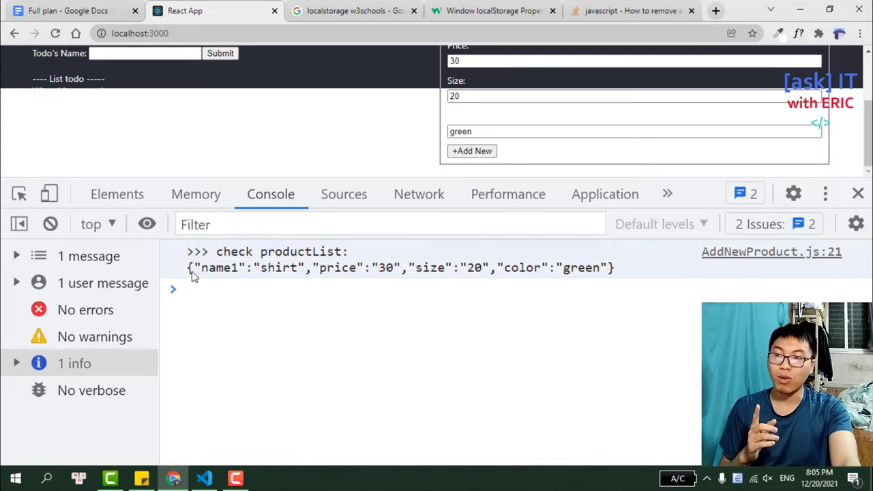
pyautogui.moveTo(192, 271); pyautogui.dragTo(307, 271)
pyautogui.click(615, 274)
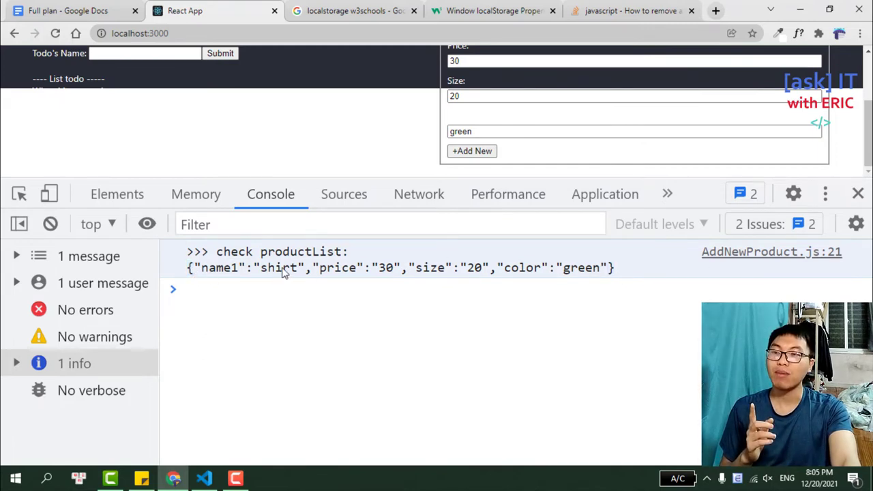
pyautogui.moveTo(201, 269); pyautogui.dragTo(607, 271)
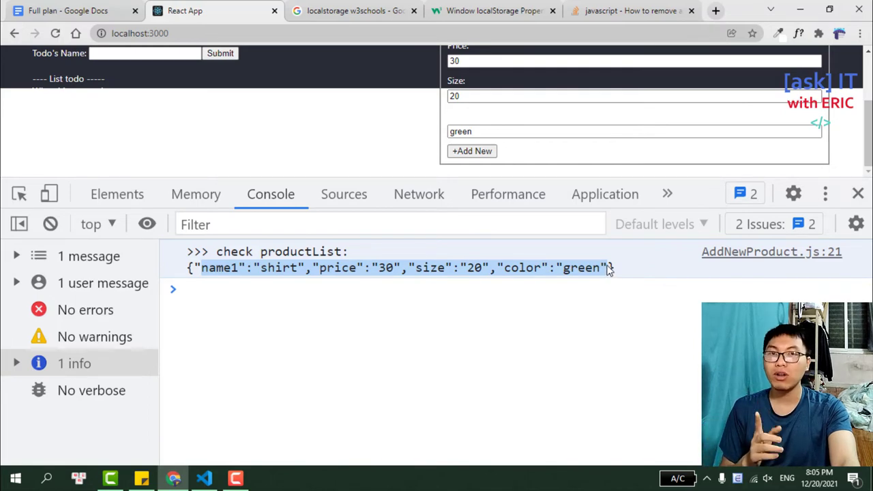
pyautogui.click(204, 478)
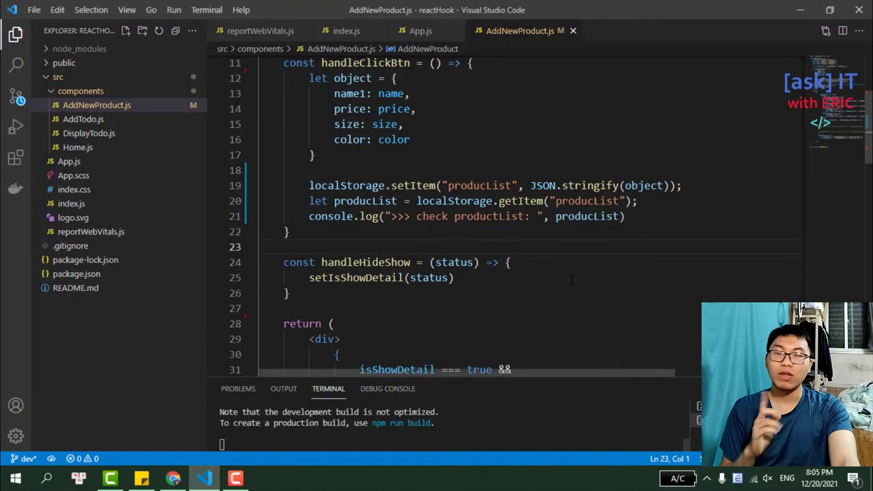
# Step: Wrap producList in JSON.parse() inside the console.log on line 21 and save
pyautogui.click(558, 216)
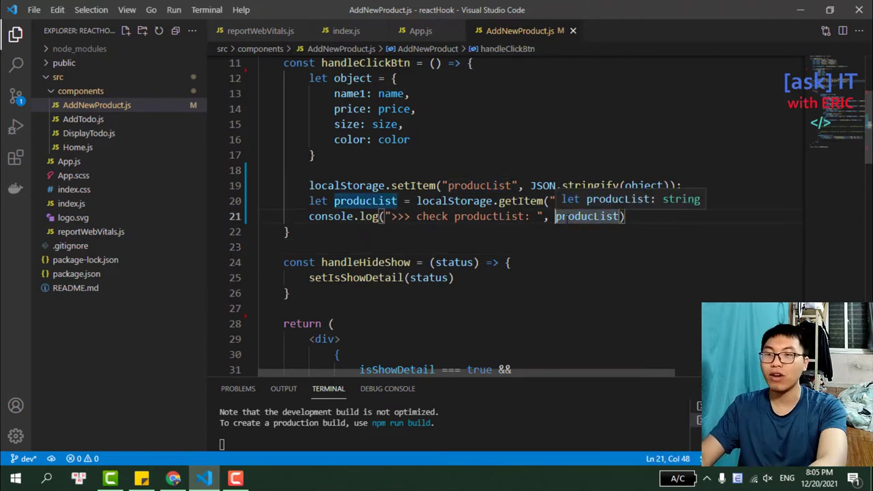
pyautogui.write('JSON.pa')
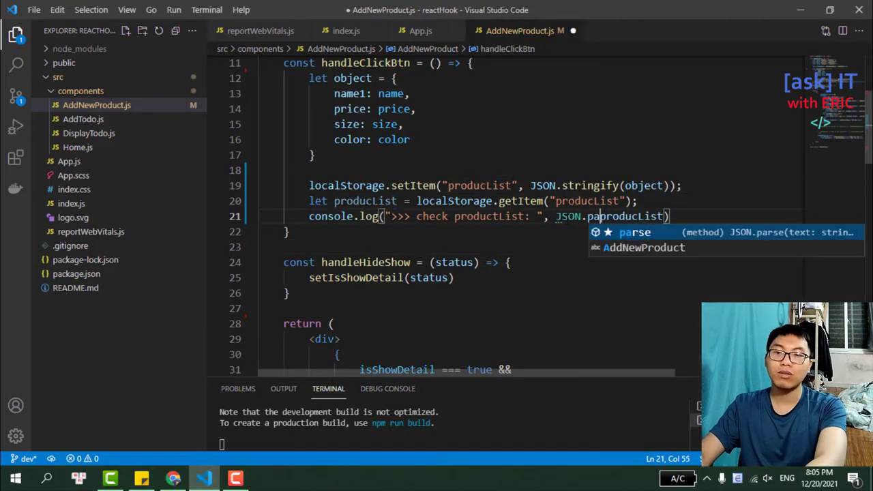
pyautogui.write('rse(')
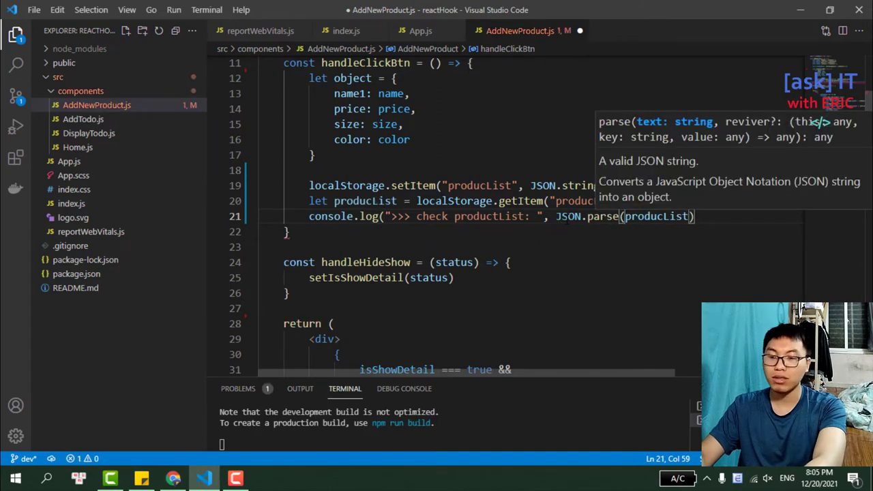
pyautogui.write(')')
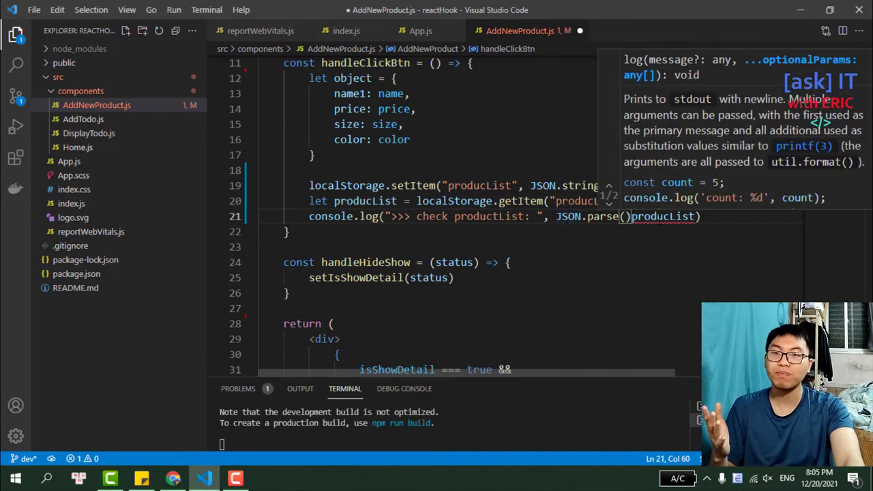
pyautogui.doubleClick(662, 216)
pyautogui.hotkey('ctrl', 'c')
pyautogui.press('Delete')
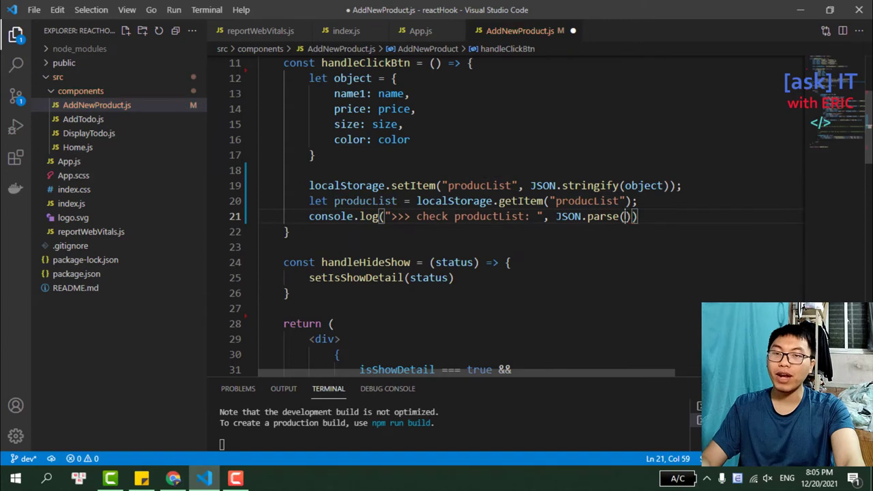
pyautogui.press('Left')
pyautogui.hotkey('ctrl', 'v')
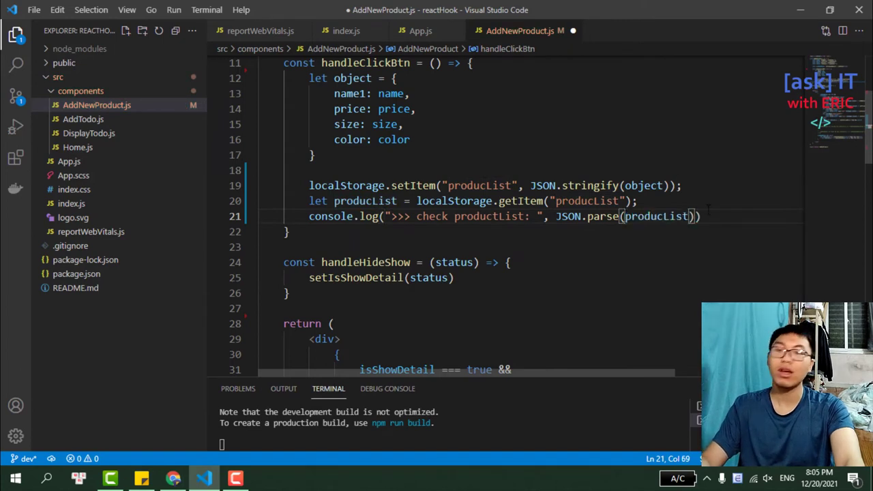
pyautogui.hotkey('ctrl', 's')
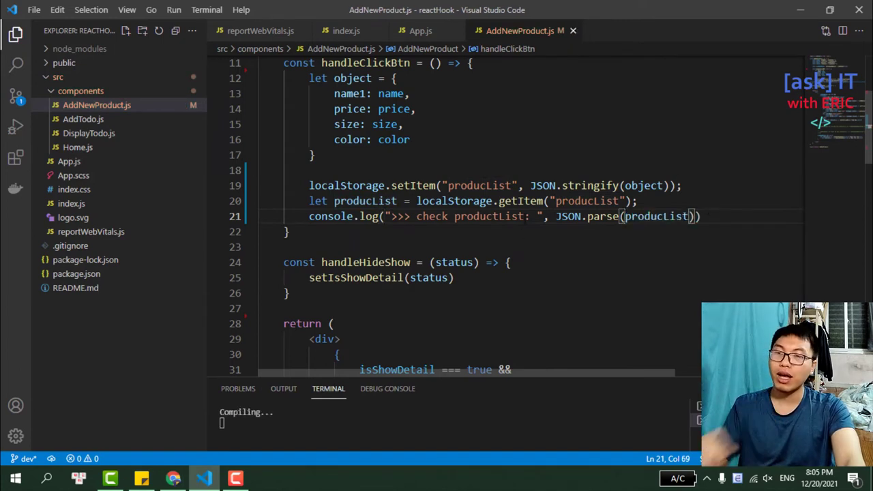
# Step: Change the log label to 'check productList parse', save, and switch back to Chrome
pyautogui.click(523, 216)
pyautogui.write('parse')
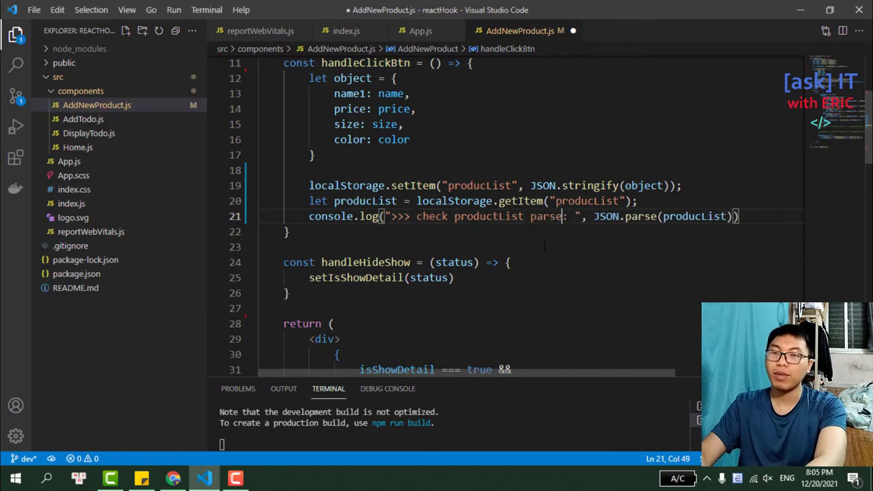
pyautogui.hotkey('ctrl', 's')
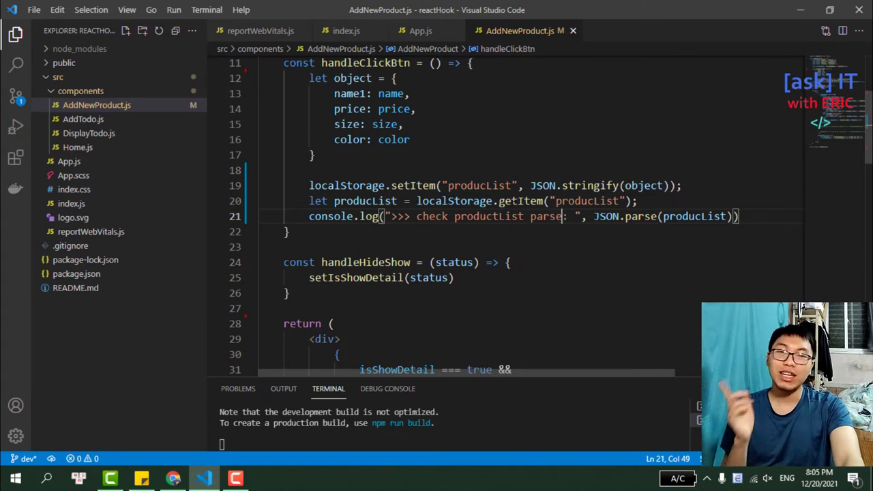
pyautogui.moveTo(519, 201)
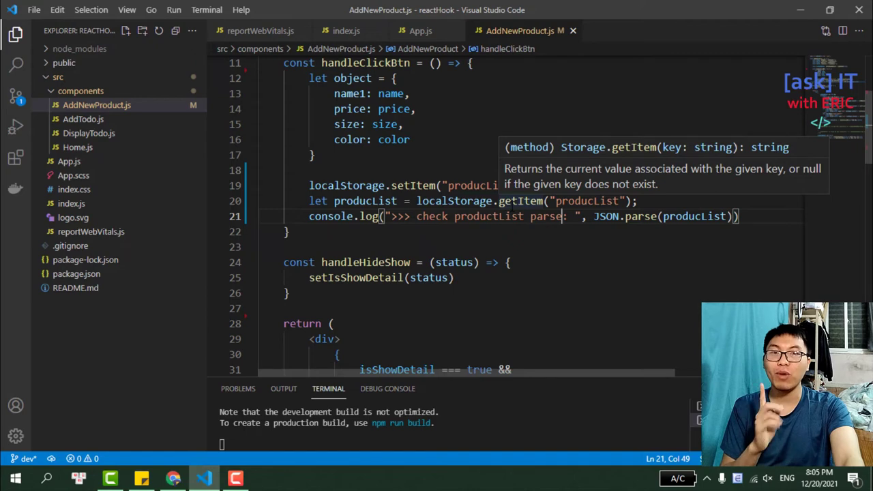
pyautogui.hotkey('alt', 'Tab')
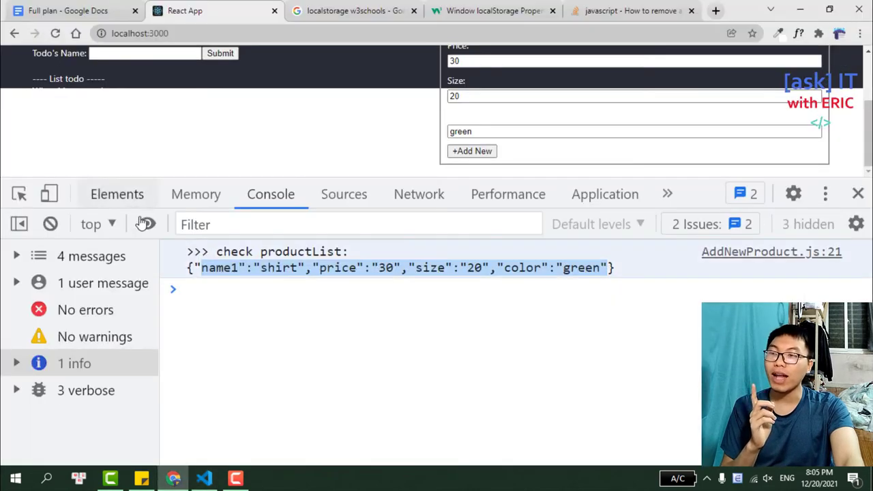
# Step: Add the product again and expand the parsed product object logged in the console
pyautogui.click(478, 153)
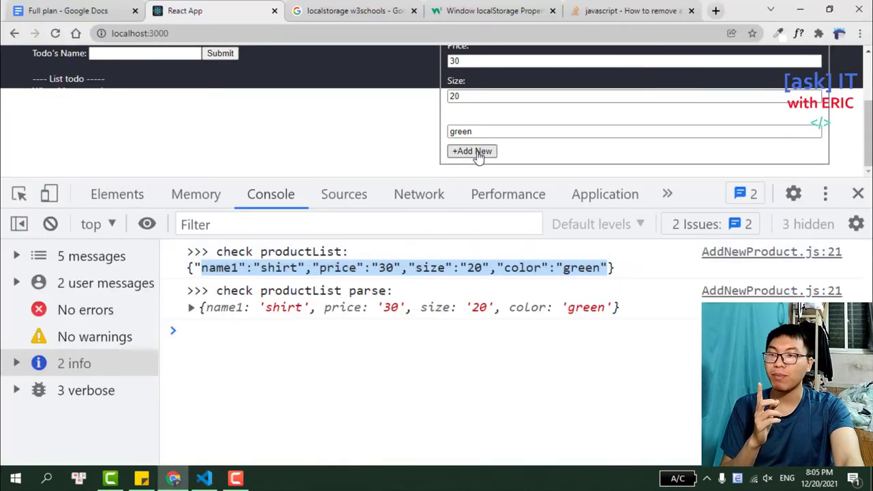
pyautogui.click(202, 277)
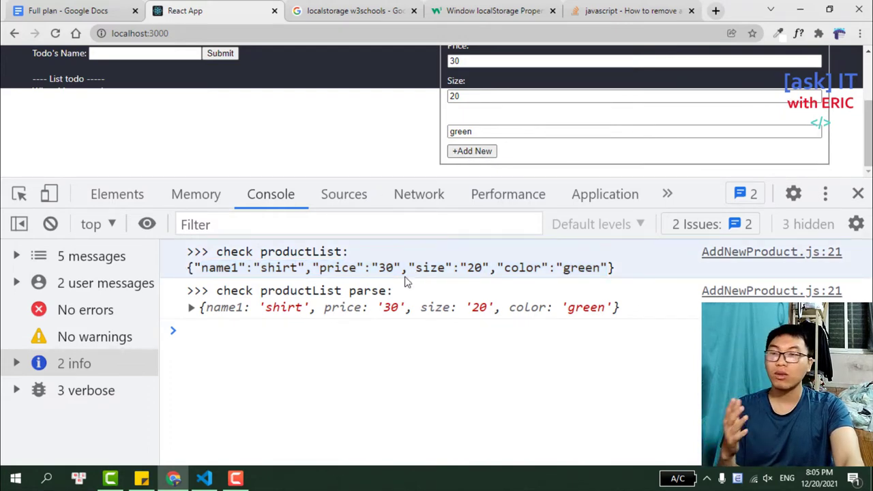
pyautogui.click(191, 308)
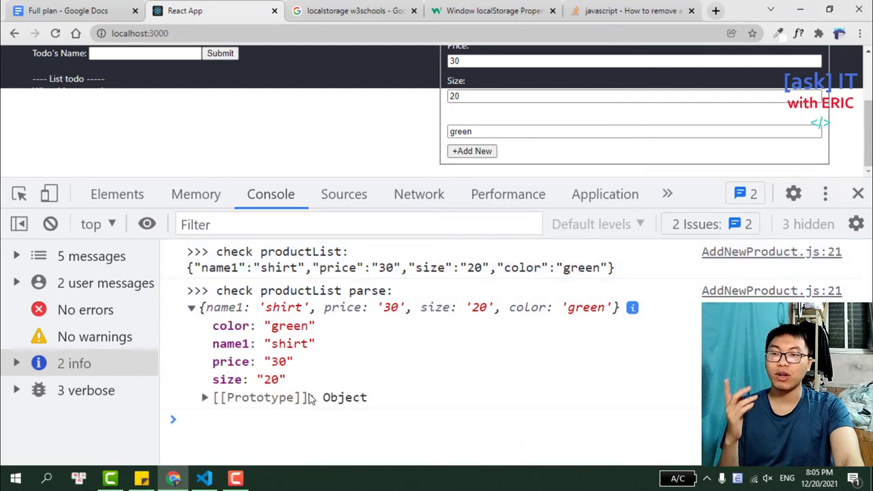
pyautogui.moveTo(319, 399); pyautogui.dragTo(391, 403)
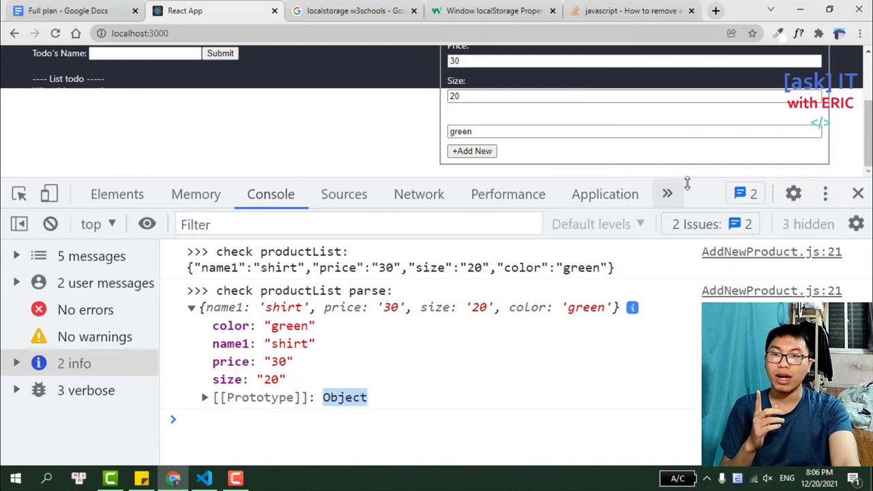
pyautogui.moveTo(672, 179); pyautogui.dragTo(690, 334)
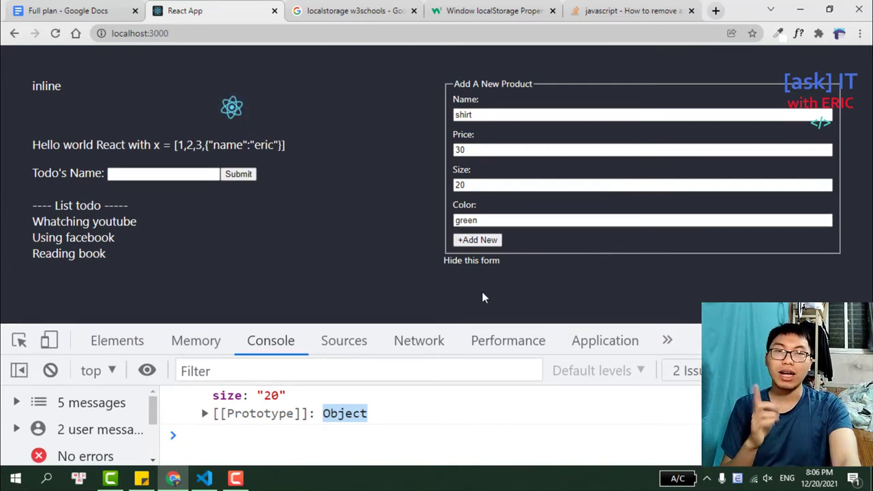
pyautogui.click(204, 478)
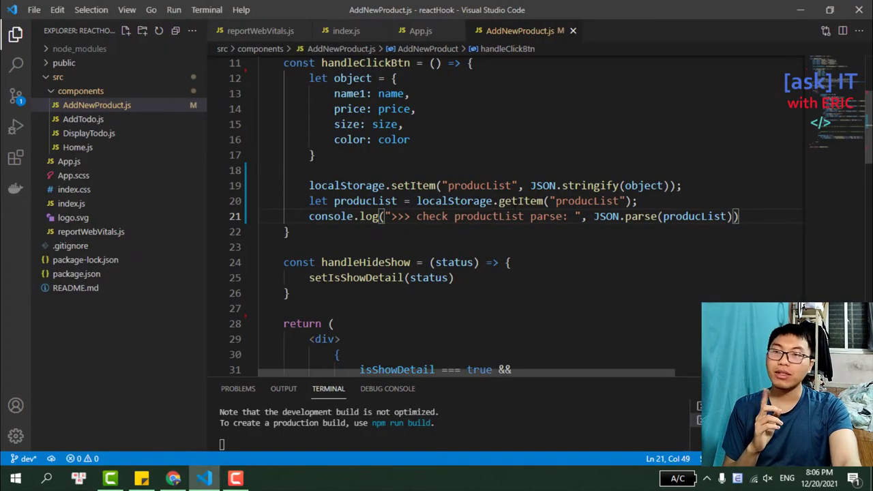
pyautogui.scroll(1, 474, 199)
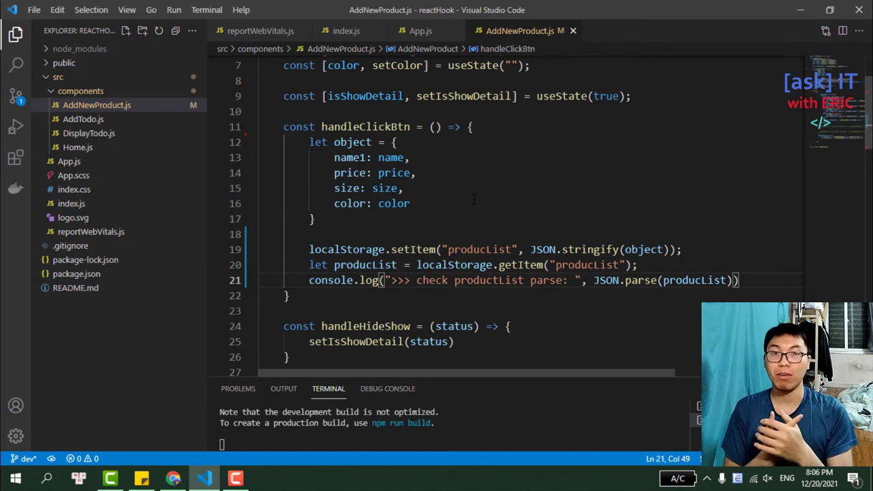
pyautogui.moveTo(348, 172)
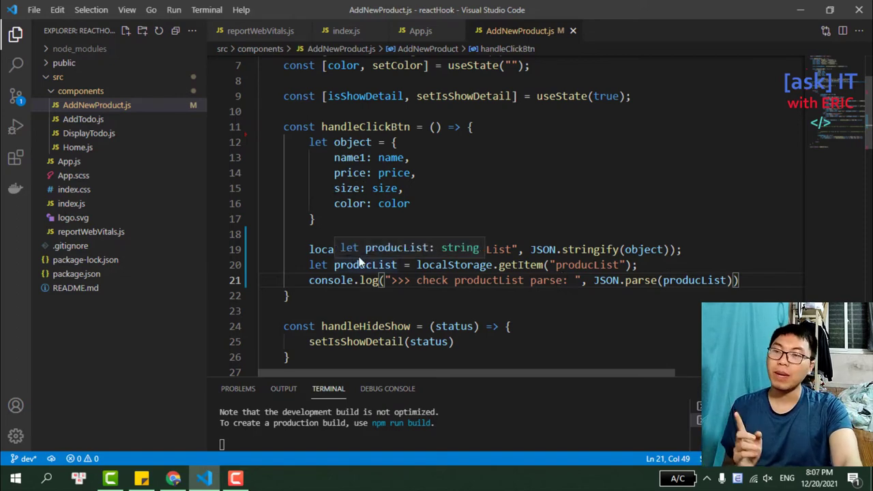
pyautogui.scroll(-2, 385, 246)
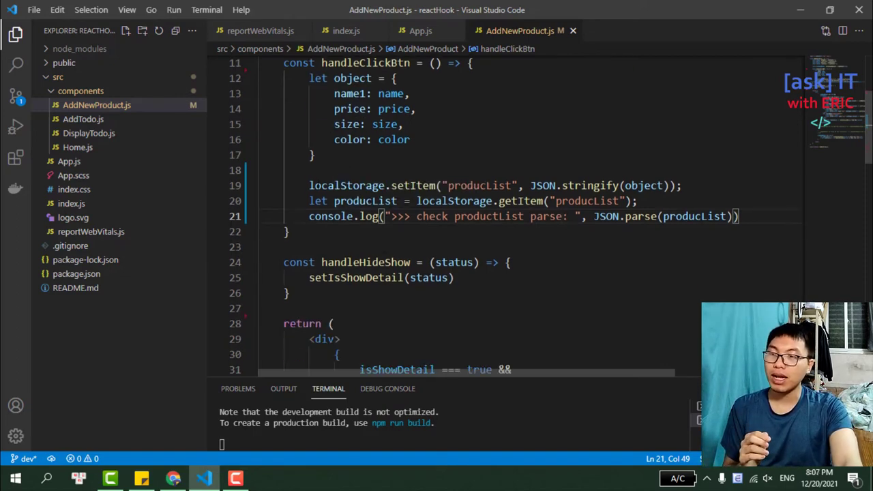
pyautogui.moveTo(303, 185); pyautogui.dragTo(701, 186)
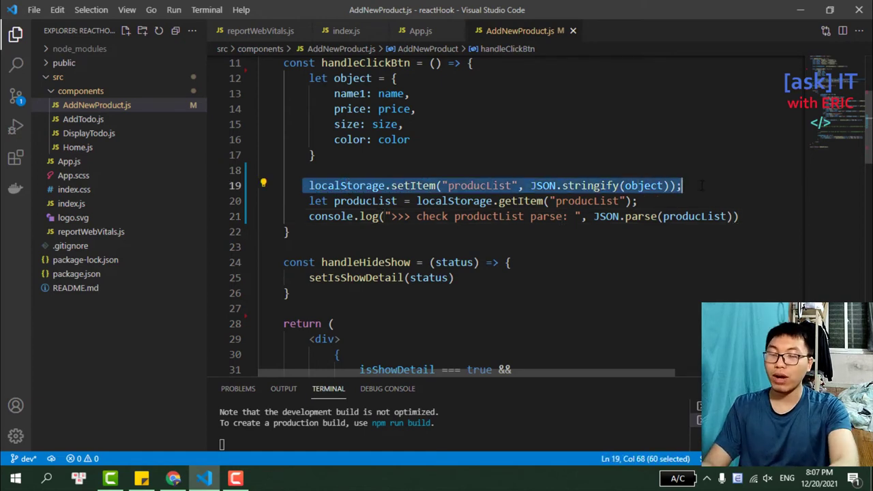
# Step: Comment out the setItem line and open blank lines below the localStorage.getItem read
pyautogui.hotkey('ctrl', '/')
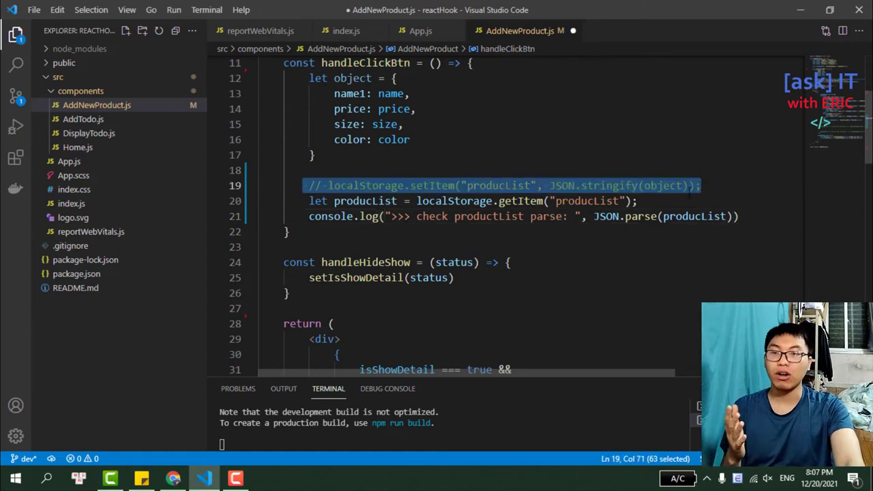
pyautogui.click(723, 193)
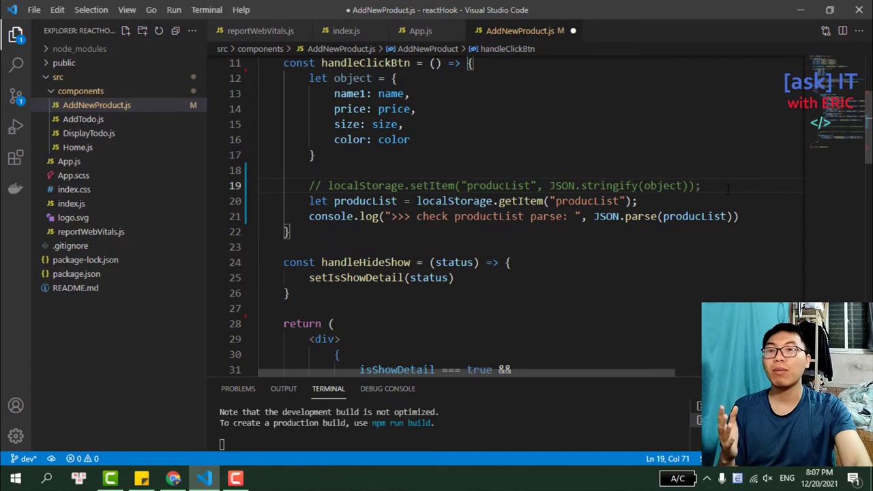
pyautogui.press('Return')
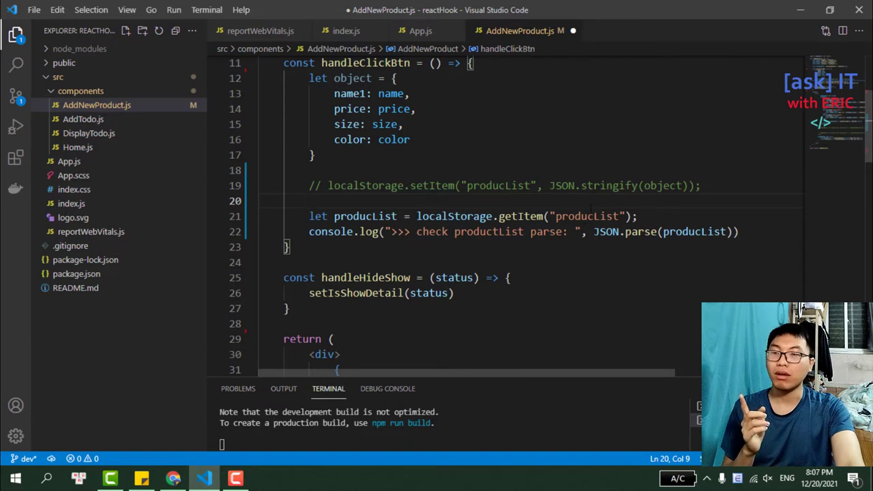
pyautogui.moveTo(304, 216); pyautogui.dragTo(667, 220)
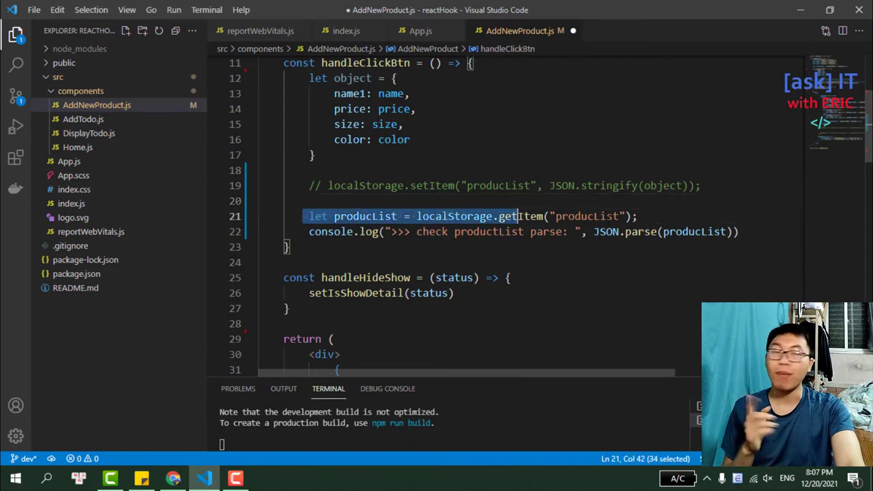
pyautogui.click(672, 219)
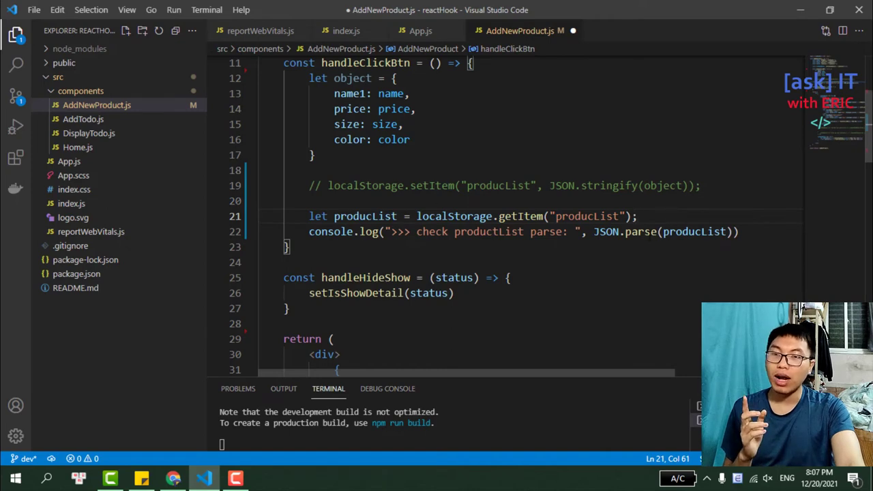
pyautogui.moveTo(607, 232)
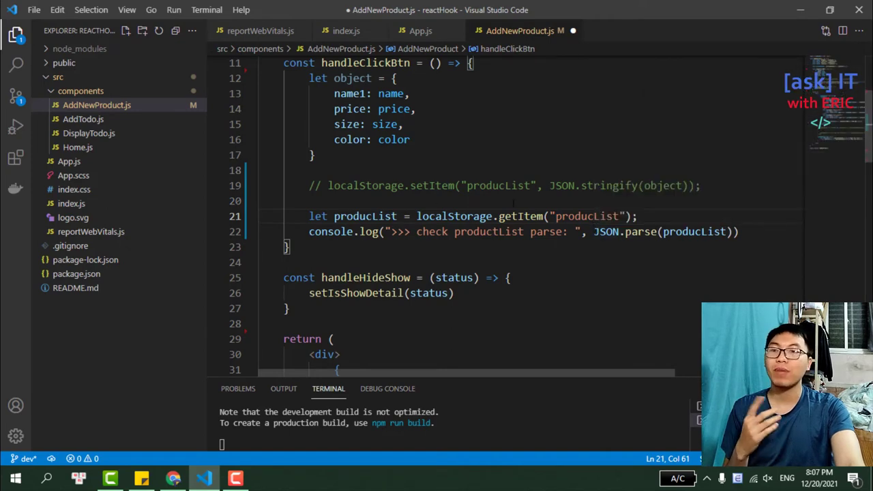
pyautogui.press('Return')
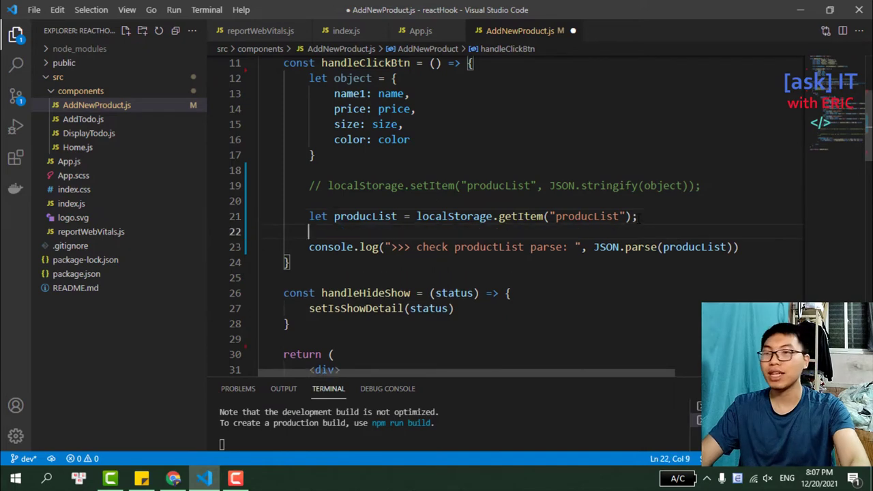
pyautogui.press('Return')
# Step: Write an if (producList) { } block below the getItem line
pyautogui.click(309, 232)
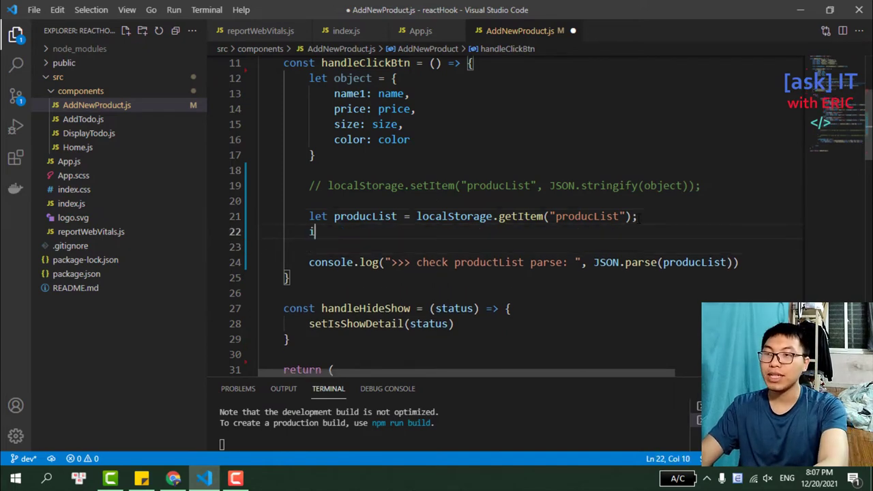
pyautogui.write('if(')
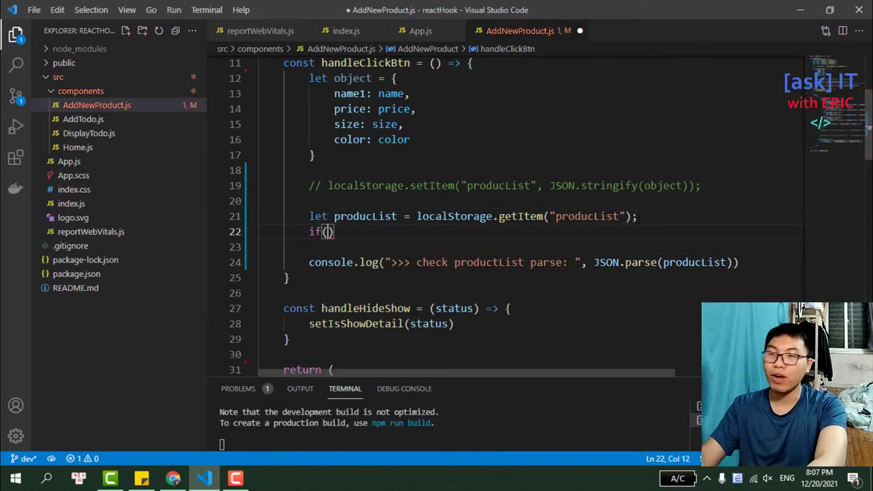
pyautogui.write('pr')
pyautogui.press('Down')
pyautogui.press('Return')
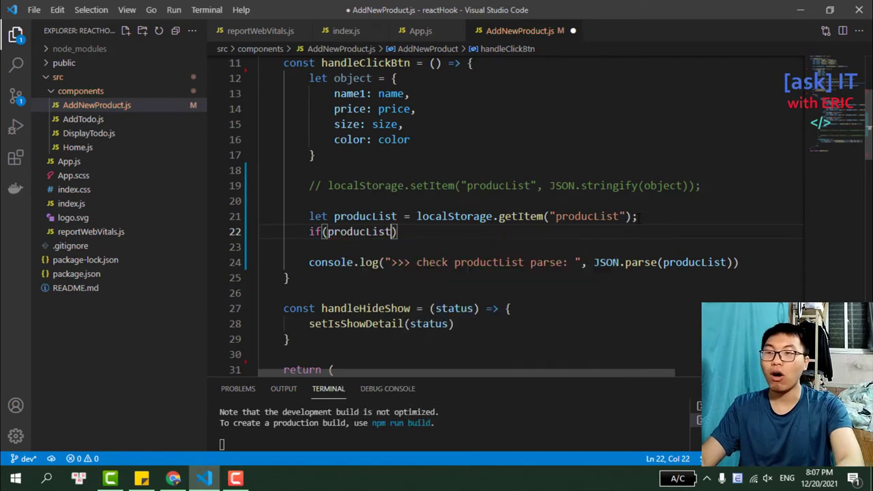
pyautogui.press('End')
pyautogui.write('{')
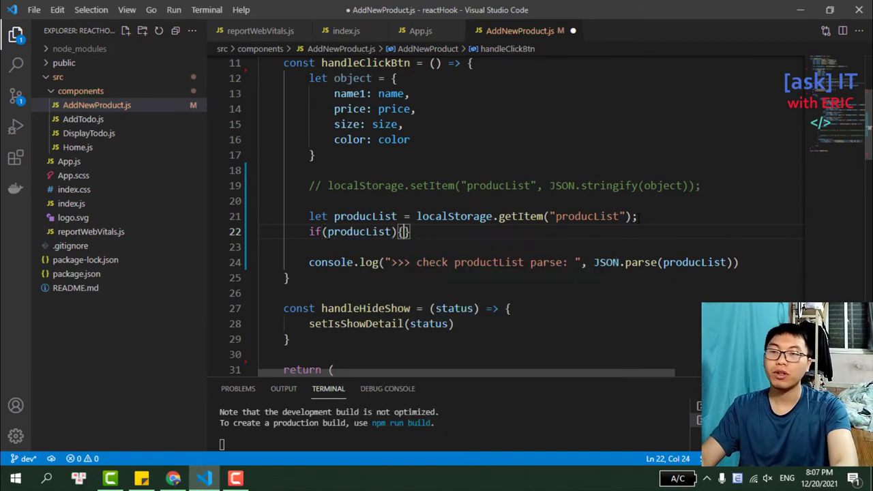
pyautogui.press('Return')
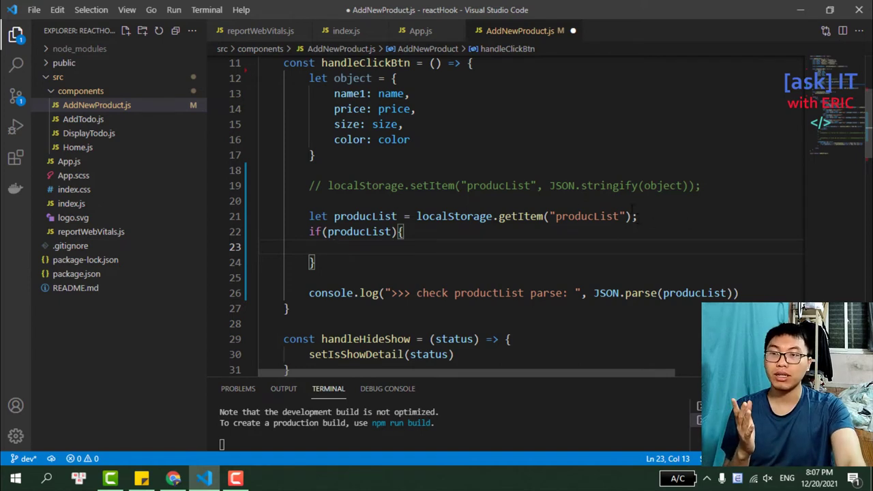
pyautogui.moveTo(491, 216)
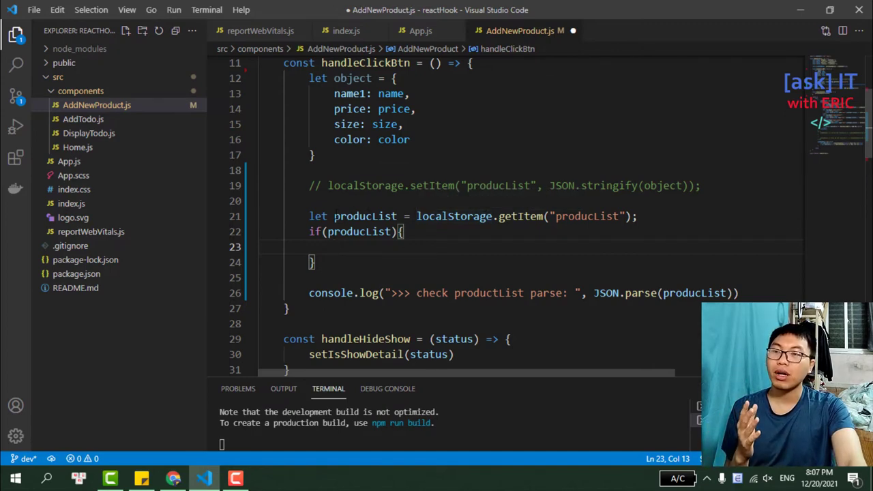
pyautogui.moveTo(334, 216); pyautogui.dragTo(661, 220)
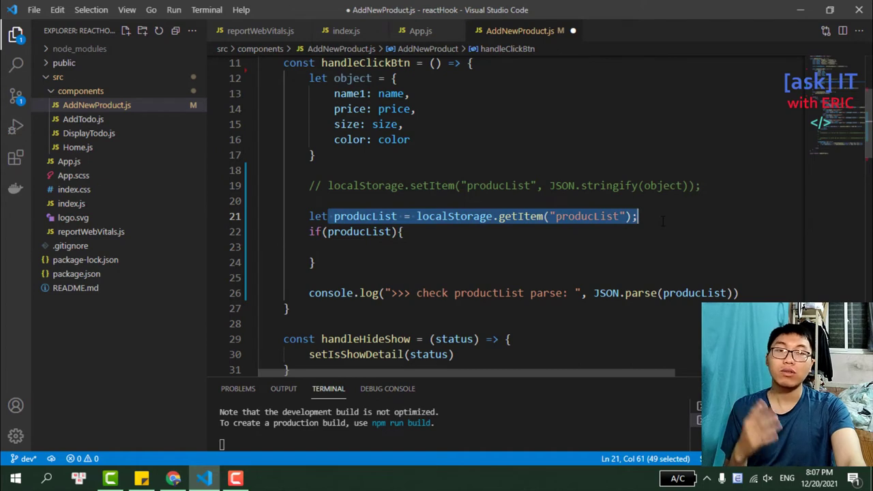
pyautogui.moveTo(297, 232); pyautogui.dragTo(345, 257)
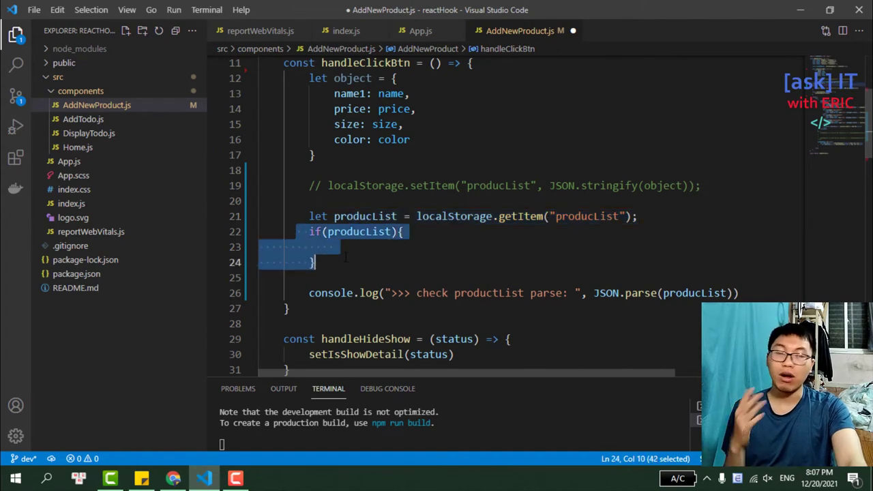
pyautogui.click(444, 235)
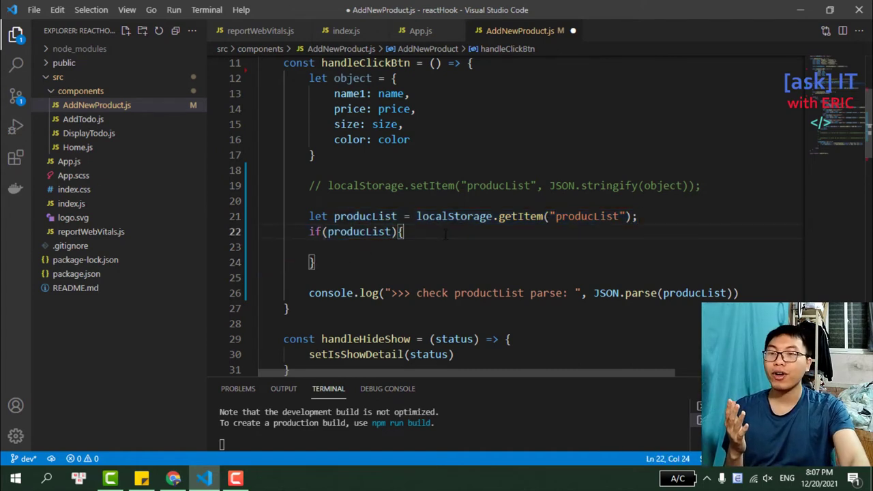
pyautogui.press('Return')
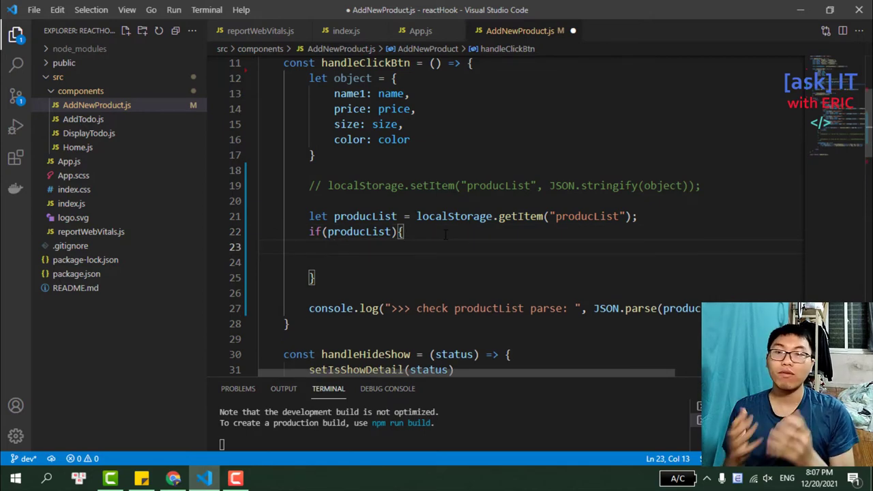
# Step: Inside the if block, declare let arr = JSON.parse(producList)
pyautogui.write('let ar')
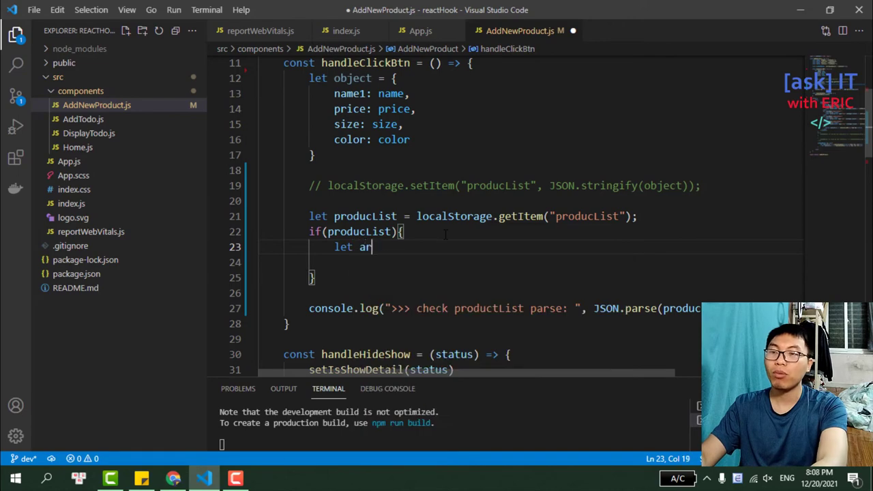
pyautogui.write('r =')
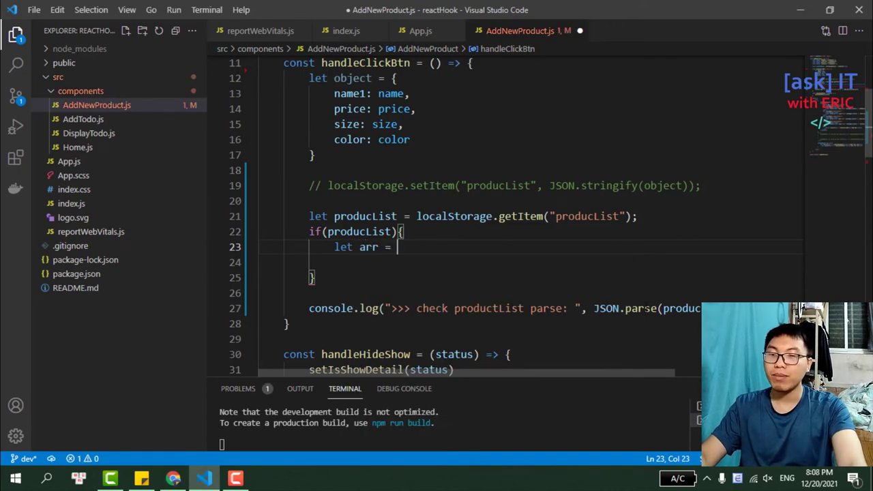
pyautogui.moveTo(593, 308); pyautogui.dragTo(725, 308)
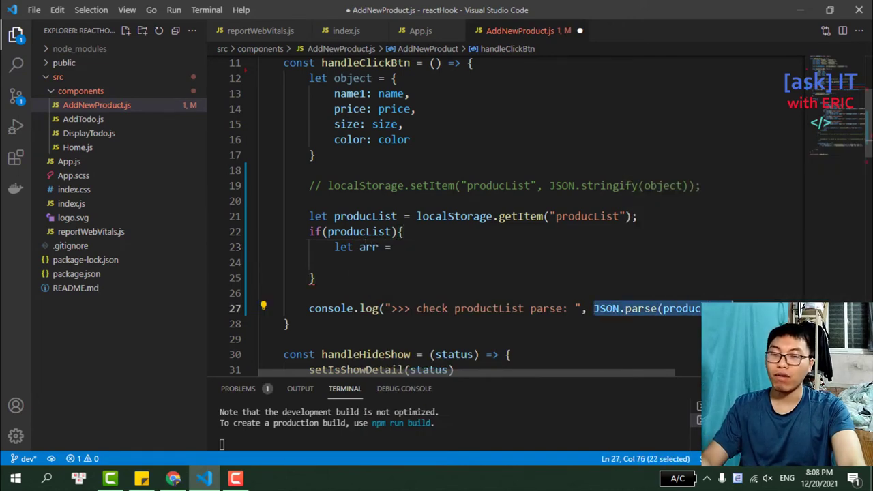
pyautogui.hotkey('ctrl', 'c')
pyautogui.click(455, 247)
pyautogui.hotkey('ctrl', 'v')
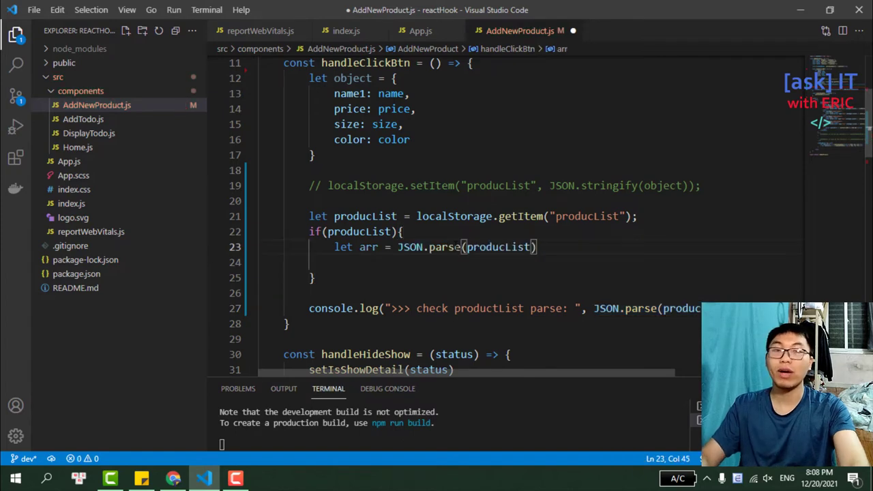
pyautogui.write(';')
# Step: Add arr.push(JSON.stringify(object)) on the next line of the if block
pyautogui.press('Return')
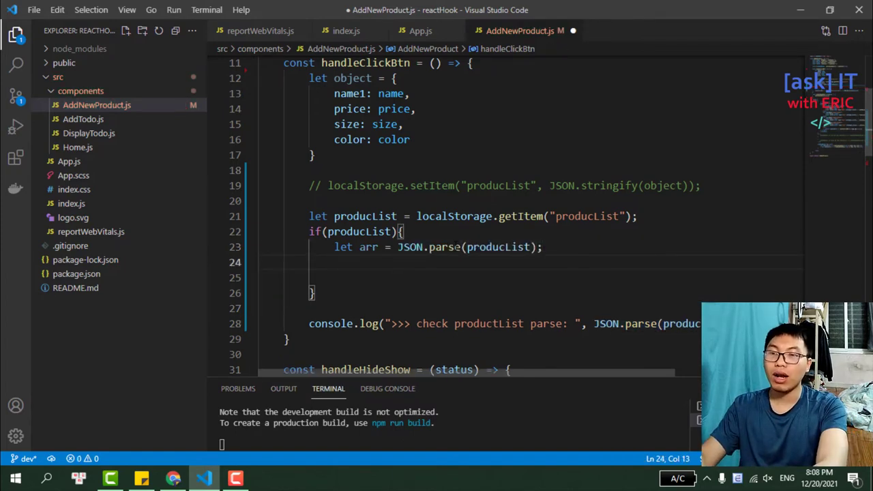
pyautogui.write('i')
pyautogui.press('BackSpace')
pyautogui.press('BackSpace')
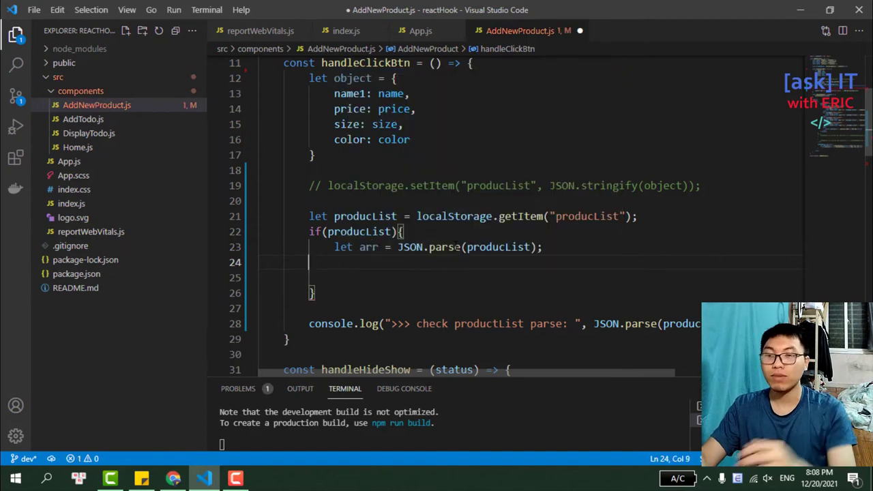
pyautogui.press('Tab')
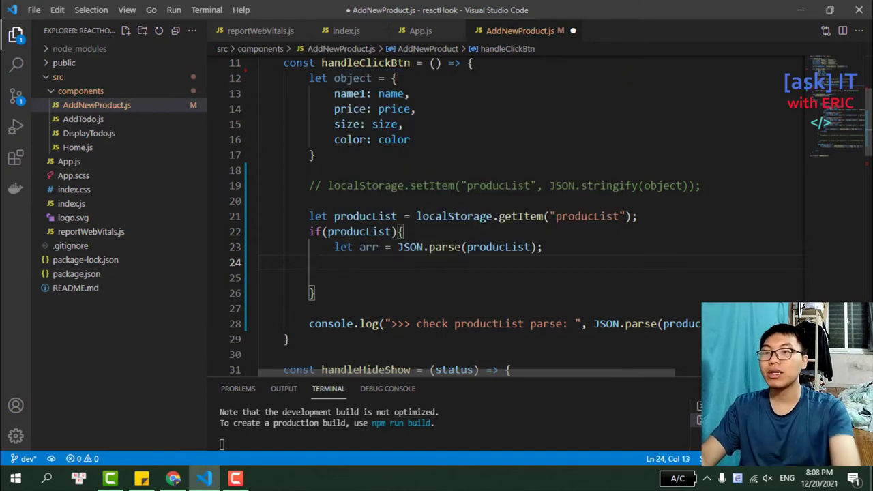
pyautogui.write('arr')
pyautogui.press('Escape')
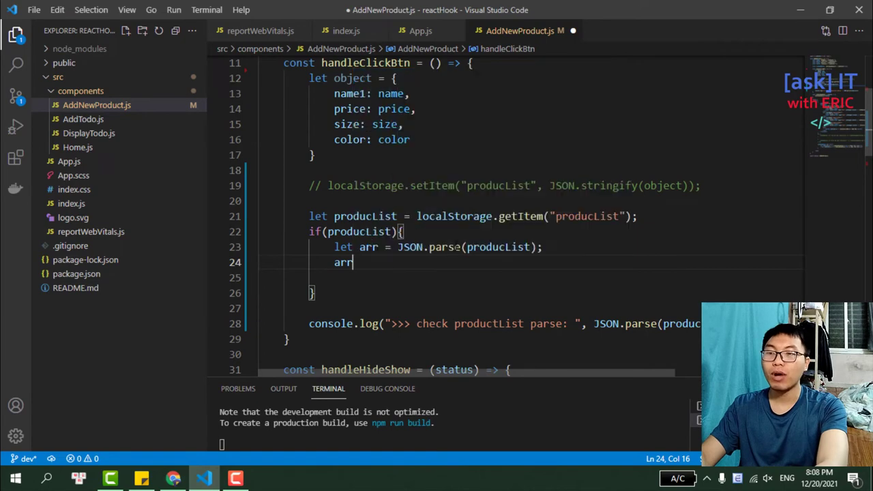
pyautogui.write('.push(')
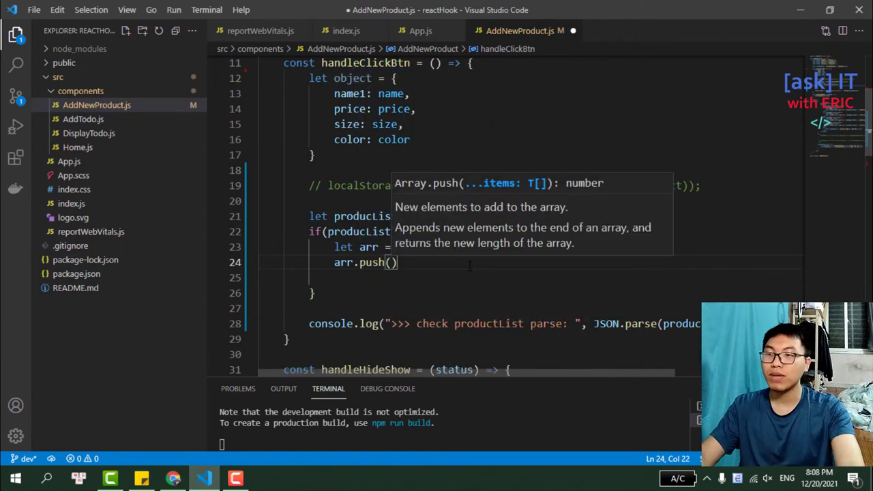
pyautogui.click(466, 278)
pyautogui.moveTo(550, 185); pyautogui.dragTo(682, 186)
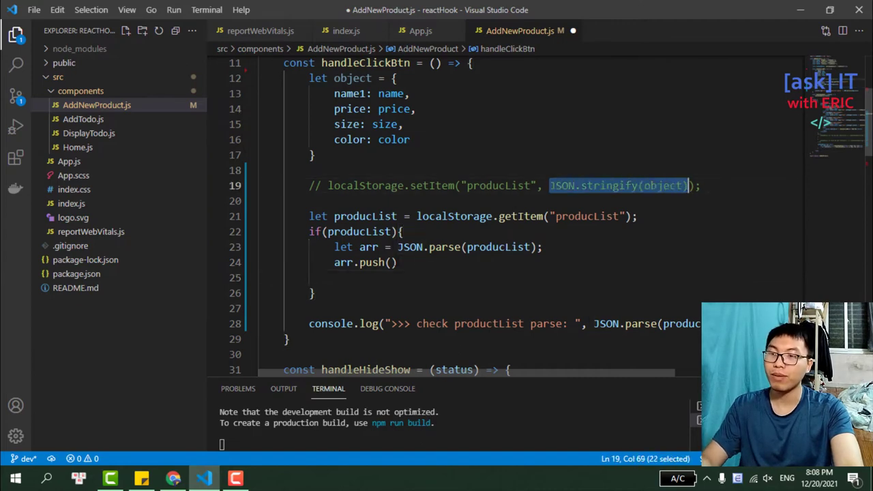
pyautogui.hotkey('ctrl', 'c')
pyautogui.click(388, 262)
pyautogui.hotkey('ctrl', 'v')
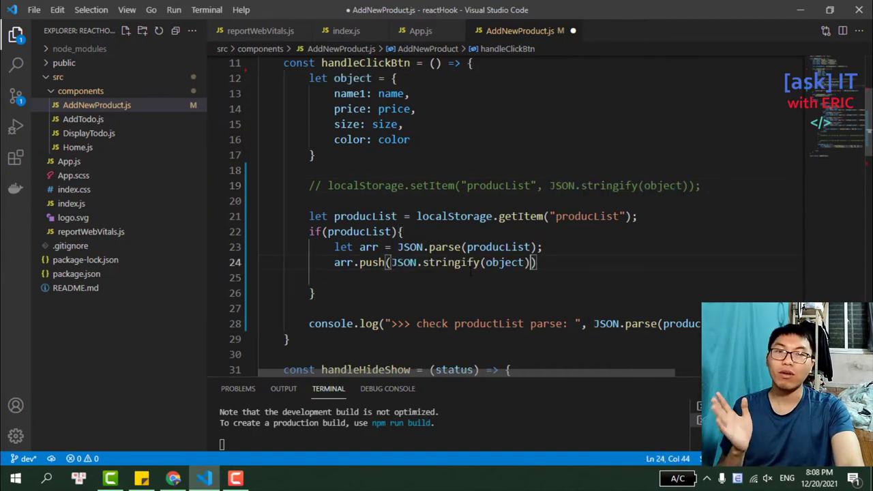
# Step: Move the commented setItem line into the if block and uncomment it
pyautogui.click(355, 273)
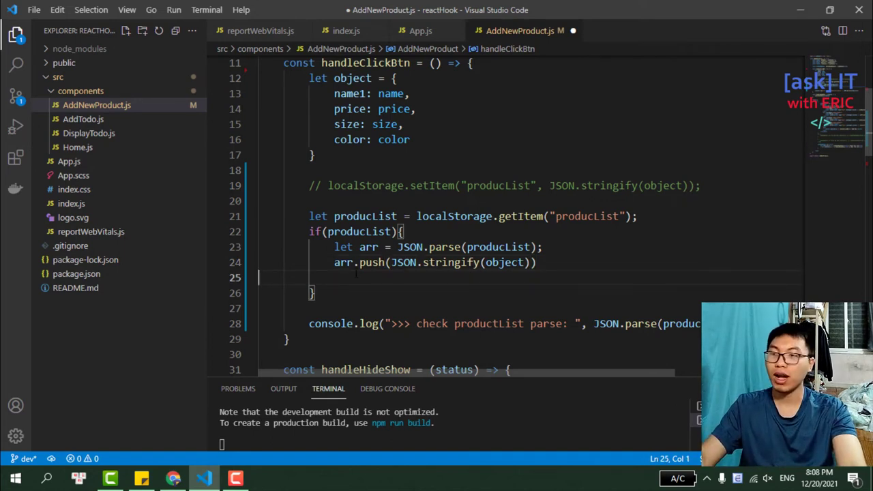
pyautogui.press('Tab')
pyautogui.press('Tab')
pyautogui.press('Tab')
pyautogui.click(309, 185)
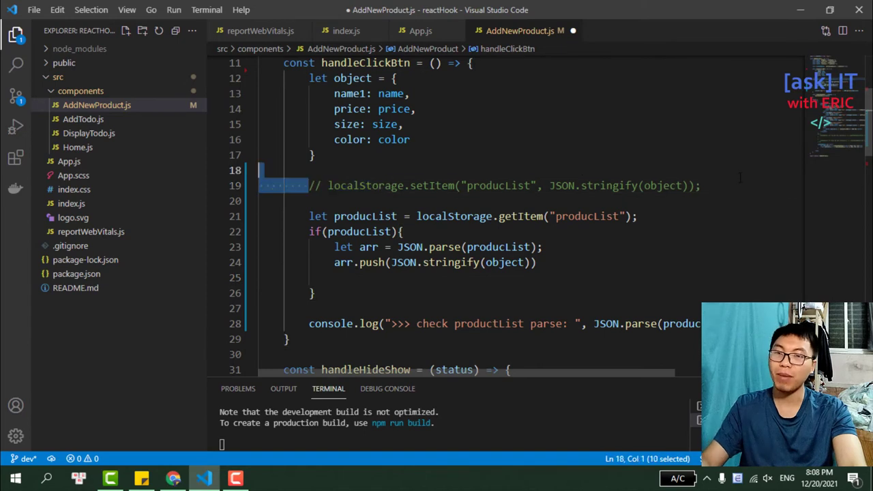
pyautogui.hotkey('shift', 'End')
pyautogui.press('Delete')
pyautogui.click(430, 278)
pyautogui.hotkey('ctrl', 'v')
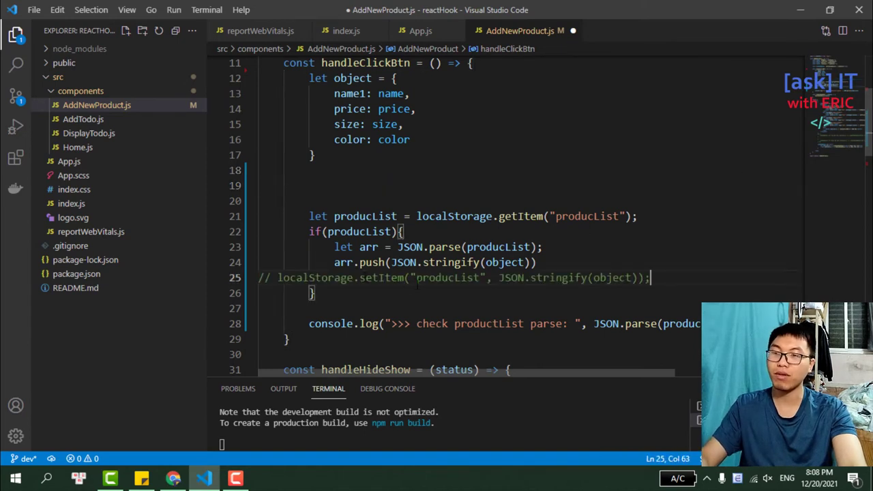
pyautogui.tripleClick(385, 278)
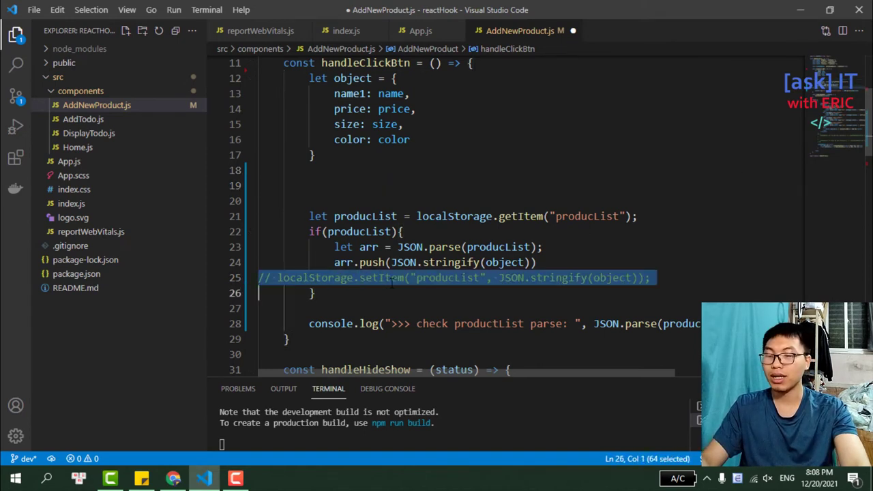
pyautogui.hotkey('ctrl', '/')
pyautogui.click(496, 292)
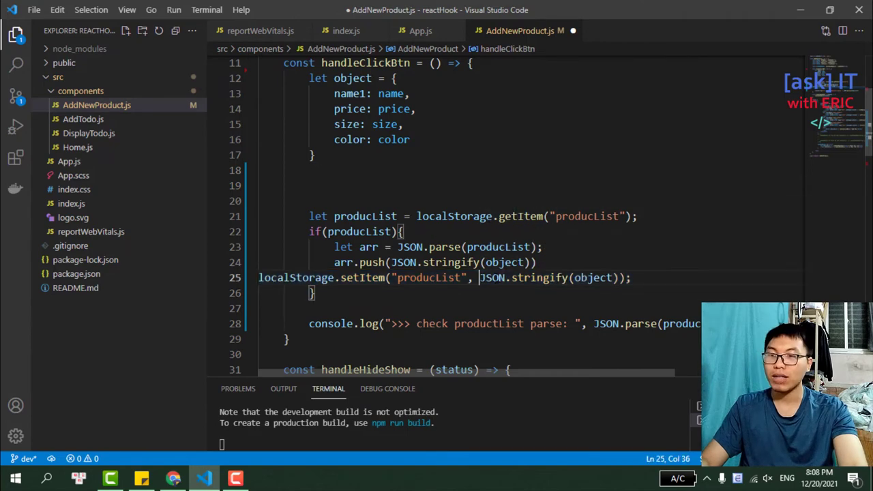
# Step: Make setItem store JSON.stringify(arr), reformat the file, and save AddNewProduct.js
pyautogui.moveTo(479, 277); pyautogui.dragTo(584, 277)
pyautogui.click(594, 278)
pyautogui.doubleClick(594, 278)
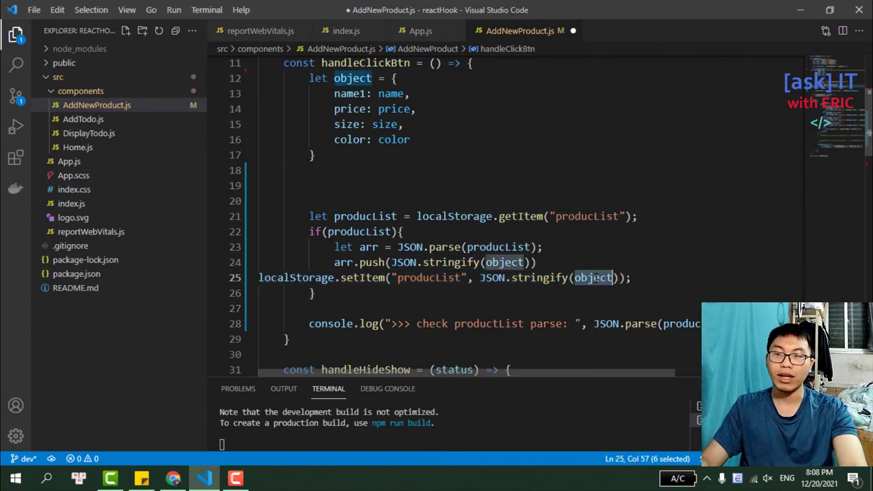
pyautogui.doubleClick(369, 247)
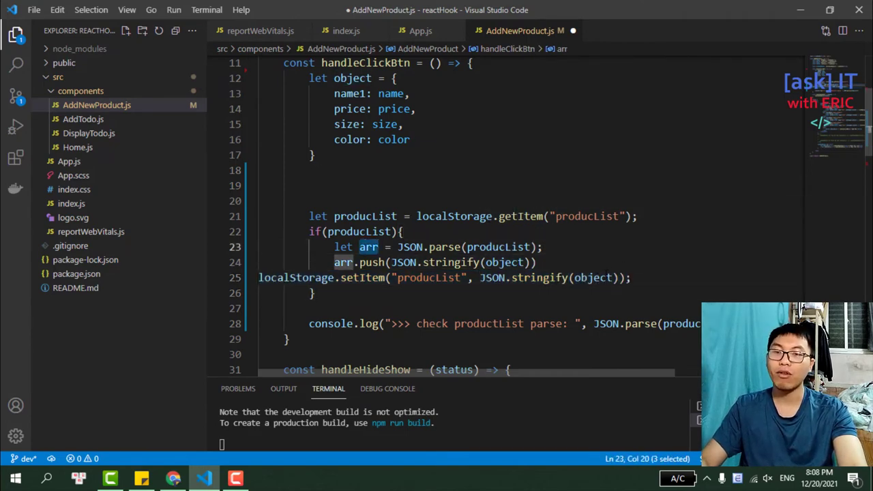
pyautogui.hotkey('ctrl', 'c')
pyautogui.doubleClick(593, 277)
pyautogui.hotkey('ctrl', 'v')
pyautogui.hotkey('shift', 'alt', 'f')
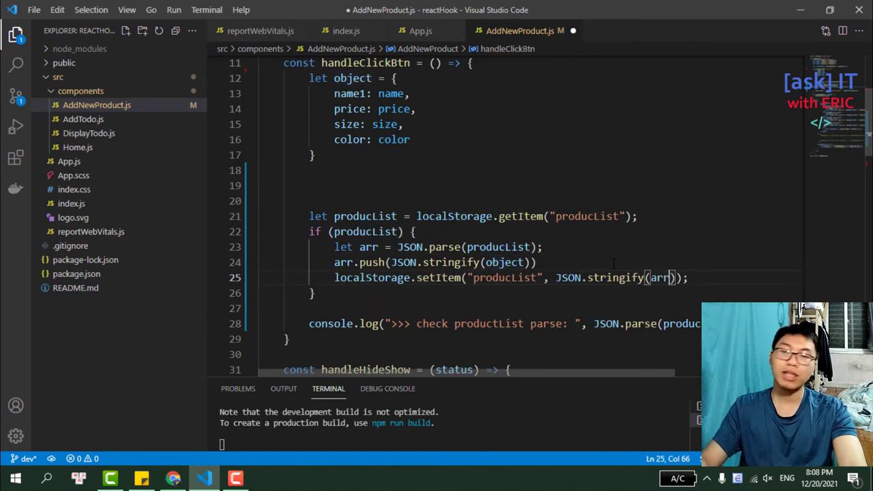
pyautogui.hotkey('ctrl', 's')
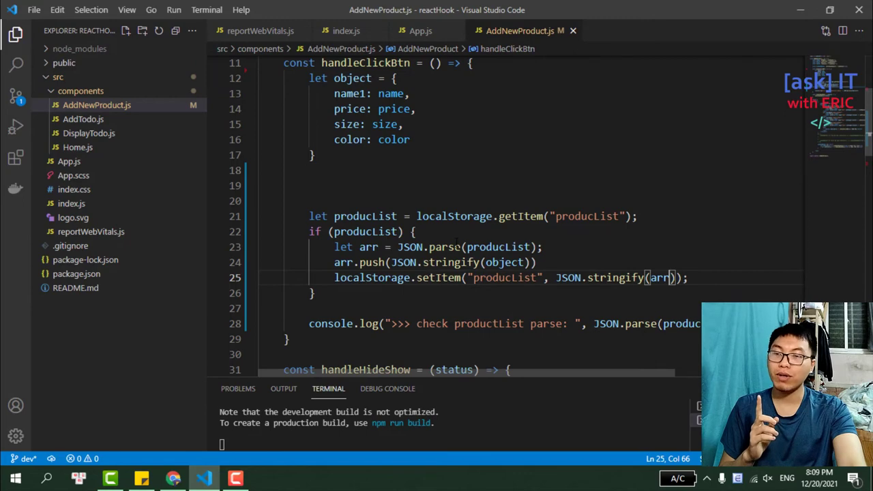
pyautogui.click(415, 231)
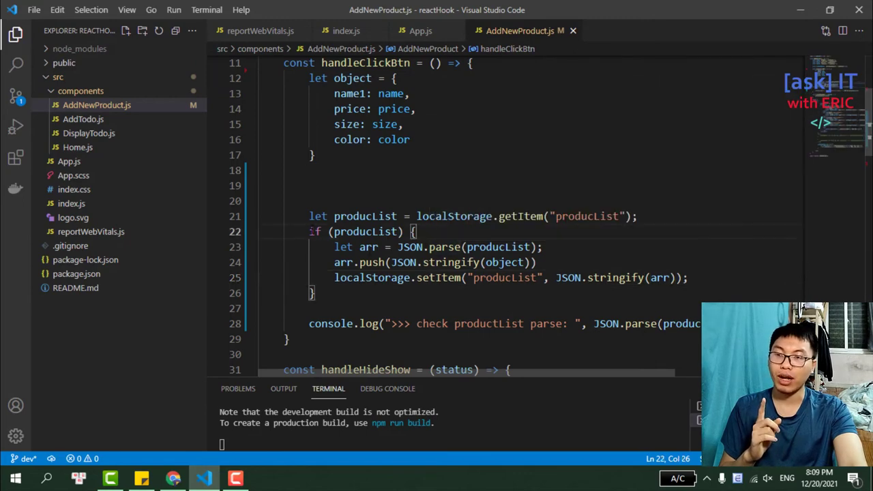
pyautogui.moveTo(309, 231); pyautogui.dragTo(374, 300)
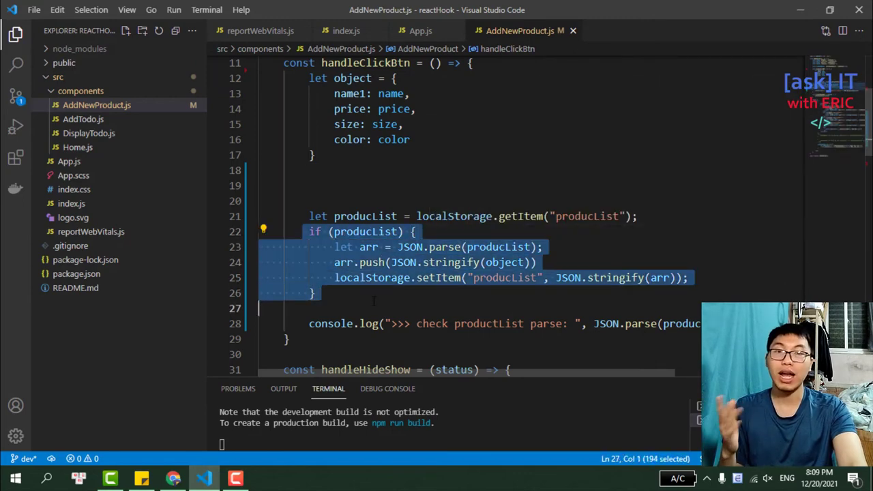
pyautogui.moveTo(302, 216); pyautogui.dragTo(639, 216)
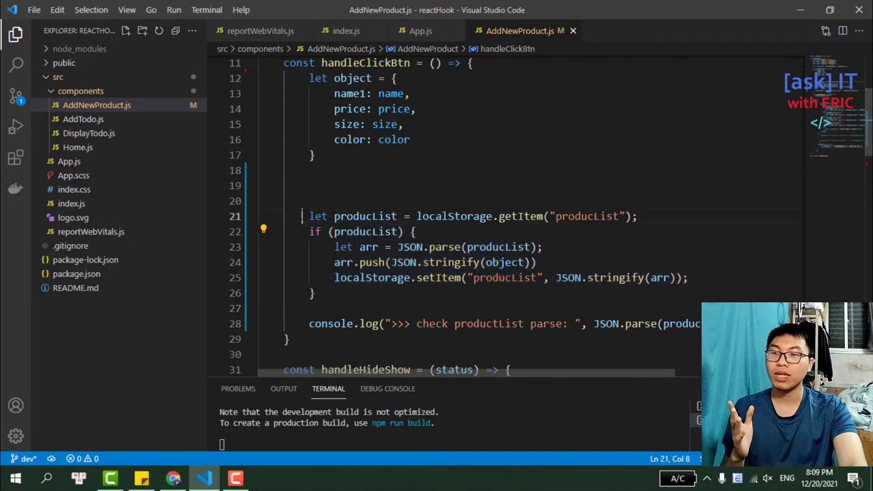
# Step: Add an else block after the if and paste the setItem save line into it
pyautogui.click(365, 292)
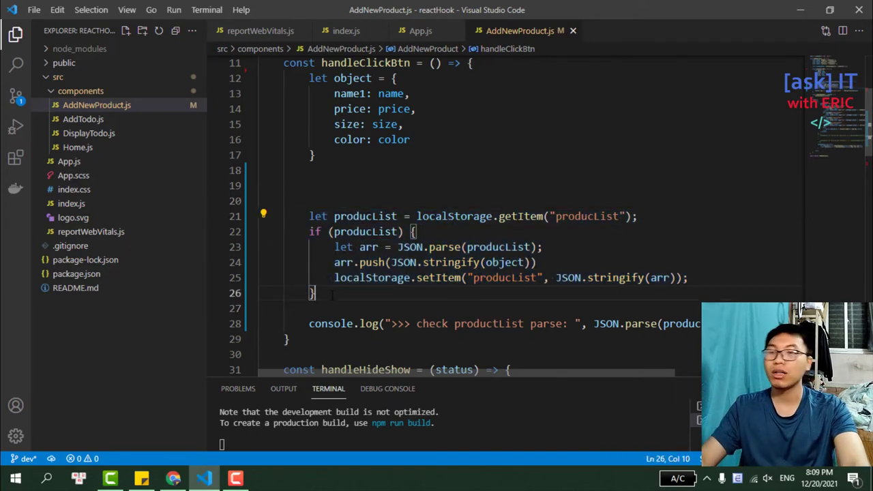
pyautogui.write('es')
pyautogui.press('BackSpace')
pyautogui.write('lse')
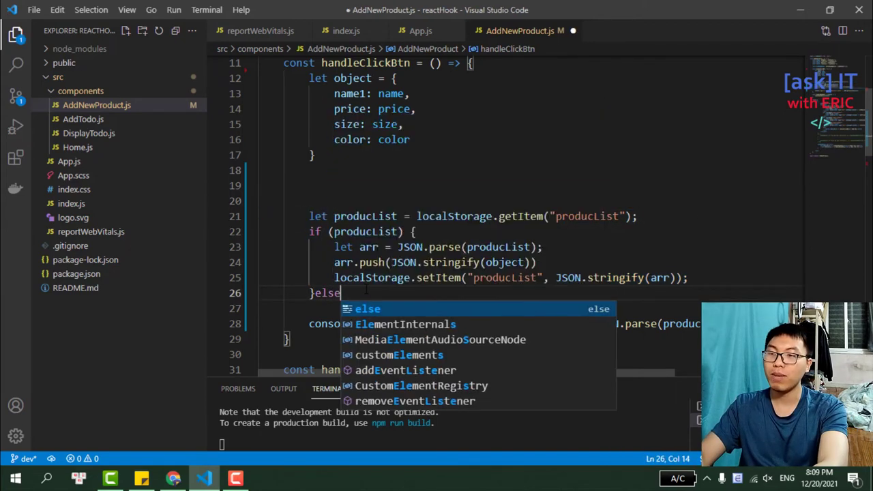
pyautogui.write(' {')
pyautogui.press('Return')
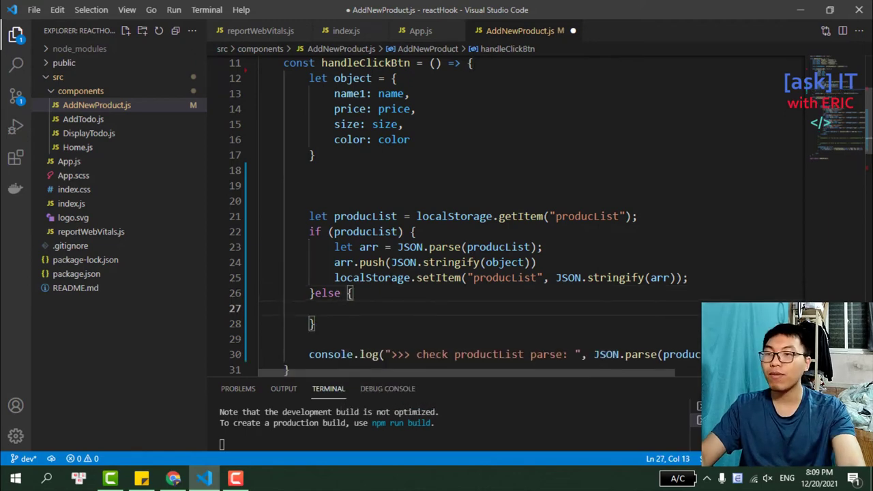
pyautogui.moveTo(333, 277); pyautogui.dragTo(756, 278)
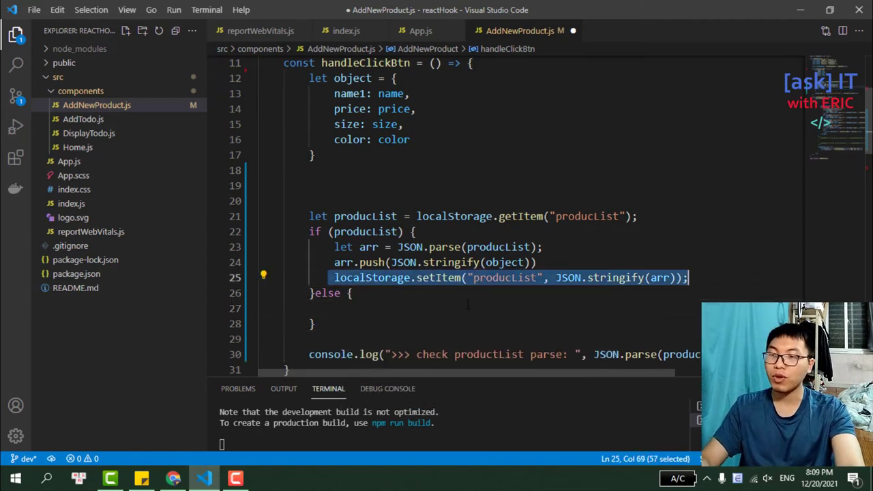
pyautogui.hotkey('ctrl', 'c')
pyautogui.click(363, 308)
pyautogui.hotkey('ctrl', 'v')
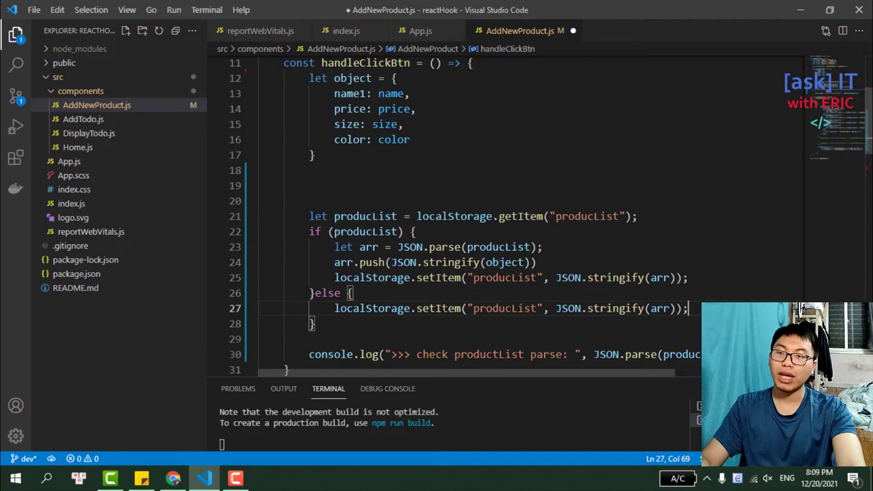
# Step: In the else branch, replace arr with [object] in setItem, fixing Object to lowercase object
pyautogui.click(393, 299)
pyautogui.press('Return')
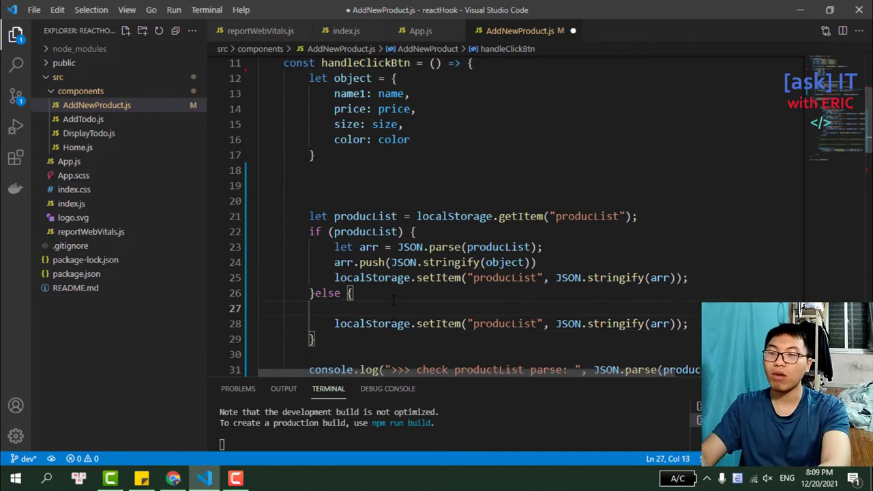
pyautogui.write('let')
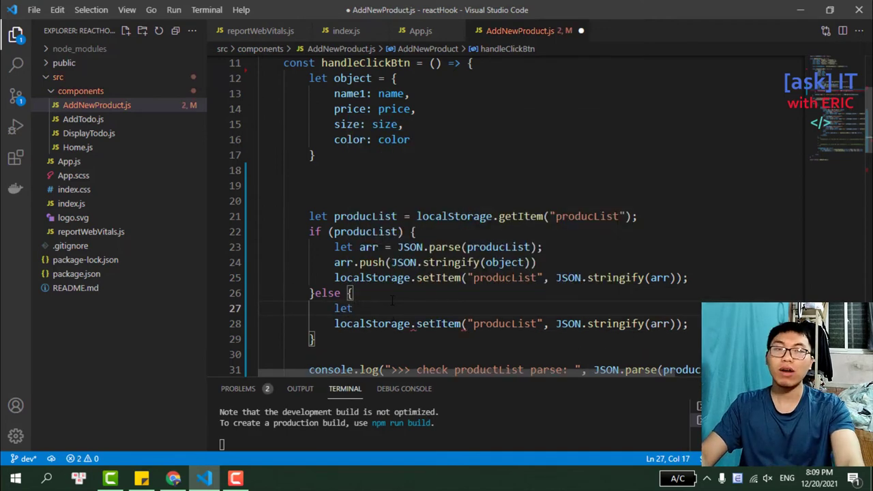
pyautogui.click(660, 324)
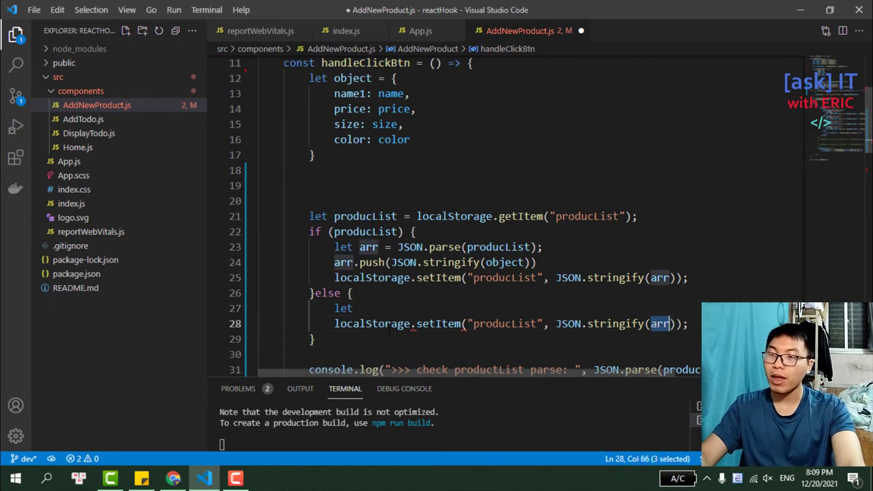
pyautogui.moveTo(360, 308); pyautogui.dragTo(321, 308)
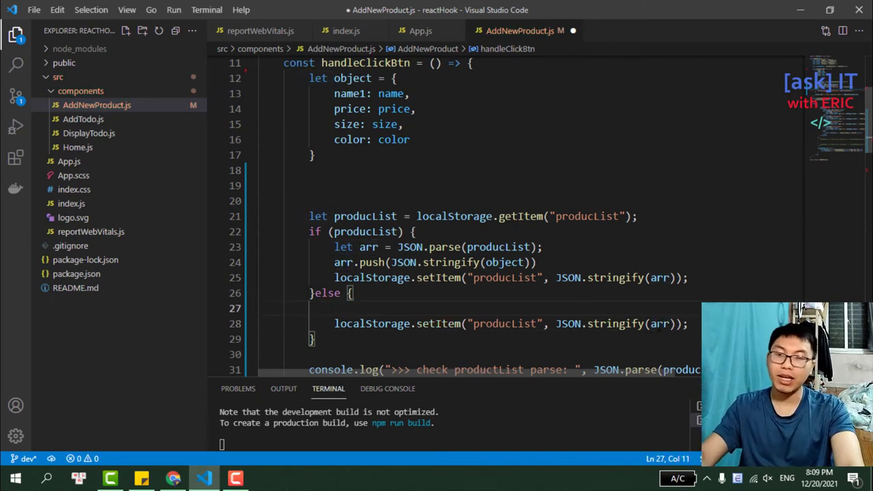
pyautogui.doubleClick(660, 324)
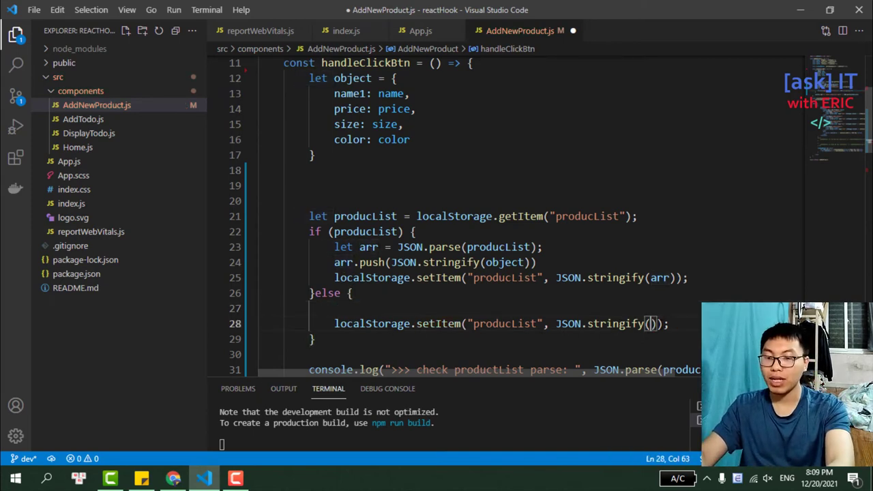
pyautogui.press('BackSpace')
pyautogui.write('[o')
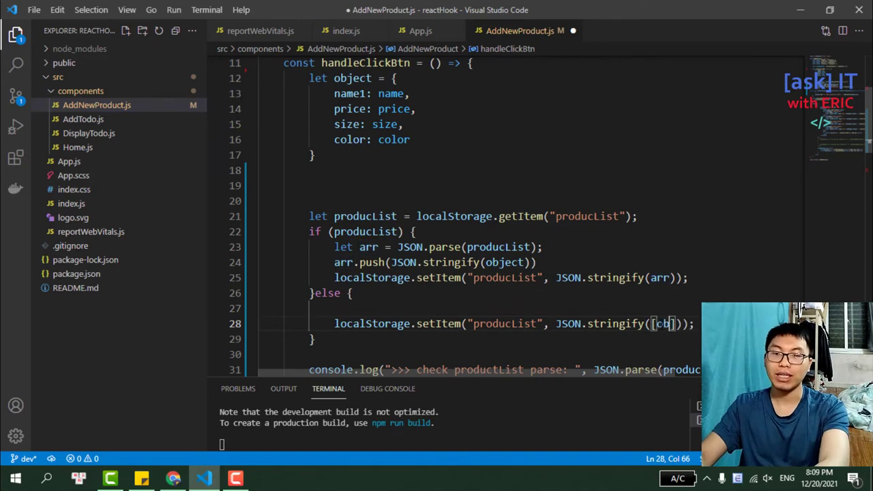
pyautogui.write('bj')
pyautogui.press('Down')
pyautogui.press('Return')
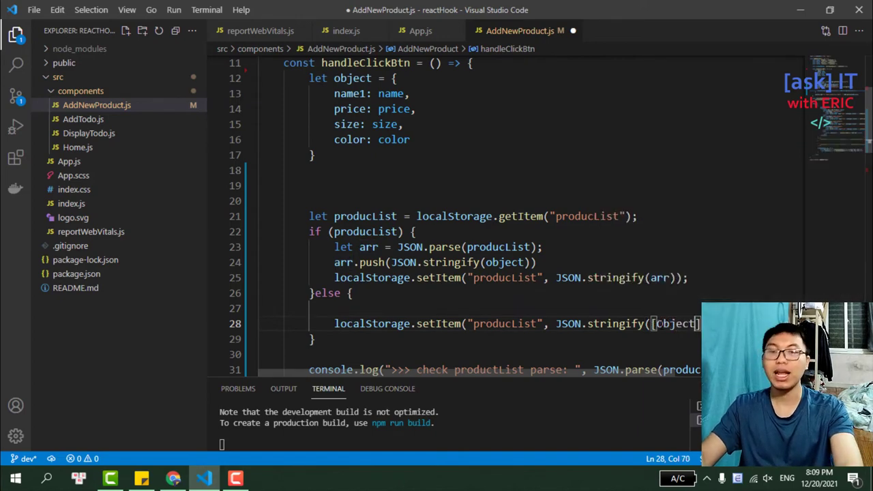
pyautogui.scroll(-2, 478, 205)
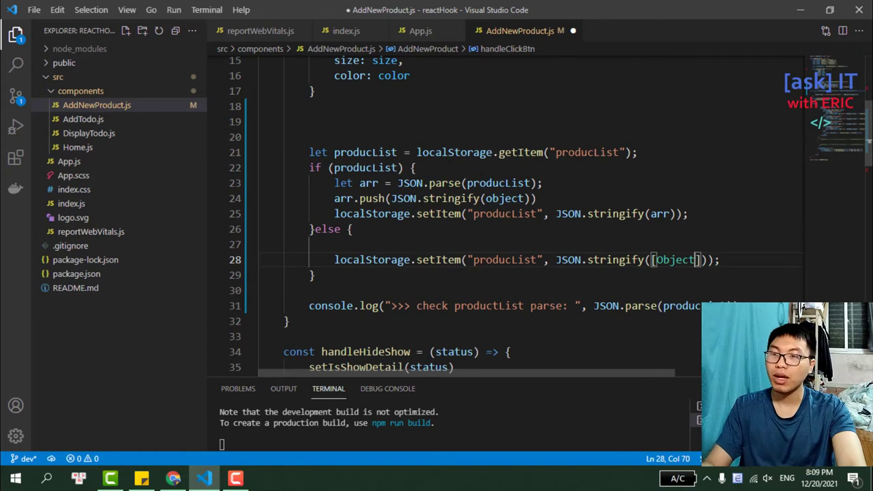
pyautogui.scroll(2, 478, 204)
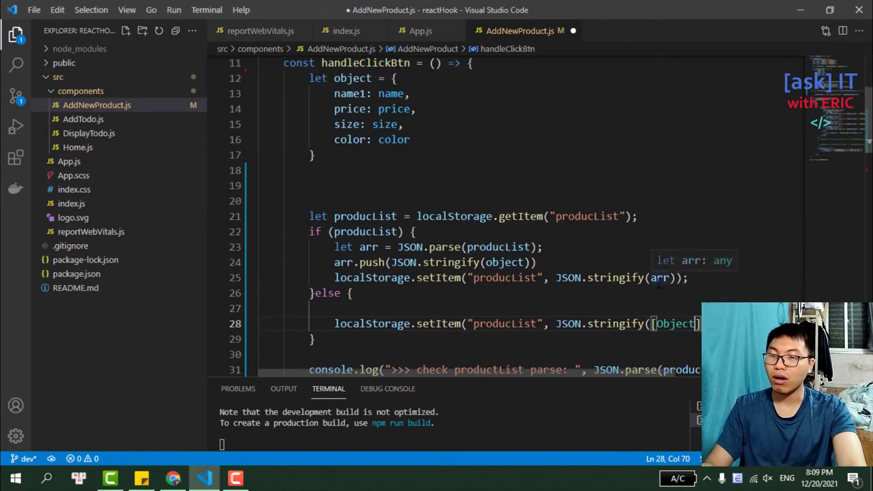
pyautogui.doubleClick(505, 262)
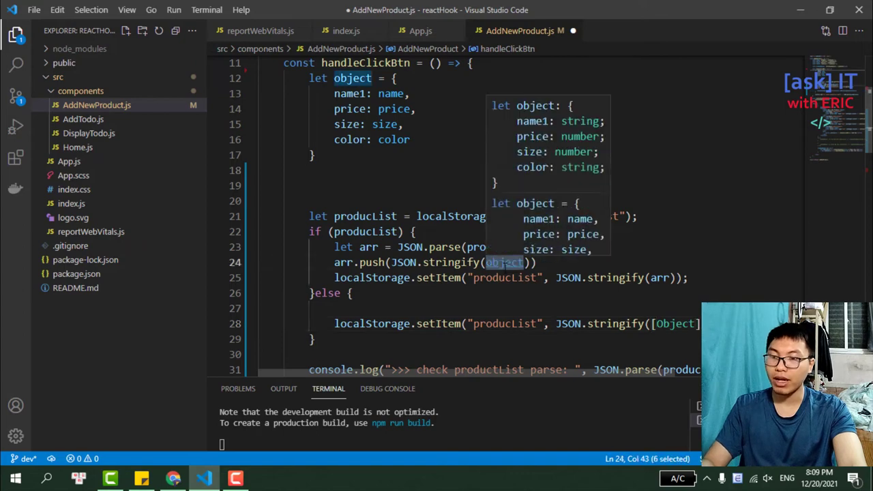
pyautogui.doubleClick(686, 324)
pyautogui.hotkey('ctrl', 'v')
# Step: Rebuild the else-branch stringify argument as [object] and remove the leftover let a line
pyautogui.scroll(-2, 626, 277)
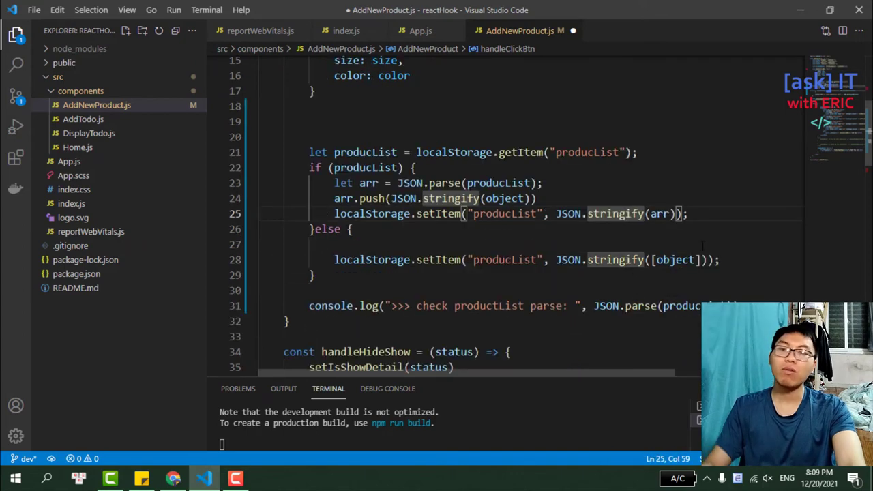
pyautogui.click(660, 288)
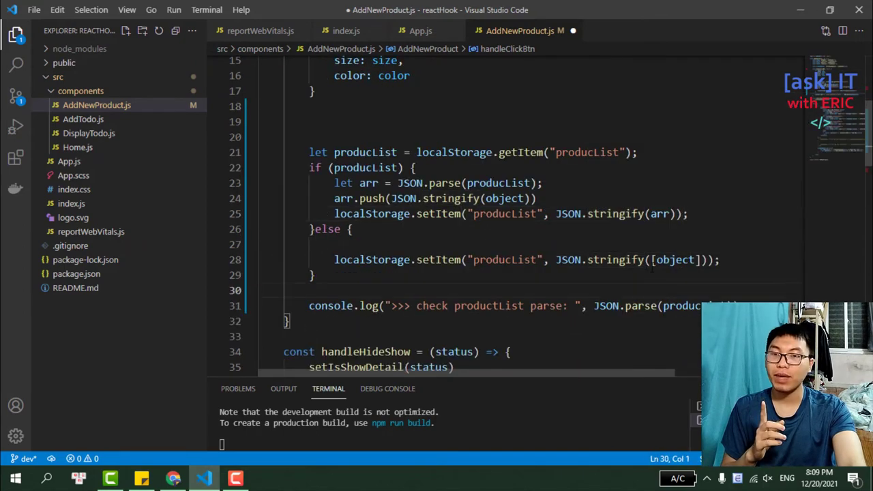
pyautogui.moveTo(651, 259); pyautogui.dragTo(701, 259)
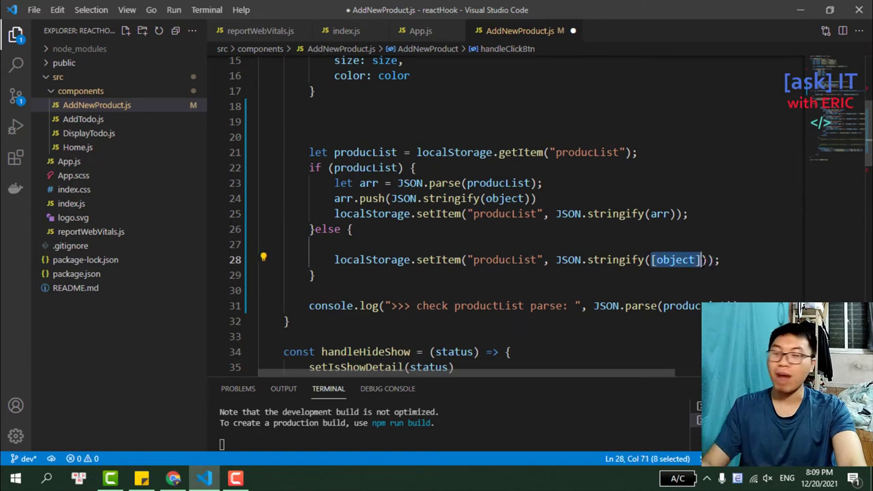
pyautogui.press('BackSpace')
pyautogui.click(401, 259)
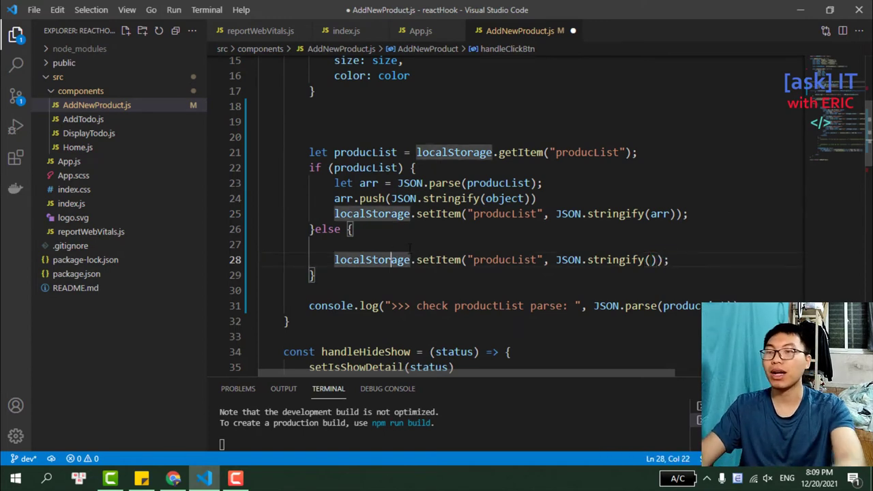
pyautogui.click(374, 244)
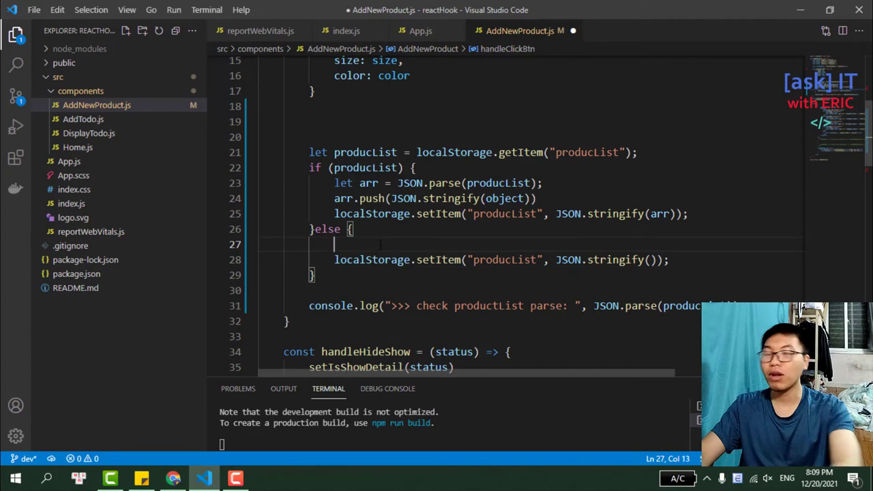
pyautogui.write('let a = [object')
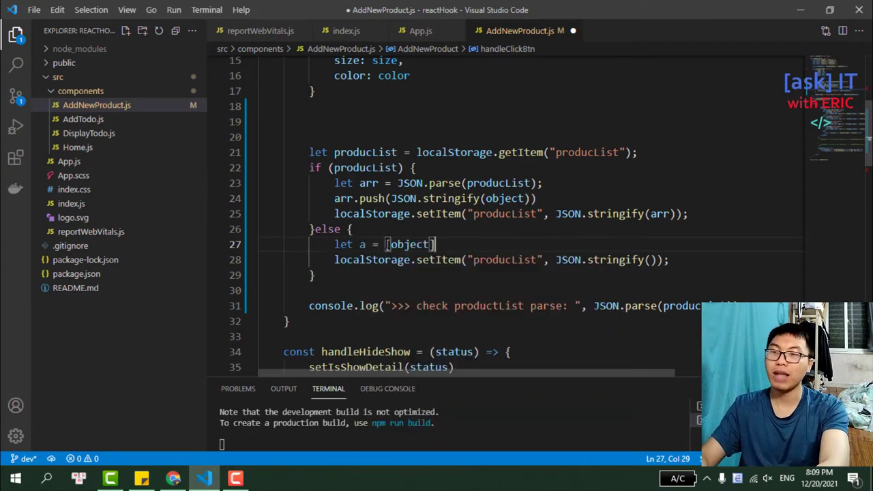
pyautogui.write('];')
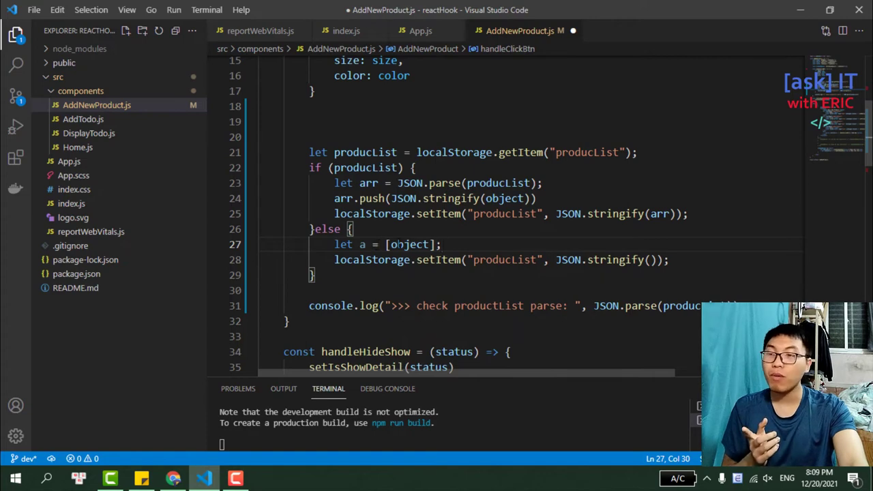
pyautogui.moveTo(385, 244); pyautogui.dragTo(455, 247)
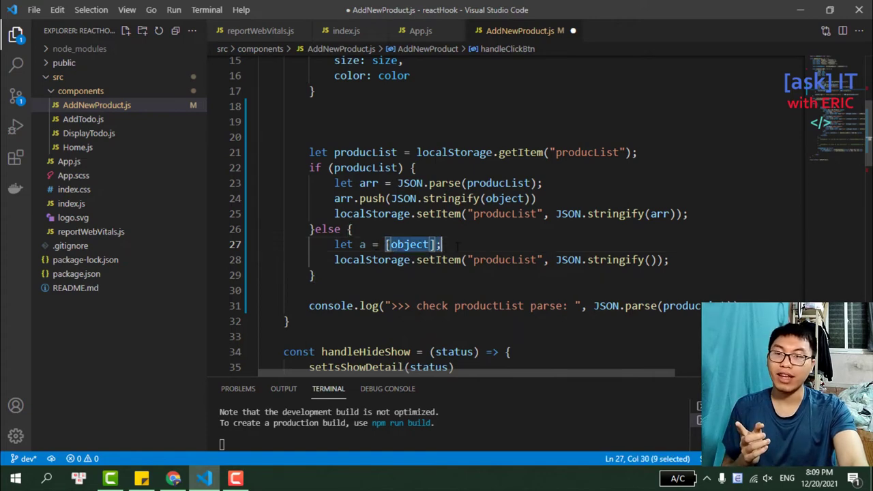
pyautogui.hotkey('ctrl', 'x')
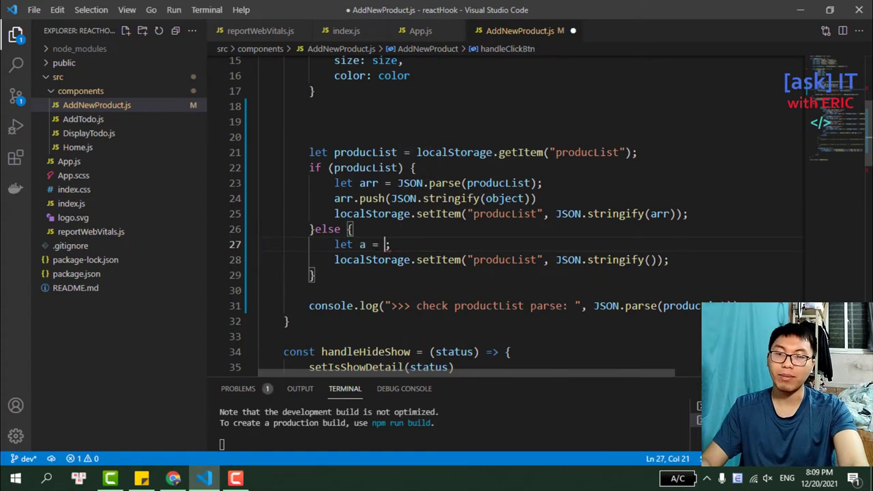
pyautogui.click(646, 260)
pyautogui.hotkey('ctrl', 'v')
pyautogui.moveTo(328, 244); pyautogui.dragTo(427, 246)
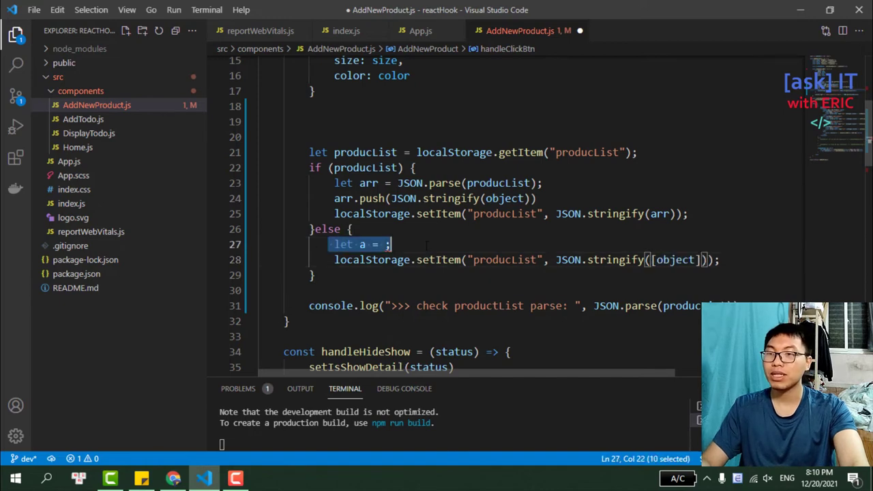
pyautogui.press('BackSpace')
pyautogui.press('BackSpace')
pyautogui.press('BackSpace')
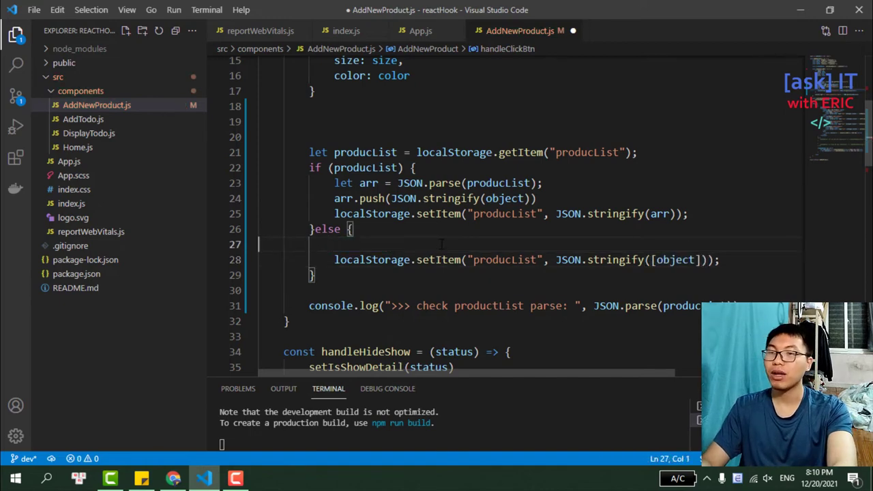
pyautogui.press('BackSpace')
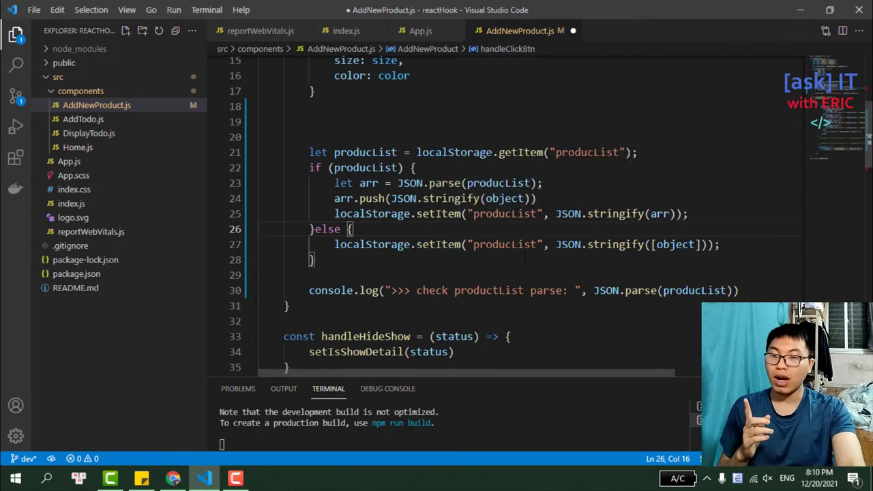
# Step: Delete the console.log(JSON.parse(producList)) debugging line and save AddNewProduct.js
pyautogui.click(441, 271)
pyautogui.press('Return')
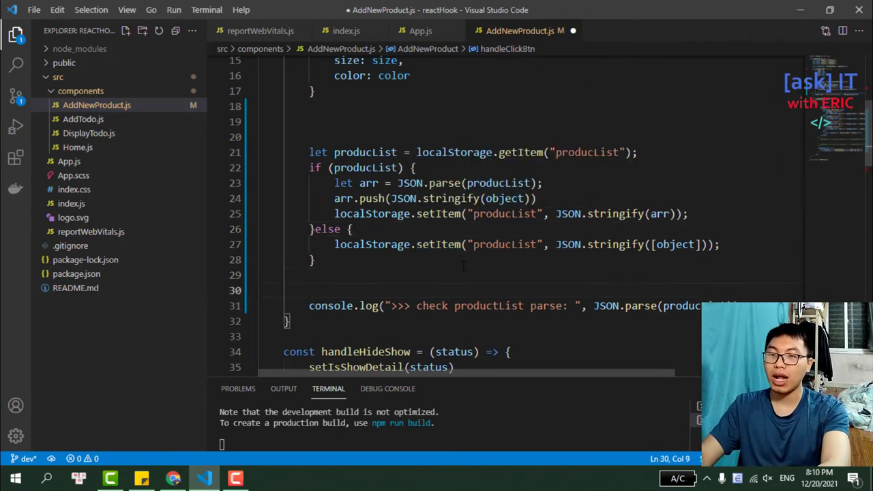
pyautogui.moveTo(594, 305); pyautogui.dragTo(734, 306)
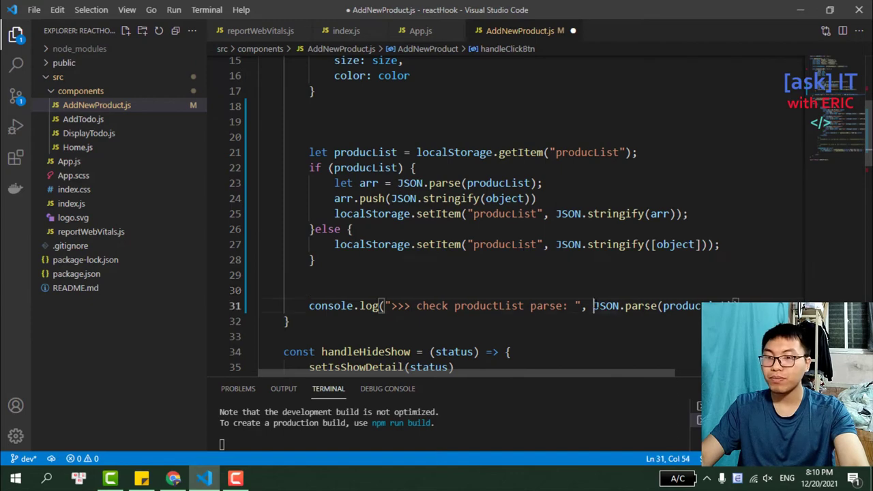
pyautogui.hotkey('ctrl', 'x')
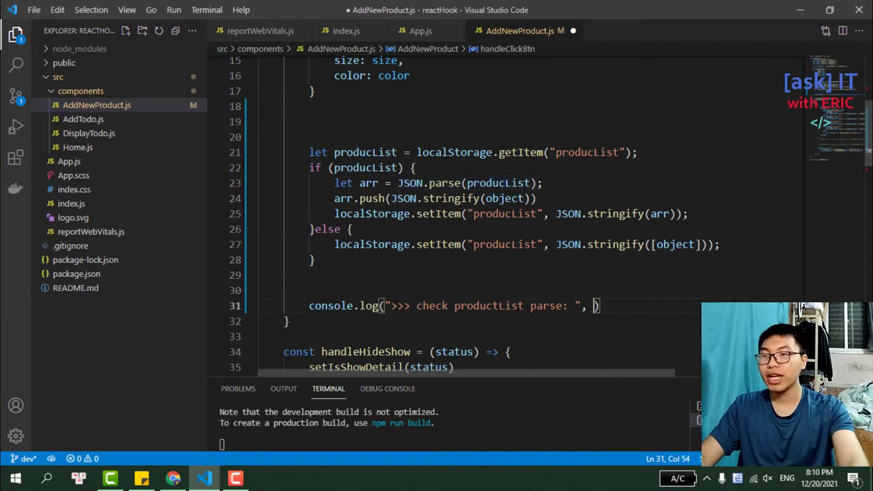
pyautogui.moveTo(291, 305); pyautogui.dragTo(624, 308)
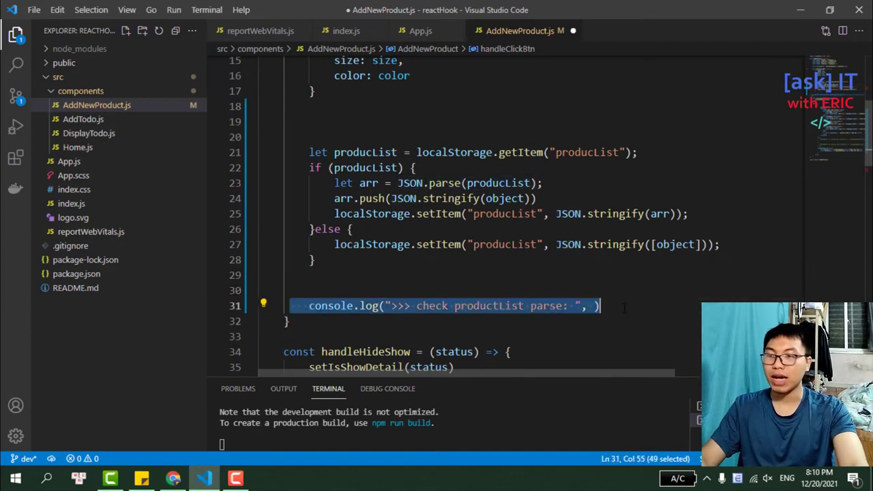
pyautogui.press('BackSpace')
pyautogui.press('BackSpace')
pyautogui.press('BackSpace')
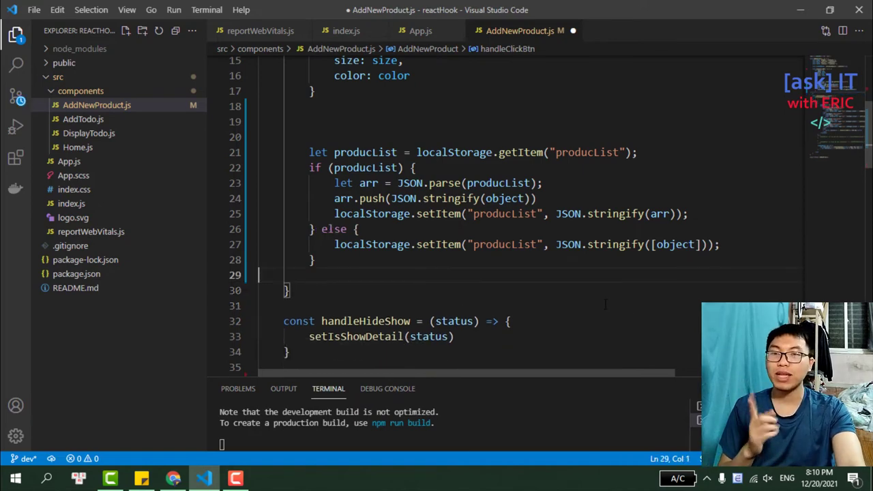
pyautogui.hotkey('ctrl', 's')
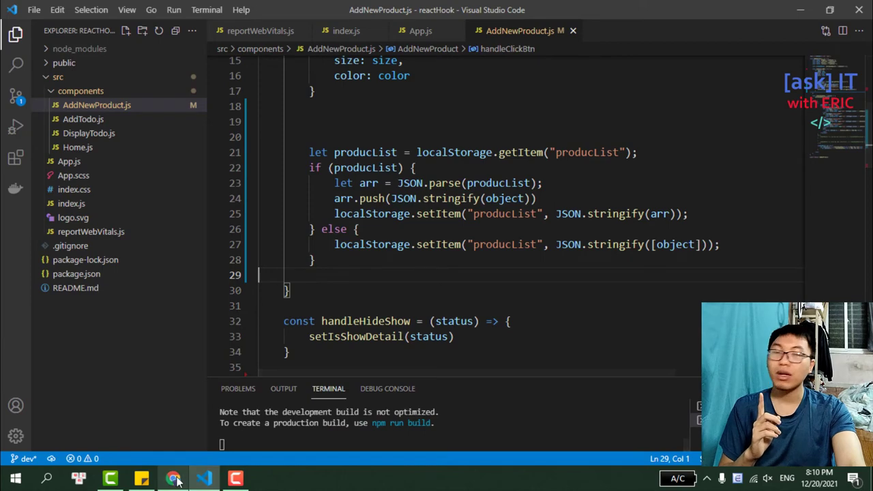
# Step: Delete the producList entry from Chrome's Local Storage and reload the React app
pyautogui.click(173, 477)
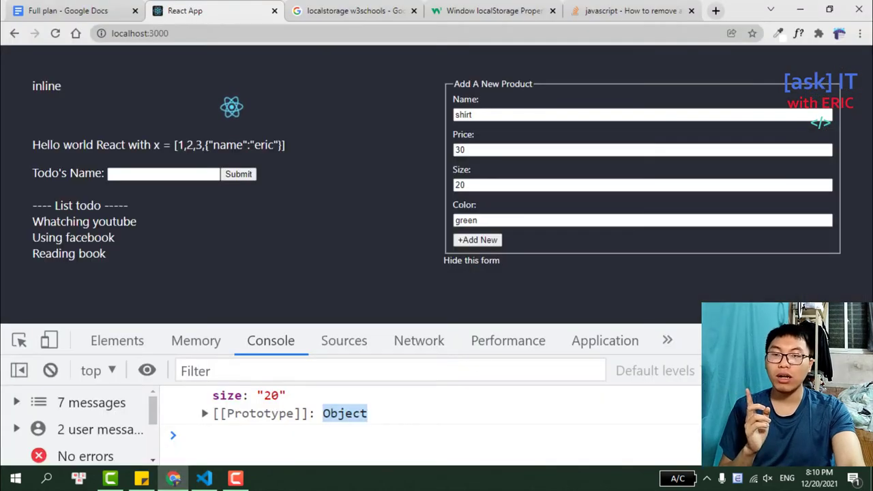
pyautogui.moveTo(450, 323); pyautogui.dragTo(450, 143)
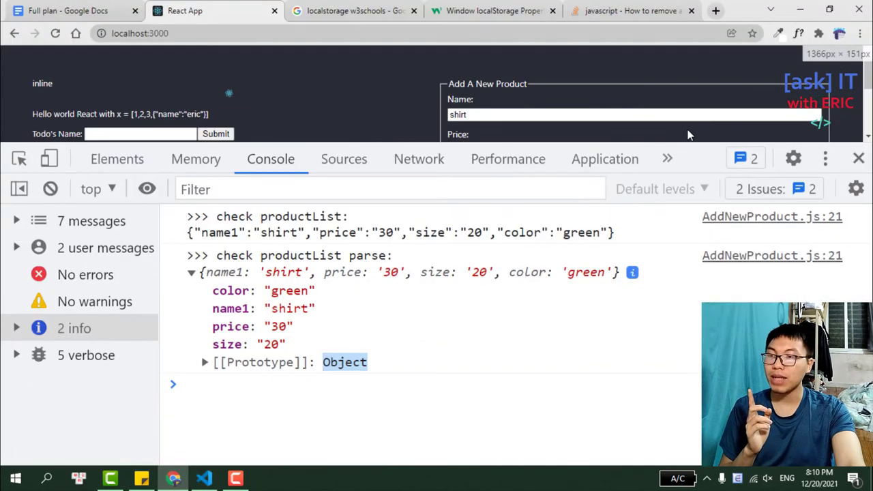
pyautogui.click(605, 158)
pyautogui.rightClick(278, 289)
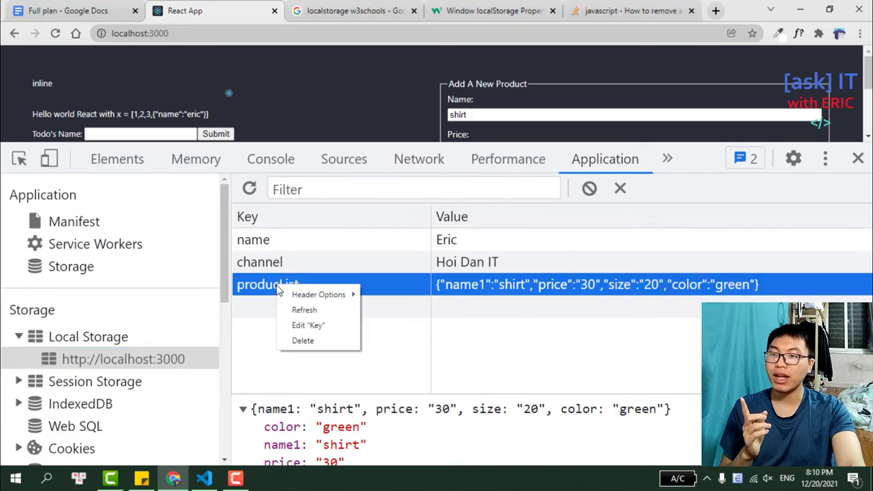
pyautogui.click(304, 340)
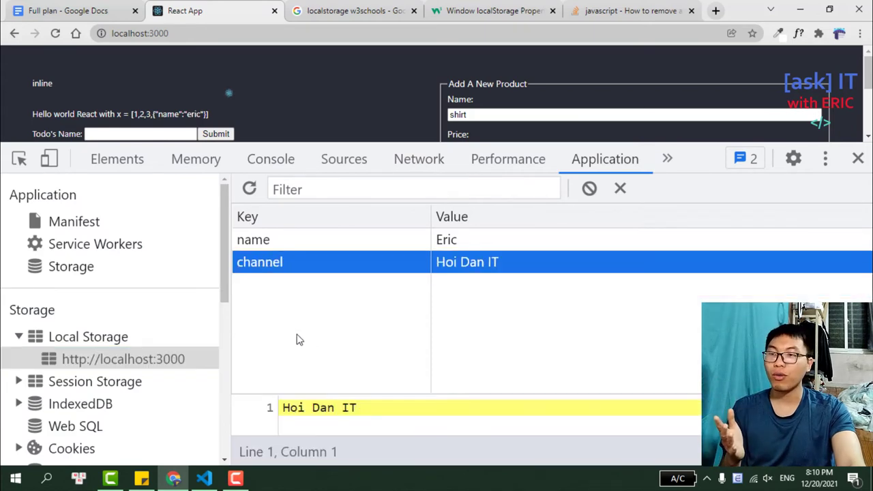
pyautogui.click(55, 34)
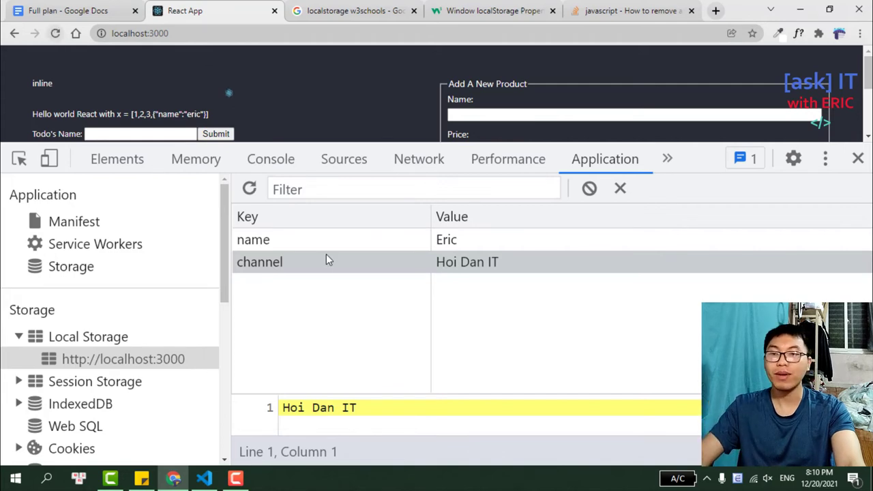
pyautogui.moveTo(703, 143); pyautogui.dragTo(669, 278)
# Step: Add the product shirt with price 99, size 30 and colour yellow
pyautogui.click(517, 114)
pyautogui.write('shirt')
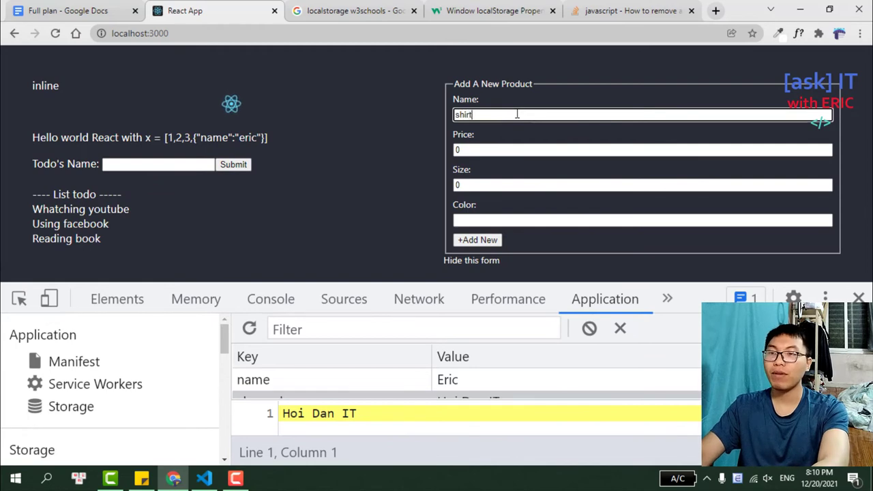
pyautogui.press('Tab')
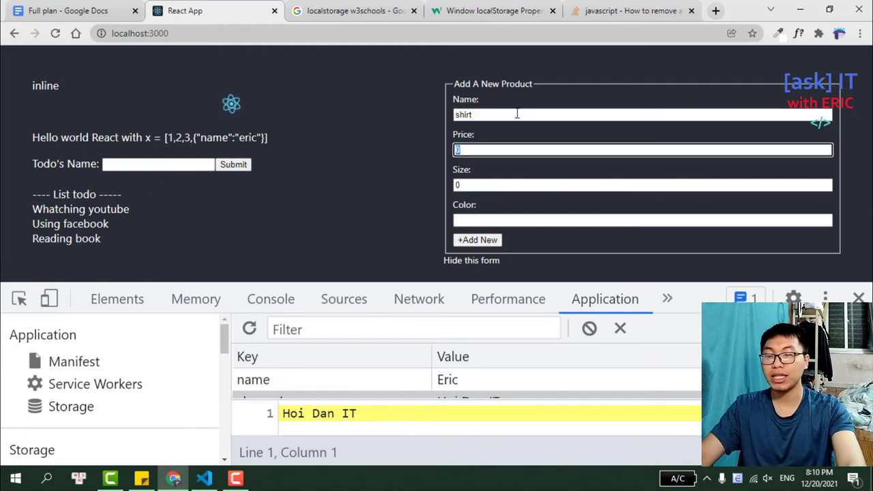
pyautogui.write('99')
pyautogui.press('Tab')
pyautogui.write('30')
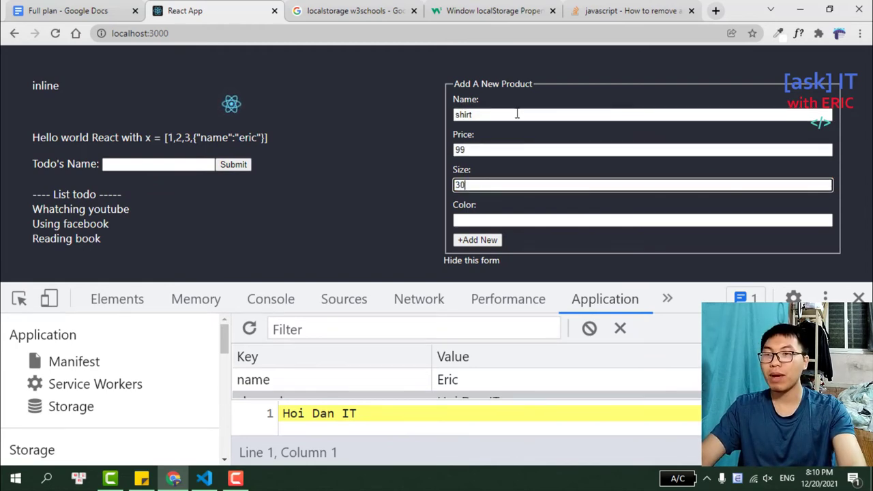
pyautogui.press('Tab')
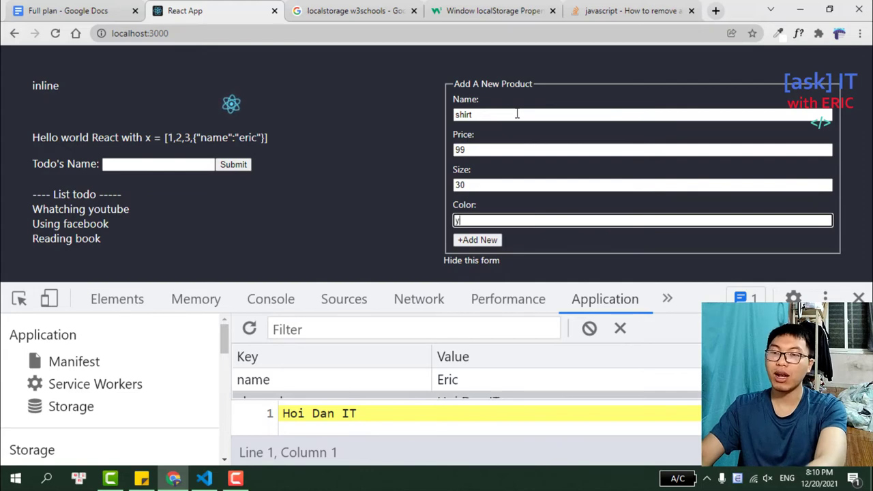
pyautogui.write('yellow')
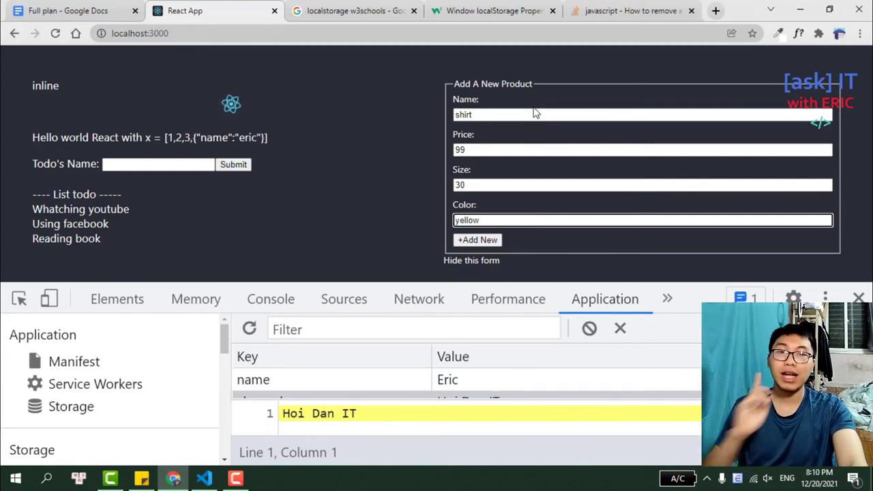
pyautogui.click(472, 240)
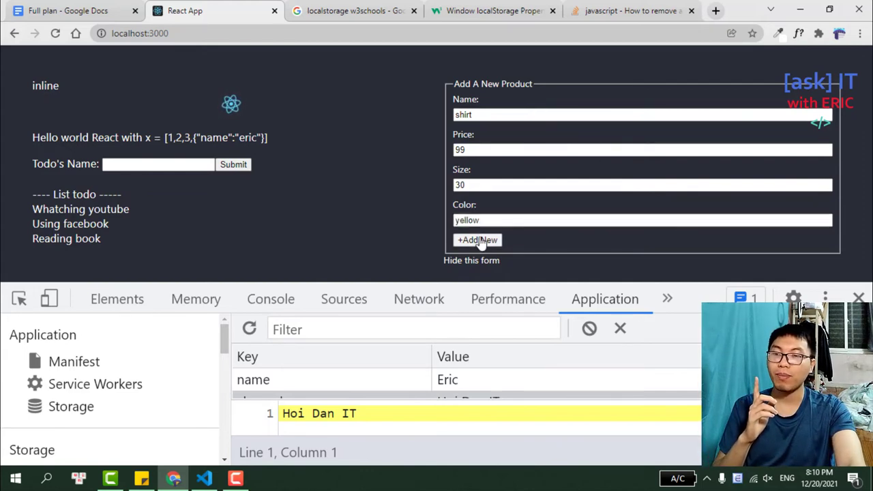
# Step: Inspect producList in Local Storage, confirming it holds the single shirt product
pyautogui.moveTo(693, 283); pyautogui.dragTo(675, 143)
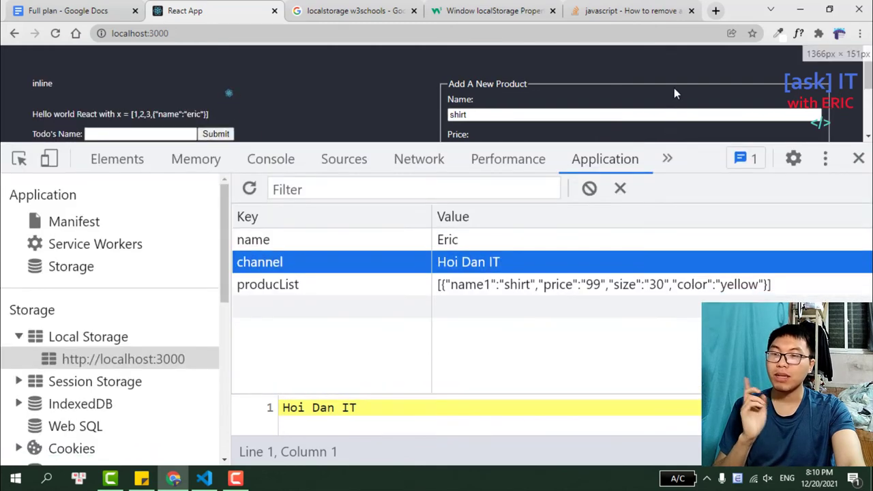
pyautogui.moveTo(443, 294); pyautogui.dragTo(744, 294)
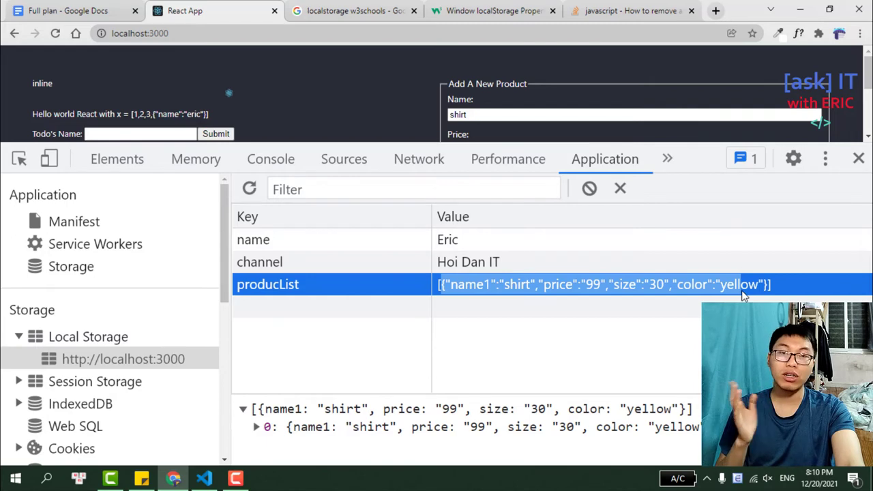
pyautogui.moveTo(742, 293); pyautogui.dragTo(766, 292)
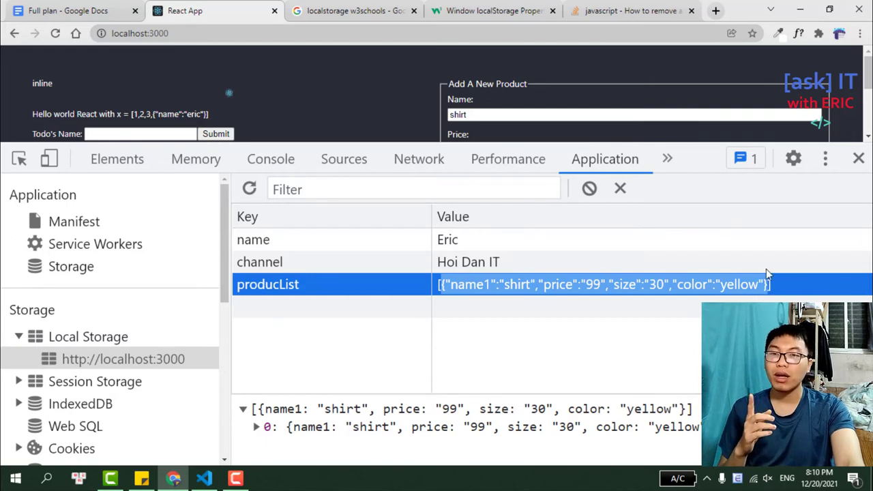
pyautogui.moveTo(710, 145); pyautogui.dragTo(683, 301)
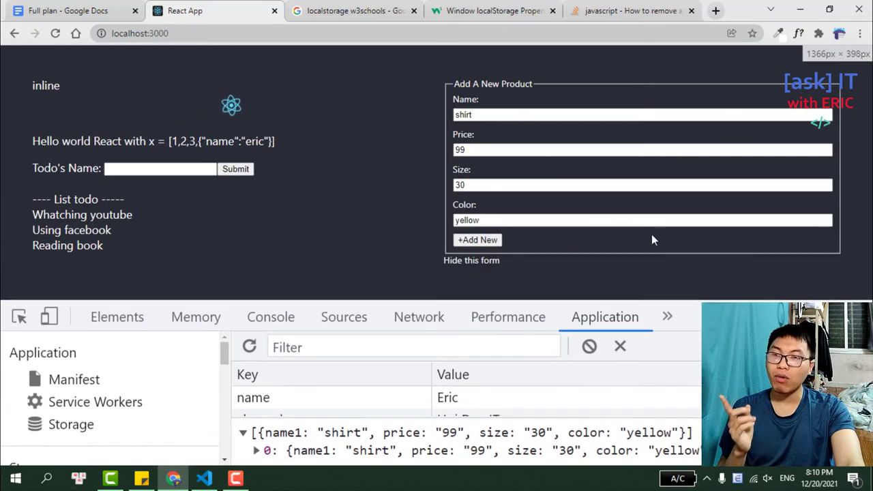
pyautogui.doubleClick(482, 116)
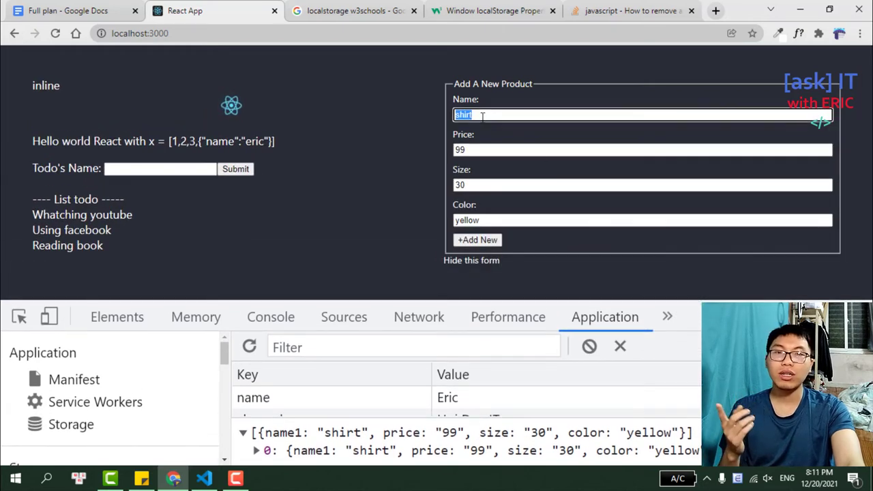
# Step: Change the form entries to short, price 69, size 50, colour green
pyautogui.click(482, 116)
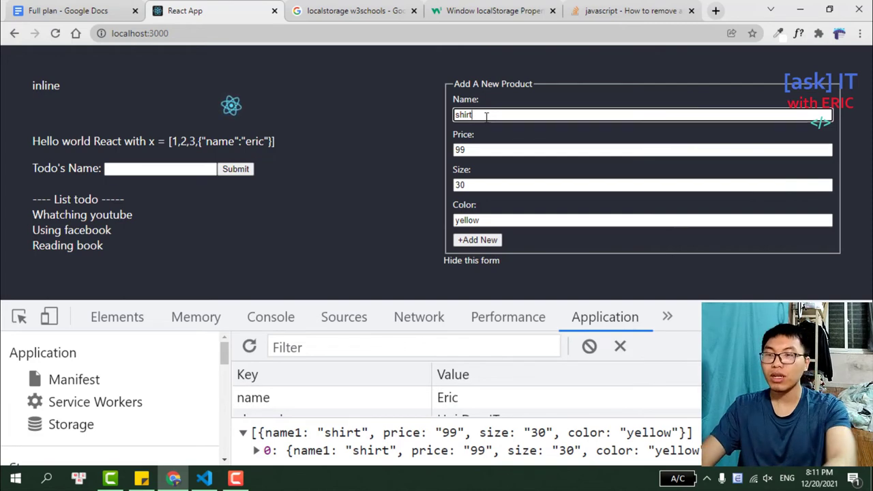
pyautogui.press('BackSpace')
pyautogui.press('BackSpace')
pyautogui.press('BackSpace')
pyautogui.write('ort')
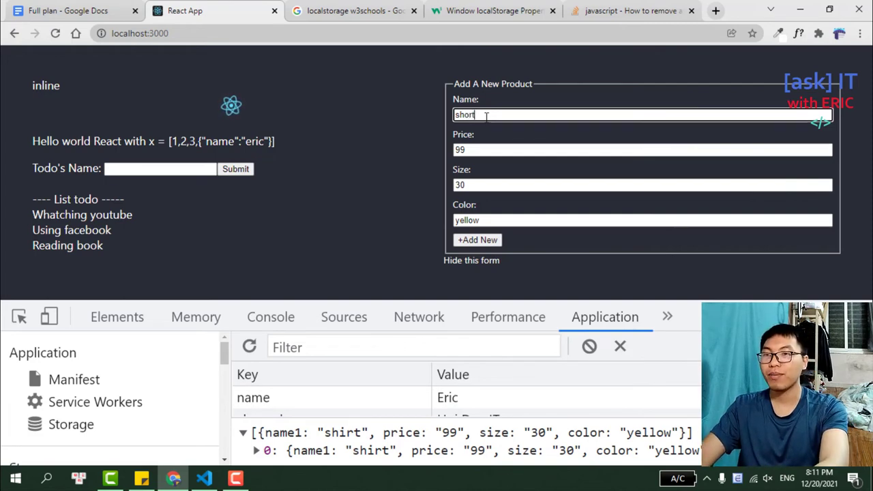
pyautogui.press('Tab')
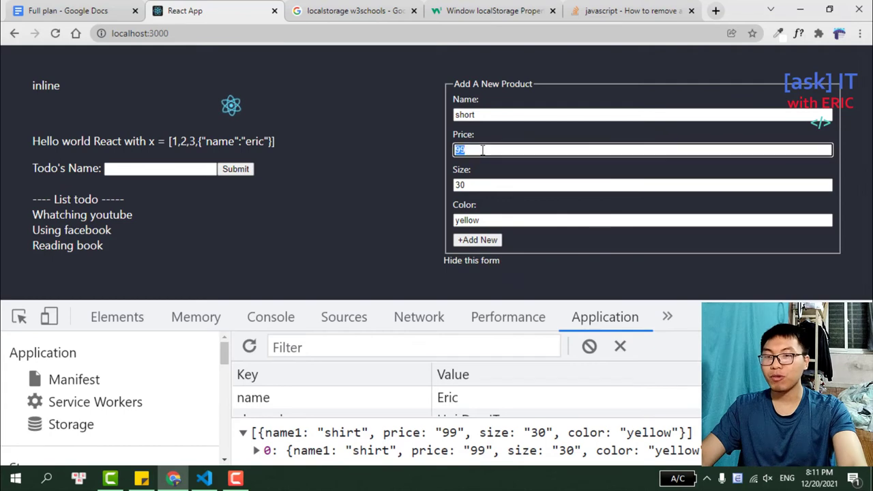
pyautogui.write('69')
pyautogui.press('Tab')
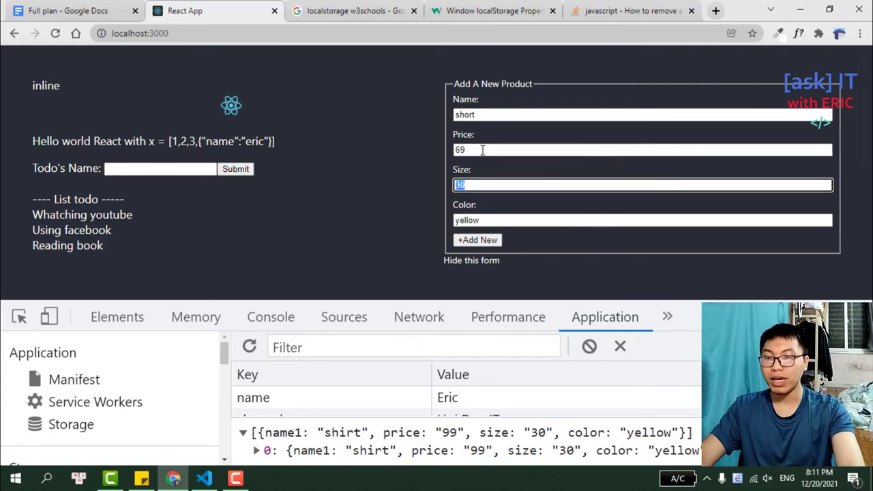
pyautogui.write('50')
pyautogui.click(477, 220)
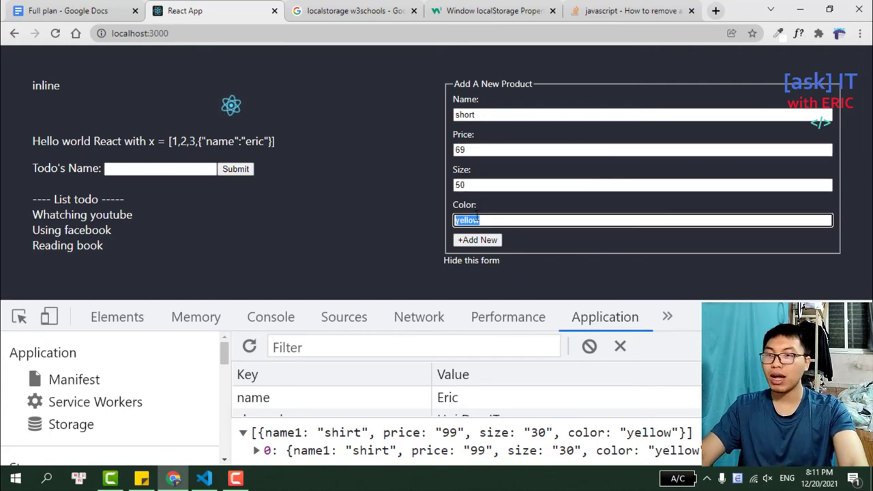
pyautogui.write('green')
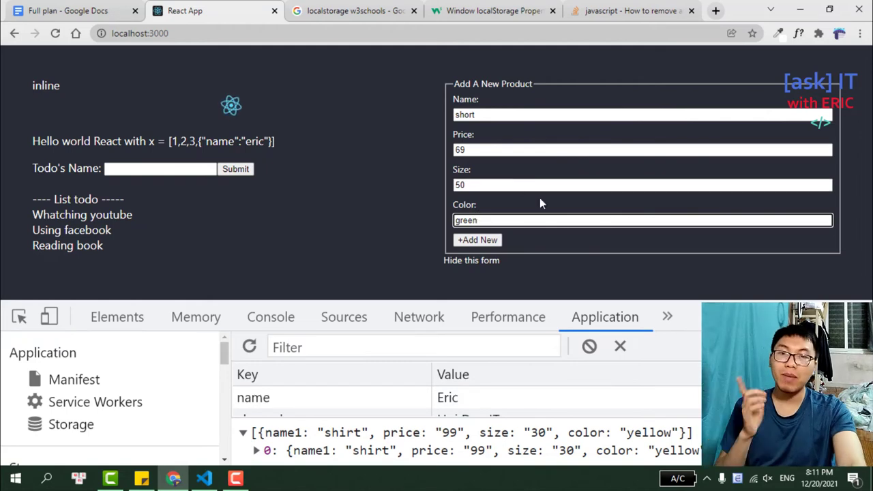
# Step: Save the short product to local storage with +Add New
pyautogui.moveTo(702, 296); pyautogui.dragTo(492, 143)
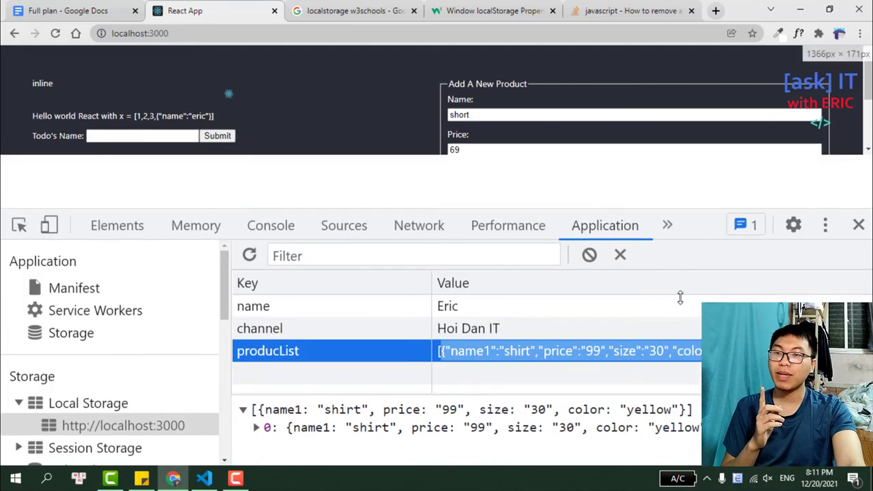
pyautogui.moveTo(697, 148)
pyautogui.mouseDown()
pyautogui.moveTo(682, 300)
pyautogui.moveTo(679, 70)
pyautogui.mouseUp()
pyautogui.click(487, 242)
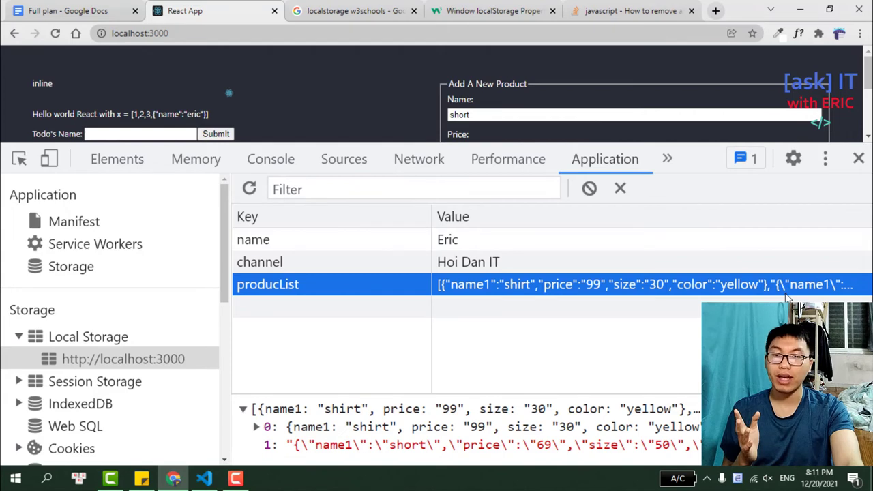
pyautogui.click(198, 485)
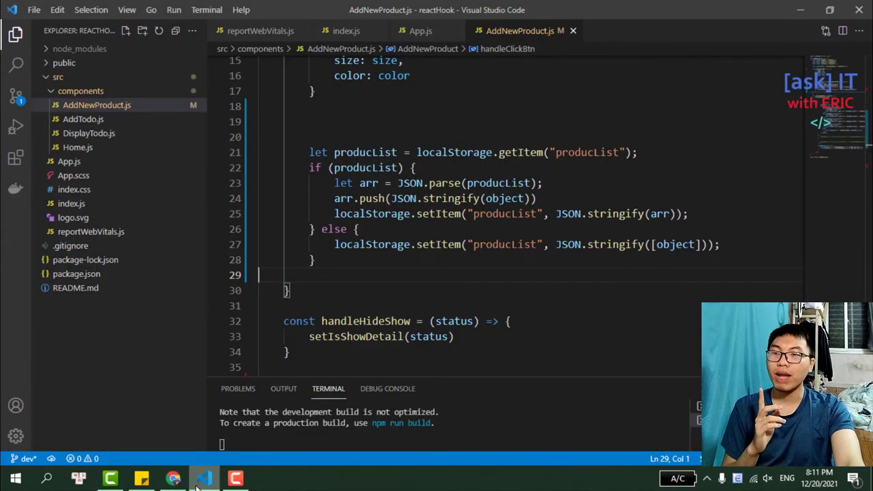
# Step: Remove JSON.stringify on line 24 so arr.push adds the plain object, and save
pyautogui.moveTo(391, 198); pyautogui.dragTo(505, 198)
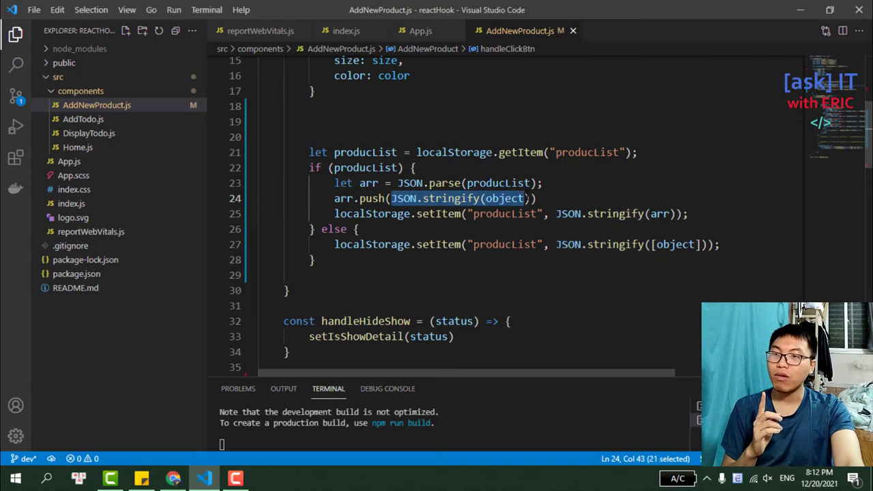
pyautogui.hotkey('ctrl', 'z')
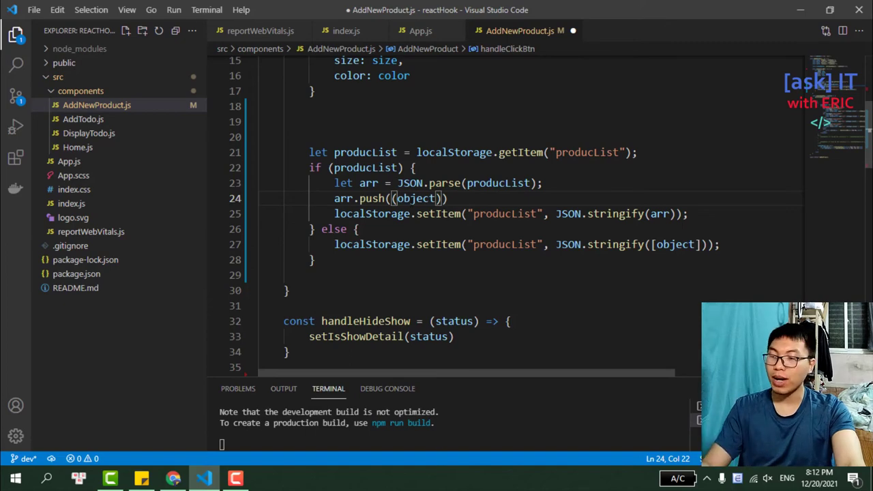
pyautogui.hotkey('ctrl', 's')
pyautogui.click(173, 478)
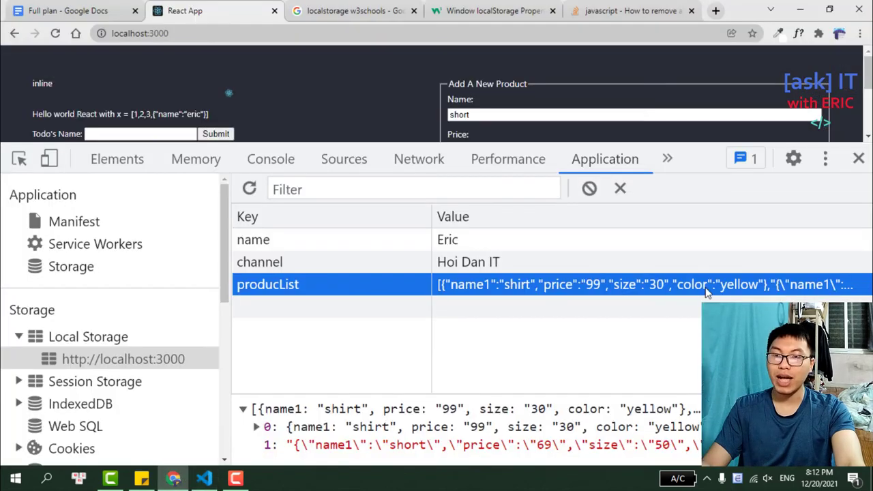
# Step: Delete the producList entry from Local Storage
pyautogui.rightClick(349, 292)
pyautogui.click(361, 337)
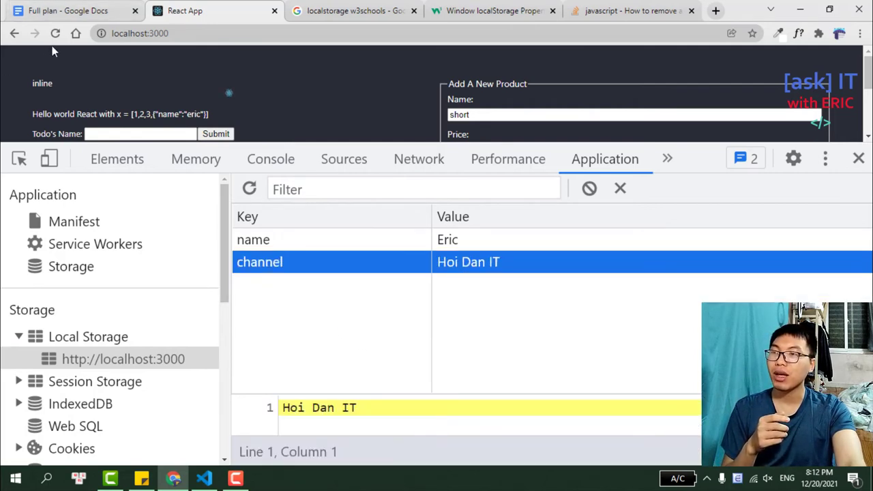
pyautogui.click(204, 479)
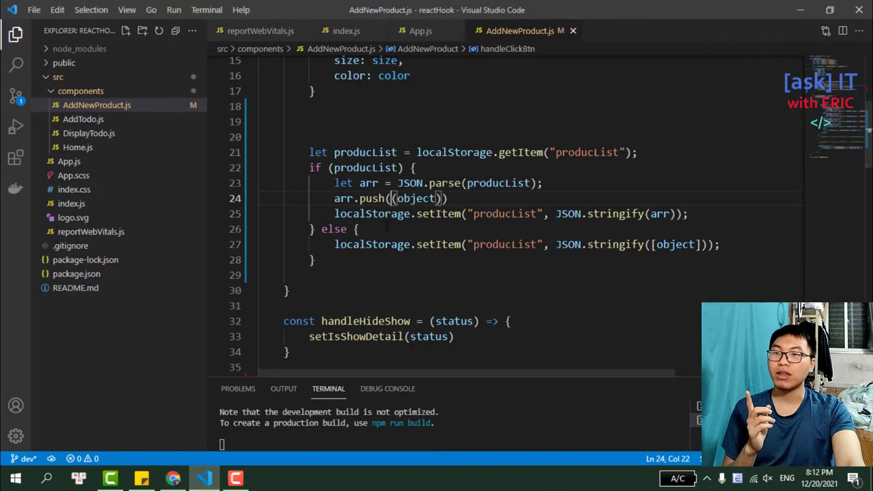
pyautogui.moveTo(328, 198); pyautogui.dragTo(482, 197)
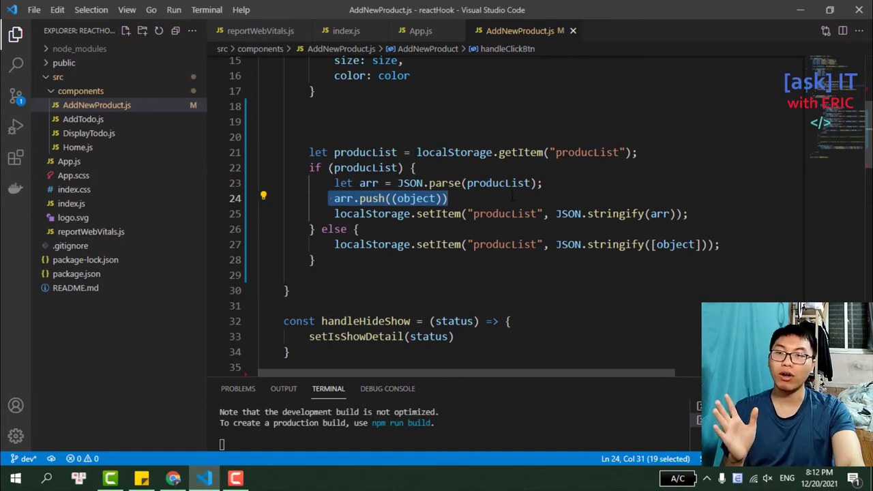
pyautogui.moveTo(328, 182); pyautogui.dragTo(542, 183)
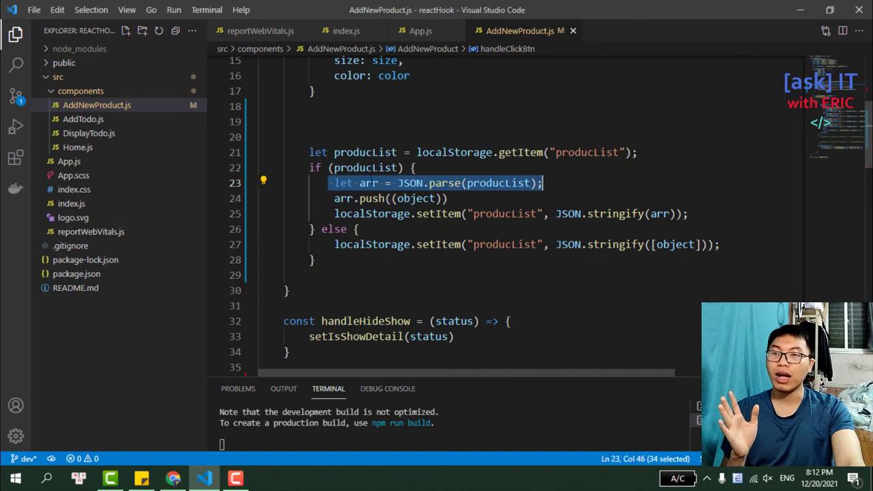
pyautogui.moveTo(398, 183); pyautogui.dragTo(543, 183)
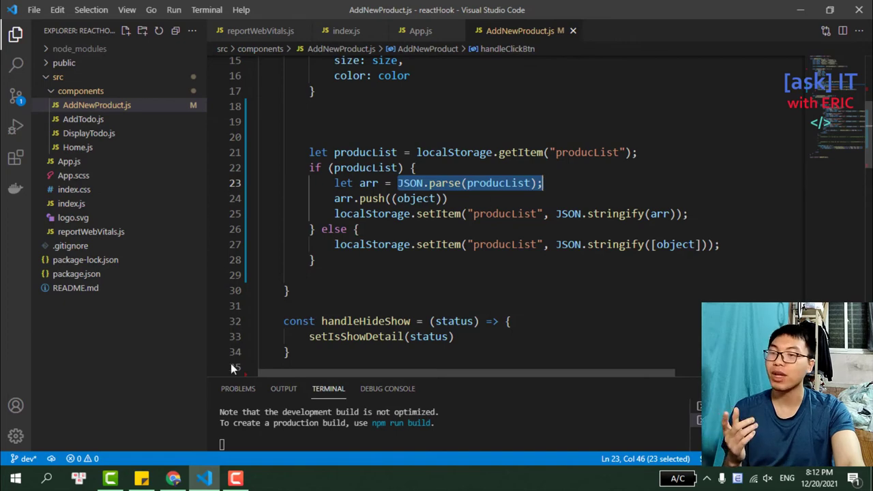
pyautogui.click(173, 478)
# Step: Enter and save the first product, a, with size 2
pyautogui.click(524, 117)
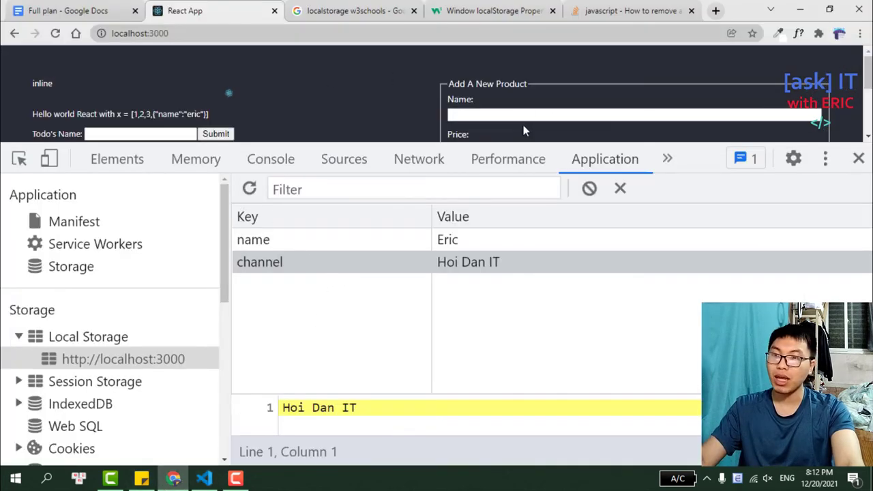
pyautogui.click(523, 116)
pyautogui.write('a')
pyautogui.scroll(-1, 474, 101)
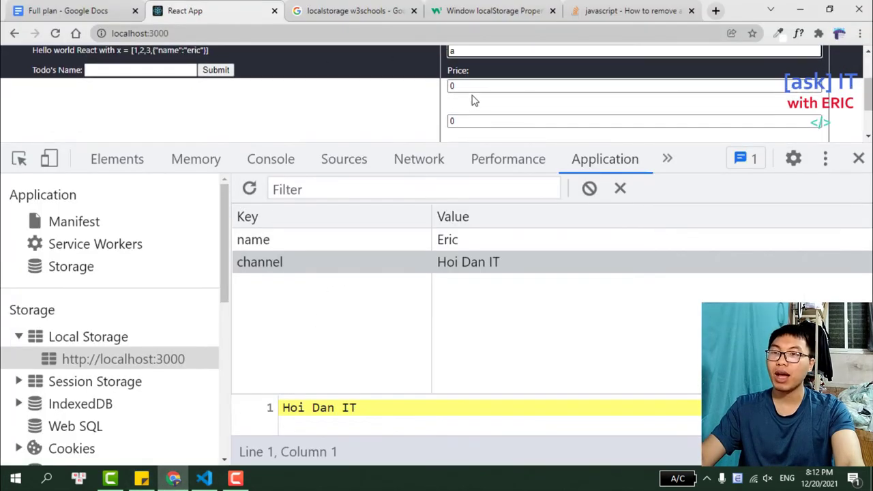
pyautogui.click(479, 83)
pyautogui.press('Tab')
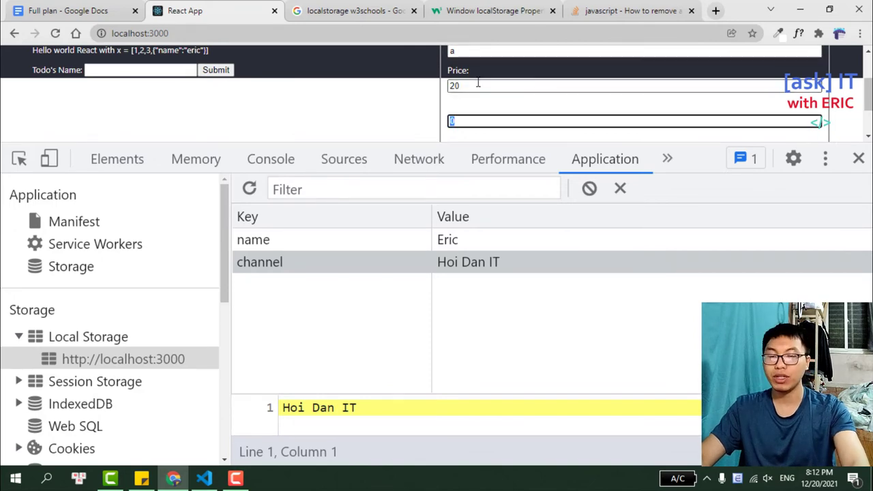
pyautogui.write('2')
pyautogui.press('Tab')
pyautogui.write('asdf')
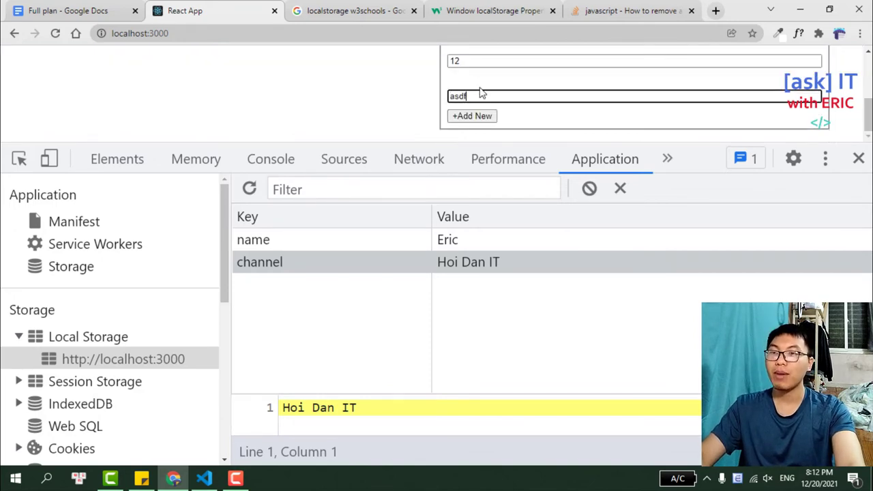
pyautogui.click(484, 116)
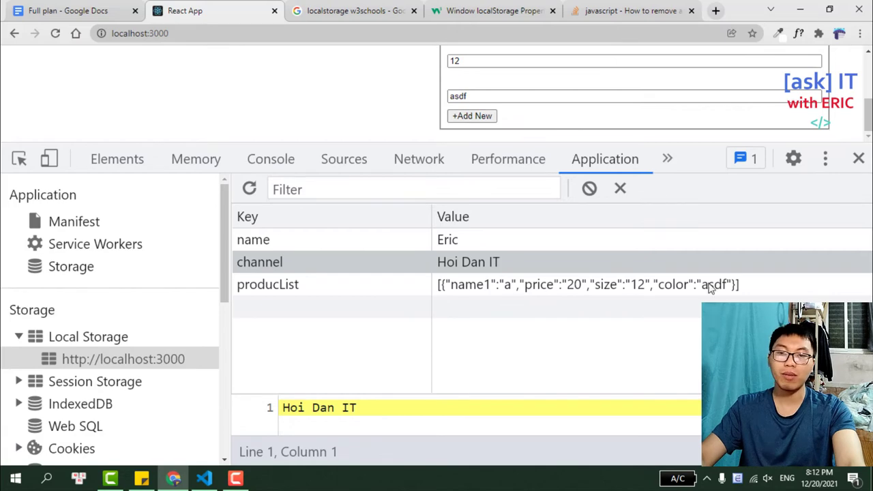
# Step: Fill the form for the second product, ashirt, with price 6
pyautogui.moveTo(692, 142); pyautogui.dragTo(693, 276)
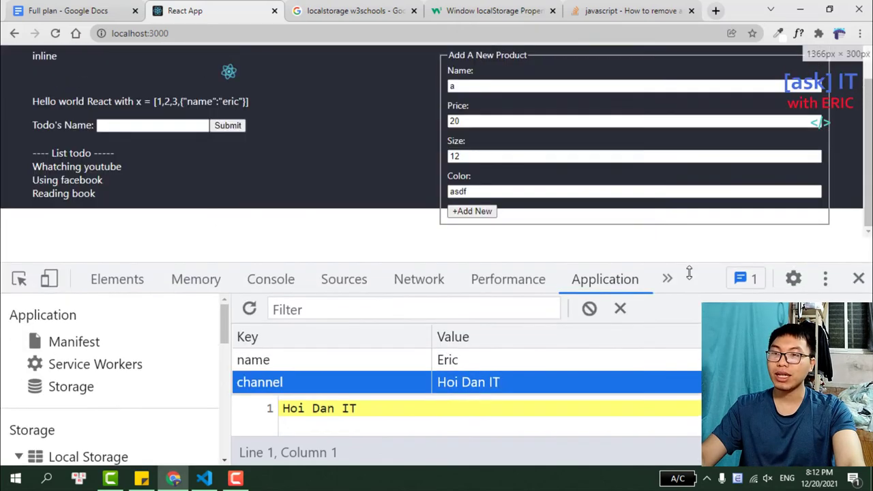
pyautogui.click(483, 114)
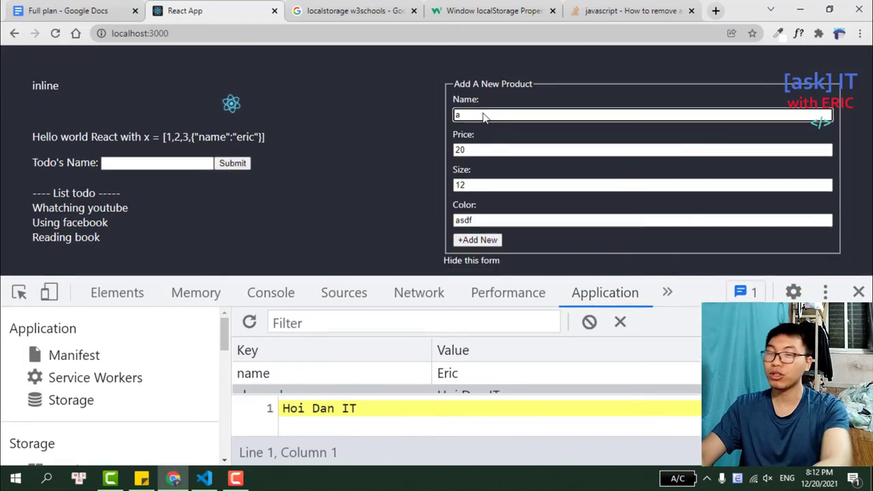
pyautogui.write('shirt')
pyautogui.press('Tab')
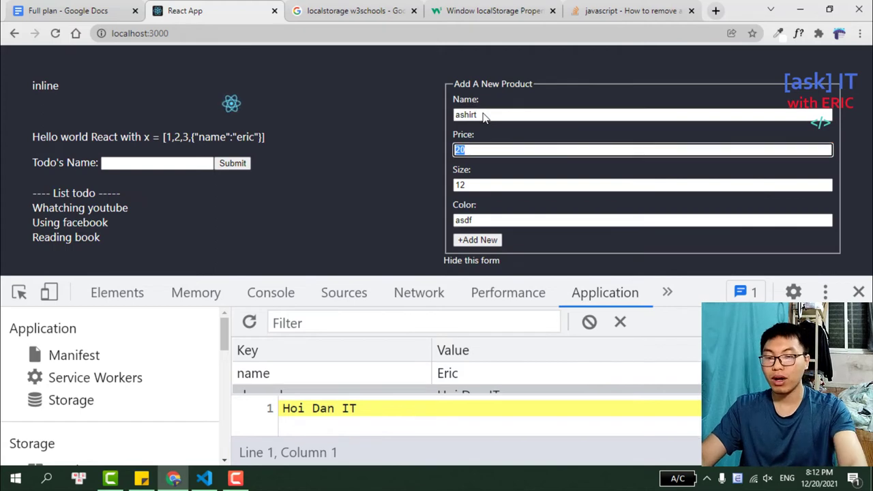
pyautogui.write('56')
pyautogui.press('Tab')
pyautogui.press('Tab')
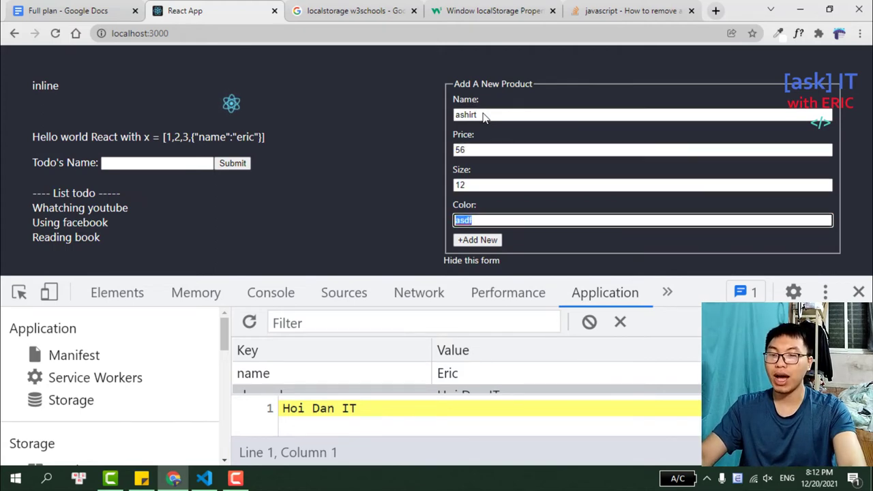
pyautogui.write('aaaa')
pyautogui.press('Tab')
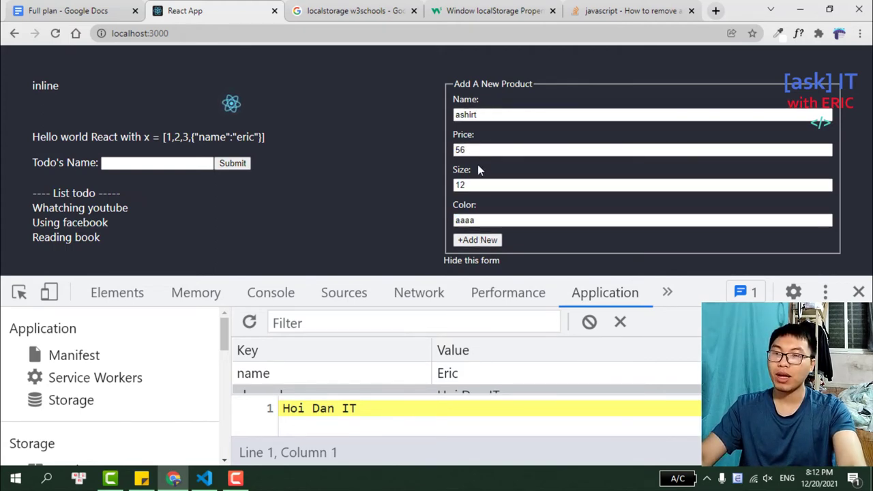
# Step: Change the entry to short, price 69, size 96, colour green, and add it
pyautogui.doubleClick(483, 116)
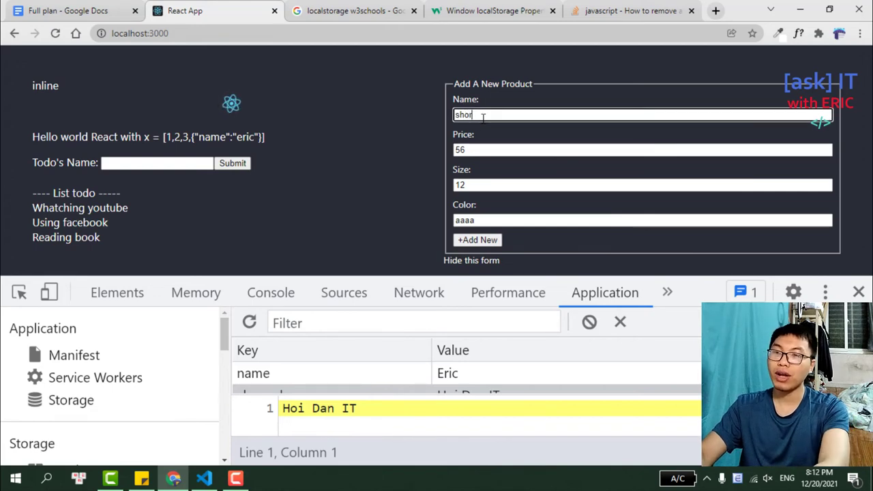
pyautogui.write('t')
pyautogui.press('Tab')
pyautogui.write('69')
pyautogui.press('Tab')
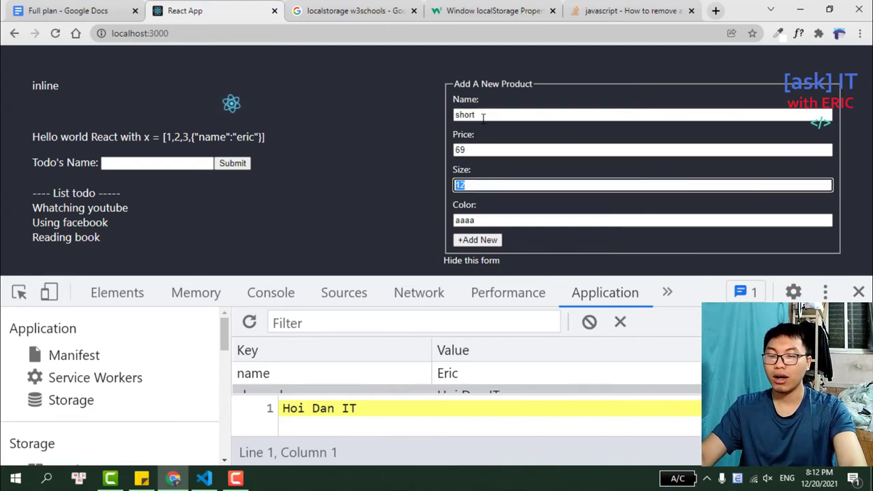
pyautogui.write('96')
pyautogui.press('Tab')
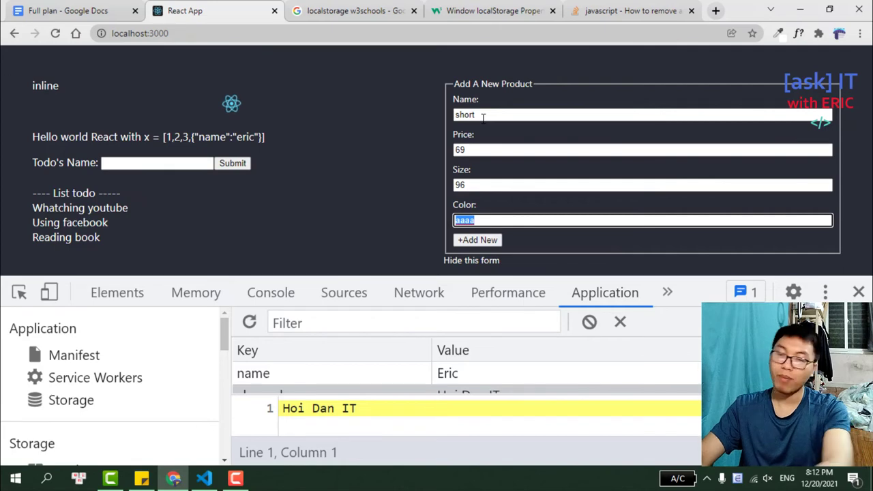
pyautogui.write('green')
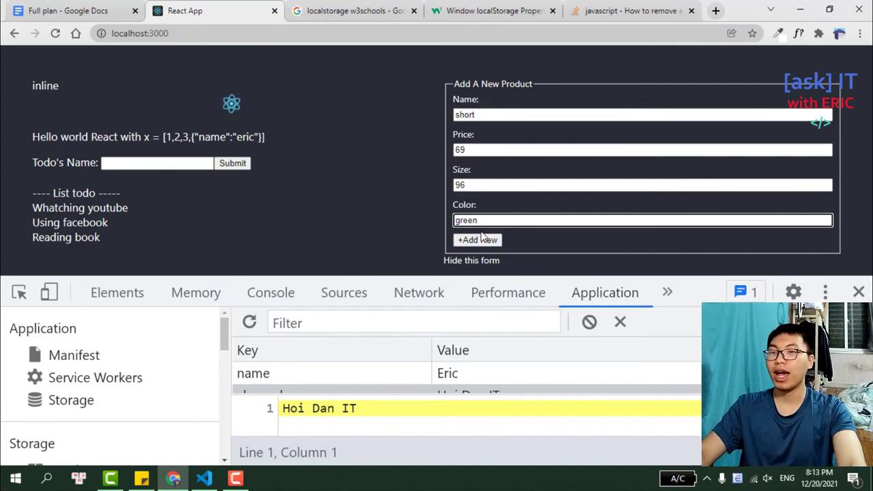
pyautogui.click(486, 242)
pyautogui.moveTo(694, 281); pyautogui.dragTo(687, 48)
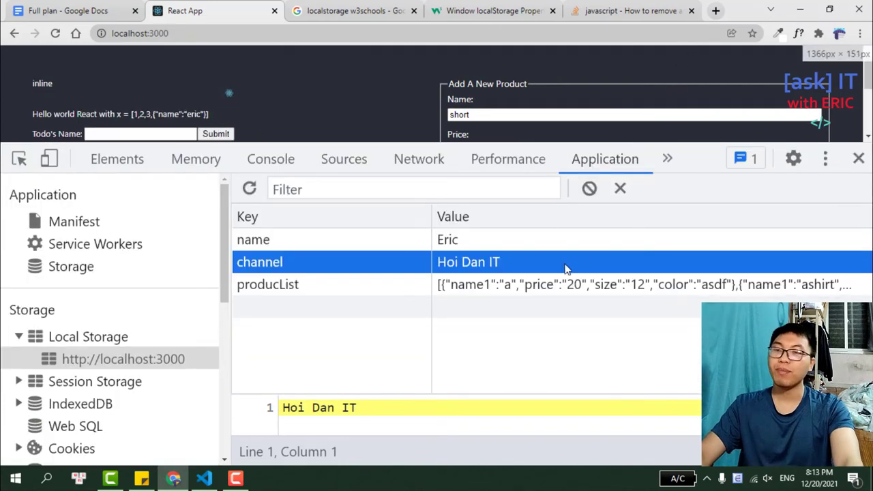
# Step: Expand the three-product producList array, then reload the page to confirm it persists
pyautogui.click(515, 280)
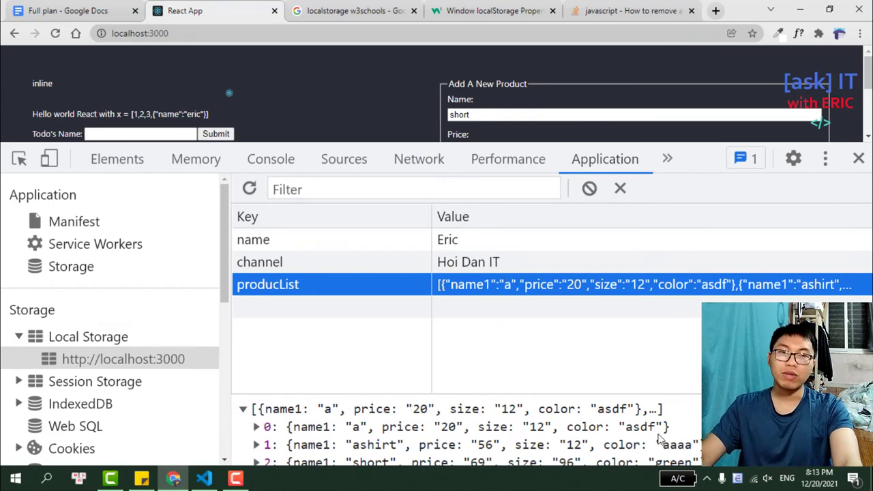
pyautogui.moveTo(726, 397); pyautogui.dragTo(725, 284)
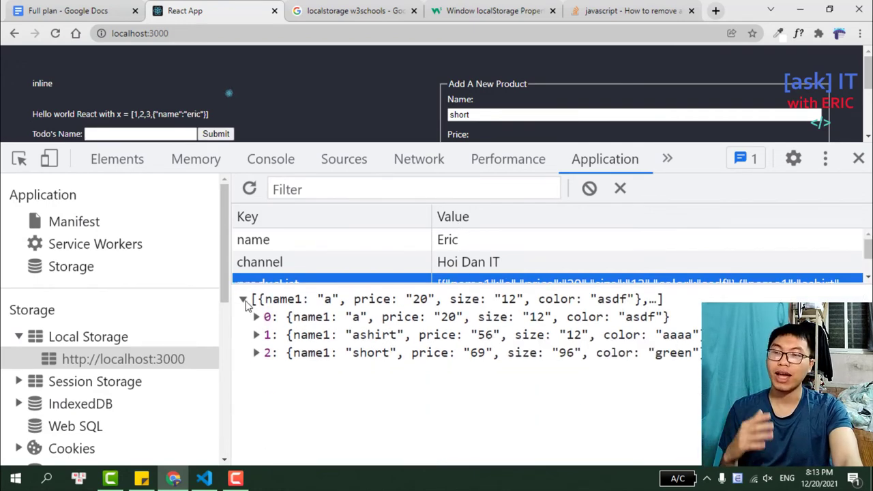
pyautogui.click(244, 300)
pyautogui.click(243, 300)
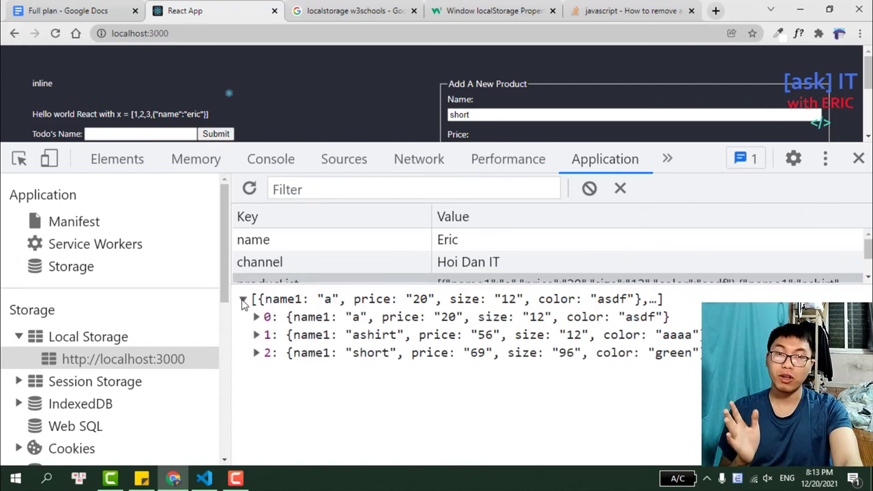
pyautogui.click(57, 35)
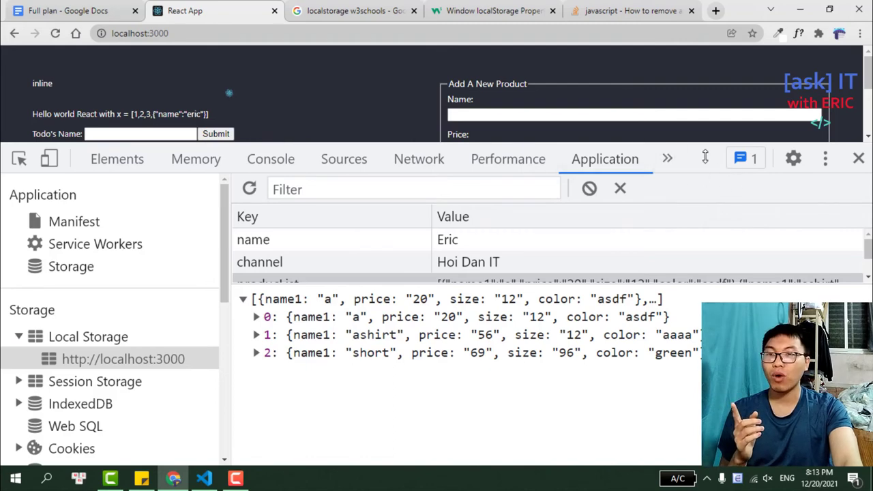
pyautogui.moveTo(518, 142); pyautogui.dragTo(519, 297)
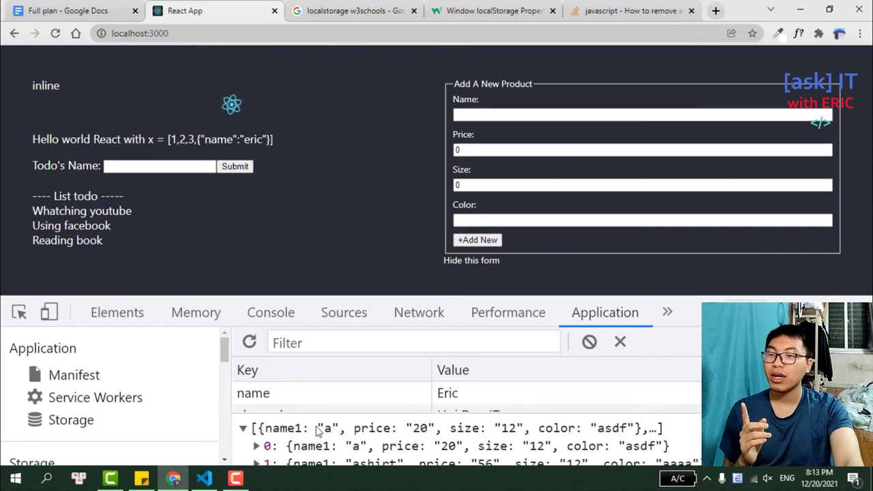
pyautogui.click(205, 480)
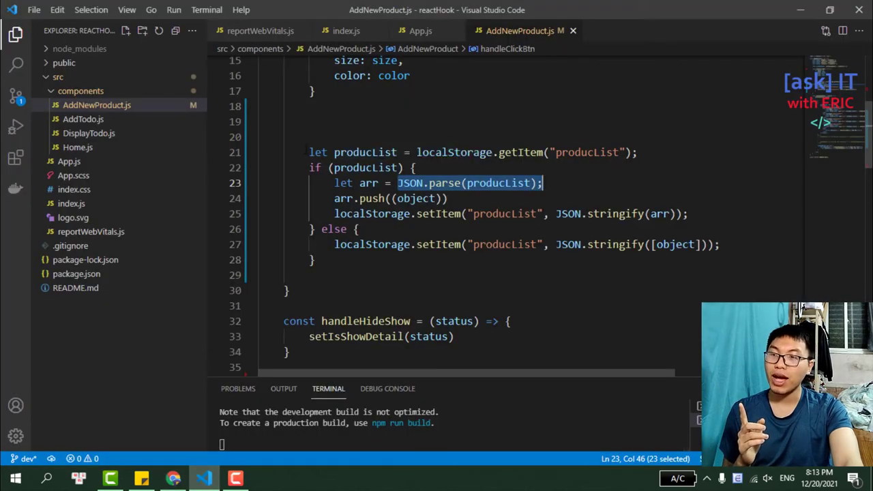
# Step: Remove the blank lines and add setName(""); after the save logic
pyautogui.click(326, 137)
pyautogui.press('BackSpace')
pyautogui.press('BackSpace')
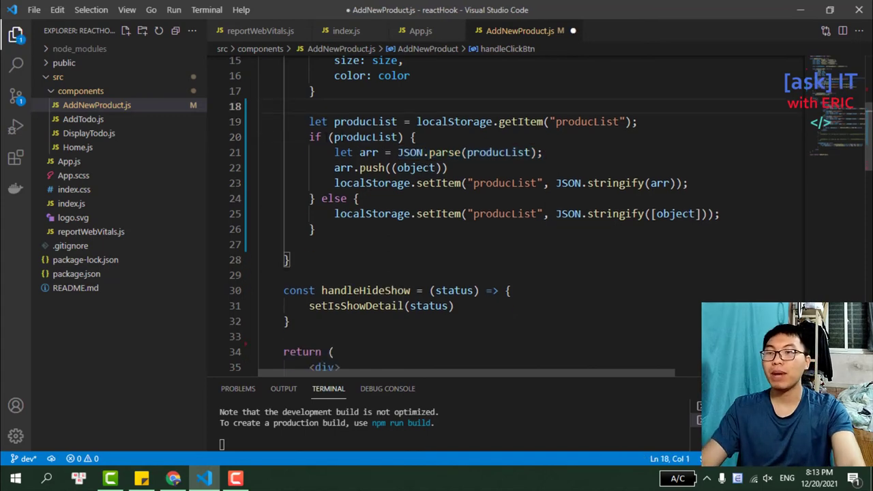
pyautogui.click(334, 235)
pyautogui.press('Return')
pyautogui.press('Return')
pyautogui.scroll(3, 515, 232)
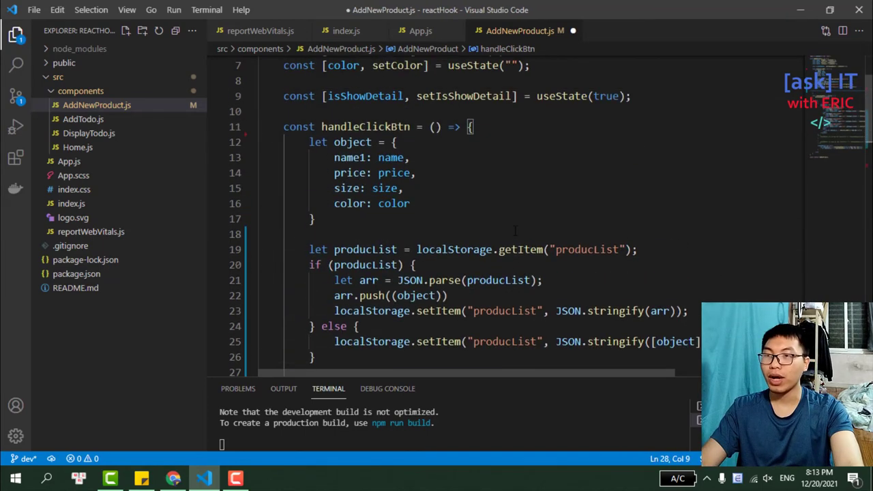
pyautogui.scroll(-2, 515, 232)
pyautogui.scroll(2, 515, 232)
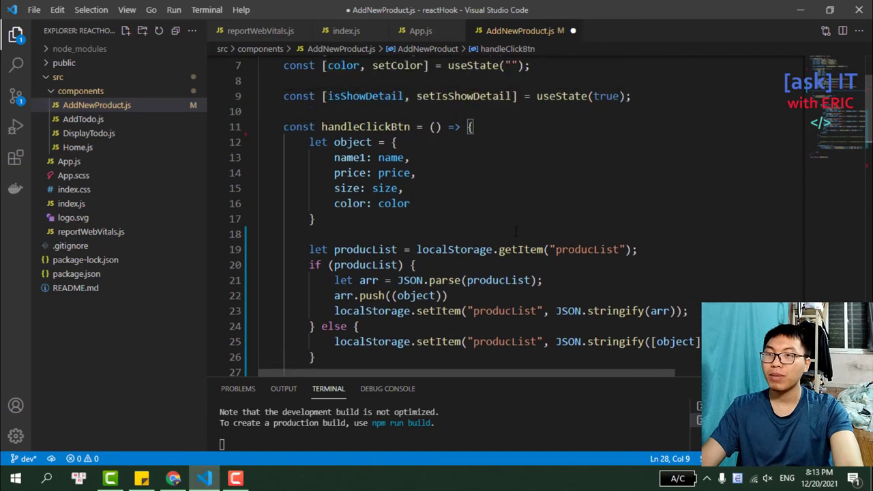
pyautogui.scroll(-3, 515, 232)
pyautogui.write('set')
pyautogui.press('Down')
pyautogui.press('Down')
pyautogui.press('Down')
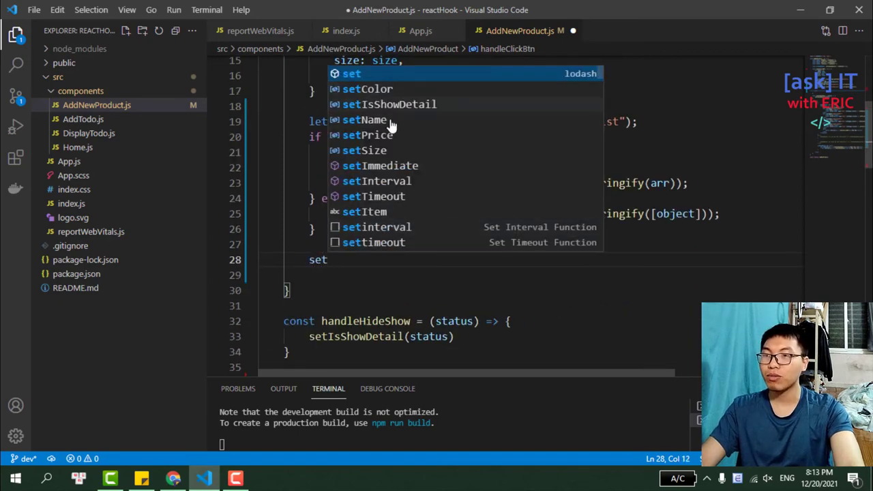
pyautogui.press('Return')
pyautogui.write('("')
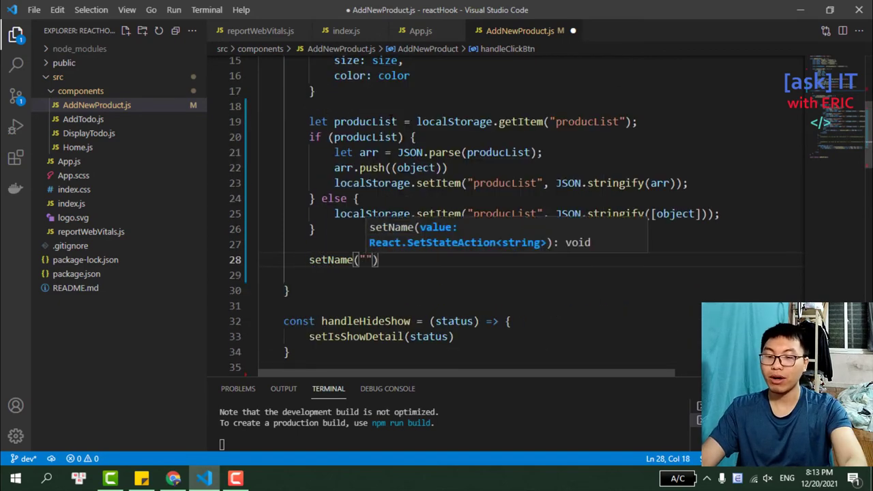
pyautogui.write('");')
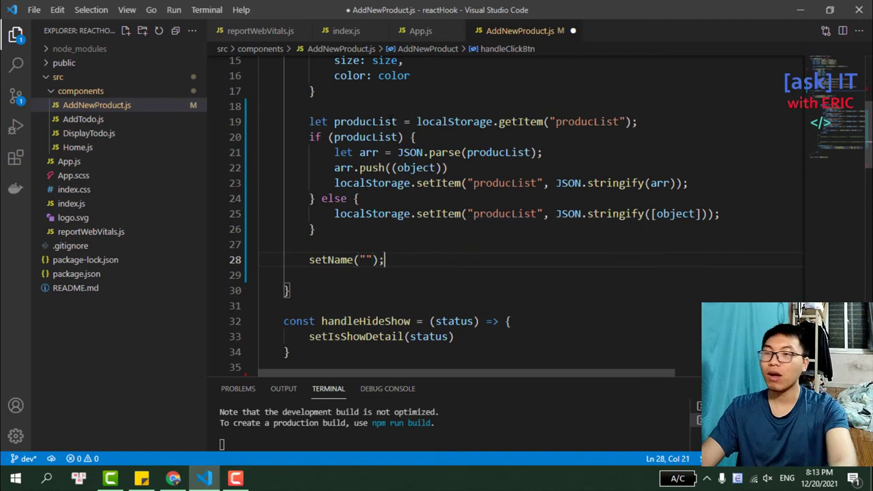
# Step: Add setPrice(0) and setSize(0) lines below setName
pyautogui.scroll(2, 450, 205)
pyautogui.scroll(3, 450, 204)
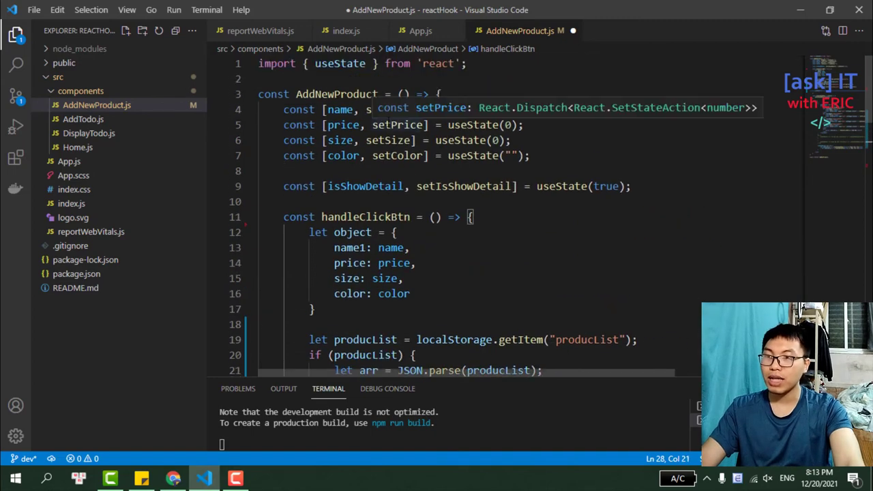
pyautogui.doubleClick(389, 125)
pyautogui.hotkey('ctrl', 'c')
pyautogui.scroll(-4, 409, 205)
pyautogui.scroll(-4, 477, 171)
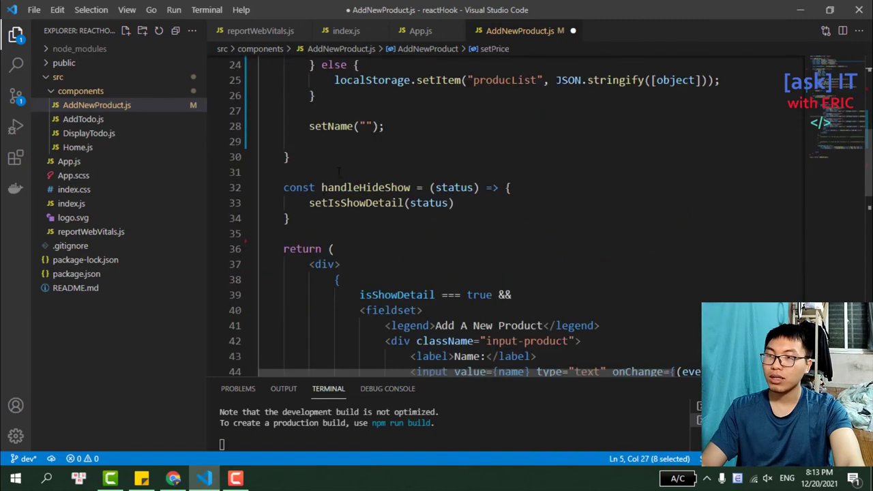
pyautogui.click(502, 142)
pyautogui.hotkey('ctrl', 'v')
pyautogui.scroll(8, 501, 143)
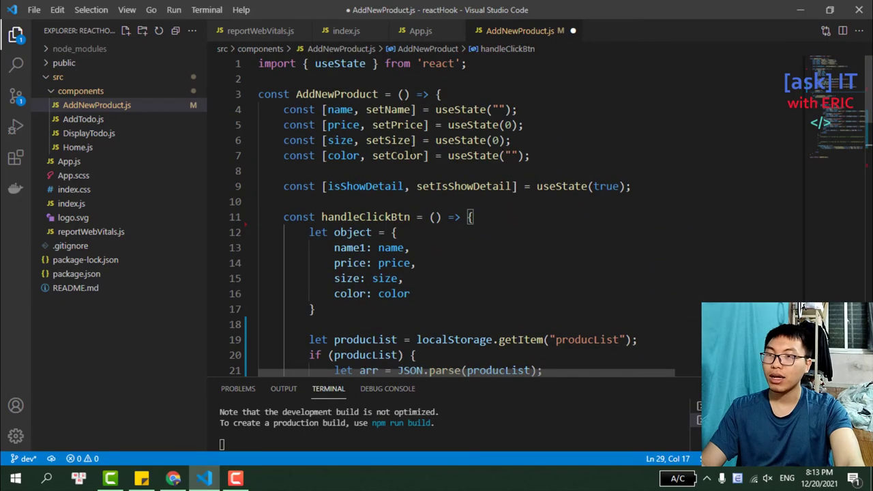
pyautogui.doubleClick(389, 140)
pyautogui.scroll(-6, 382, 170)
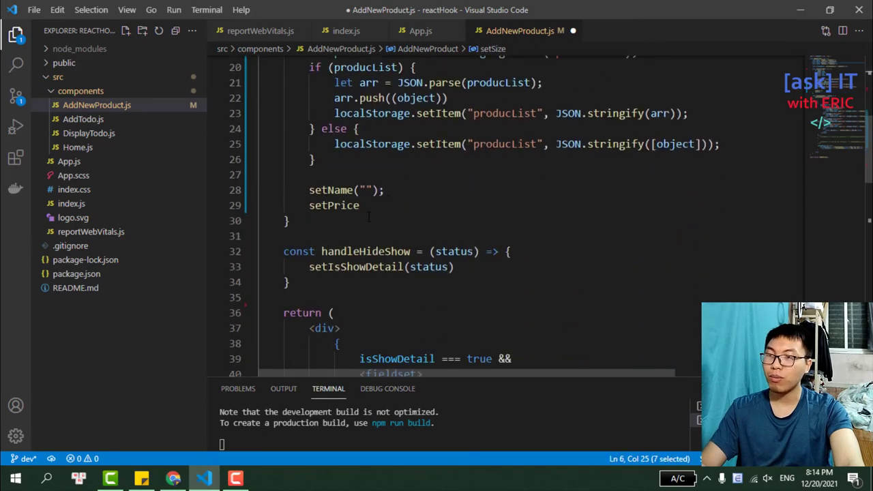
pyautogui.hotkey('ctrl', 'c')
pyautogui.click(404, 202)
pyautogui.press('Return')
pyautogui.hotkey('ctrl', 'v')
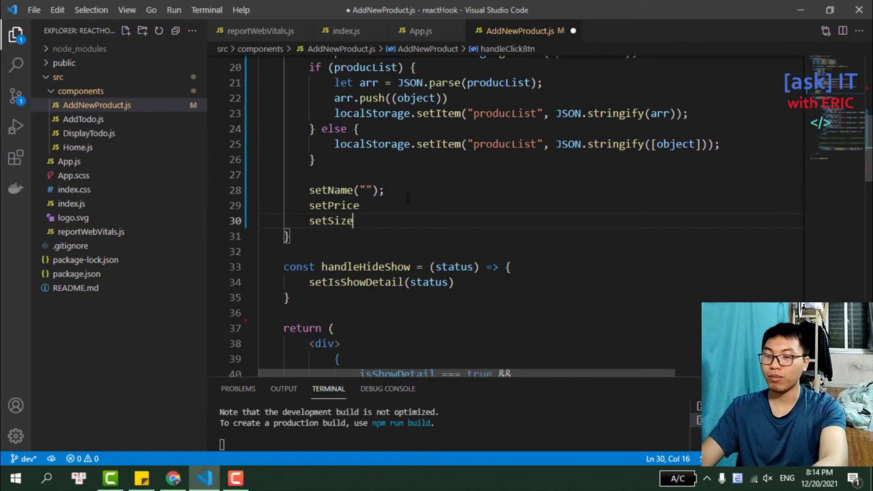
pyautogui.write('(0')
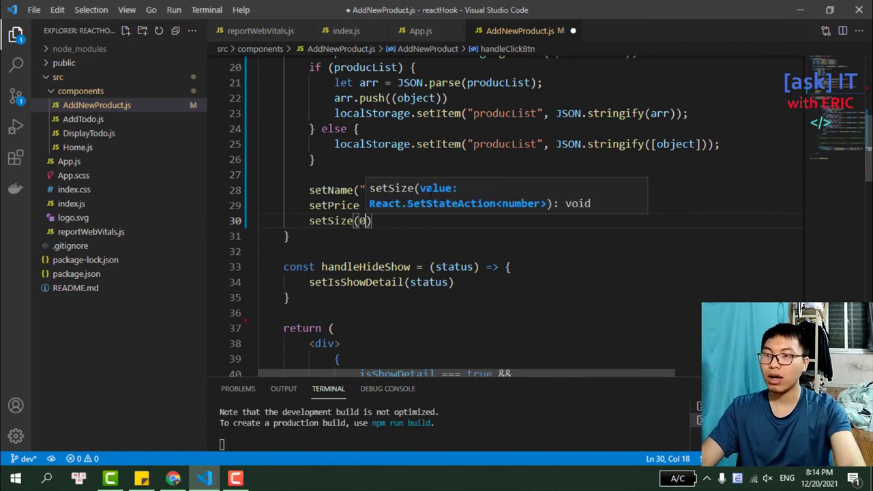
pyautogui.click(371, 205)
pyautogui.write('(')
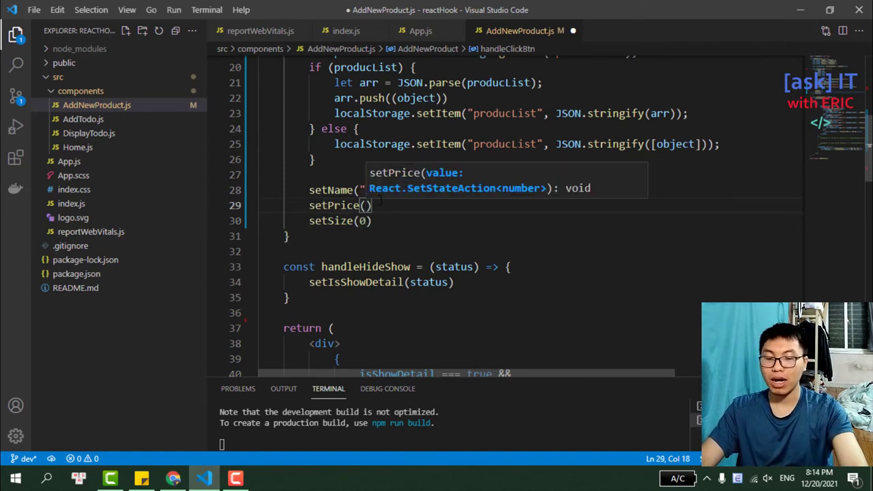
pyautogui.write('0')
pyautogui.click(398, 220)
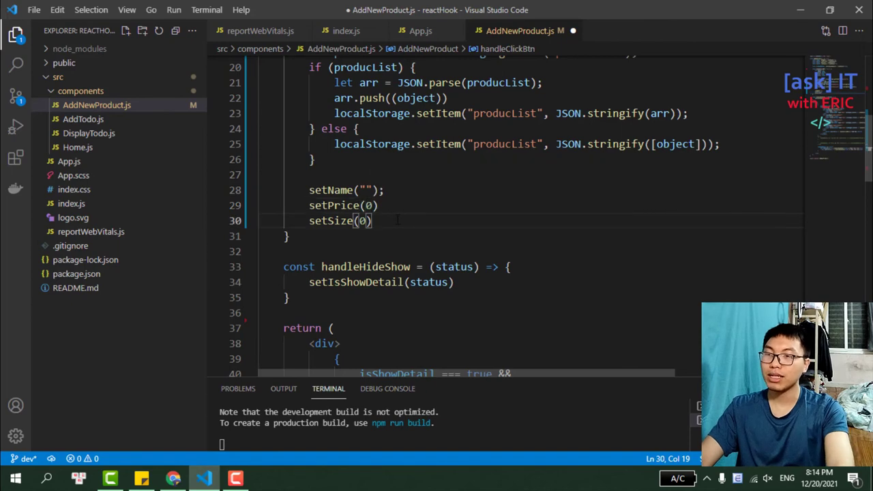
# Step: Add setColor(""), end the new lines with semicolons, and save the file
pyautogui.press('Return')
pyautogui.write('set')
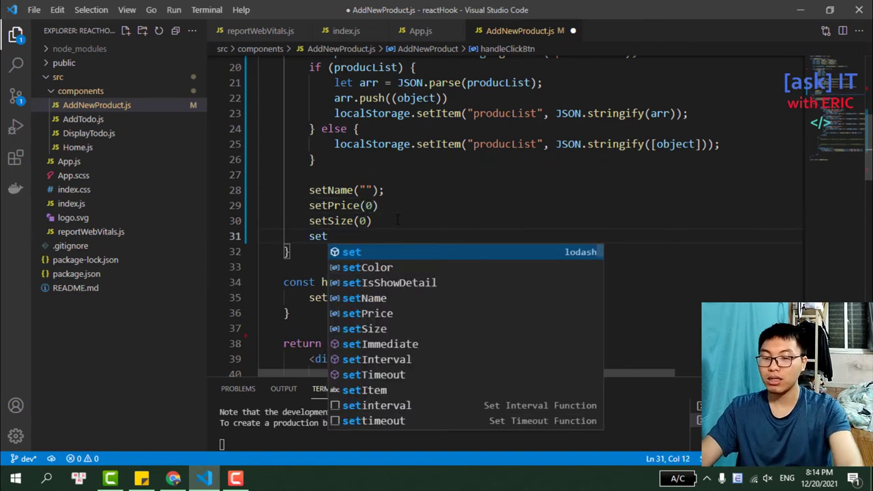
pyautogui.press('Down')
pyautogui.press('Return')
pyautogui.write('("')
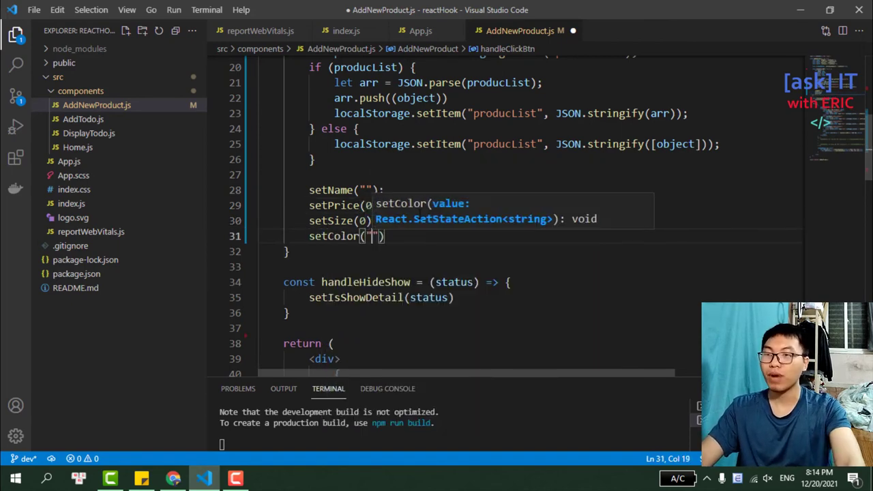
pyautogui.click(412, 235)
pyautogui.click(399, 221)
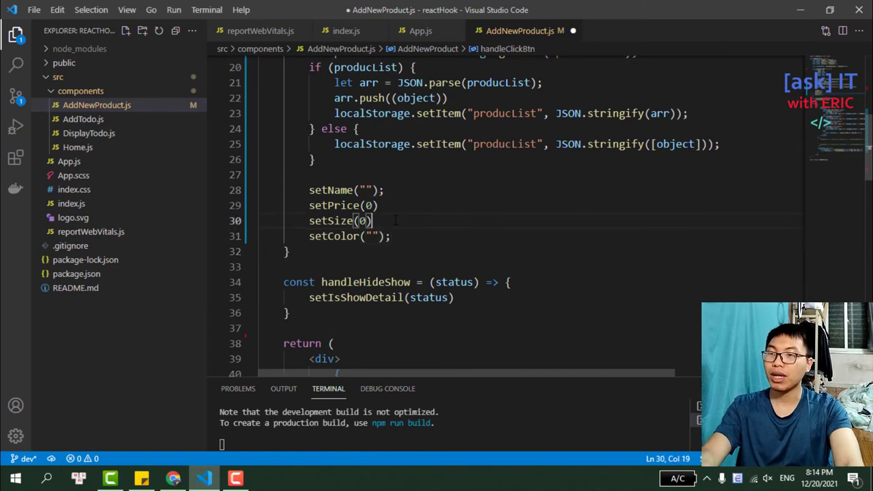
pyautogui.write(';')
pyautogui.click(400, 207)
pyautogui.write(';')
pyautogui.hotkey('ctrl', 's')
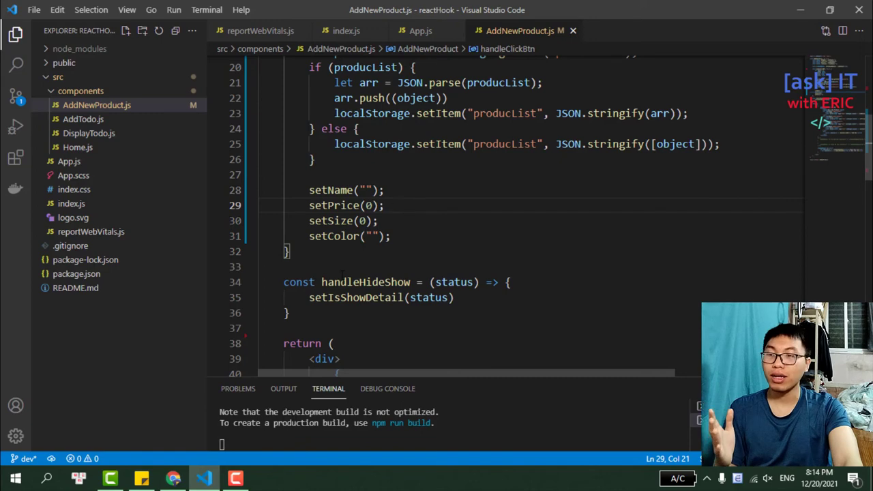
# Step: Add product fsadasfd with price 56 and size 42
pyautogui.hotkey('alt', 'Tab')
pyautogui.click(518, 113)
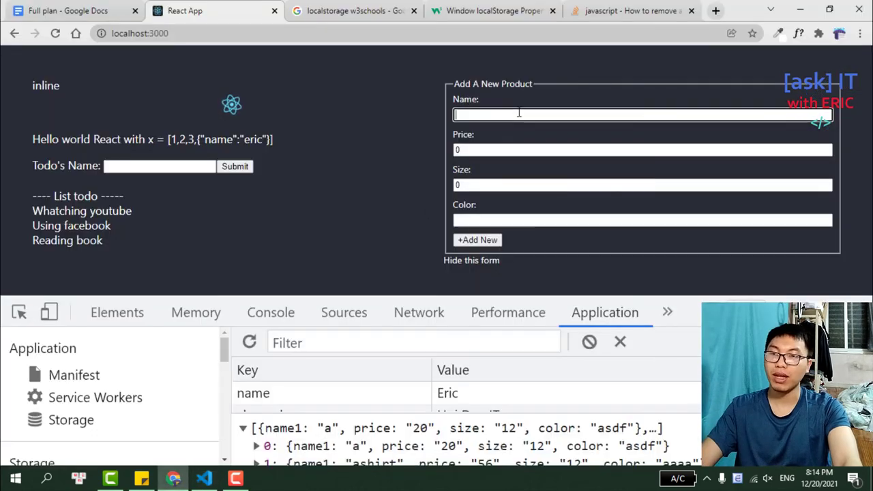
pyautogui.write('fsadasfd')
pyautogui.doubleClick(489, 148)
pyautogui.write('5')
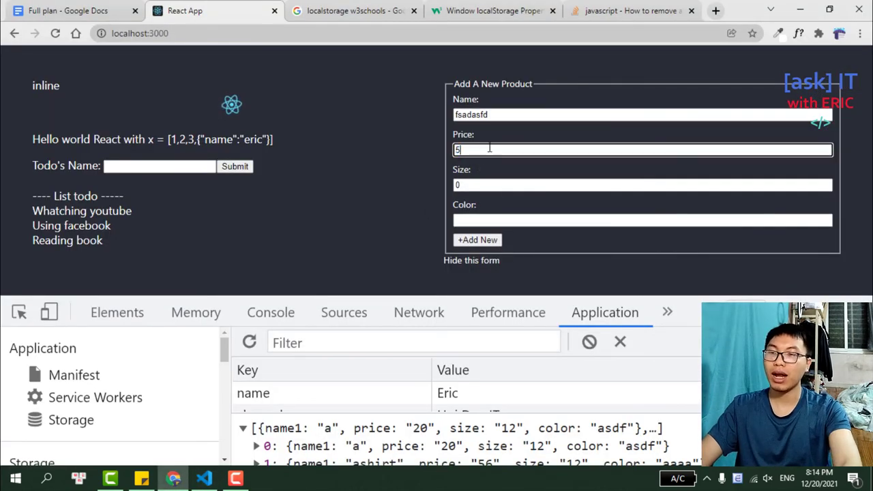
pyautogui.write('6')
pyautogui.press('Tab')
pyautogui.write('42')
pyautogui.press('Tab')
pyautogui.write('asdf')
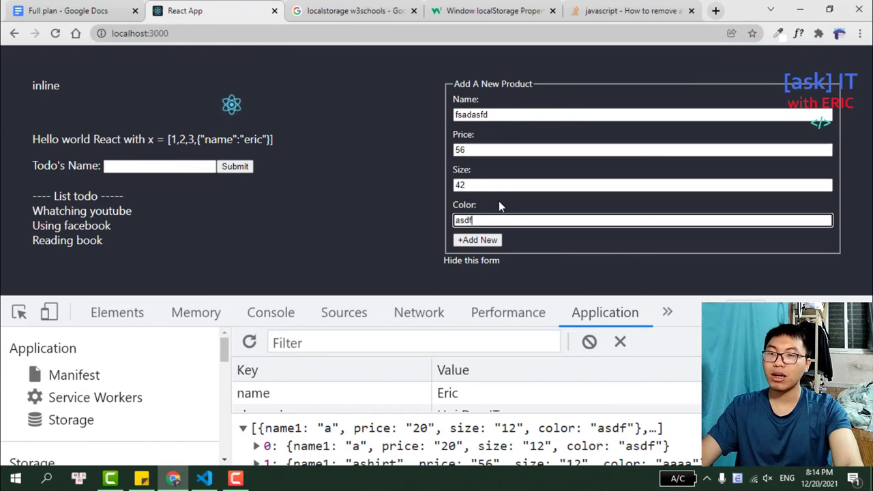
pyautogui.write('asdf')
pyautogui.click(482, 242)
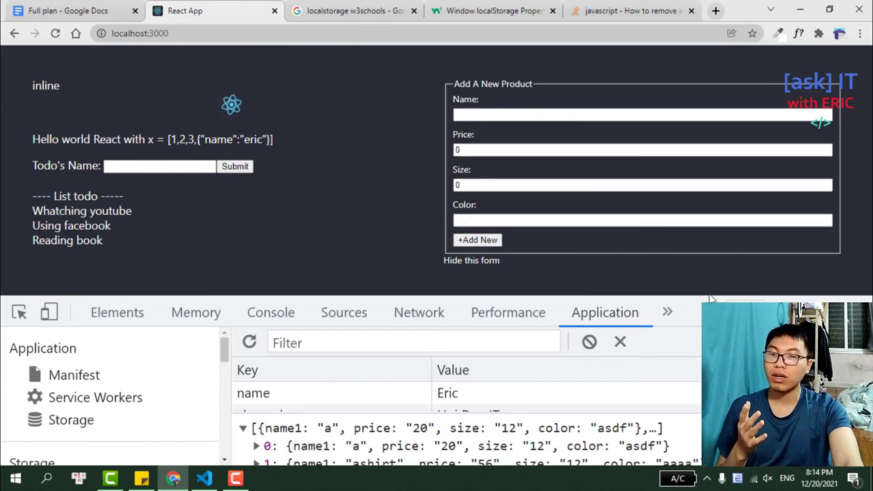
# Step: Check the new product in Local Storage and confirm the form is cleared
pyautogui.moveTo(273, 298); pyautogui.dragTo(273, 143)
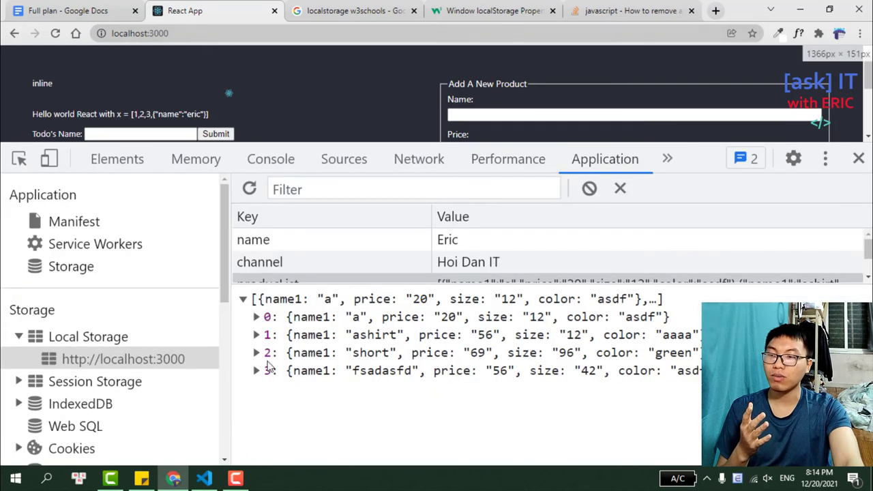
pyautogui.click(351, 373)
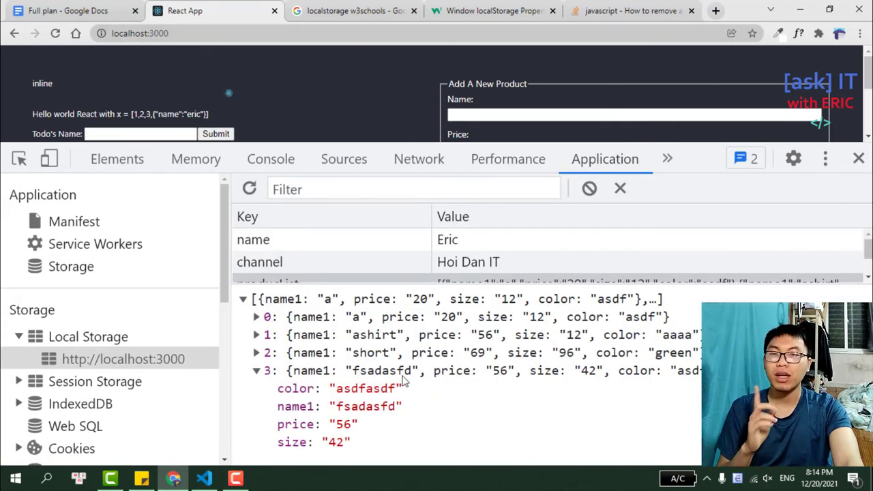
pyautogui.click(258, 372)
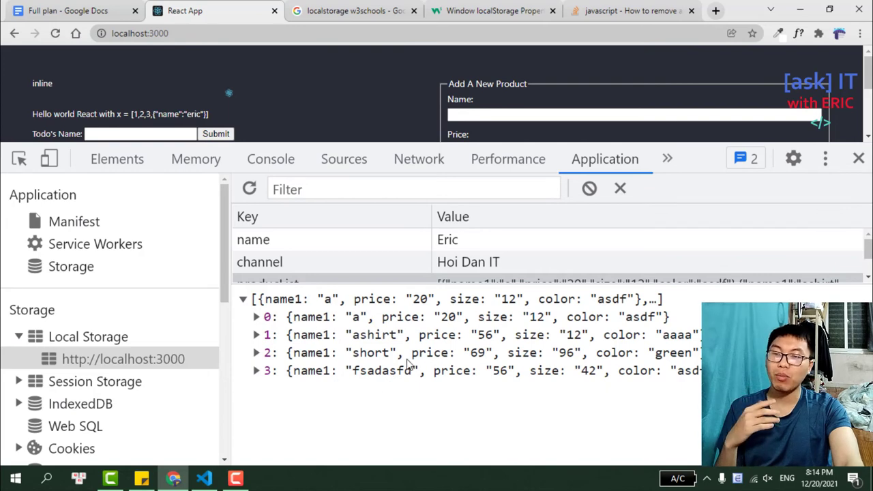
pyautogui.moveTo(739, 144); pyautogui.dragTo(683, 356)
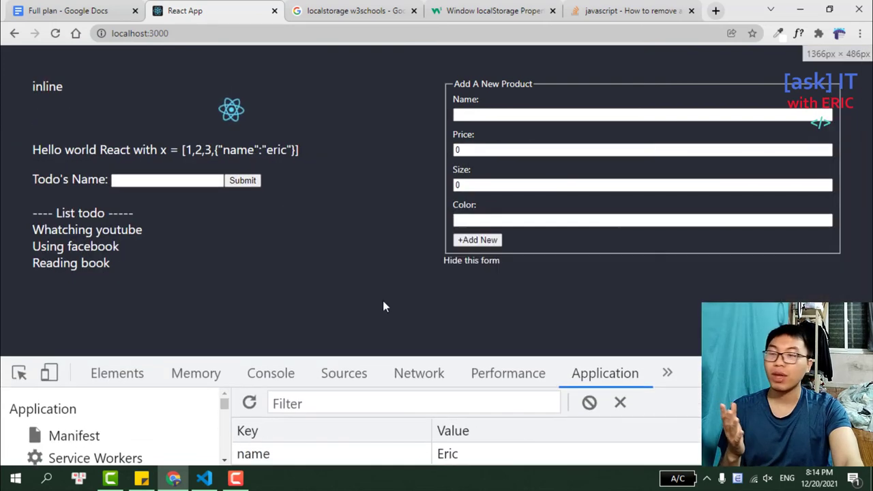
pyautogui.click(205, 478)
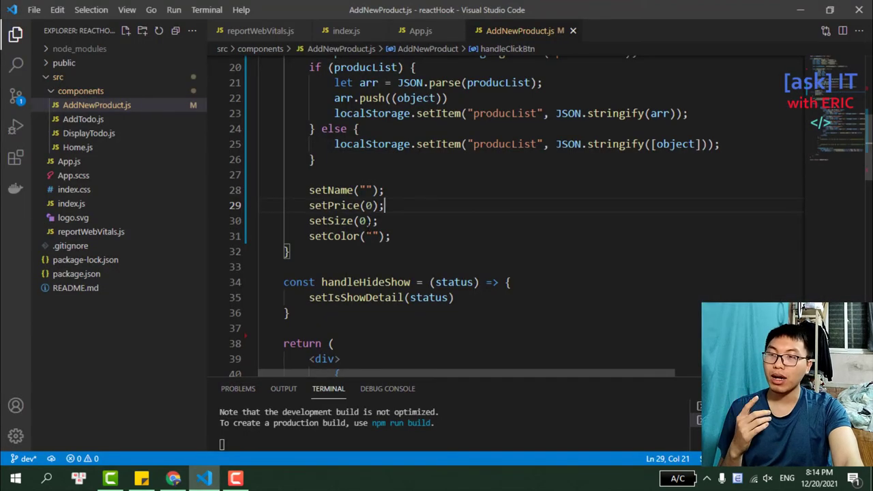
# Step: Delete the commented-out isShowDetail block and its blank line, then save
pyautogui.scroll(-2, 369, 223)
pyautogui.scroll(-2, 369, 224)
pyautogui.scroll(-2, 369, 223)
pyautogui.scroll(-7, 369, 222)
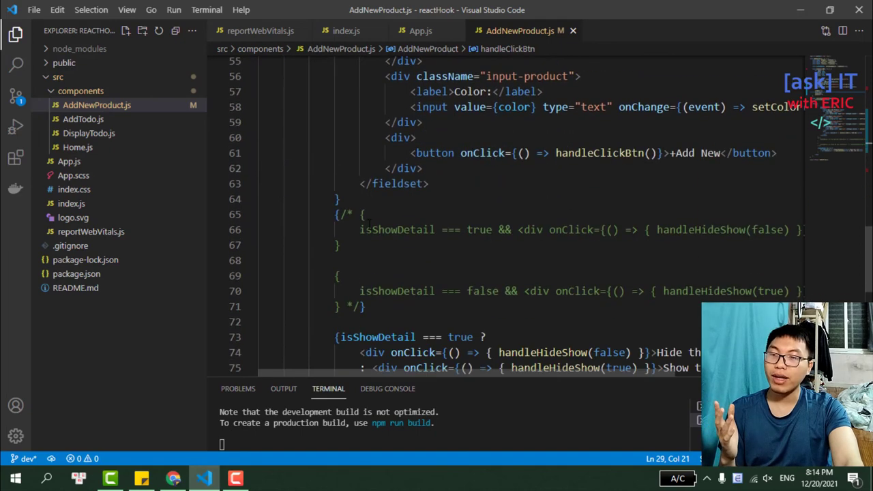
pyautogui.scroll(-3, 366, 214)
pyautogui.moveTo(323, 88); pyautogui.dragTo(391, 163)
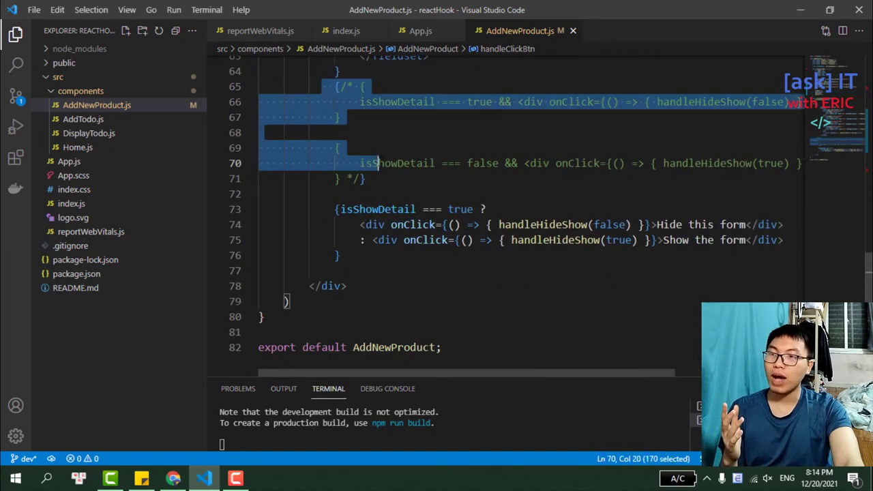
pyautogui.click(391, 163)
pyautogui.scroll(2, 390, 163)
pyautogui.moveTo(336, 183); pyautogui.dragTo(419, 279)
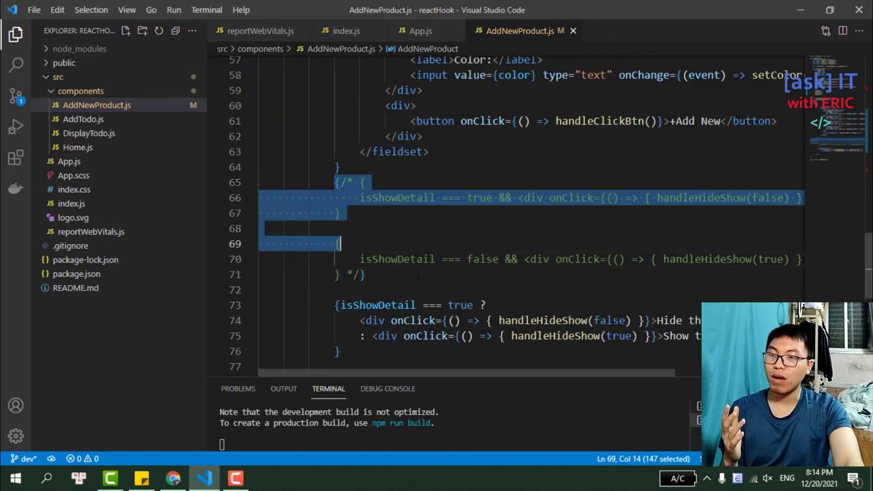
pyautogui.press('BackSpace')
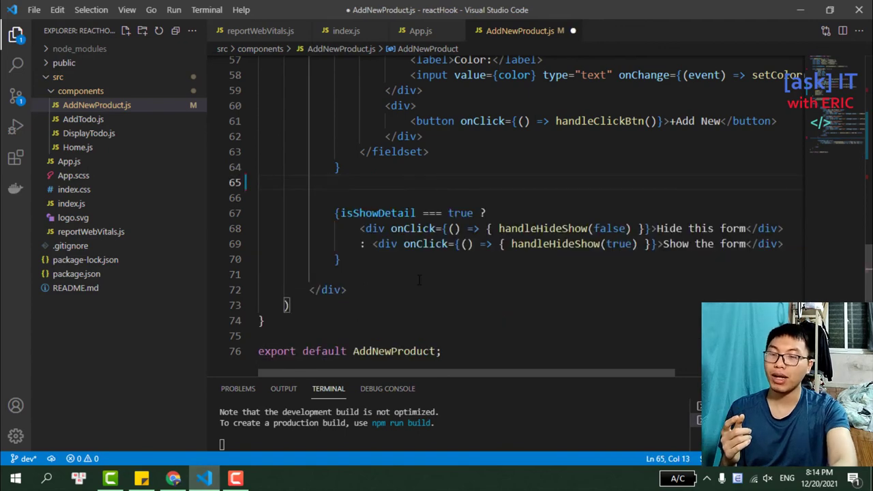
pyautogui.press('Delete')
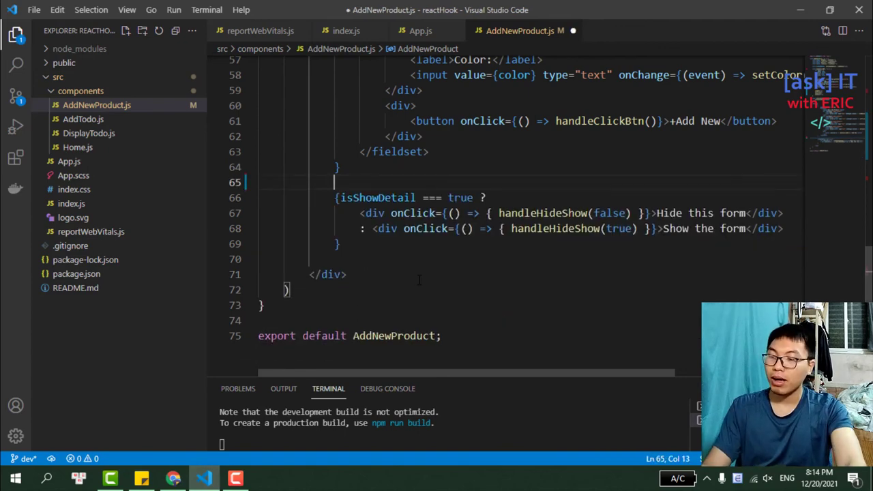
pyautogui.hotkey('ctrl', 's')
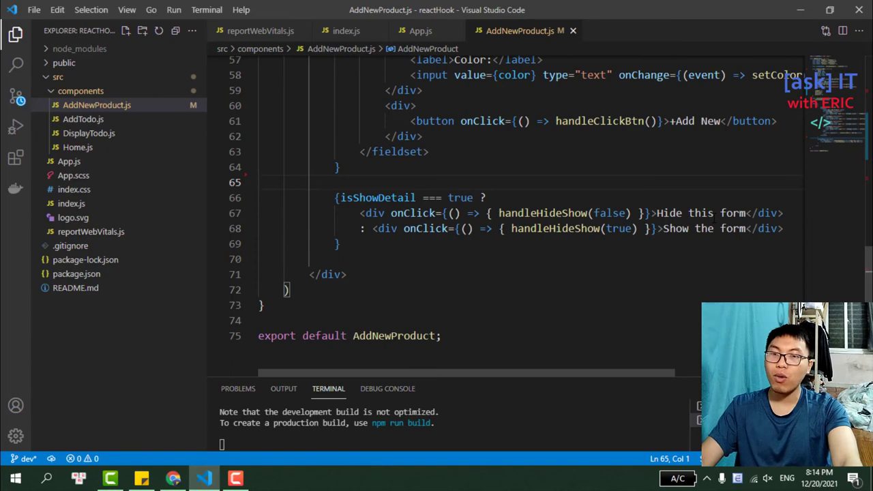
# Step: Look over the remaining JSX around the outer wrapper's closing div
pyautogui.click(370, 234)
pyautogui.scroll(9, 487, 229)
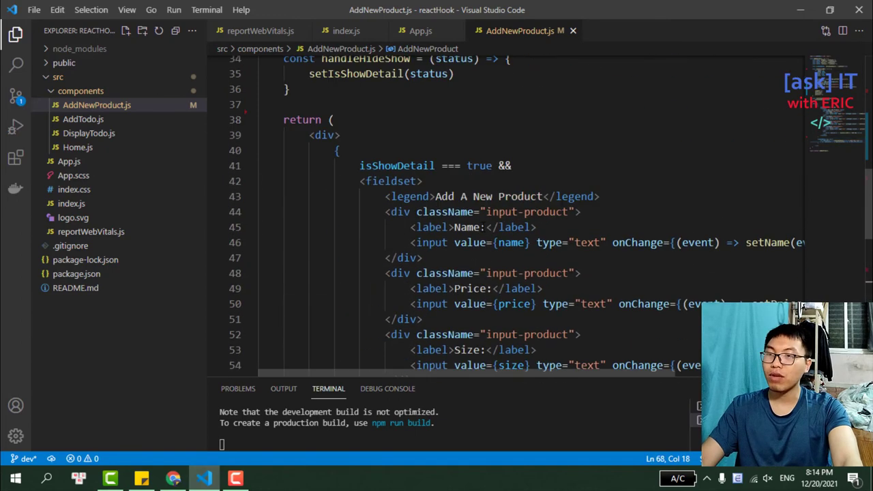
pyautogui.click(314, 199)
pyautogui.scroll(-4, 441, 242)
pyautogui.scroll(-6, 441, 242)
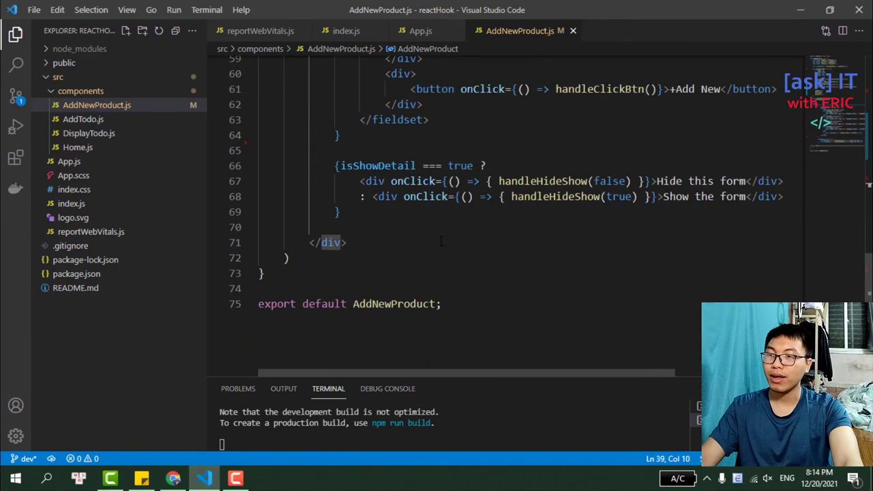
# Step: Add a new div below the show/hide toggle with the heading 'List products:'
pyautogui.click(363, 217)
pyautogui.press('Return')
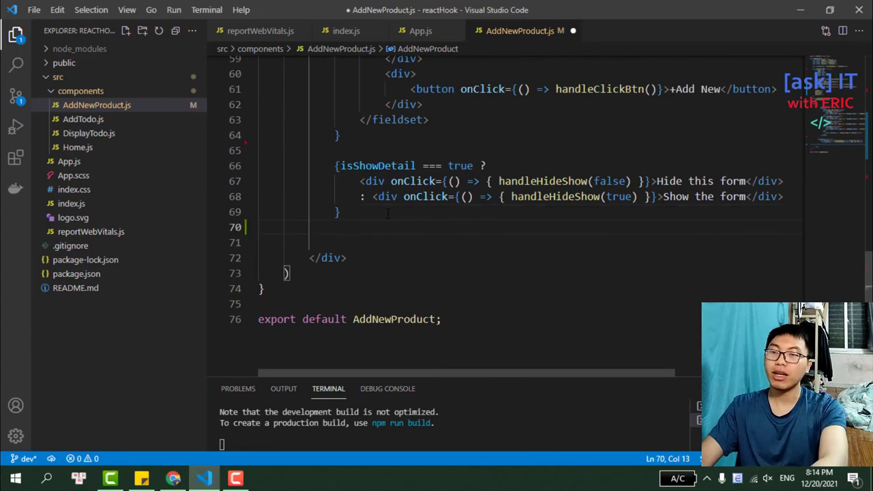
pyautogui.write('div')
pyautogui.press('Tab')
pyautogui.press('Return')
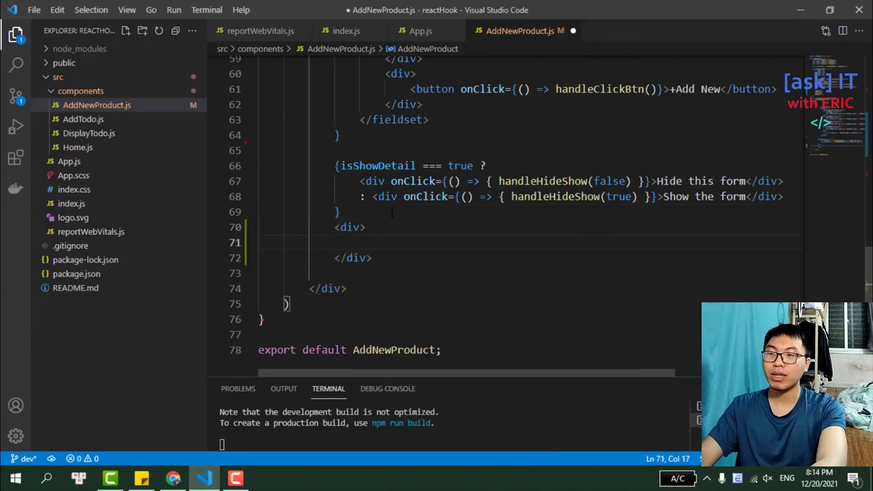
pyautogui.write('List produ')
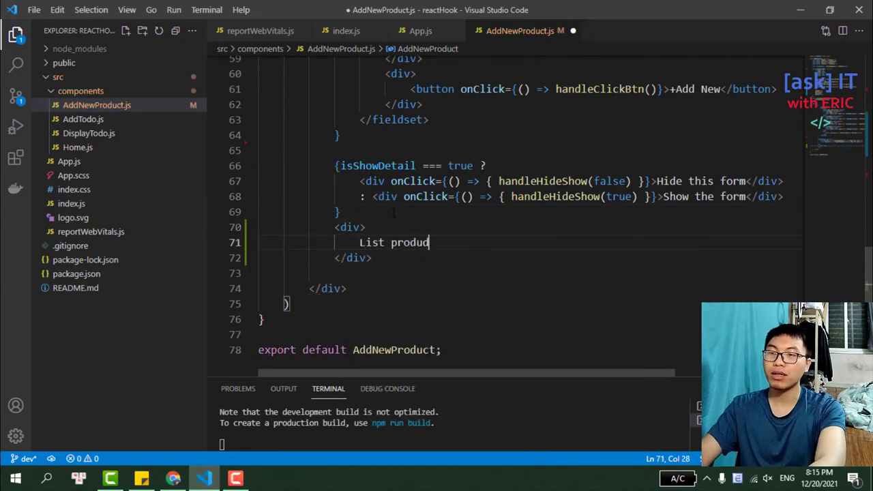
pyautogui.write('cst')
pyautogui.press('BackSpace')
pyautogui.press('BackSpace')
pyautogui.write('ts')
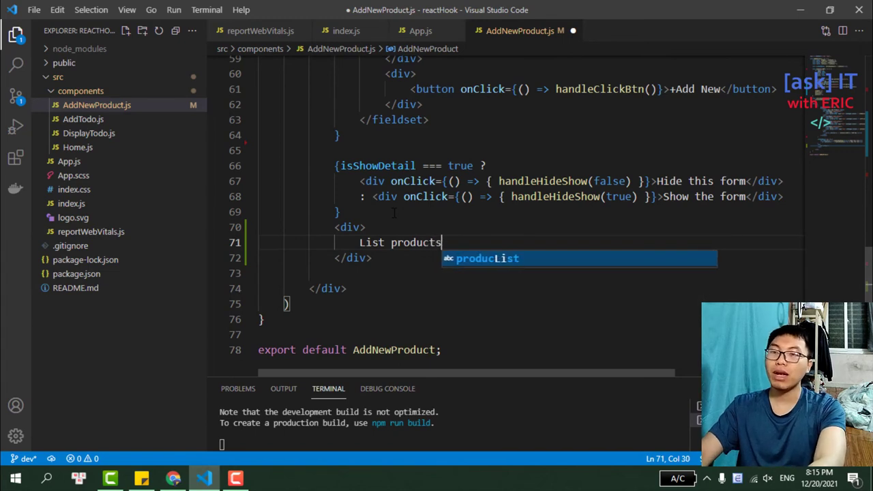
pyautogui.write(':')
pyautogui.press('Return')
pyautogui.write('<')
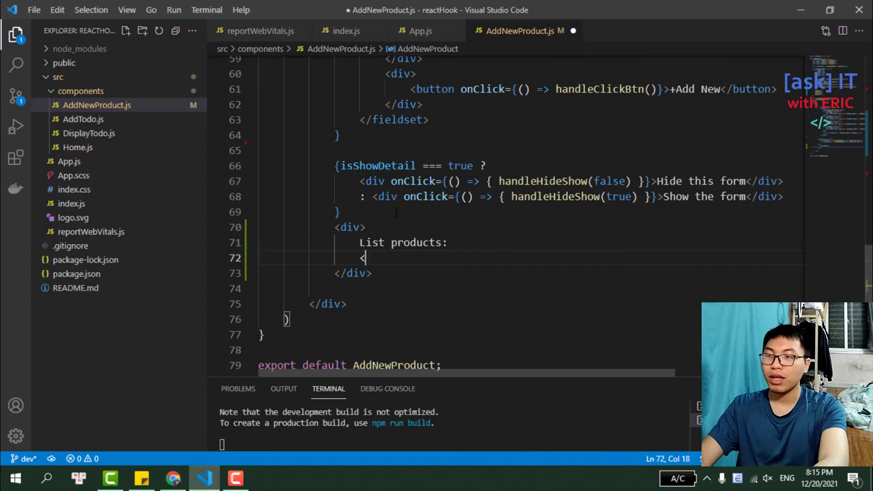
# Step: Nest an inner div under the heading containing {localStorage.getItem(...)}
pyautogui.write('div>')
pyautogui.press('Return')
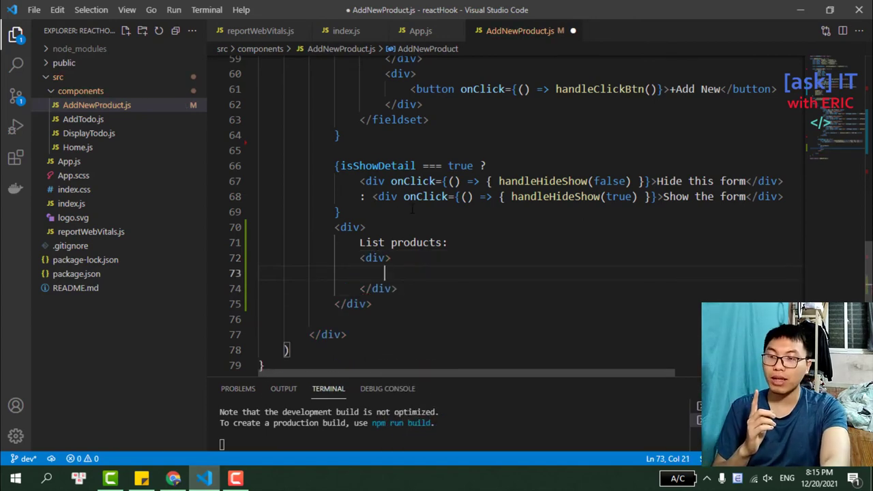
pyautogui.write('{')
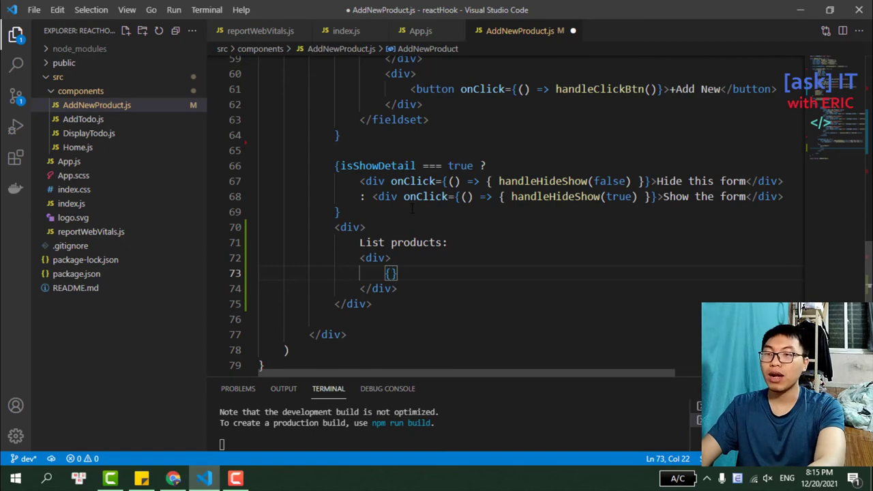
pyautogui.write('loc')
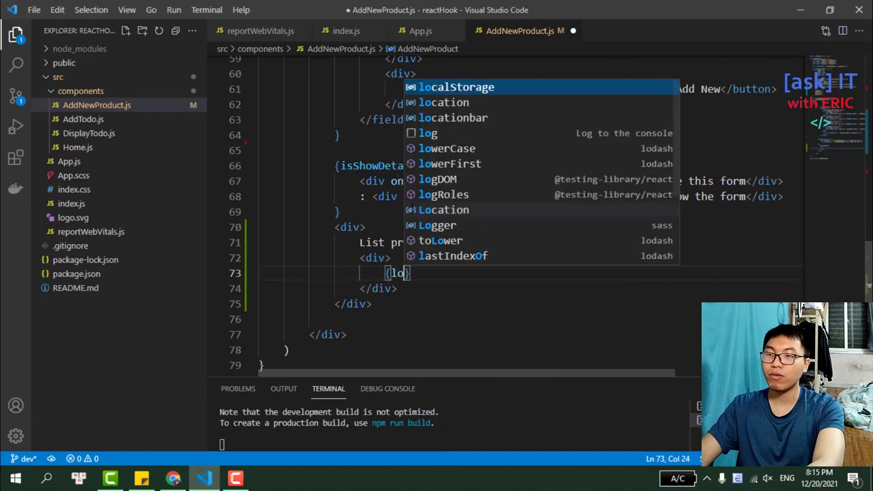
pyautogui.press('Tab')
pyautogui.write('.ge')
pyautogui.press('Tab')
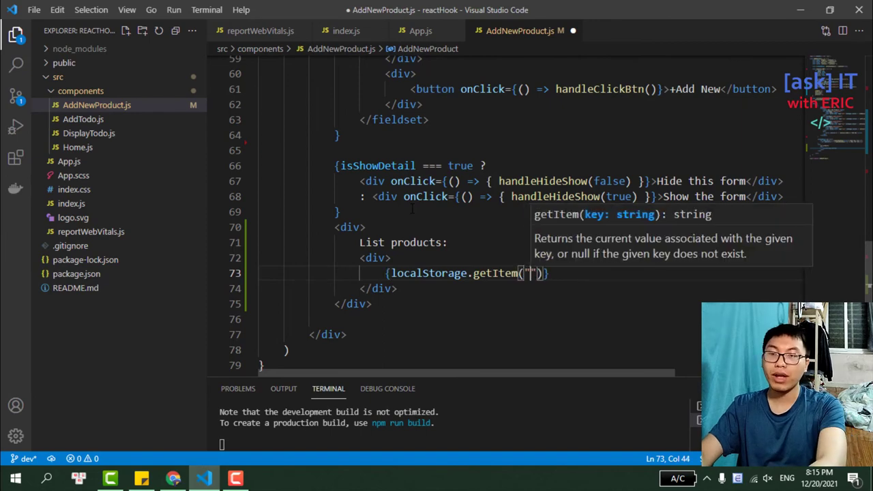
# Step: Copy the producList key name from Chrome DevTools, paste it into getItem, and save the file
pyautogui.click(185, 473)
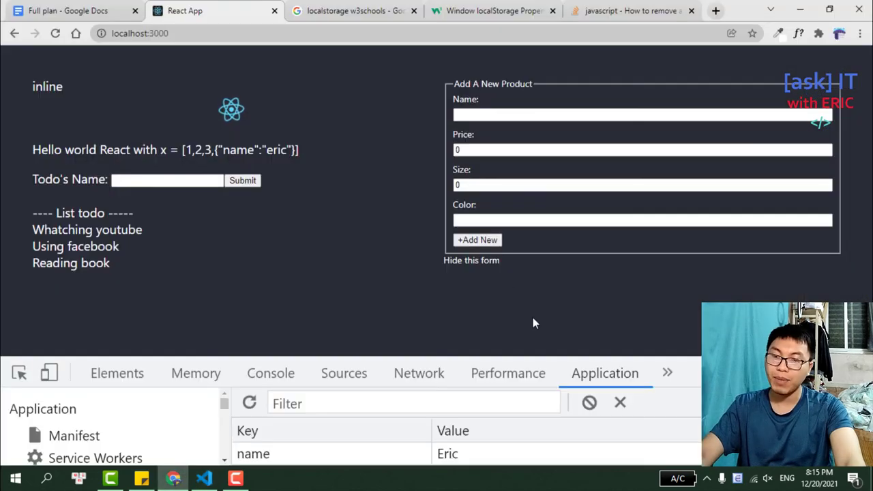
pyautogui.moveTo(519, 356); pyautogui.dragTo(504, 141)
pyautogui.scroll(-1, 286, 243)
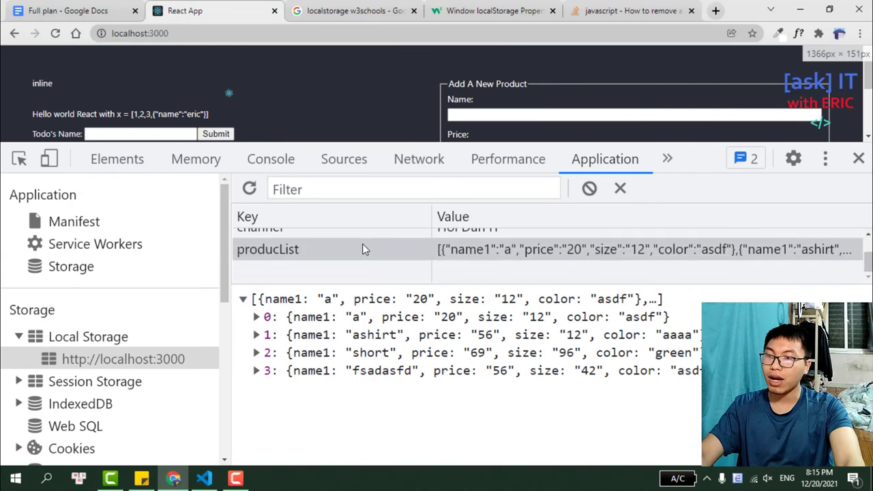
pyautogui.doubleClick(279, 251)
pyautogui.hotkey('ctrl', 'c')
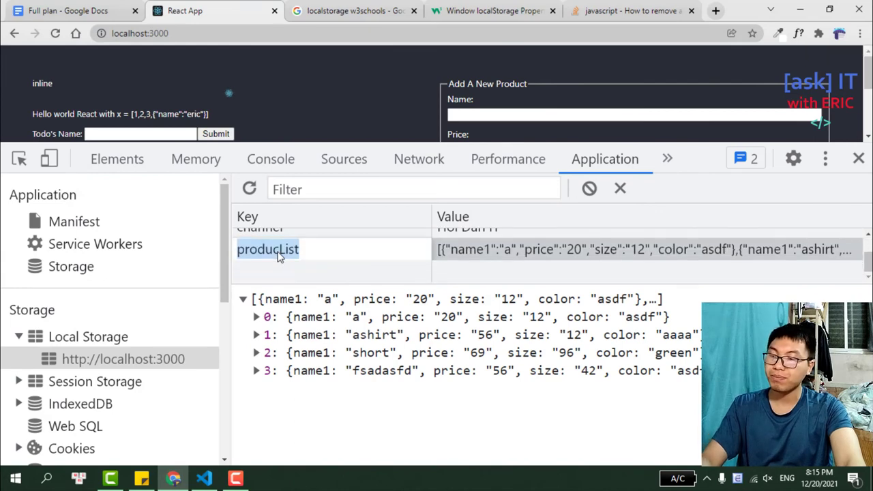
pyautogui.click(204, 478)
pyautogui.hotkey('ctrl', 'v')
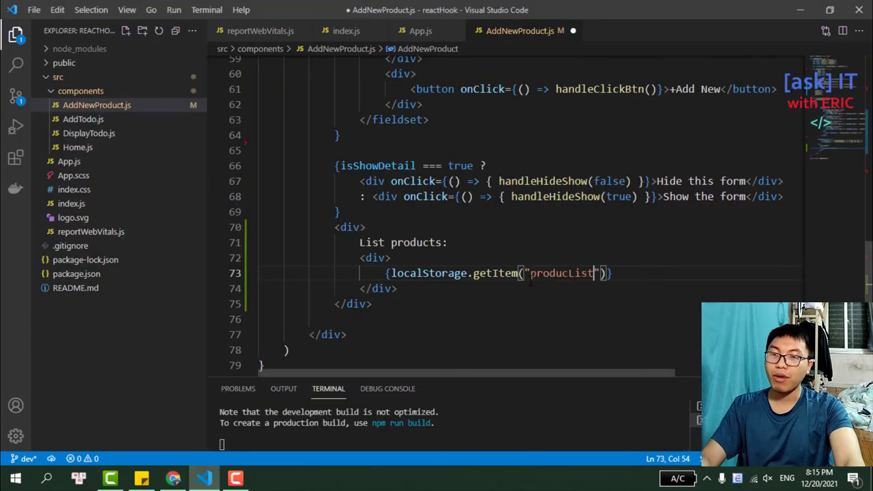
pyautogui.hotkey('ctrl', 's')
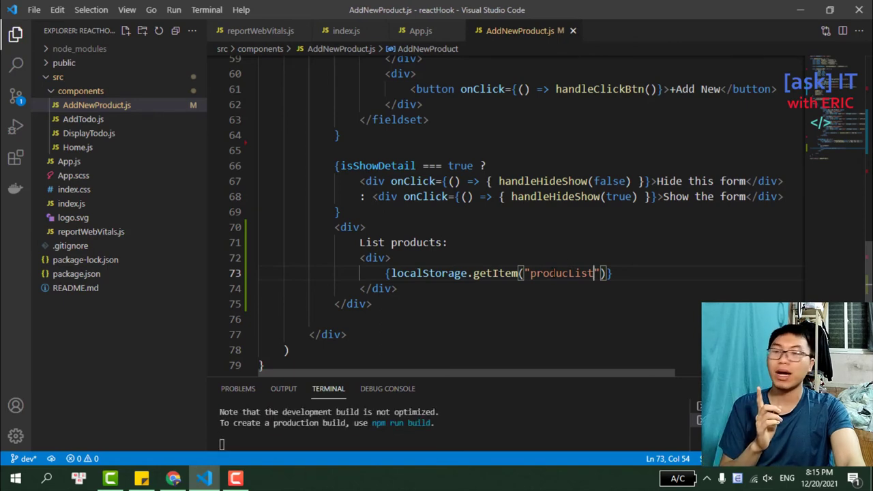
pyautogui.click(173, 478)
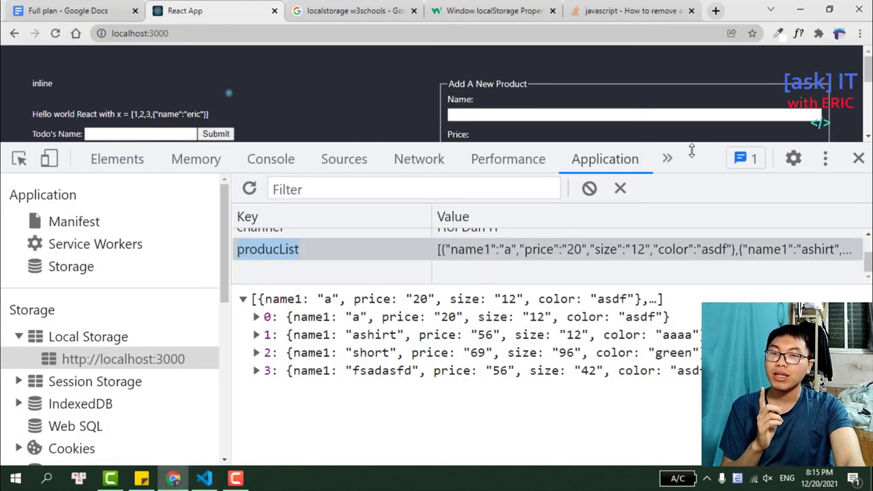
# Step: Check the rendered product list and enter some trial text in the Name and Price fields
pyautogui.moveTo(690, 144); pyautogui.dragTo(681, 353)
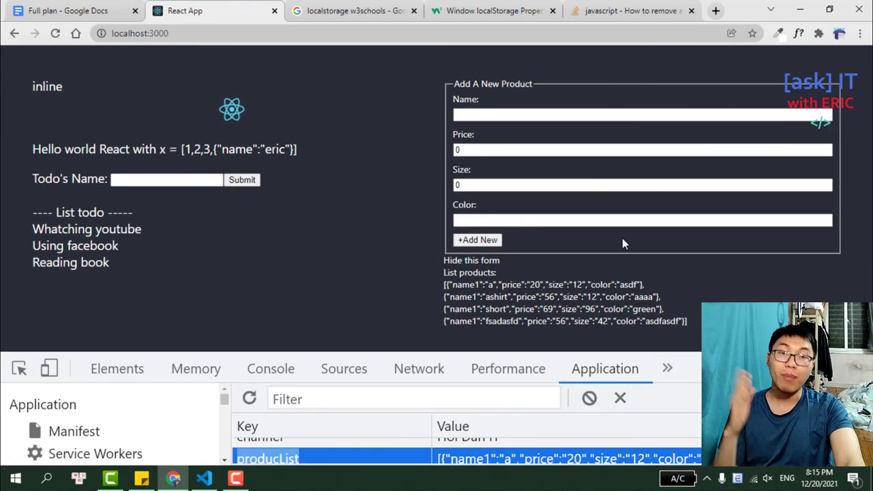
pyautogui.tripleClick(686, 322)
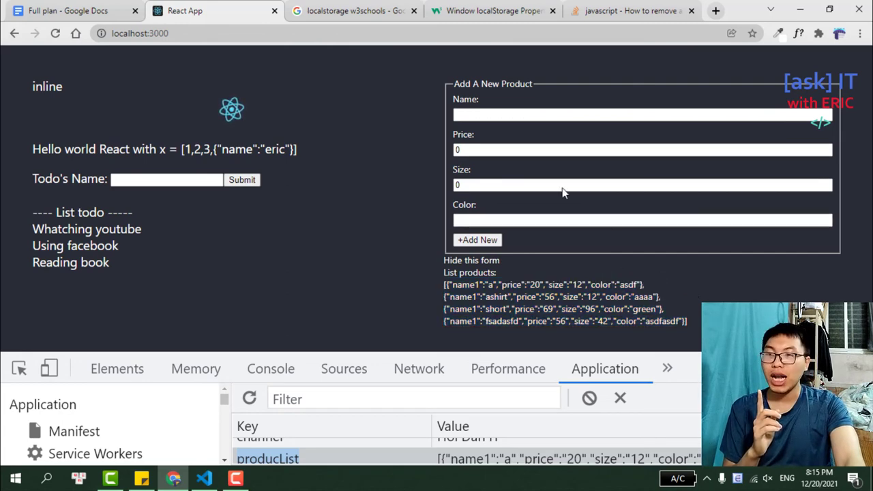
pyautogui.click(491, 115)
pyautogui.write('as')
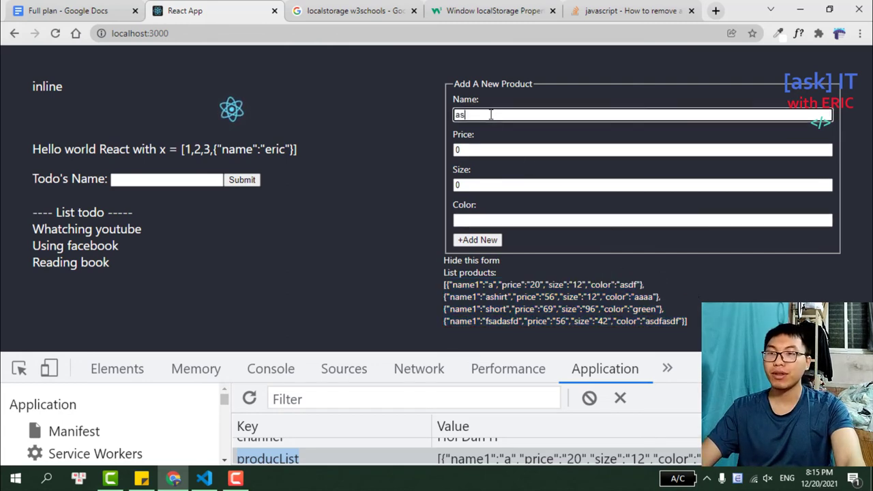
pyautogui.write('f')
pyautogui.click(483, 149)
pyautogui.write('asfd')
pyautogui.click(478, 182)
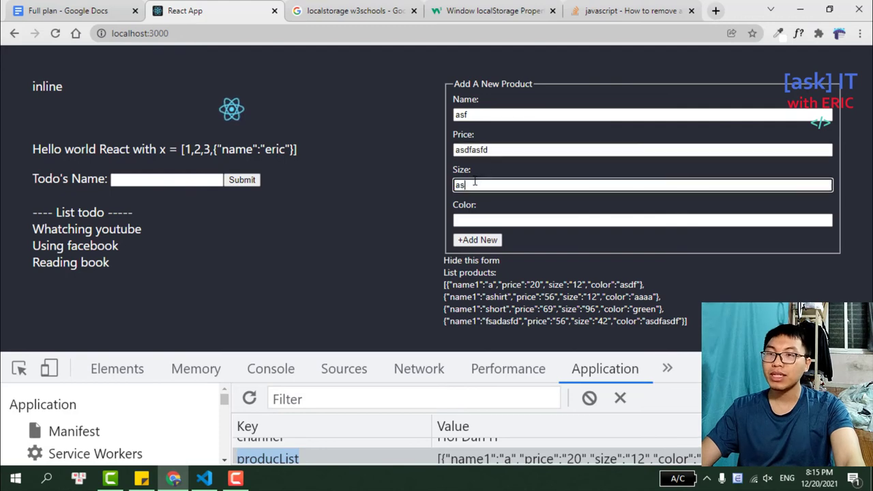
pyautogui.click(468, 116)
# Step: Add a product named 'new' with price 55, size 05 and colour grey
pyautogui.doubleClick(468, 115)
pyautogui.write('n')
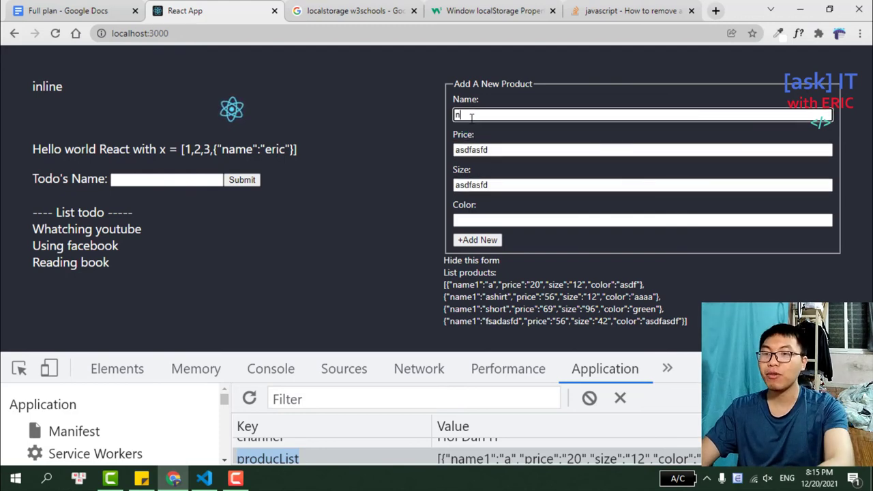
pyautogui.write('ew')
pyautogui.doubleClick(497, 150)
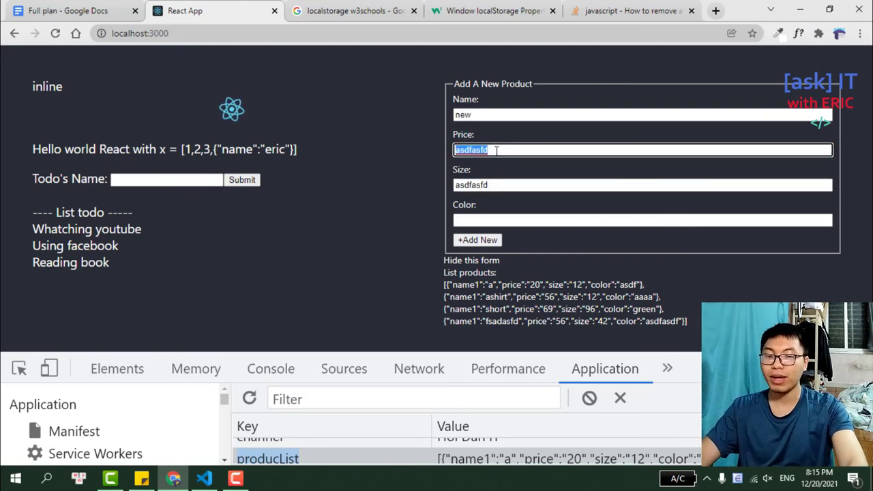
pyautogui.write('55')
pyautogui.press('Tab')
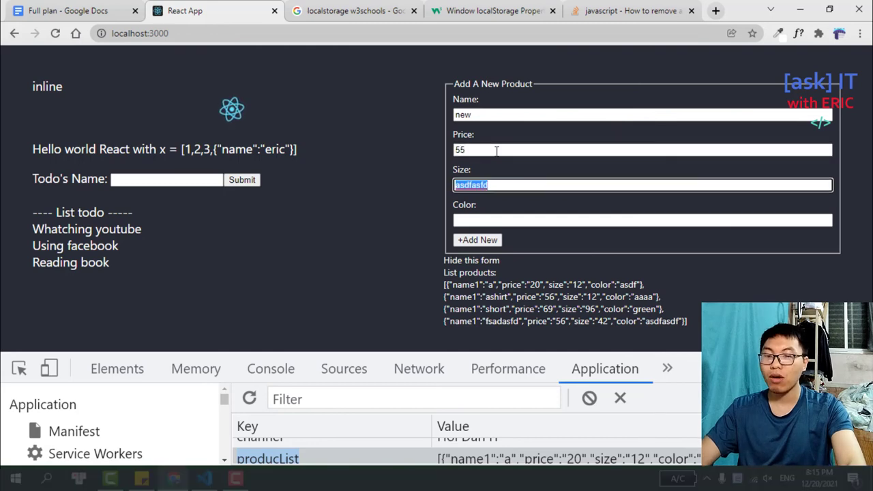
pyautogui.write('05')
pyautogui.press('Tab')
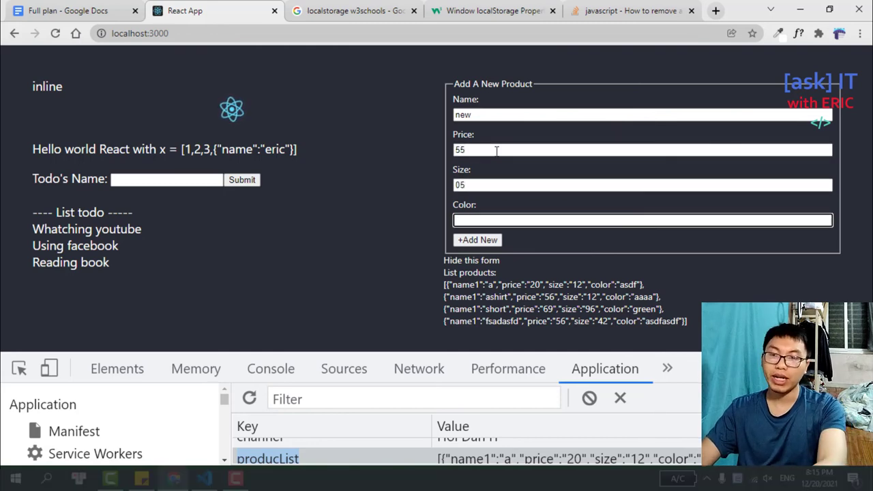
pyautogui.write('grey')
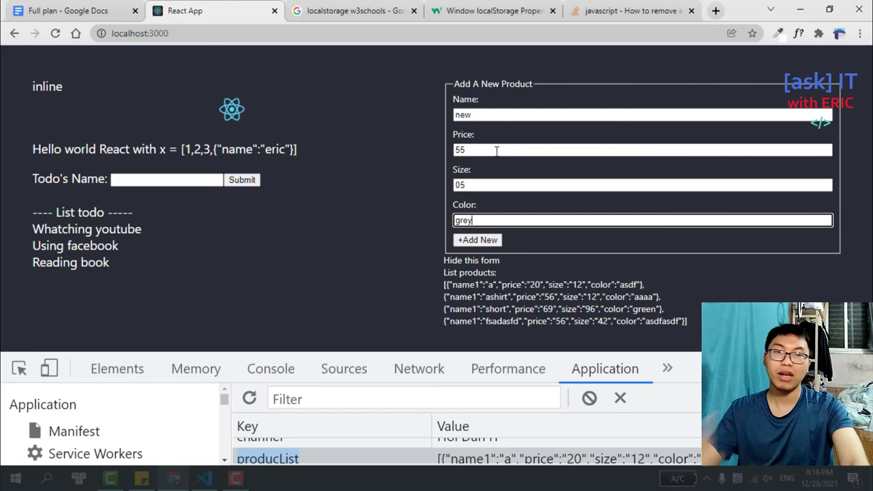
pyautogui.click(489, 240)
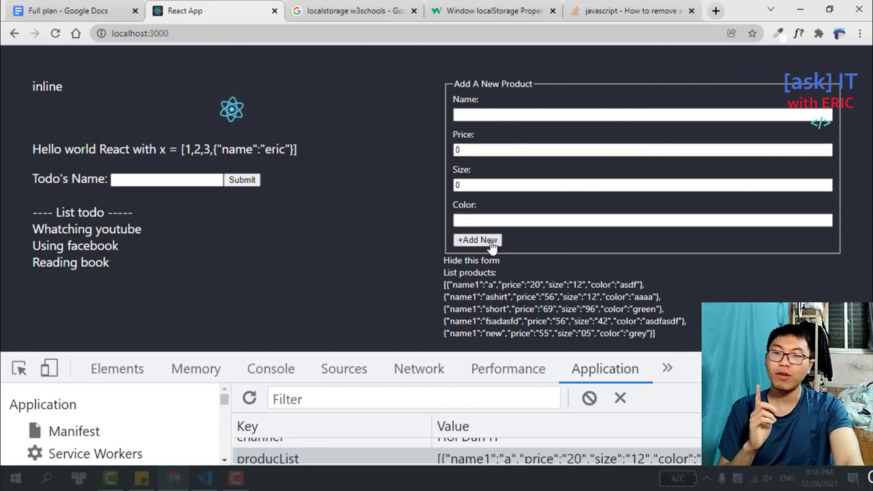
# Step: Confirm 'new' appears in the product list and the Name, Price, Size and Color fields reset
pyautogui.moveTo(441, 332); pyautogui.dragTo(691, 338)
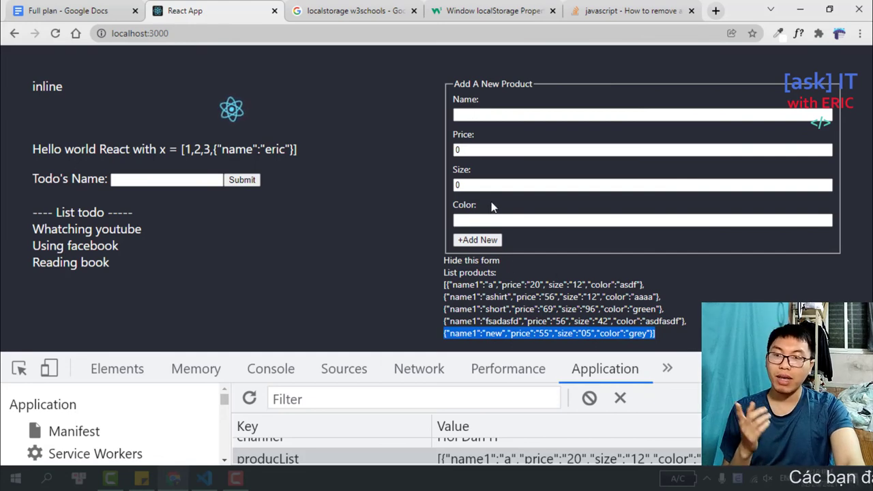
pyautogui.click(486, 114)
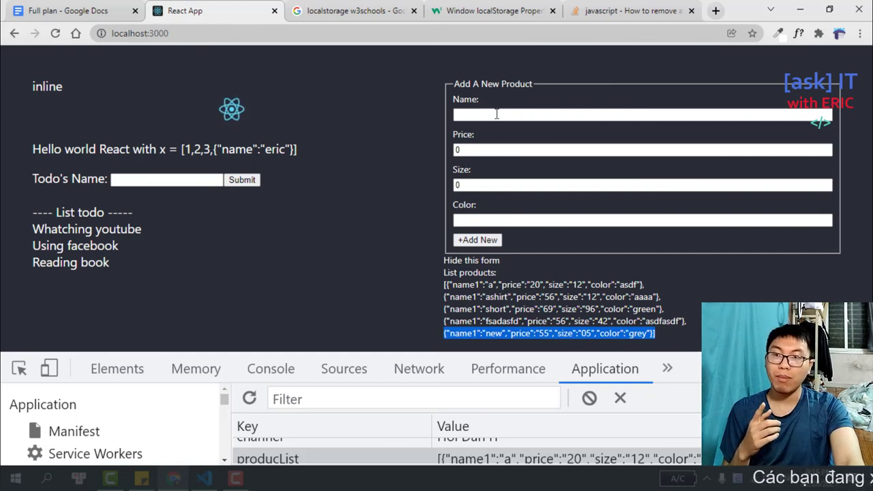
pyautogui.click(488, 150)
pyautogui.click(487, 184)
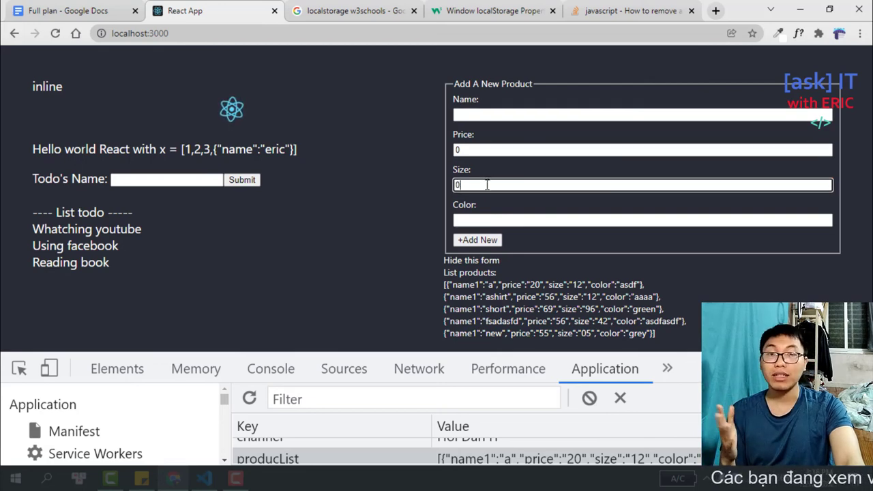
pyautogui.click(471, 115)
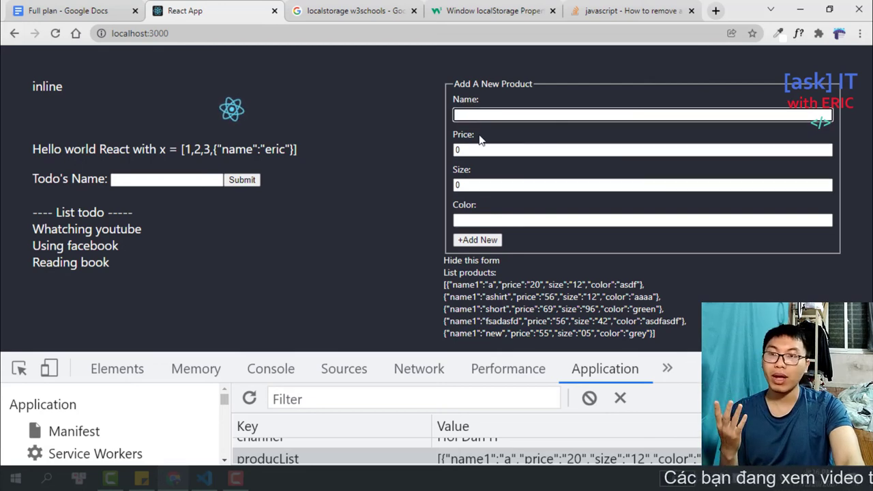
pyautogui.click(482, 167)
pyautogui.click(471, 185)
pyautogui.click(467, 220)
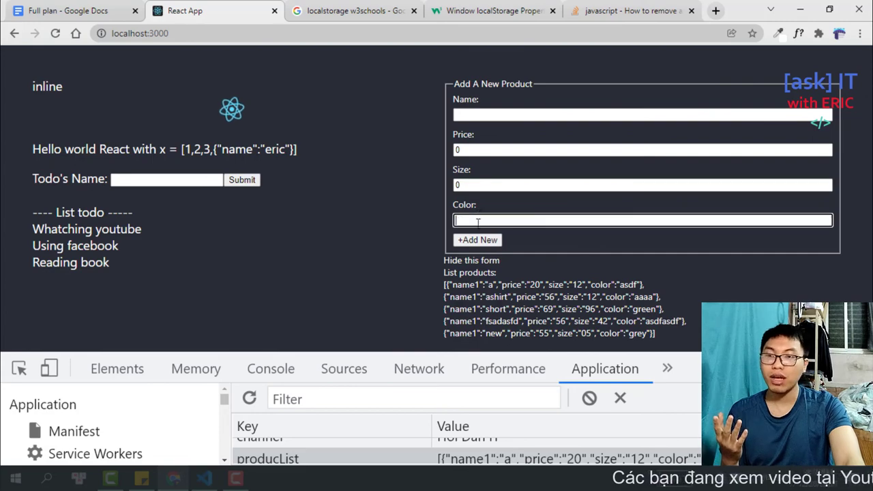
pyautogui.hotkey('alt', 'Tab')
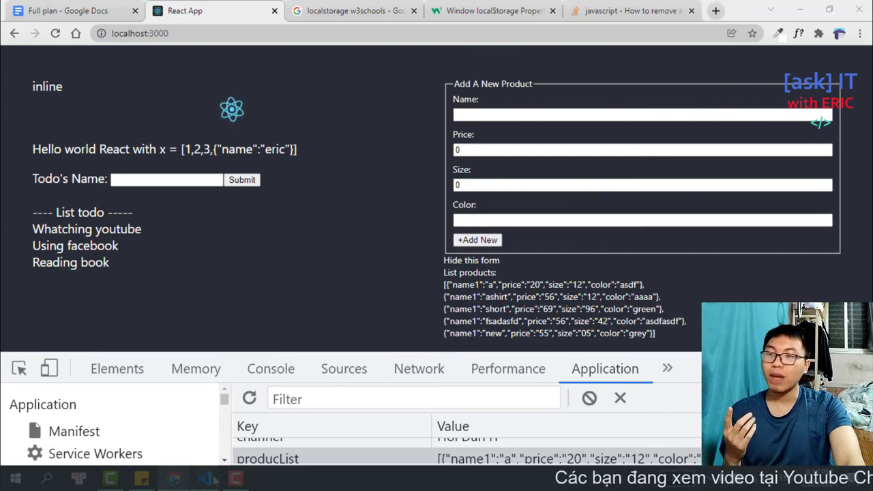
pyautogui.scroll(3, 450, 212)
pyautogui.scroll(7, 450, 212)
pyautogui.scroll(3, 450, 211)
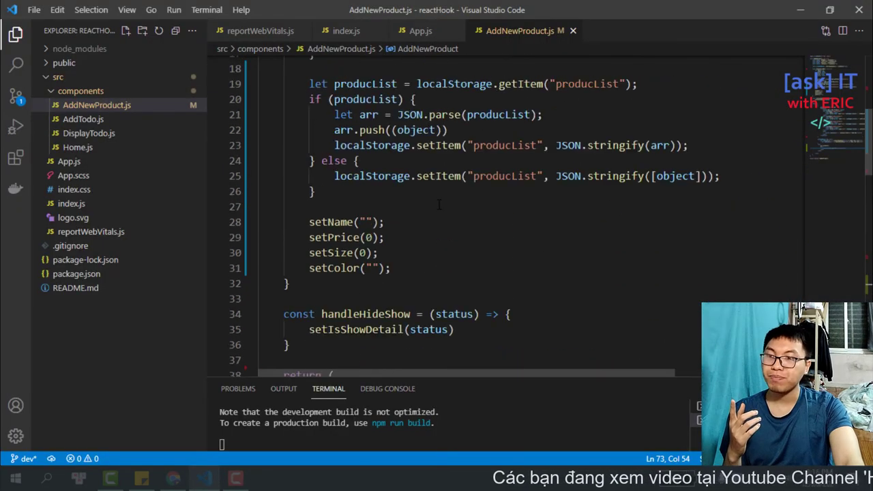
pyautogui.moveTo(308, 221); pyautogui.dragTo(438, 266)
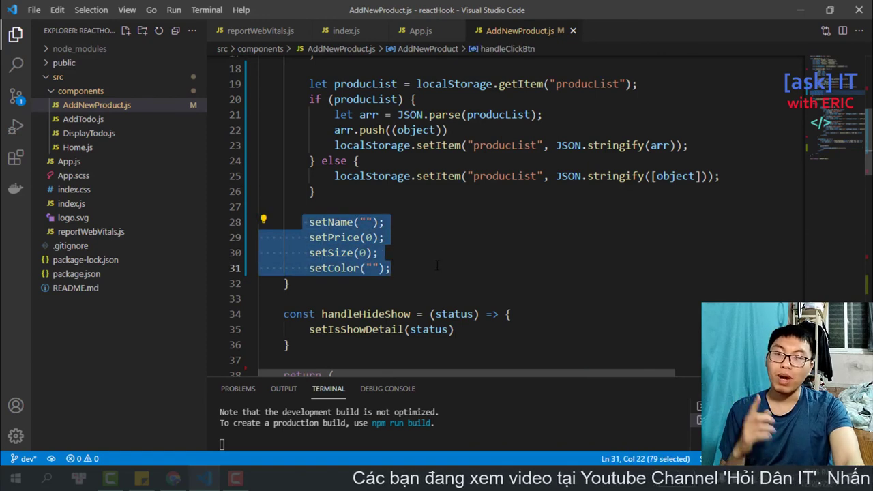
pyautogui.scroll(-3, 369, 229)
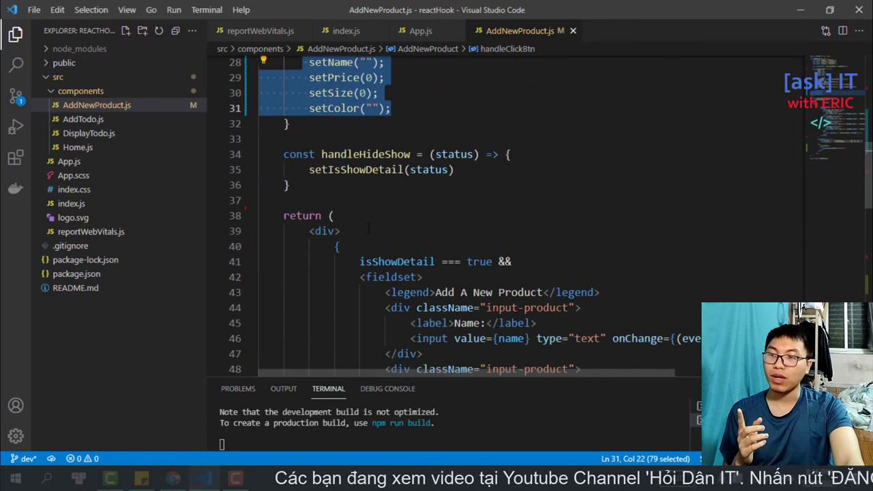
pyautogui.moveTo(276, 209); pyautogui.dragTo(338, 211)
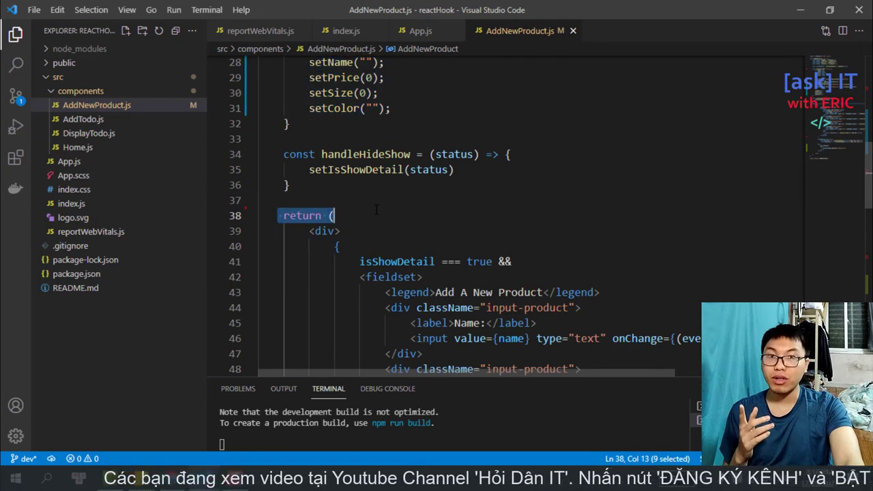
pyautogui.scroll(-4, 376, 209)
pyautogui.scroll(-5, 375, 209)
pyautogui.moveTo(386, 305); pyautogui.dragTo(636, 308)
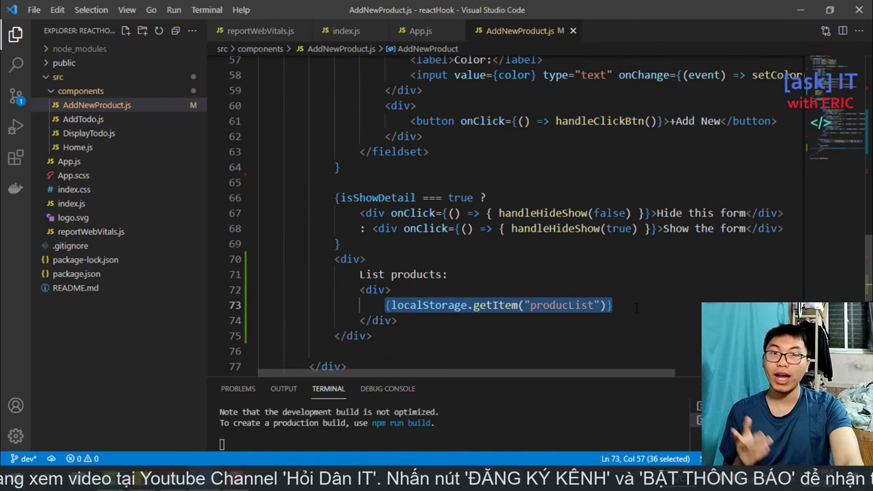
pyautogui.scroll(1, 636, 309)
pyautogui.scroll(6, 614, 300)
pyautogui.scroll(6, 580, 287)
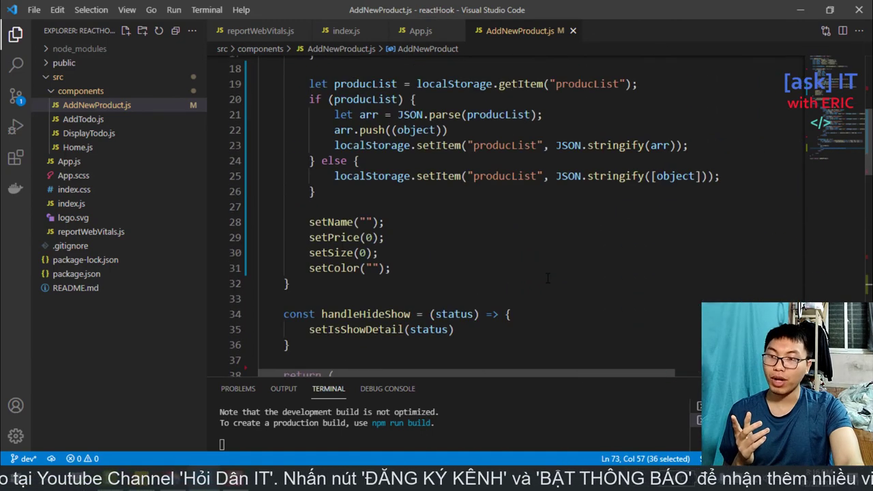
pyautogui.scroll(2, 547, 277)
pyautogui.moveTo(293, 163); pyautogui.dragTo(416, 251)
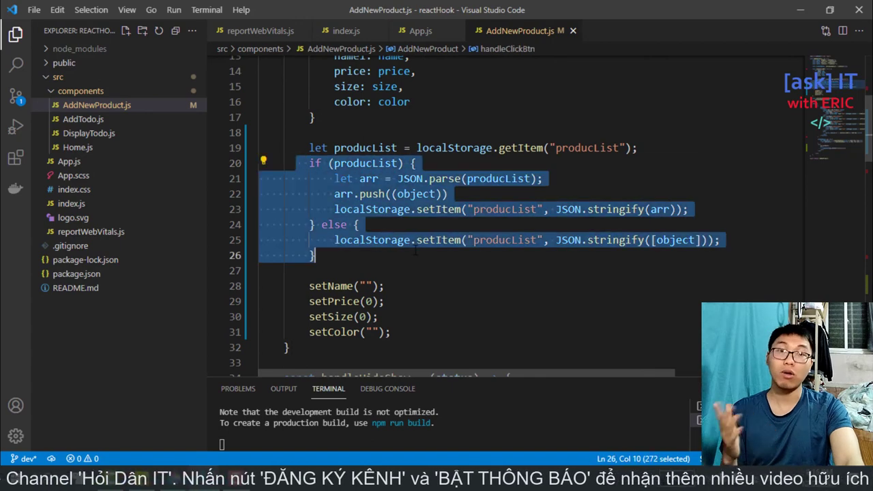
pyautogui.scroll(-2, 409, 250)
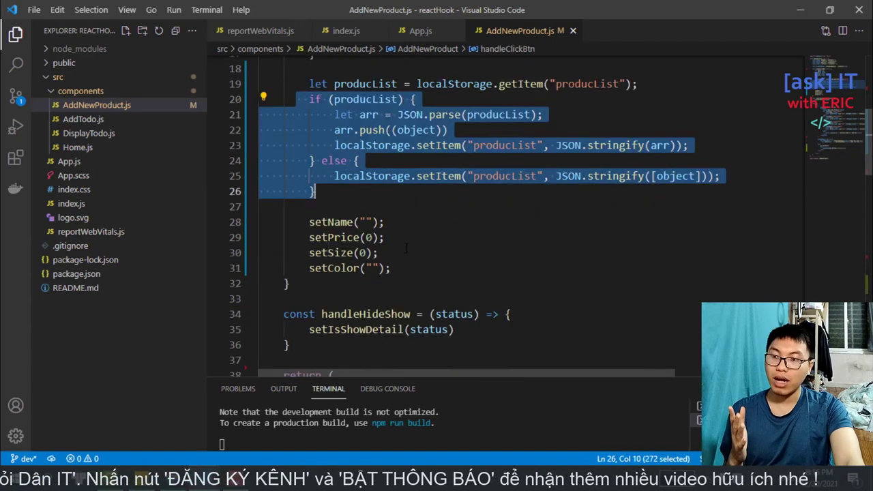
pyautogui.moveTo(284, 212)
pyautogui.mouseDown()
pyautogui.moveTo(382, 254)
pyautogui.moveTo(471, 264)
pyautogui.mouseUp()
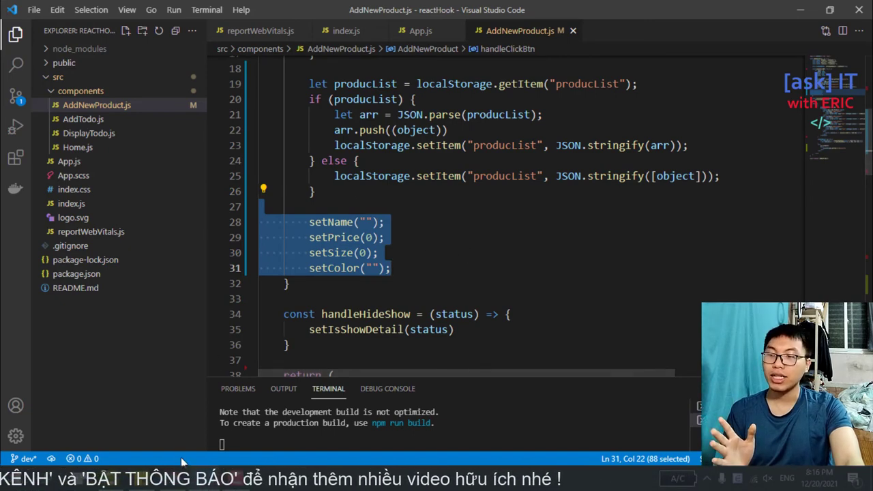
pyautogui.hotkey('alt', 'Tab')
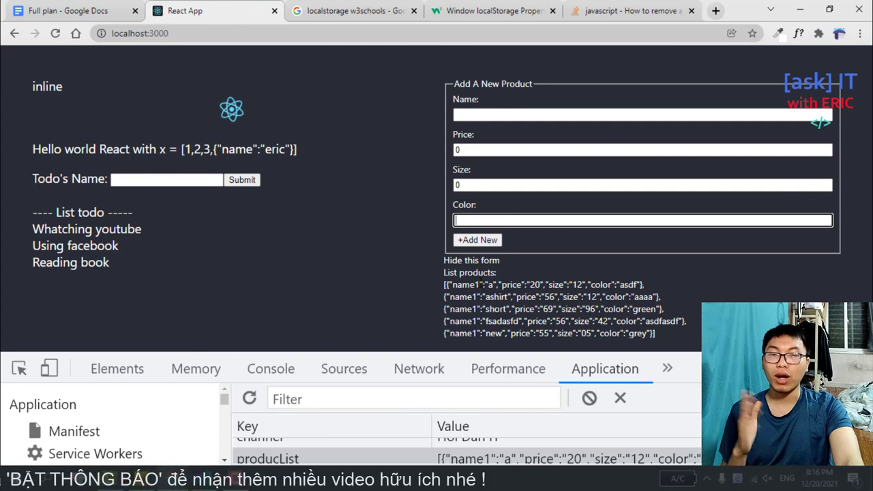
pyautogui.moveTo(447, 80); pyautogui.dragTo(682, 346)
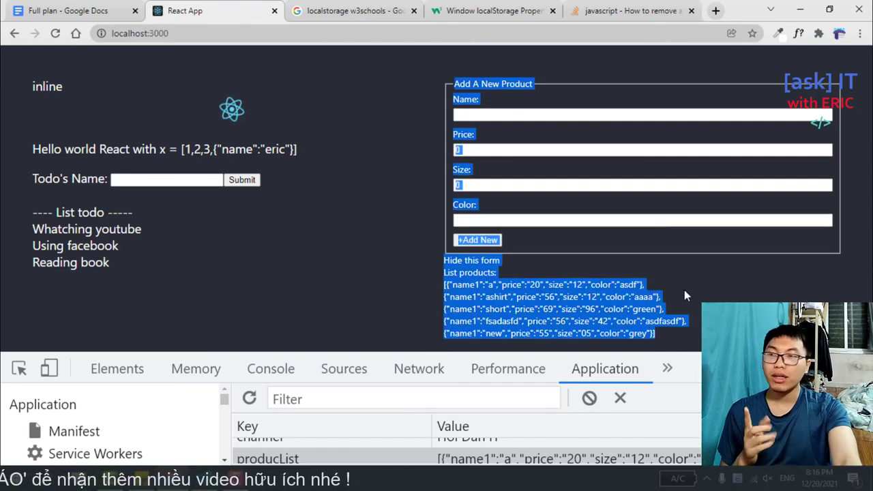
pyautogui.click(56, 34)
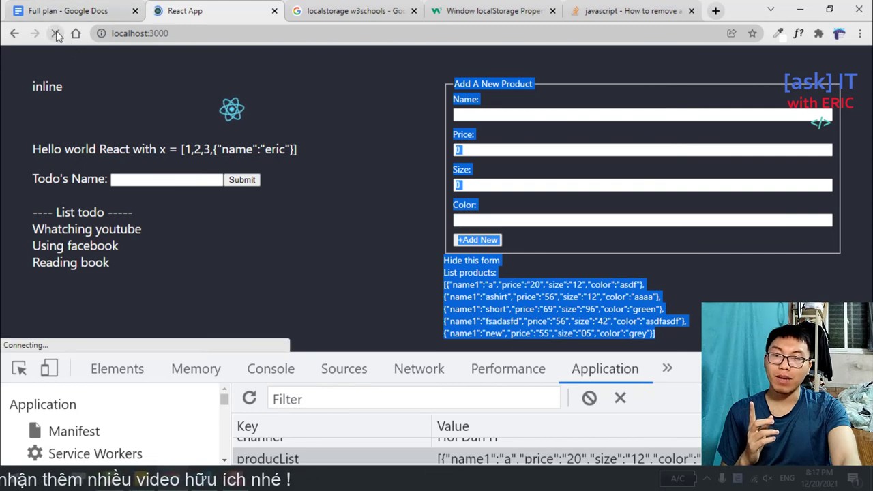
pyautogui.moveTo(599, 309)
pyautogui.mouseDown()
pyautogui.moveTo(450, 81)
pyautogui.moveTo(657, 333)
pyautogui.mouseUp()
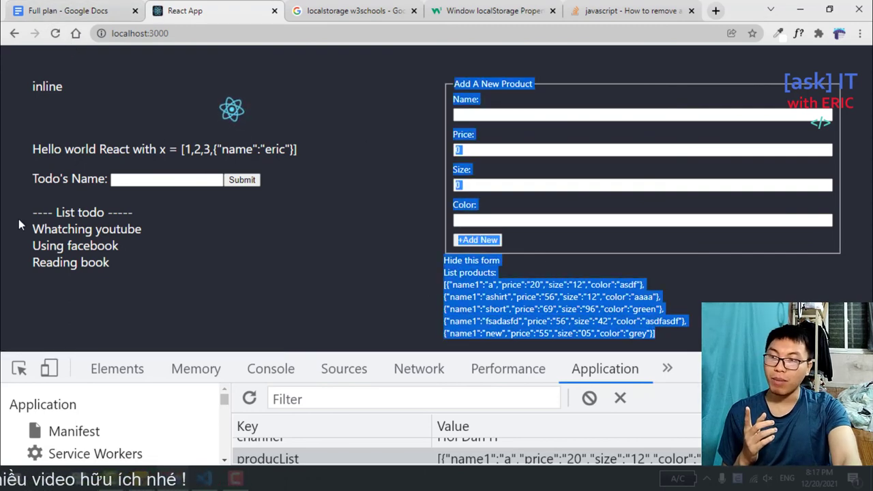
pyautogui.moveTo(18, 219); pyautogui.dragTo(145, 277)
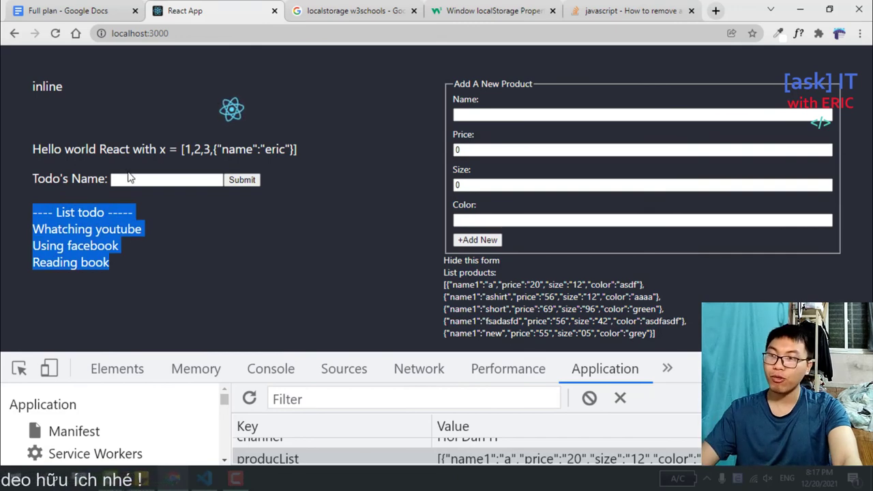
pyautogui.click(132, 179)
pyautogui.write('asdfasdfsadf')
pyautogui.click(232, 181)
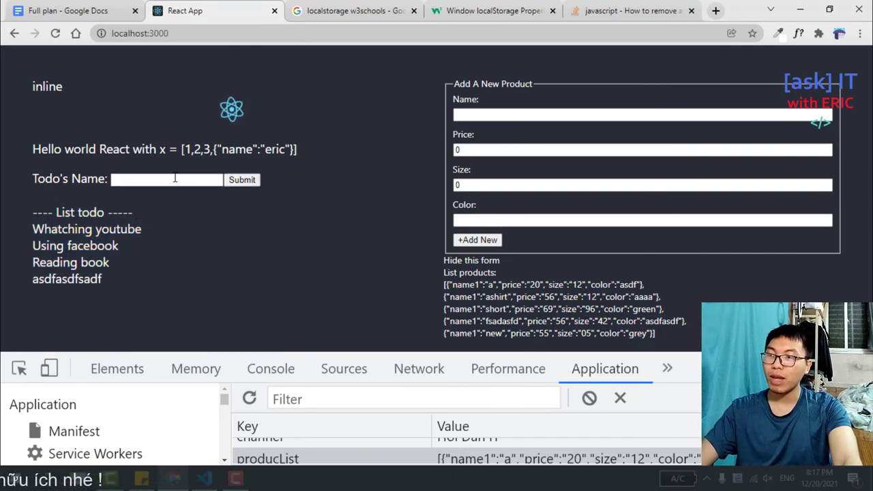
pyautogui.click(169, 177)
pyautogui.write('test t')
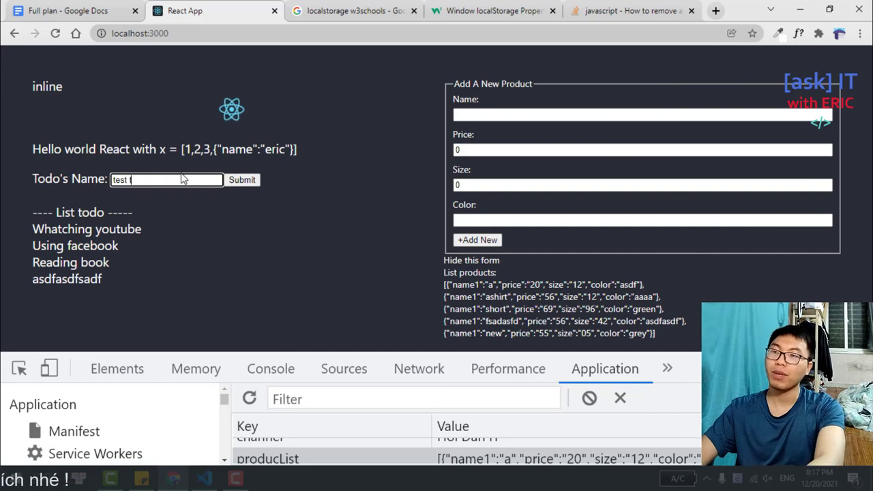
pyautogui.write('odo')
pyautogui.click(237, 181)
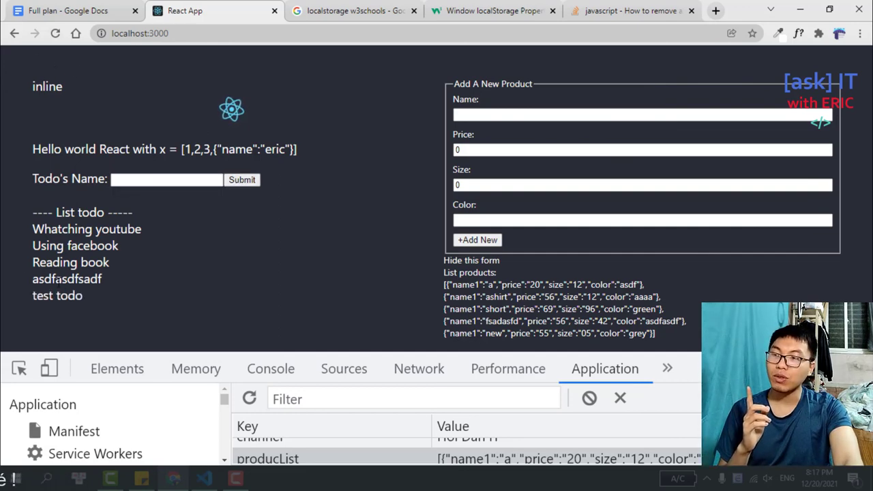
pyautogui.moveTo(32, 273); pyautogui.dragTo(98, 287)
pyautogui.click(56, 33)
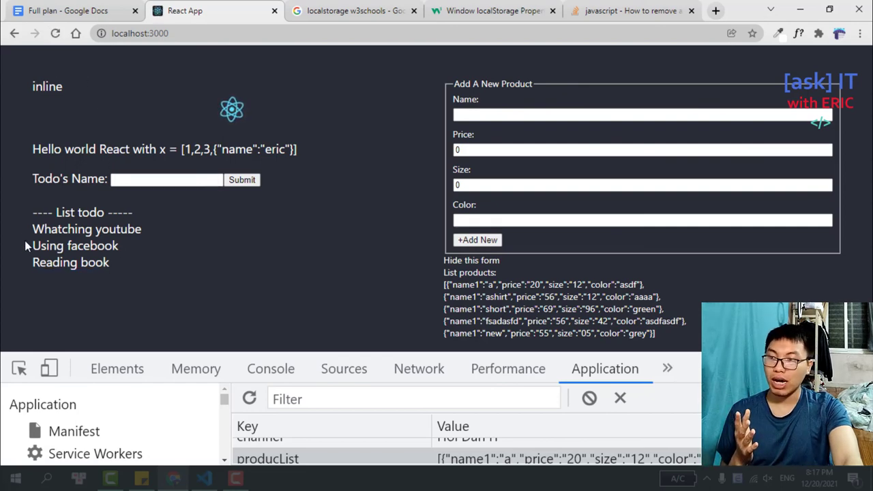
pyautogui.moveTo(25, 241); pyautogui.dragTo(144, 271)
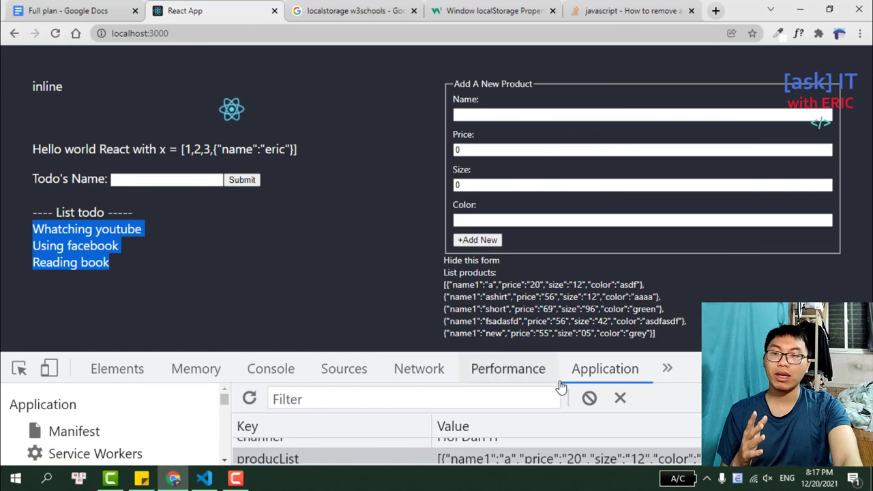
pyautogui.moveTo(102, 262)
pyautogui.mouseDown()
pyautogui.moveTo(651, 334)
pyautogui.moveTo(429, 294)
pyautogui.mouseUp()
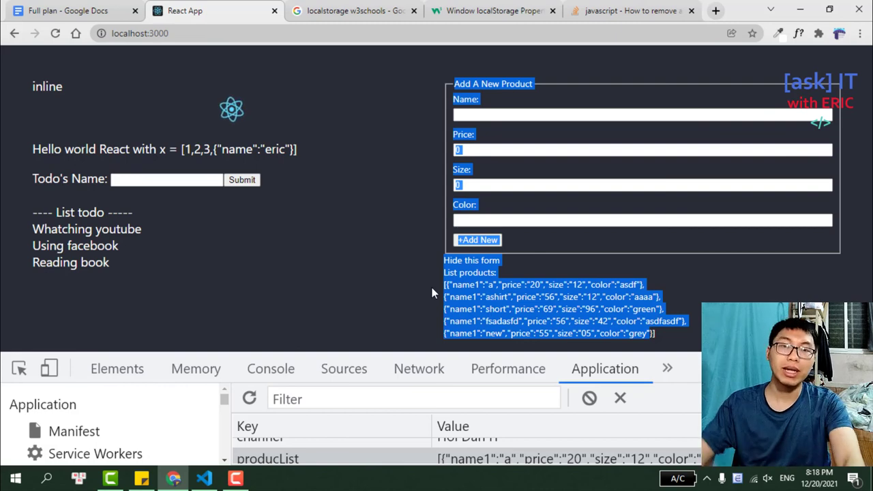
pyautogui.click(702, 289)
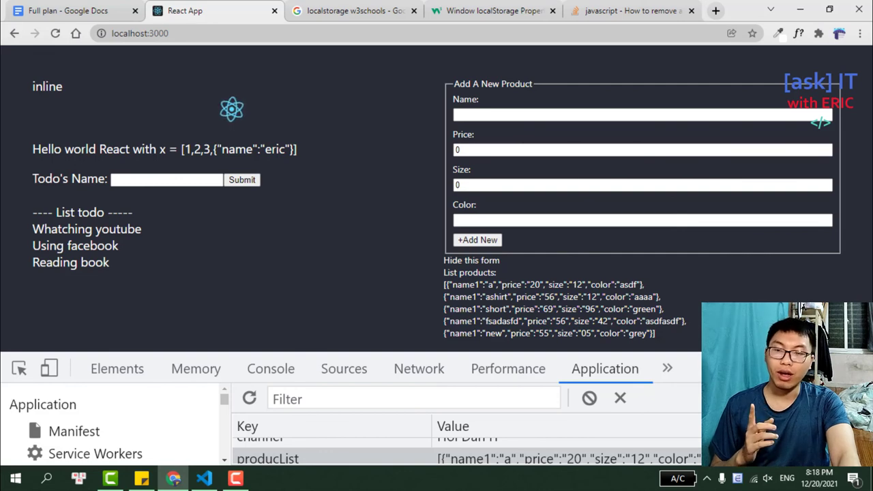
pyautogui.click(267, 458)
pyautogui.moveTo(437, 351); pyautogui.dragTo(436, 143)
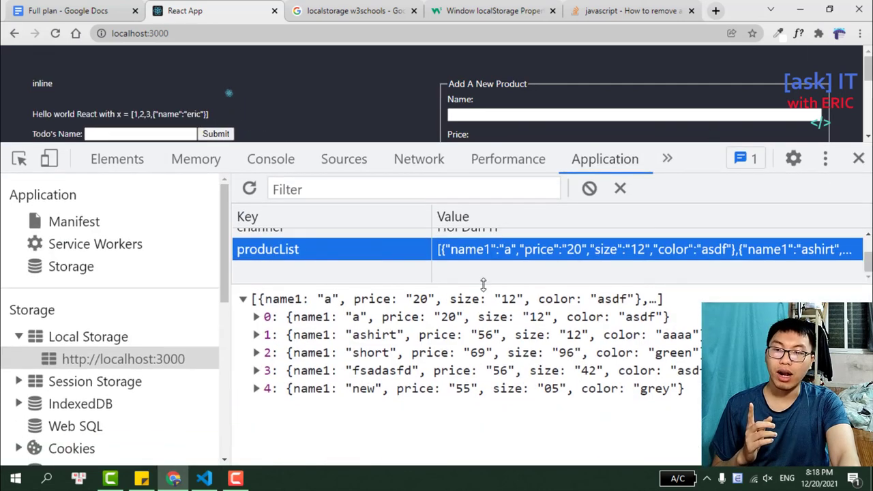
pyautogui.moveTo(483, 283); pyautogui.dragTo(478, 375)
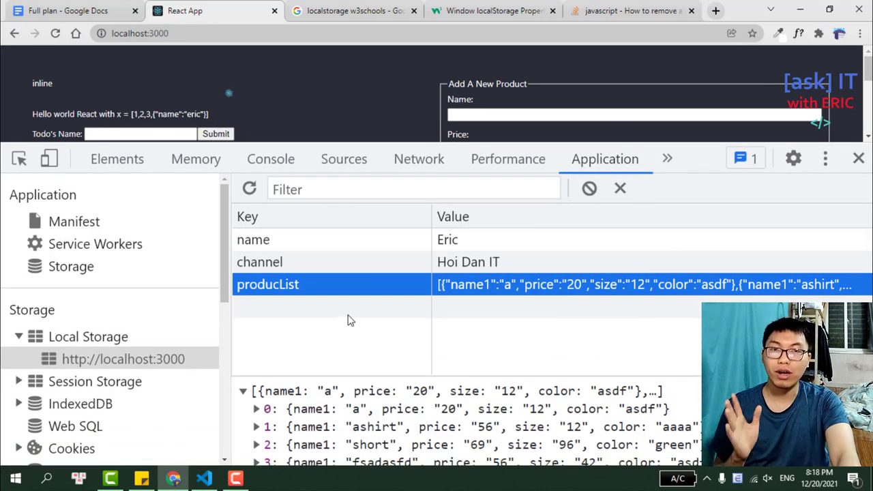
pyautogui.moveTo(703, 143); pyautogui.dragTo(699, 372)
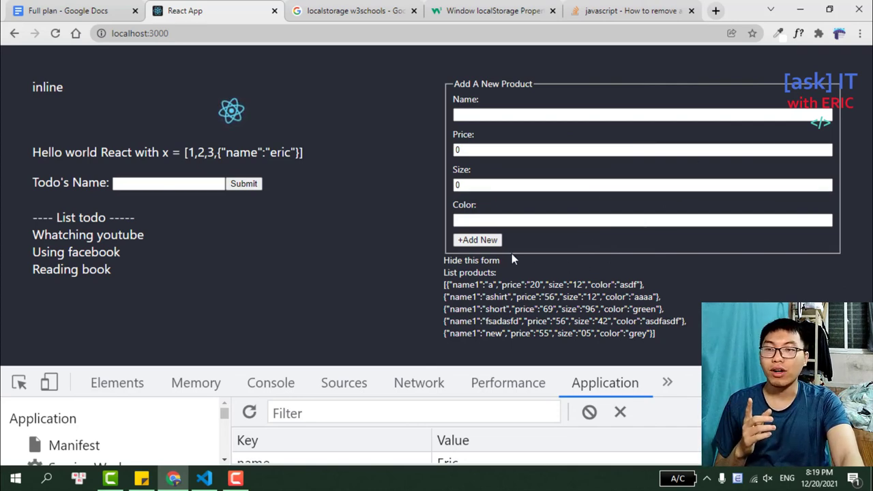
# Step: Add product 'asdfasdf' with colour 'asdfsadf', then reload to confirm it persists
pyautogui.moveTo(443, 289); pyautogui.dragTo(679, 350)
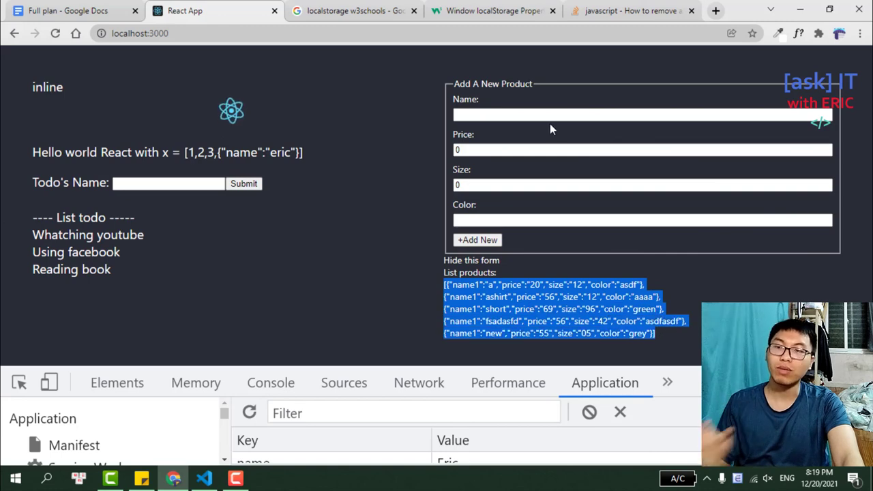
pyautogui.click(495, 115)
pyautogui.write('asdfasdf')
pyautogui.click(485, 220)
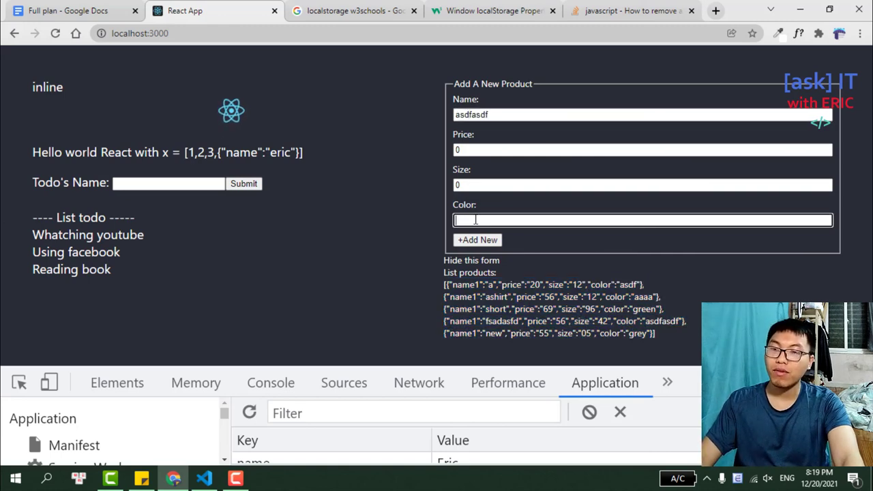
pyautogui.write('asdfsadf')
pyautogui.click(477, 239)
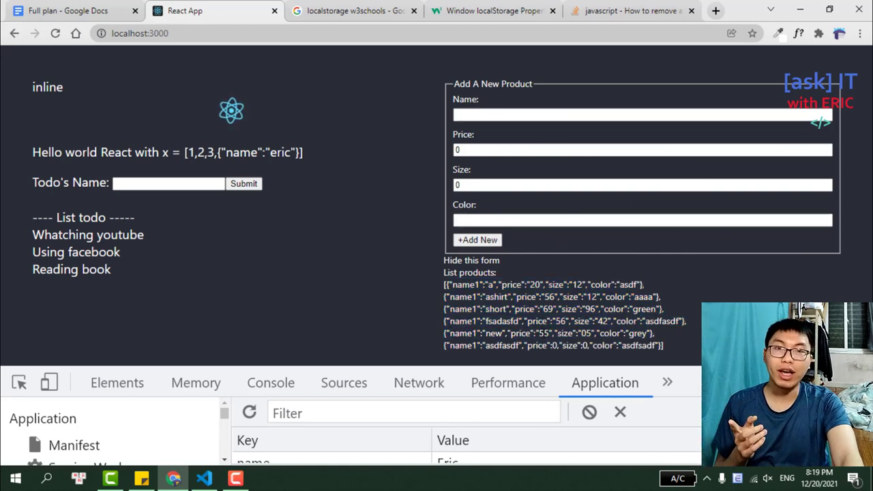
pyautogui.click(55, 33)
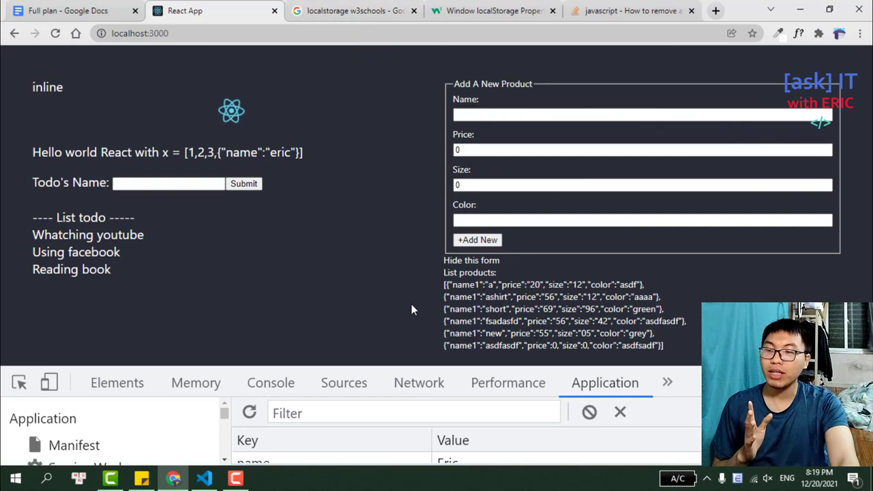
# Step: Type 'dfasfe' into Name without adding it, then reload to see it discarded
pyautogui.click(486, 112)
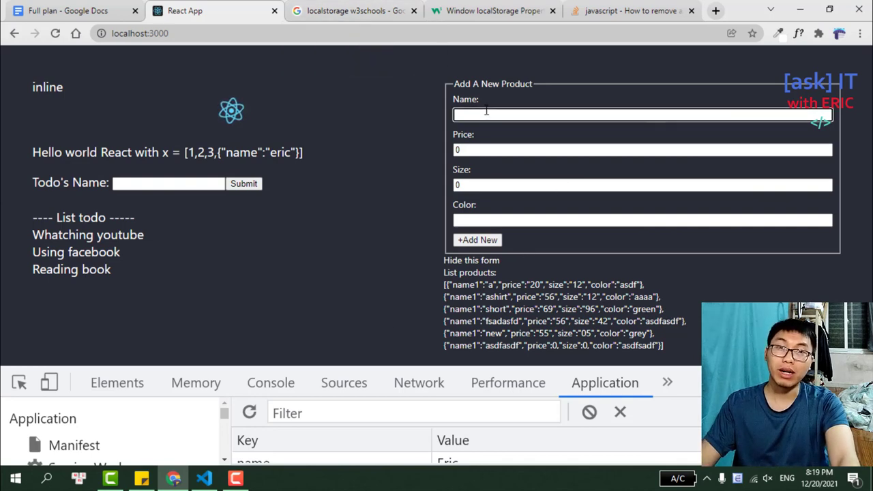
pyautogui.write('asdfasfe')
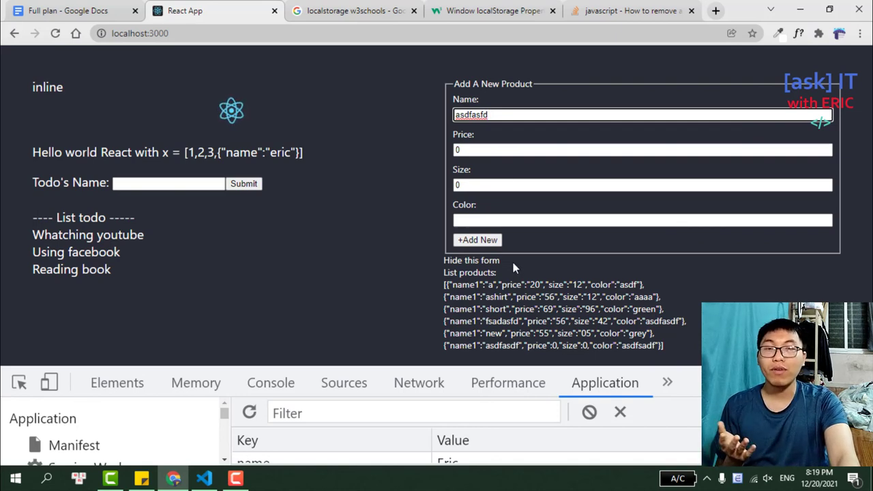
pyautogui.moveTo(444, 285); pyautogui.dragTo(663, 346)
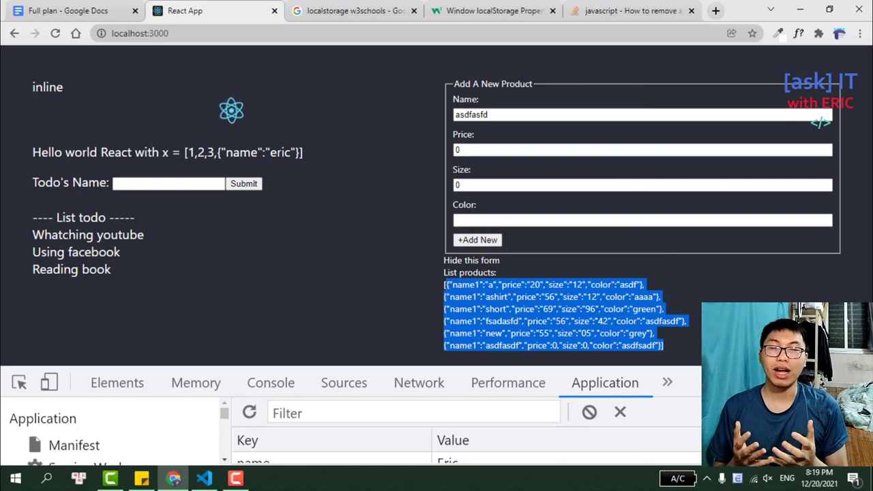
pyautogui.click(55, 33)
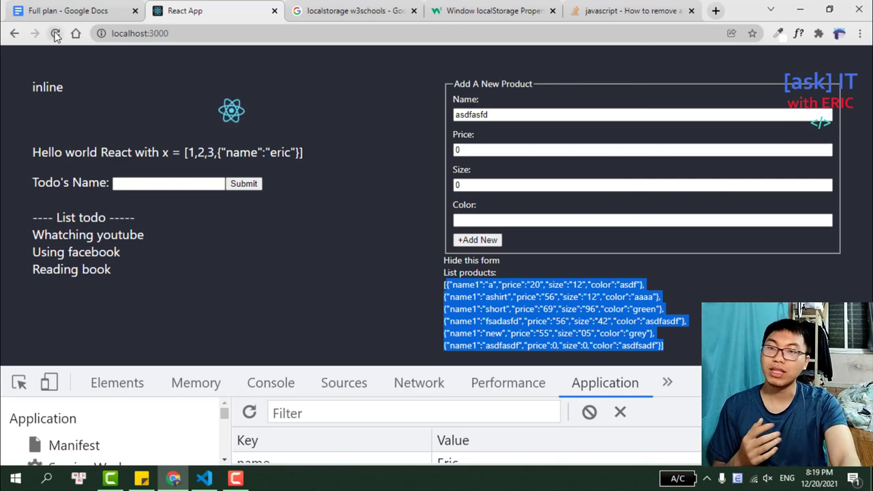